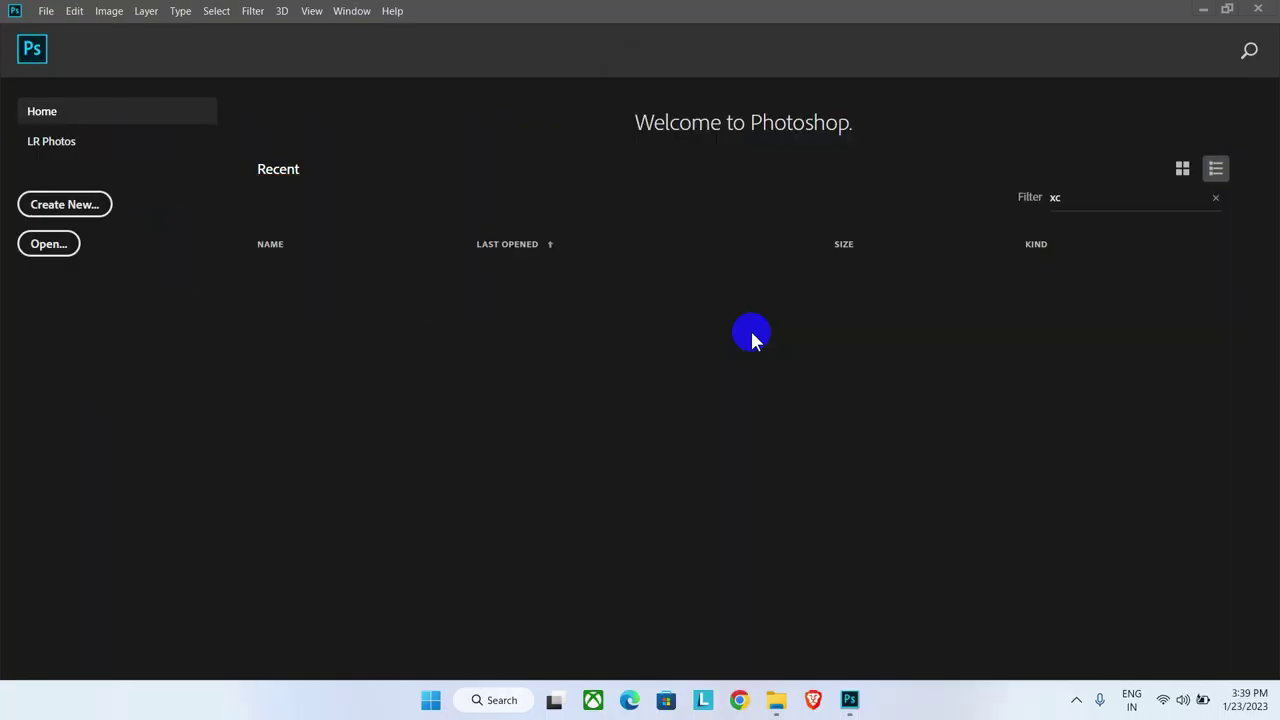
# Step: Create a new 1000 × 1000 px, 300 ppi document from the Art & Illustration presets
pyautogui.click(88, 206)
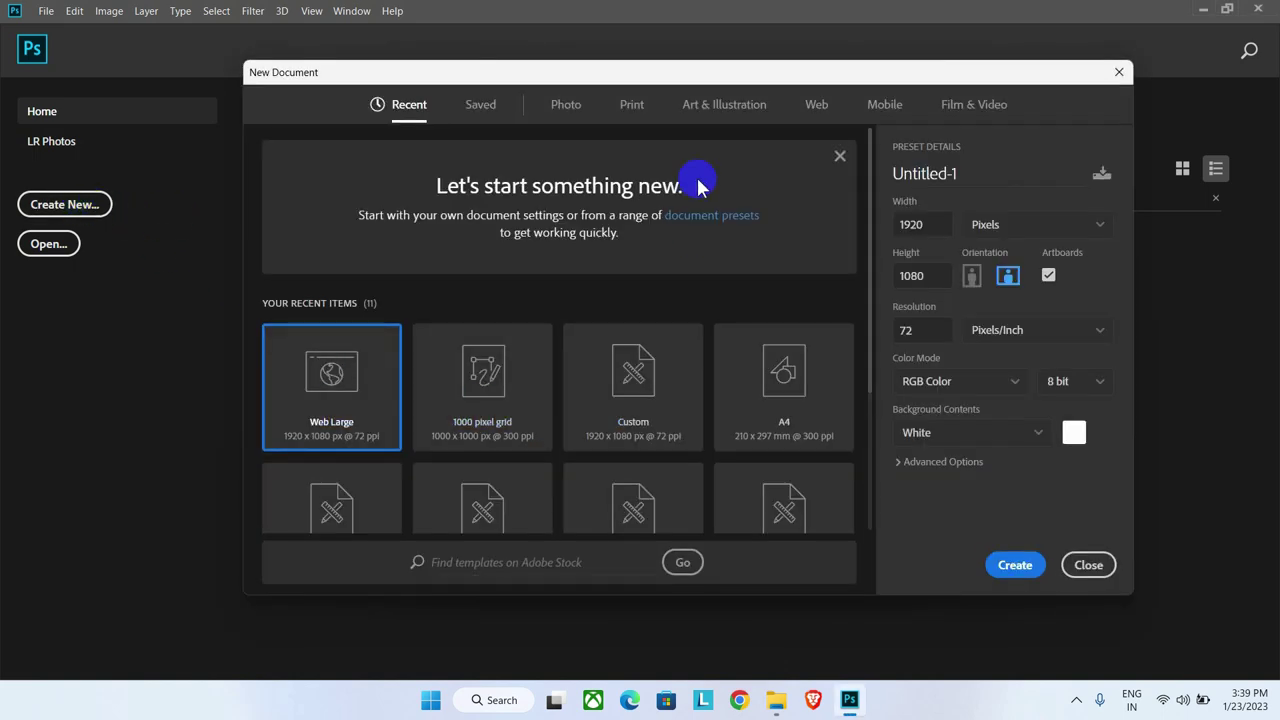
pyautogui.click(714, 112)
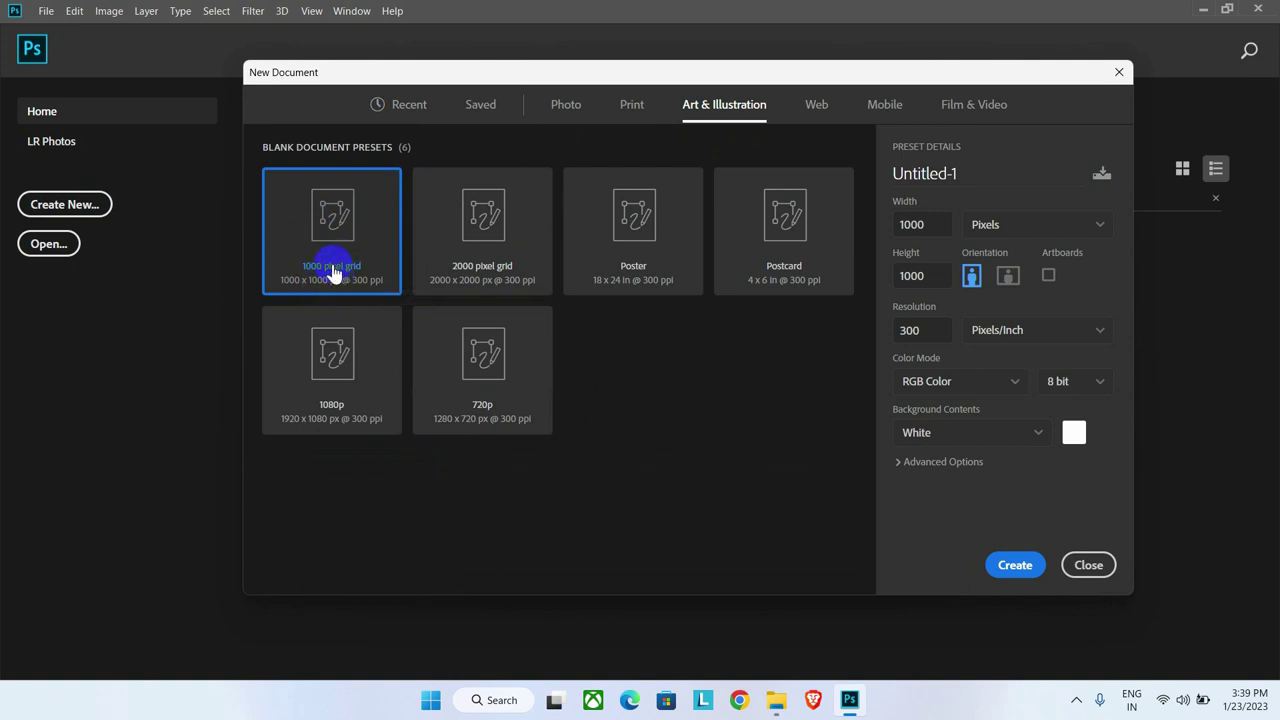
pyautogui.moveTo(936, 224); pyautogui.dragTo(870, 232)
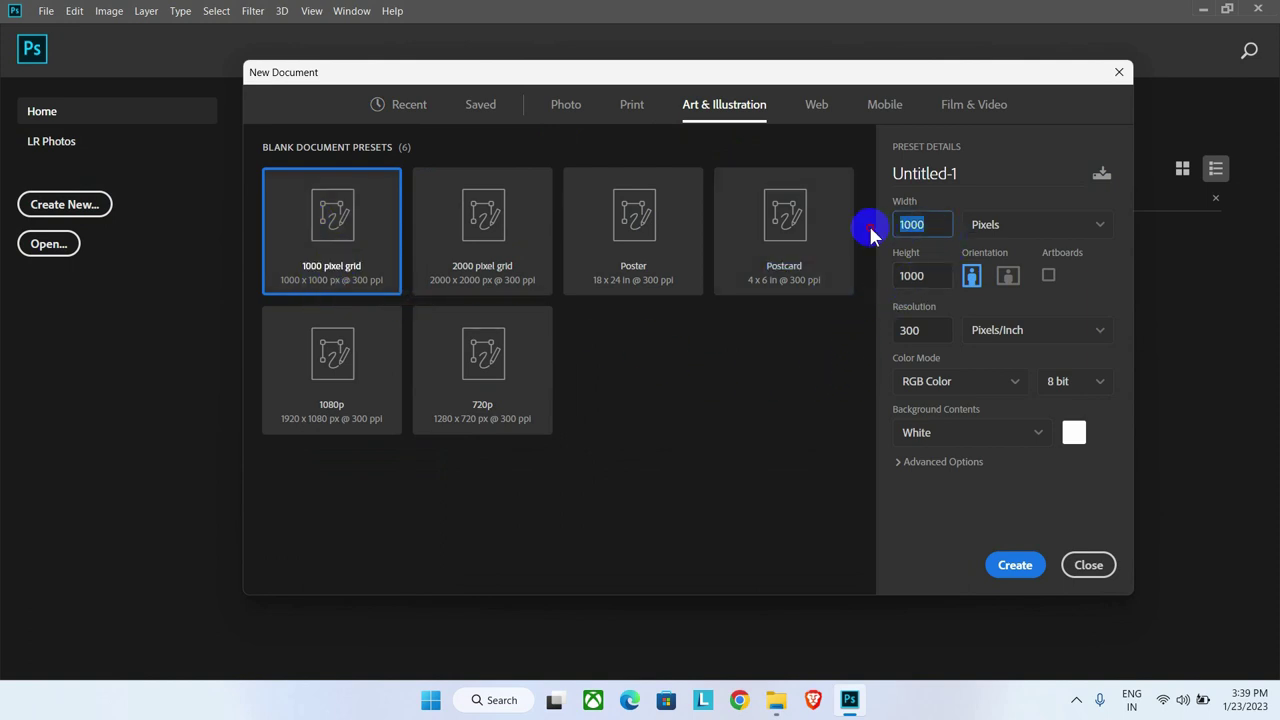
pyautogui.moveTo(930, 275); pyautogui.dragTo(872, 283)
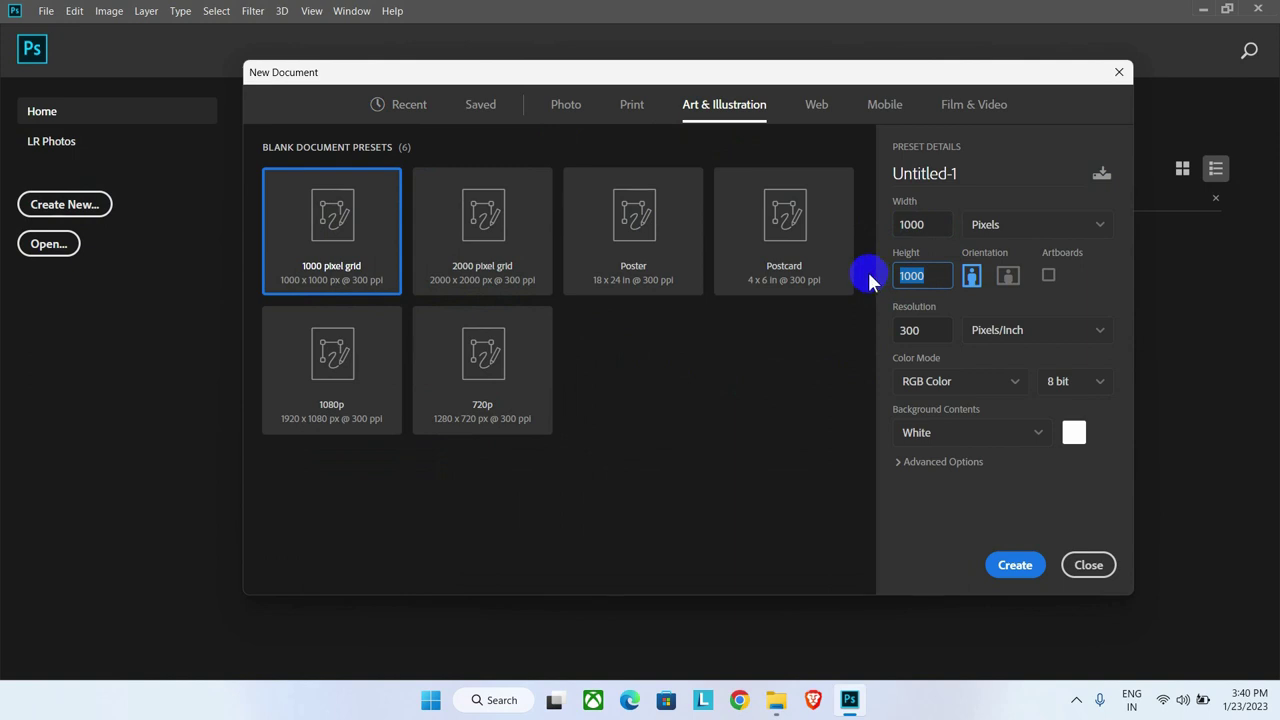
pyautogui.click(1005, 578)
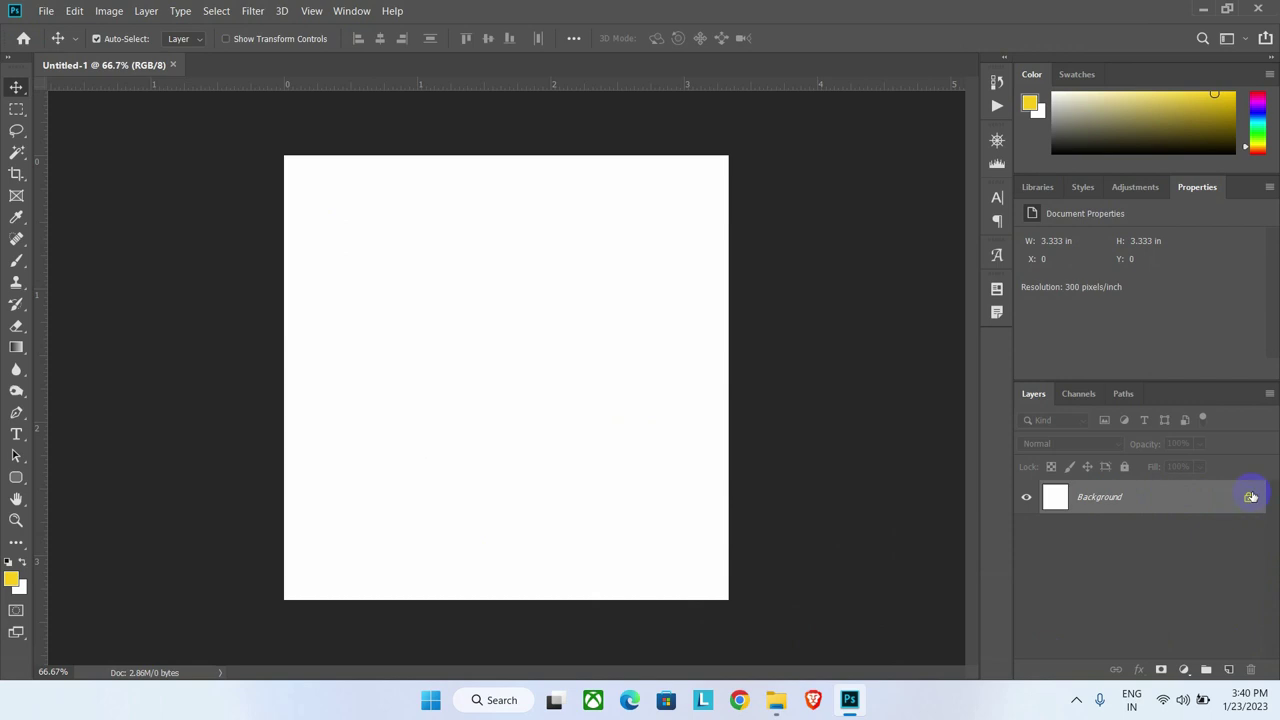
# Step: Unlock the Background into Layer 0 and add a #464dca blue-violet Solid Color fill layer
pyautogui.click(1249, 499)
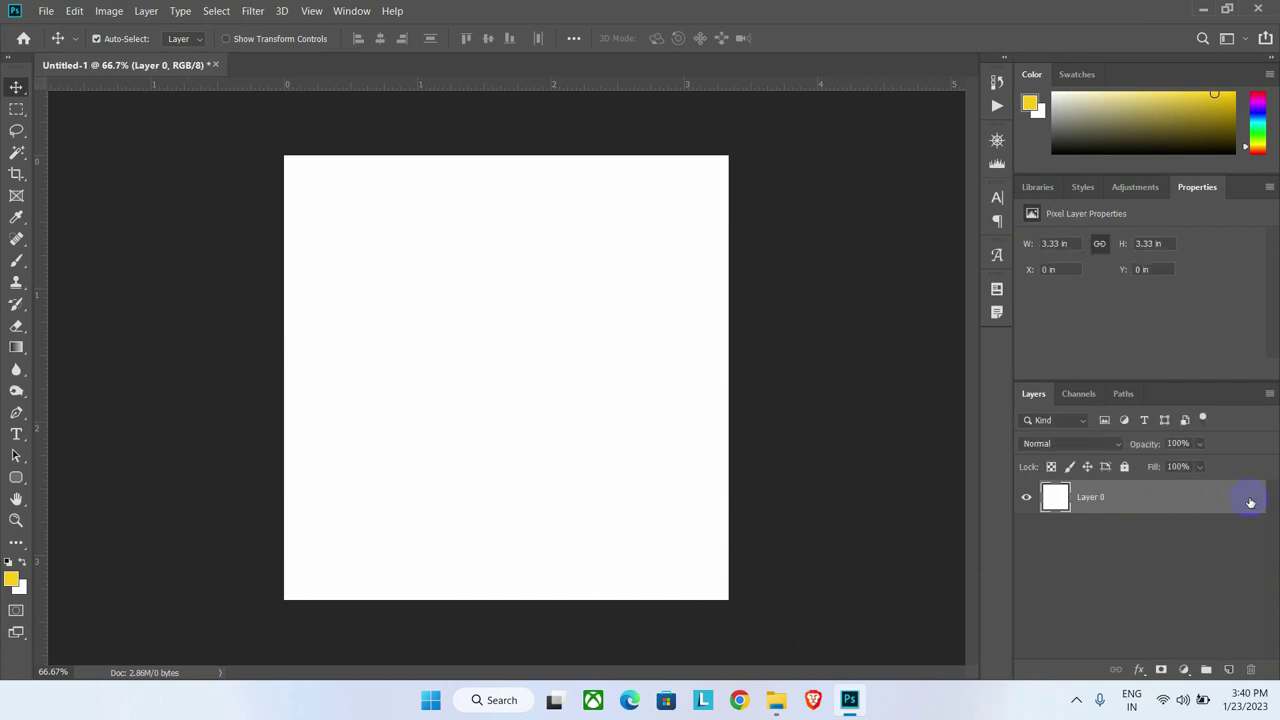
pyautogui.click(1205, 556)
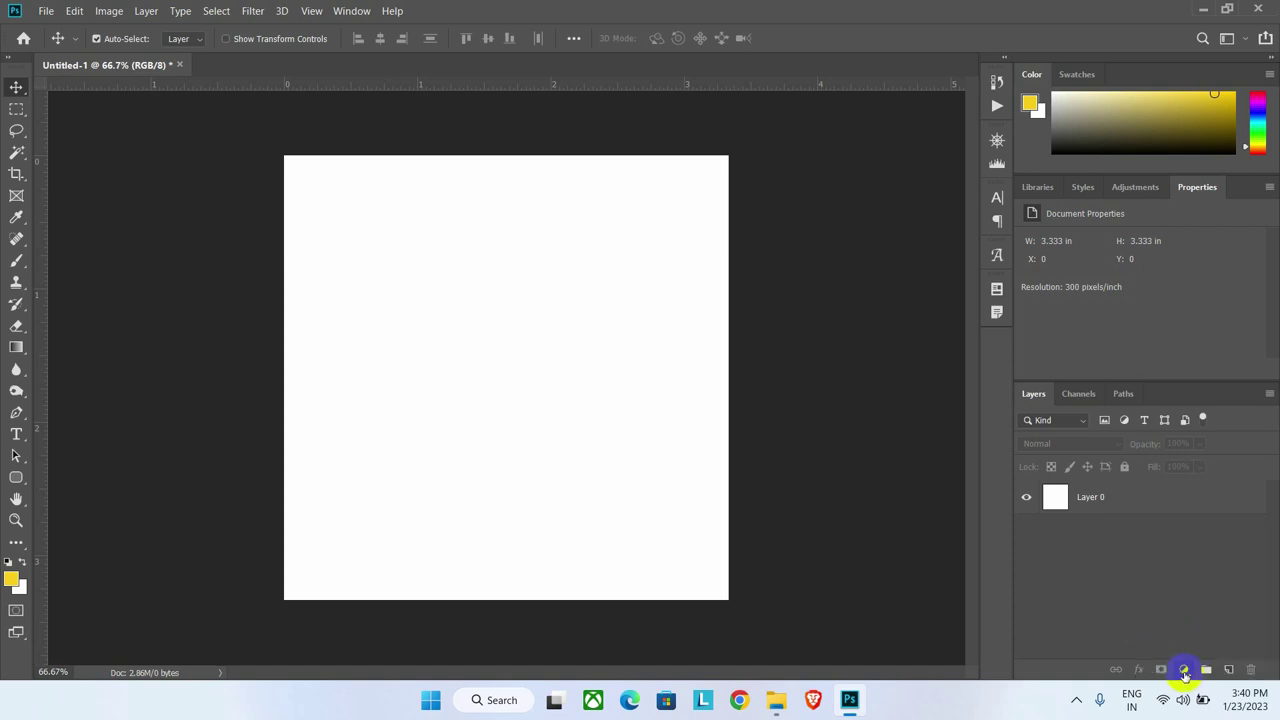
pyautogui.click(1184, 670)
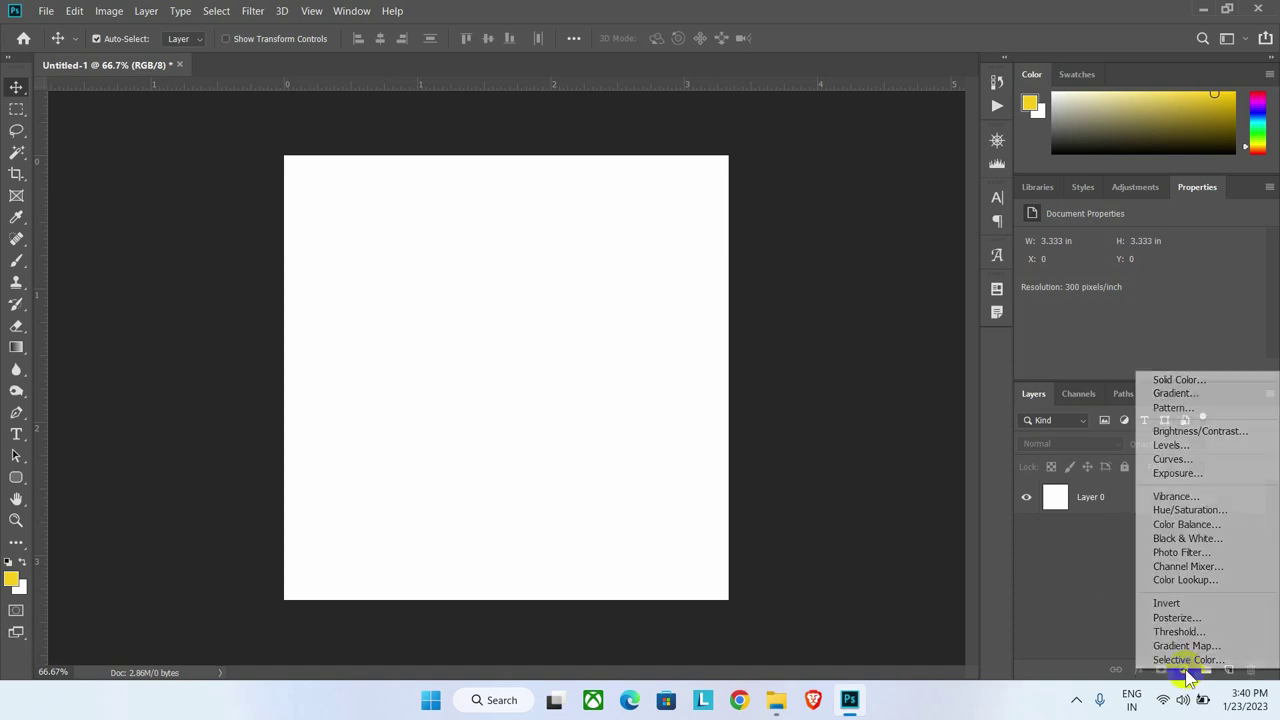
pyautogui.click(1171, 381)
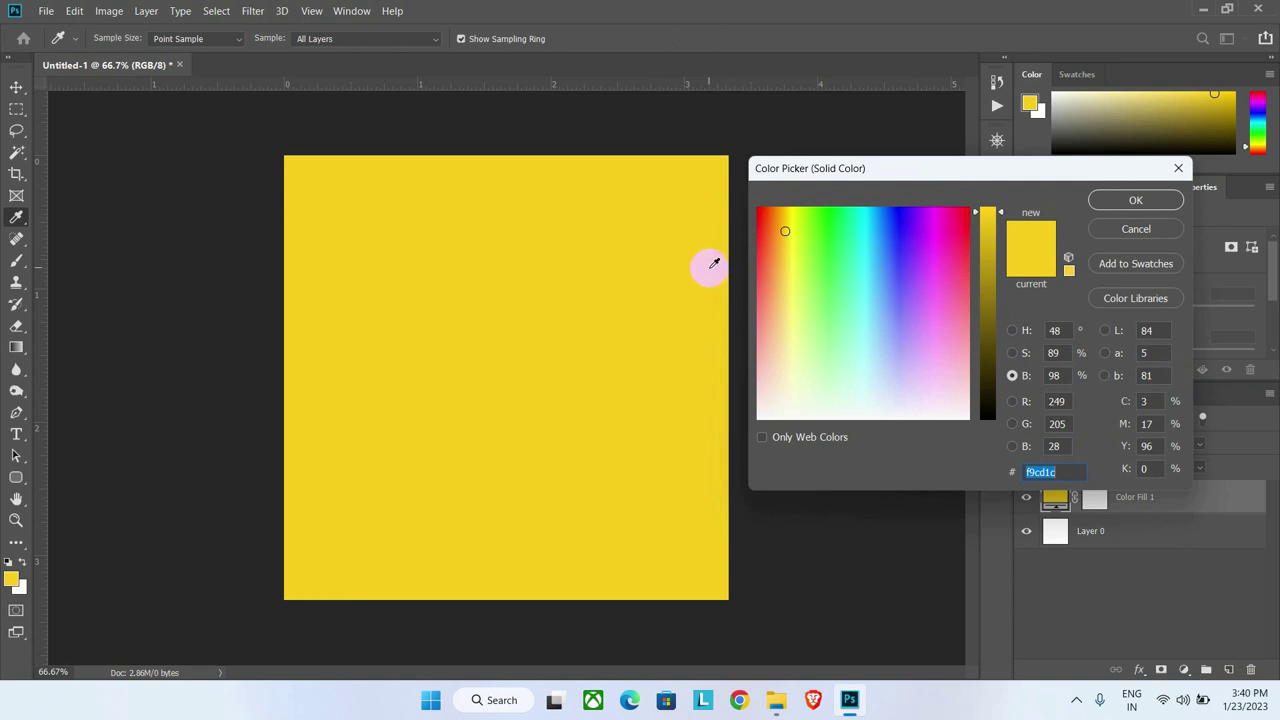
pyautogui.click(896, 297)
pyautogui.click(925, 273)
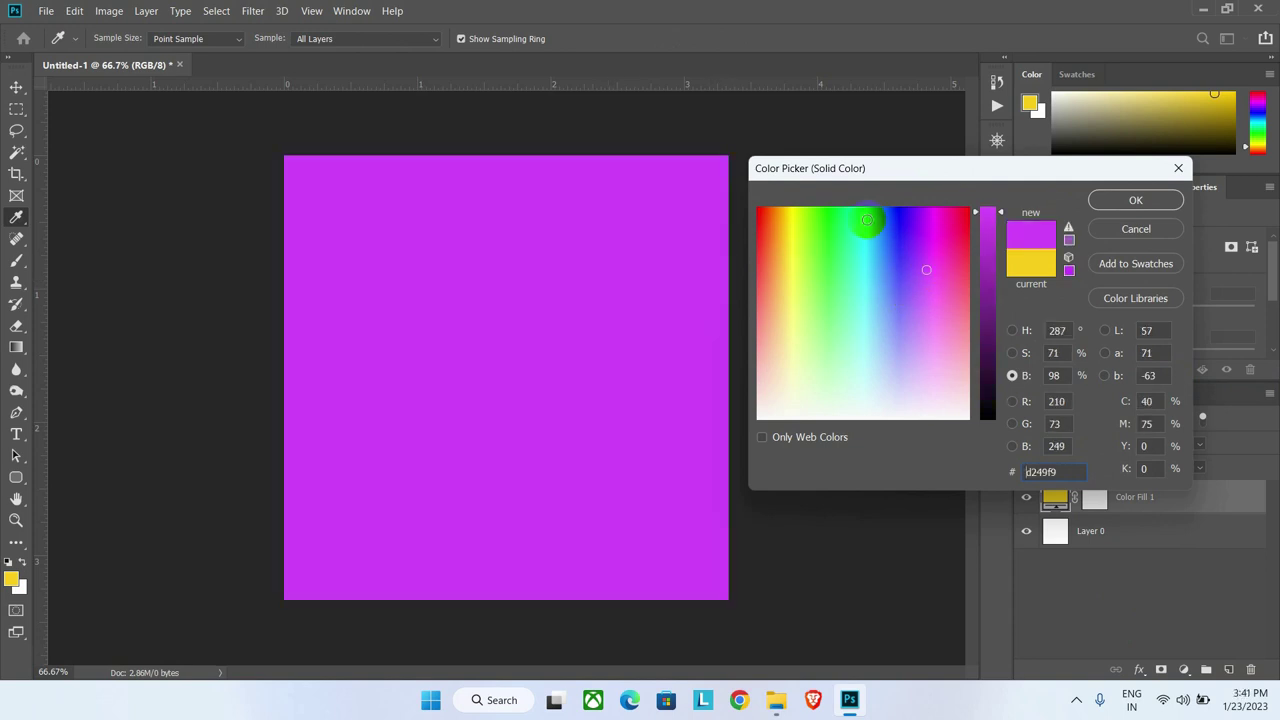
pyautogui.click(868, 222)
pyautogui.click(828, 262)
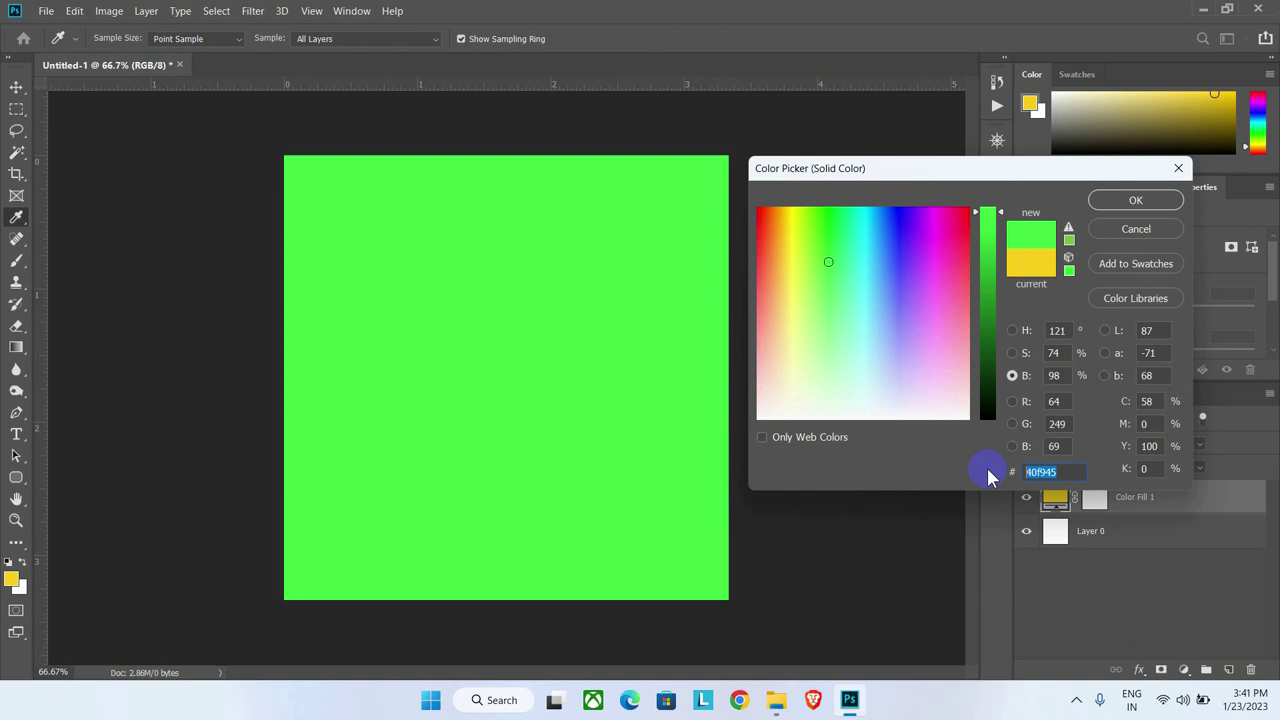
pyautogui.write('464dc')
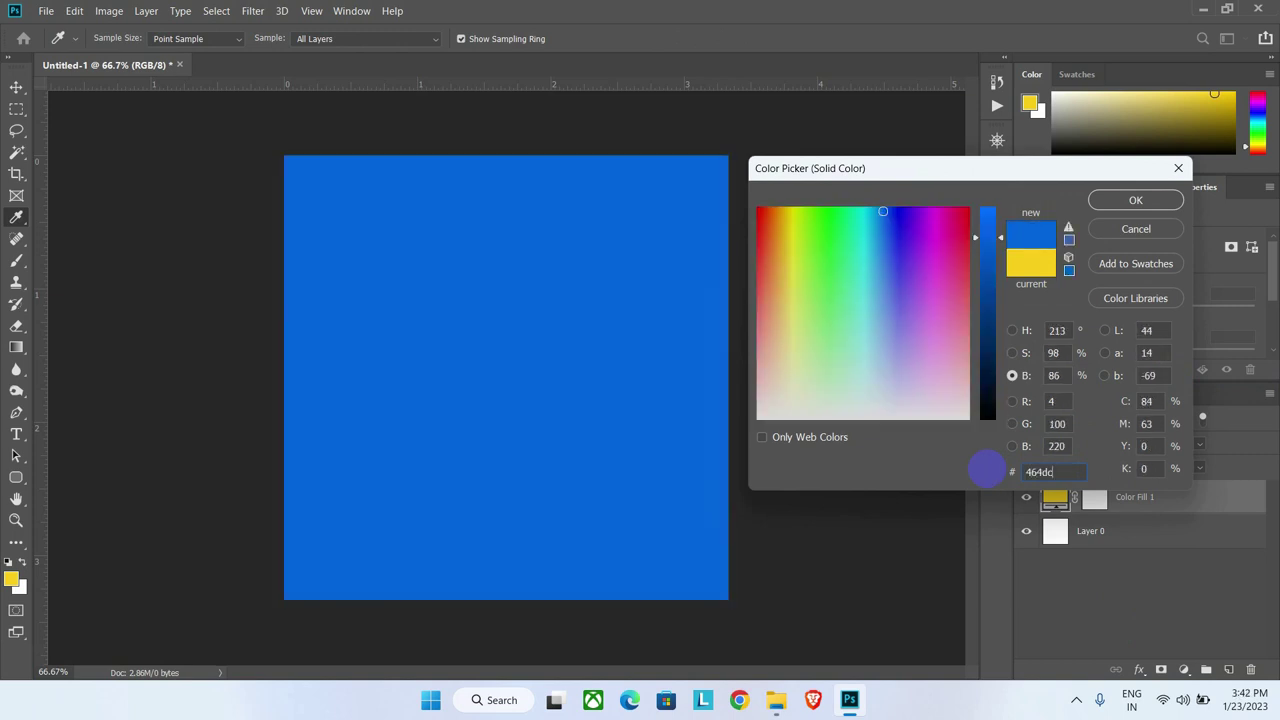
pyautogui.write('a')
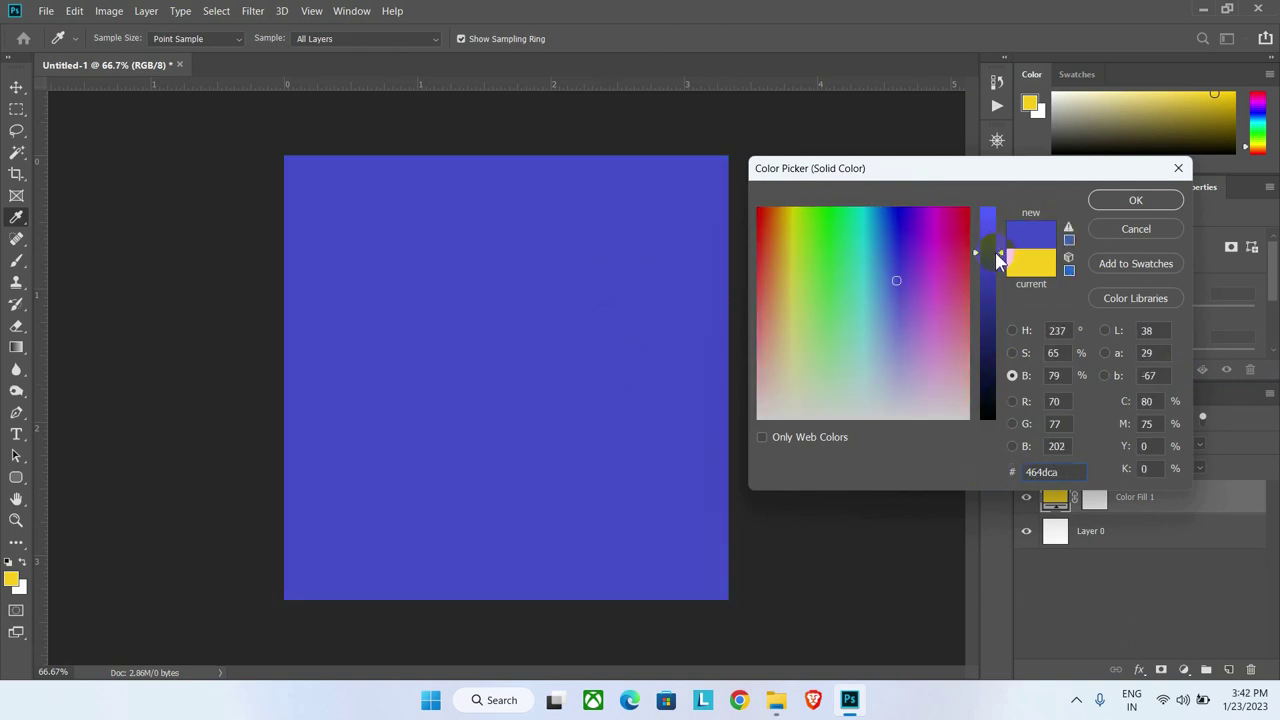
pyautogui.click(1132, 202)
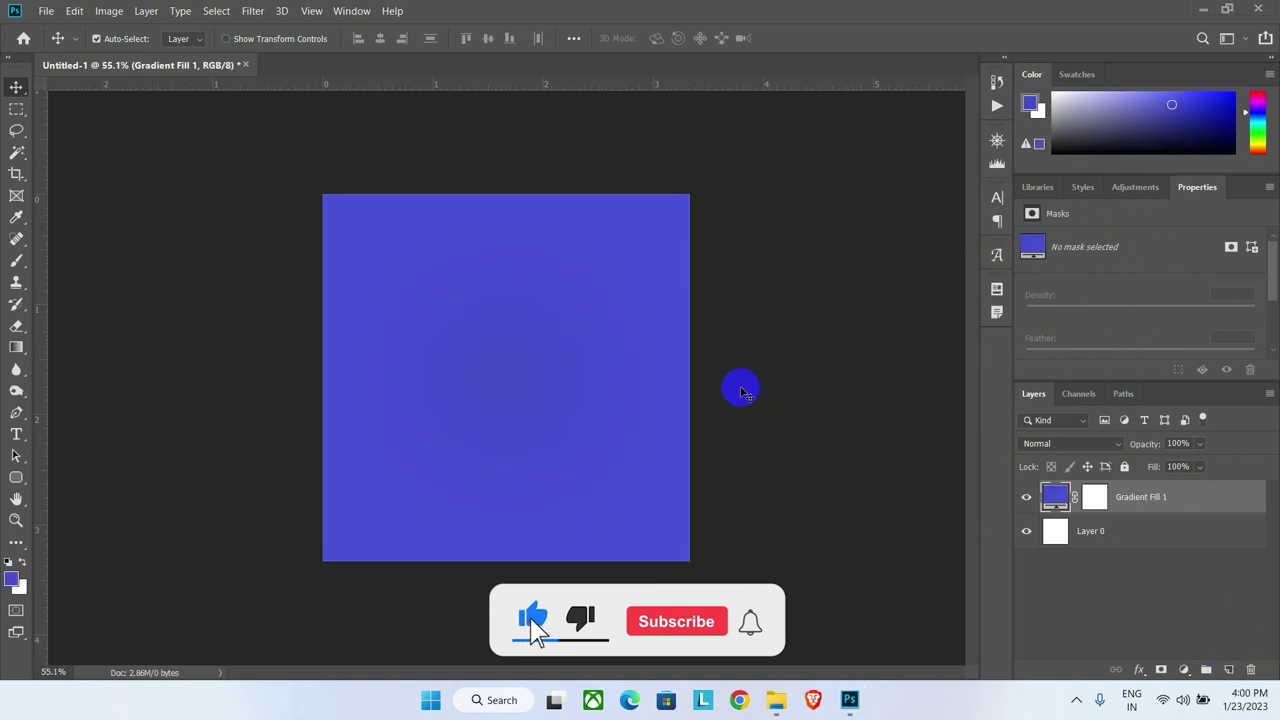
# Step: Add a new empty layer and place a vertical guide at the canvas centre
pyautogui.click(1228, 669)
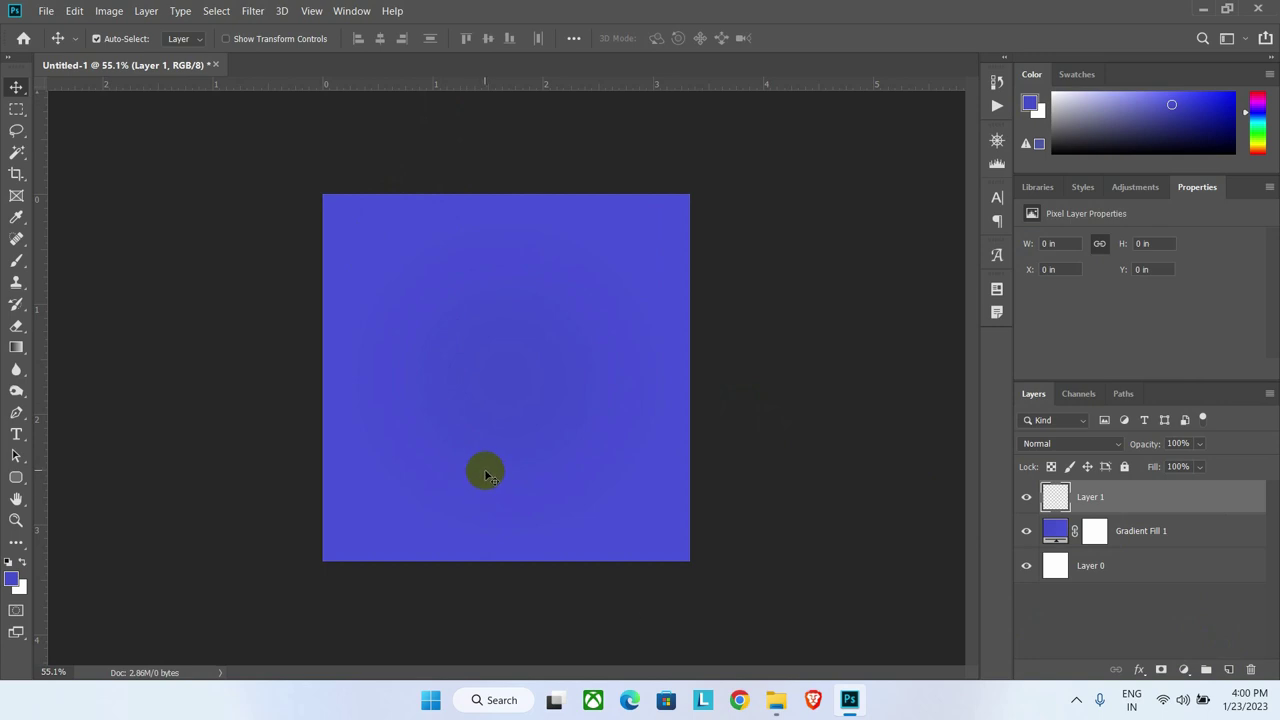
pyautogui.click(17, 479)
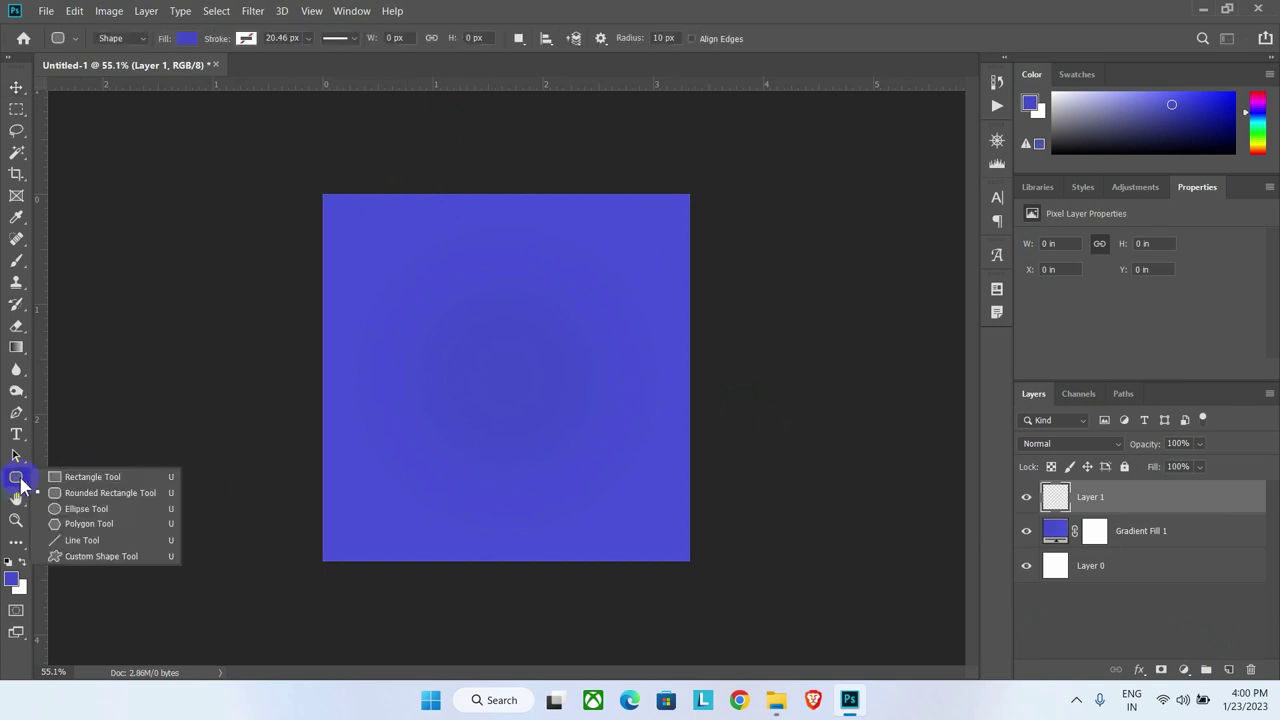
pyautogui.click(85, 478)
pyautogui.click(18, 416)
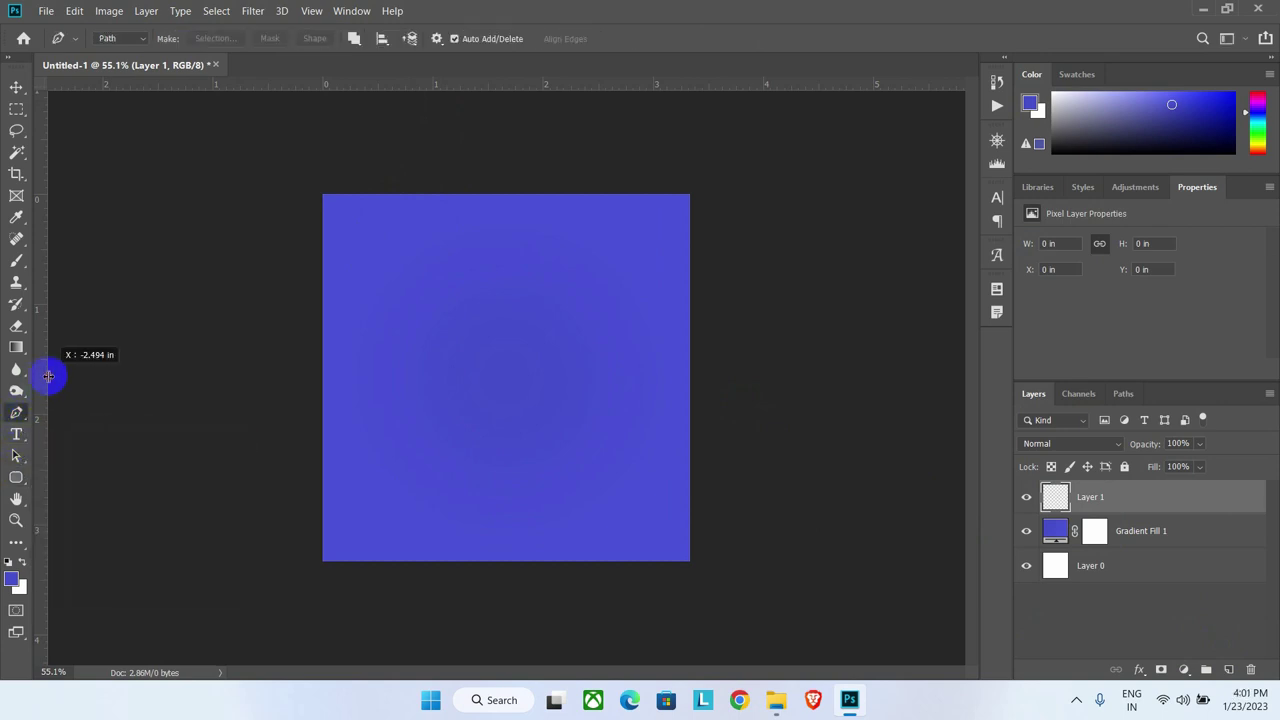
pyautogui.moveTo(48, 376); pyautogui.dragTo(508, 378)
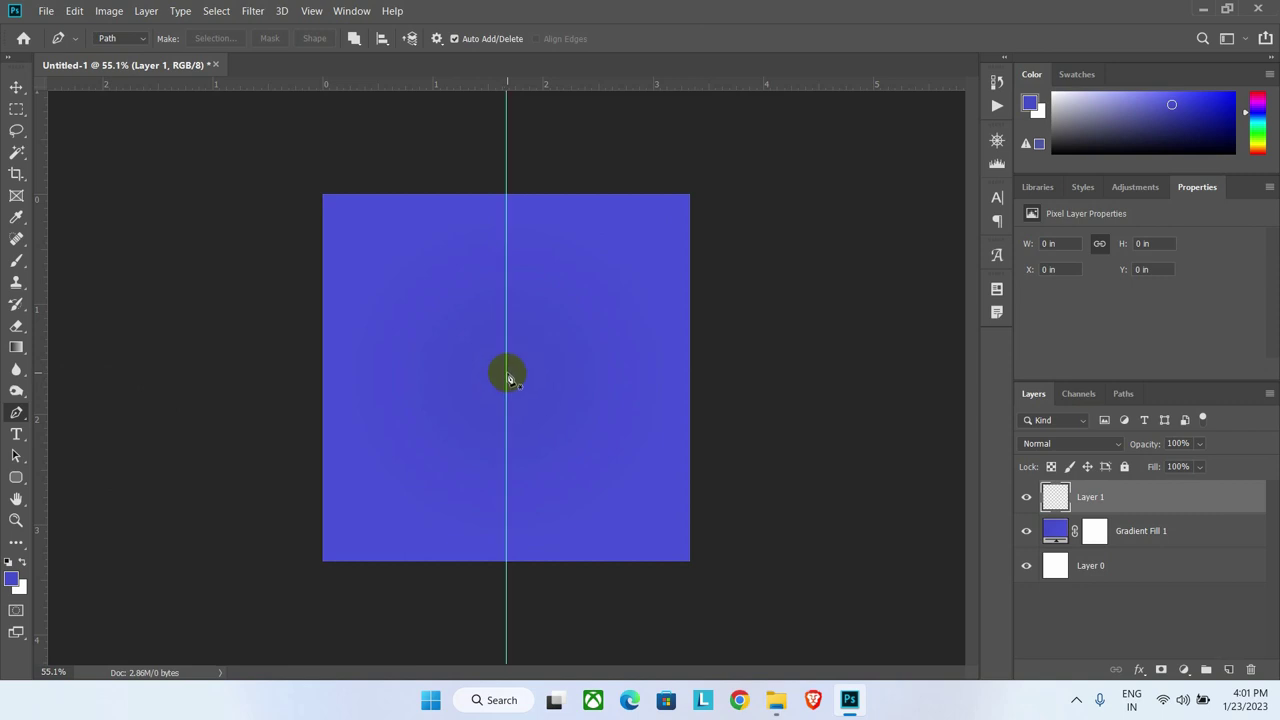
# Step: Draw a narrow triangle path from the top edge to a tip near the bottom, then clear the guide
pyautogui.click(480, 198)
pyautogui.click(528, 201)
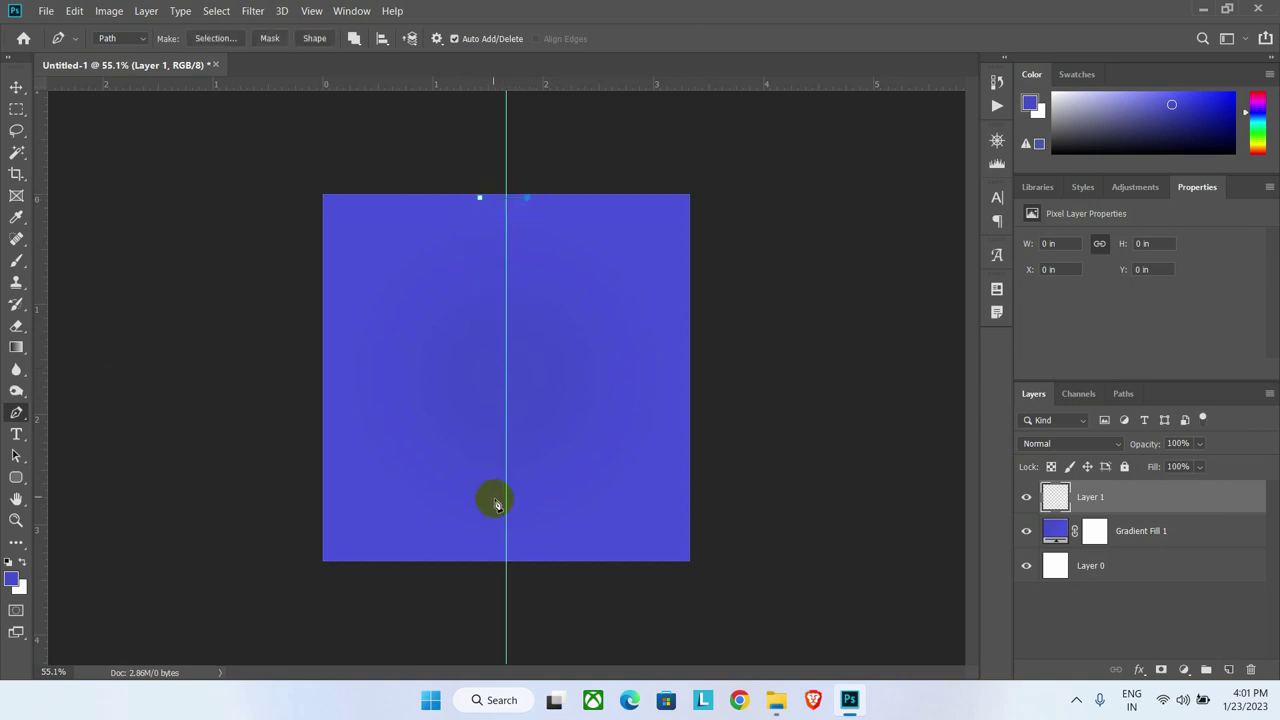
pyautogui.moveTo(508, 548); pyautogui.dragTo(526, 477)
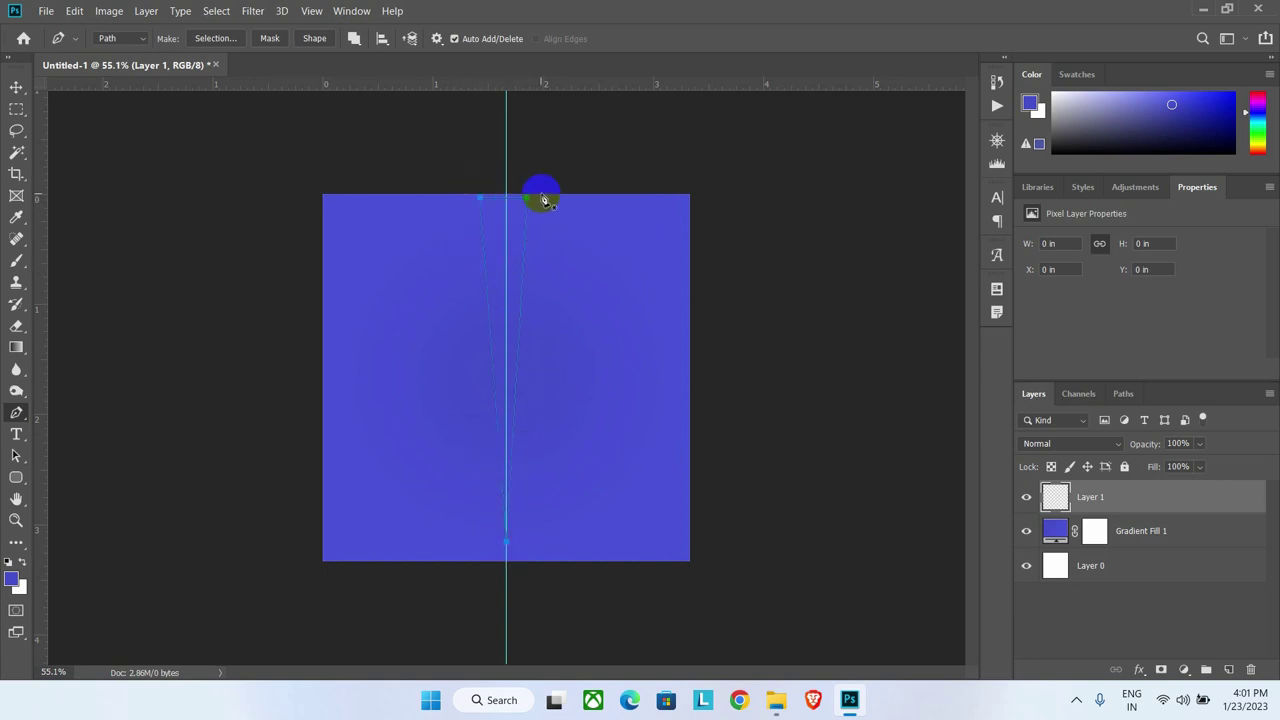
pyautogui.click(483, 200)
pyautogui.click(311, 10)
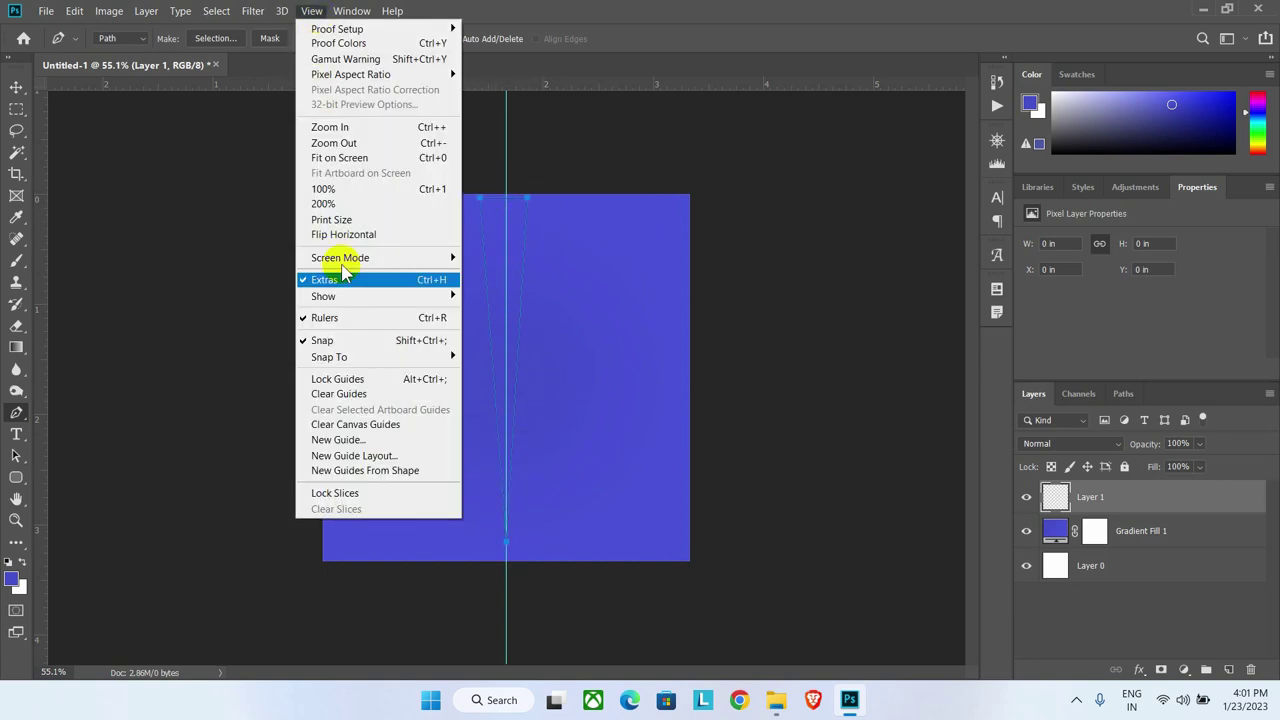
pyautogui.click(360, 394)
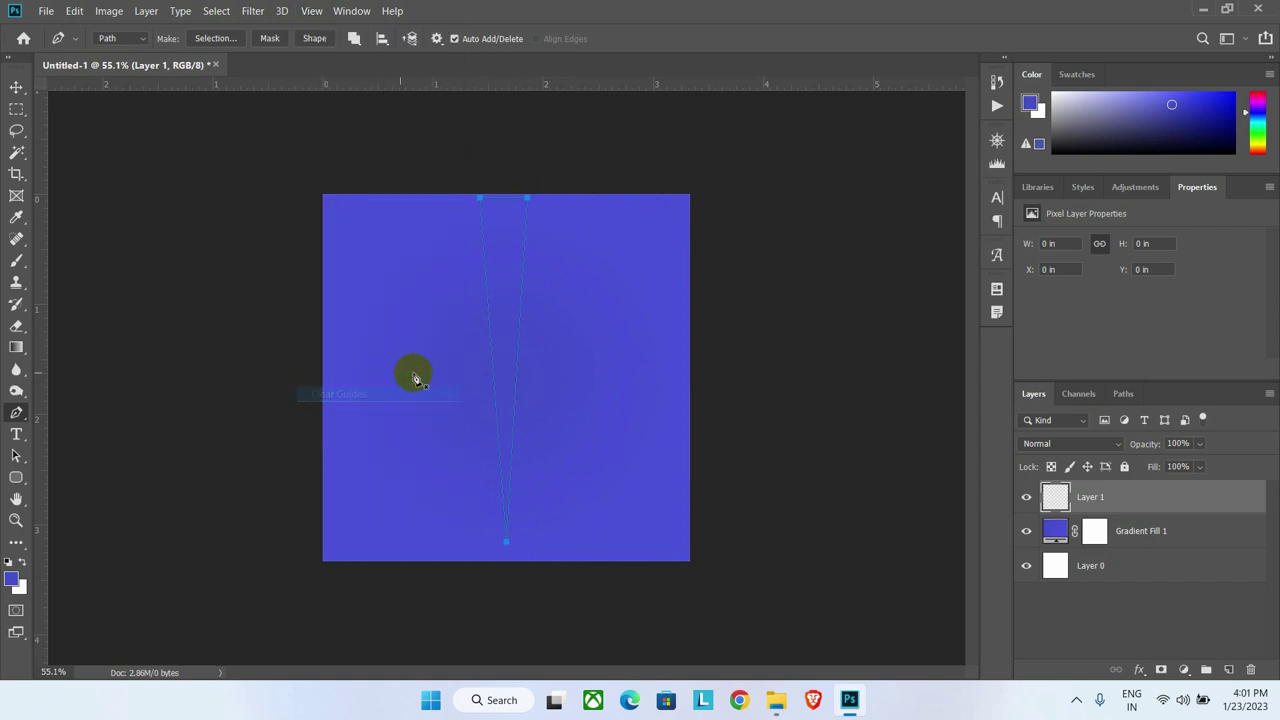
# Step: Fill the triangle path with White and delete the path outline
pyautogui.rightClick(504, 219)
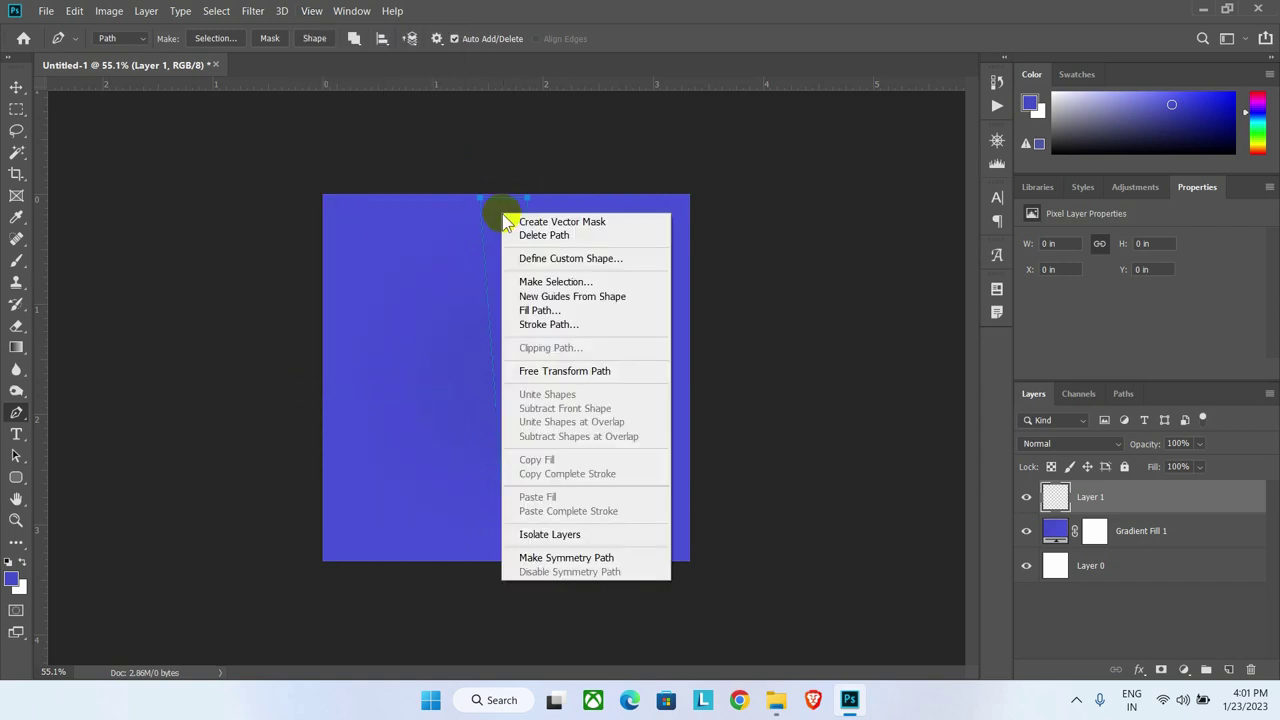
pyautogui.click(516, 310)
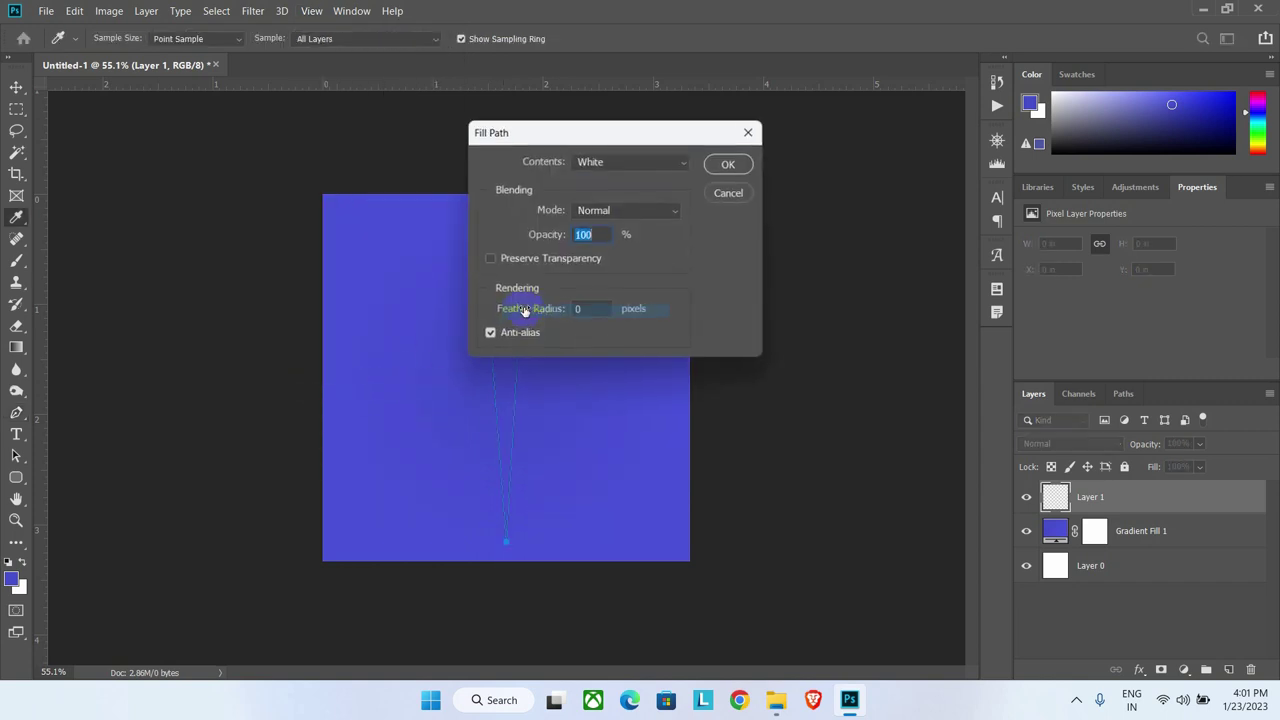
pyautogui.click(580, 164)
pyautogui.click(588, 330)
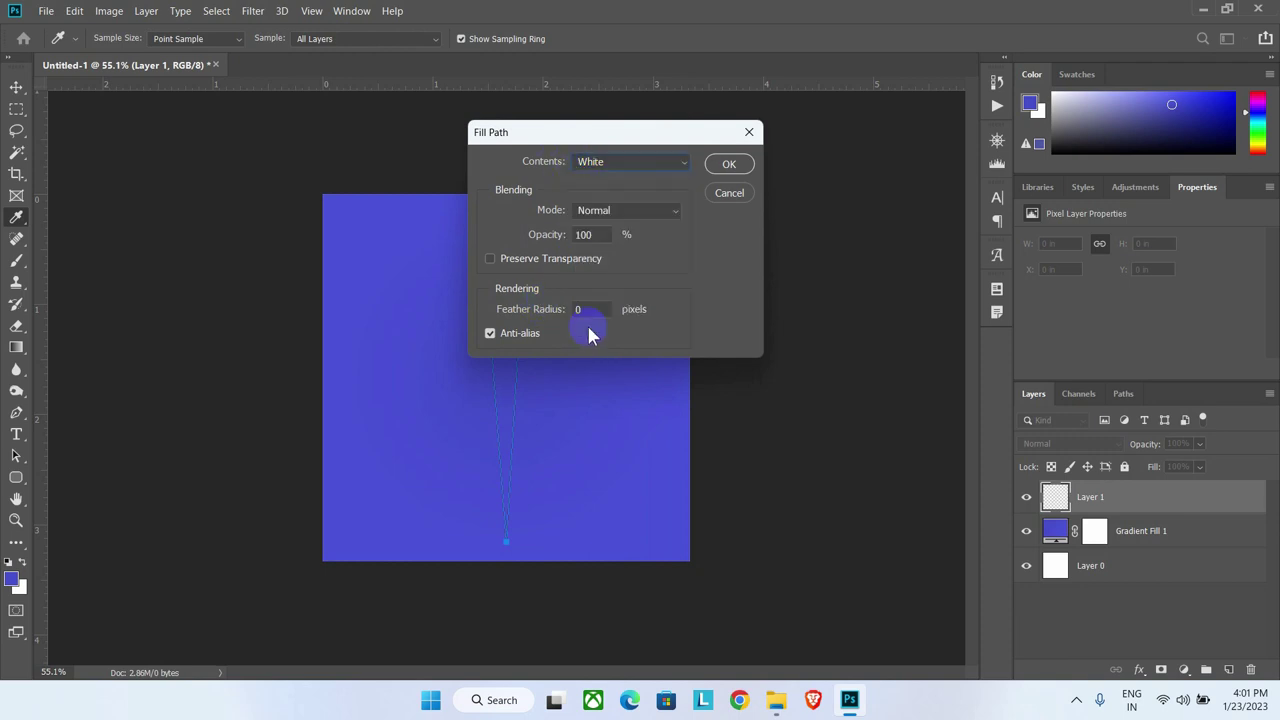
pyautogui.click(727, 166)
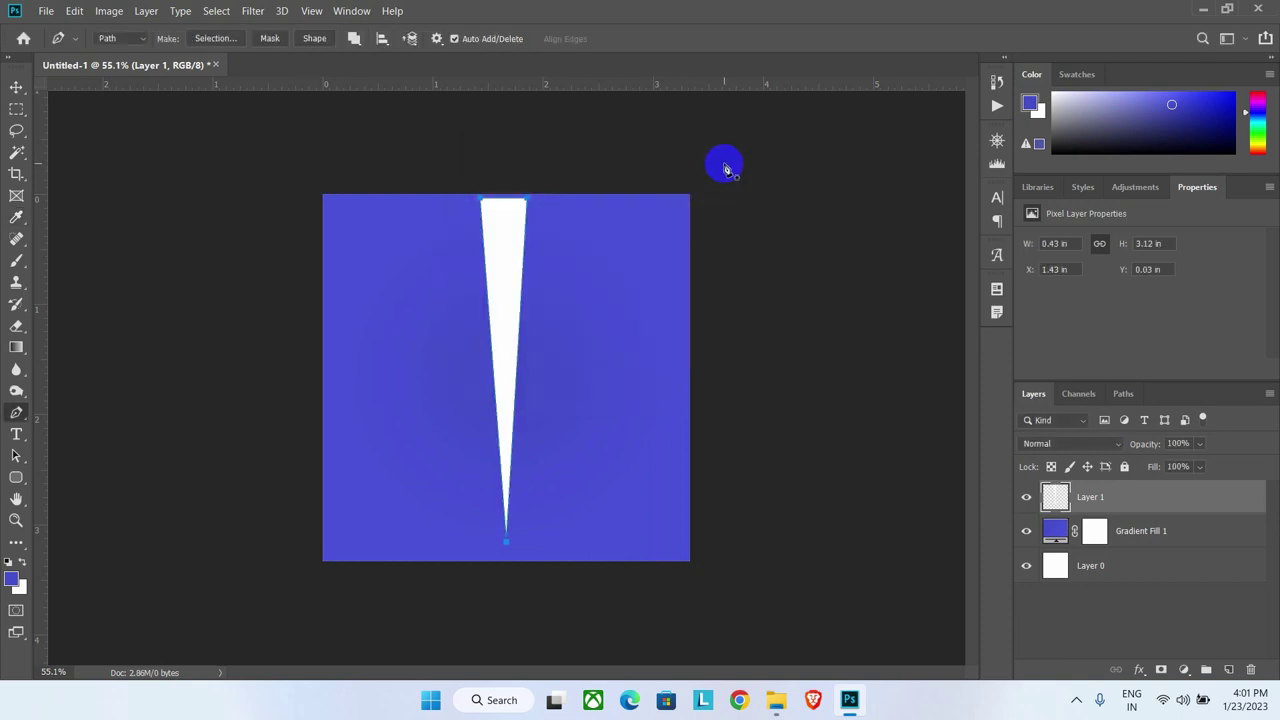
pyautogui.rightClick(500, 214)
pyautogui.click(548, 240)
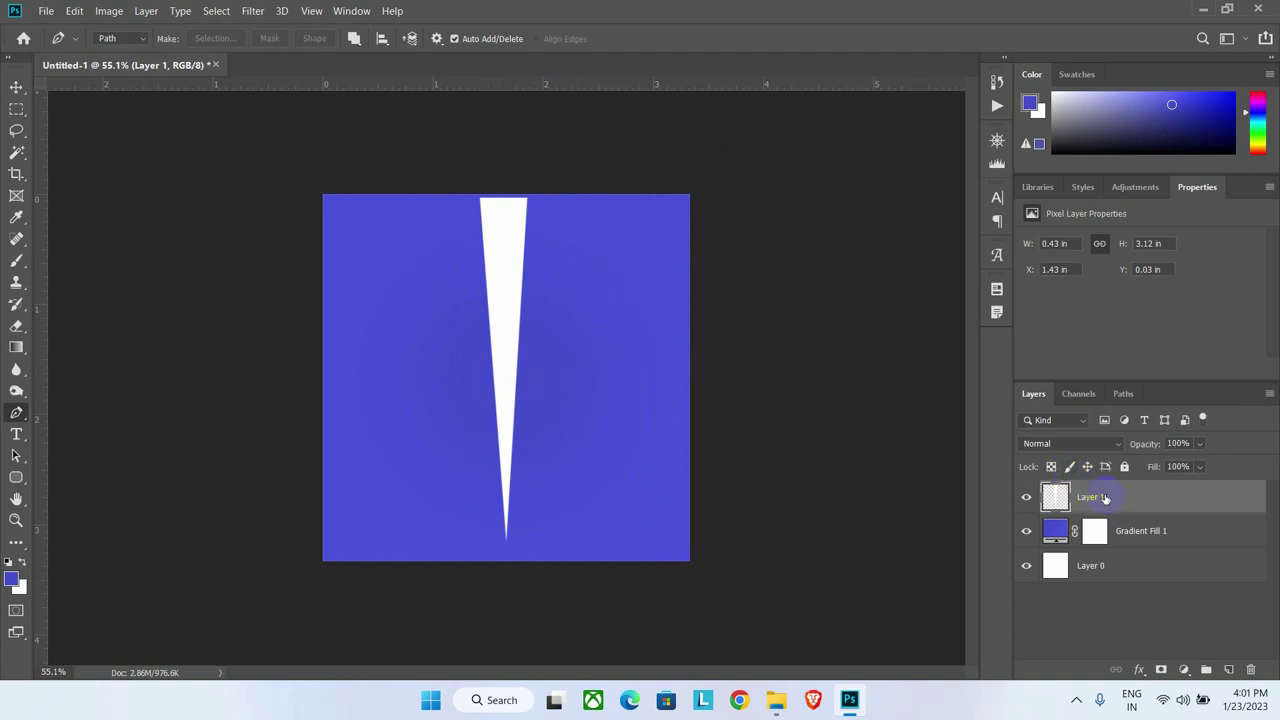
# Step: Duplicate the white triangle layer and rotate the copy to fan out beside the original
pyautogui.rightClick(1083, 497)
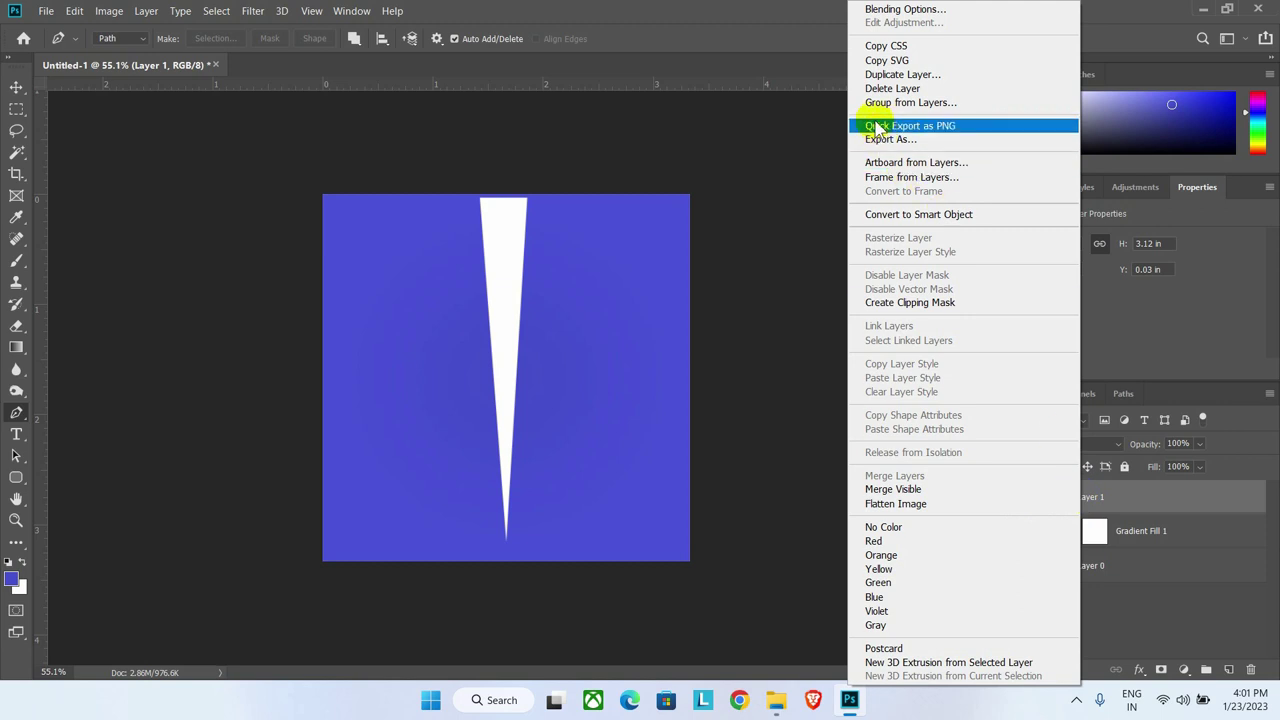
pyautogui.click(1146, 497)
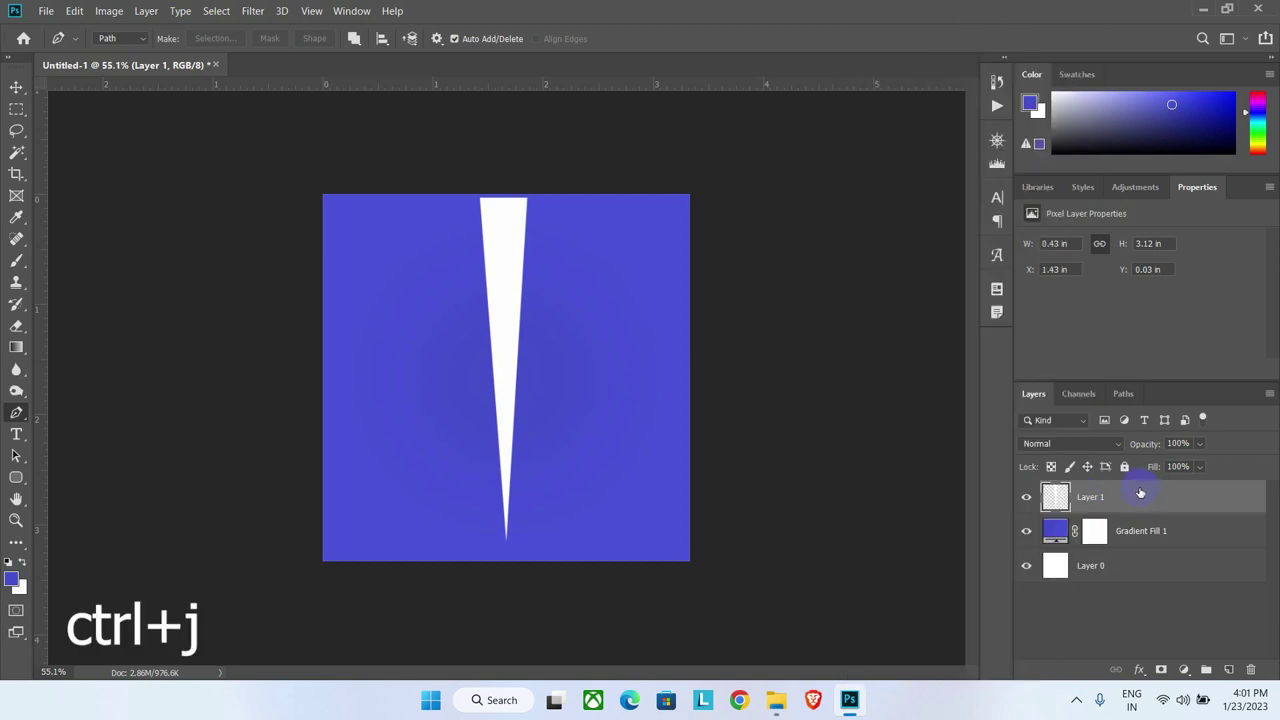
pyautogui.hotkey('ctrl', 'j')
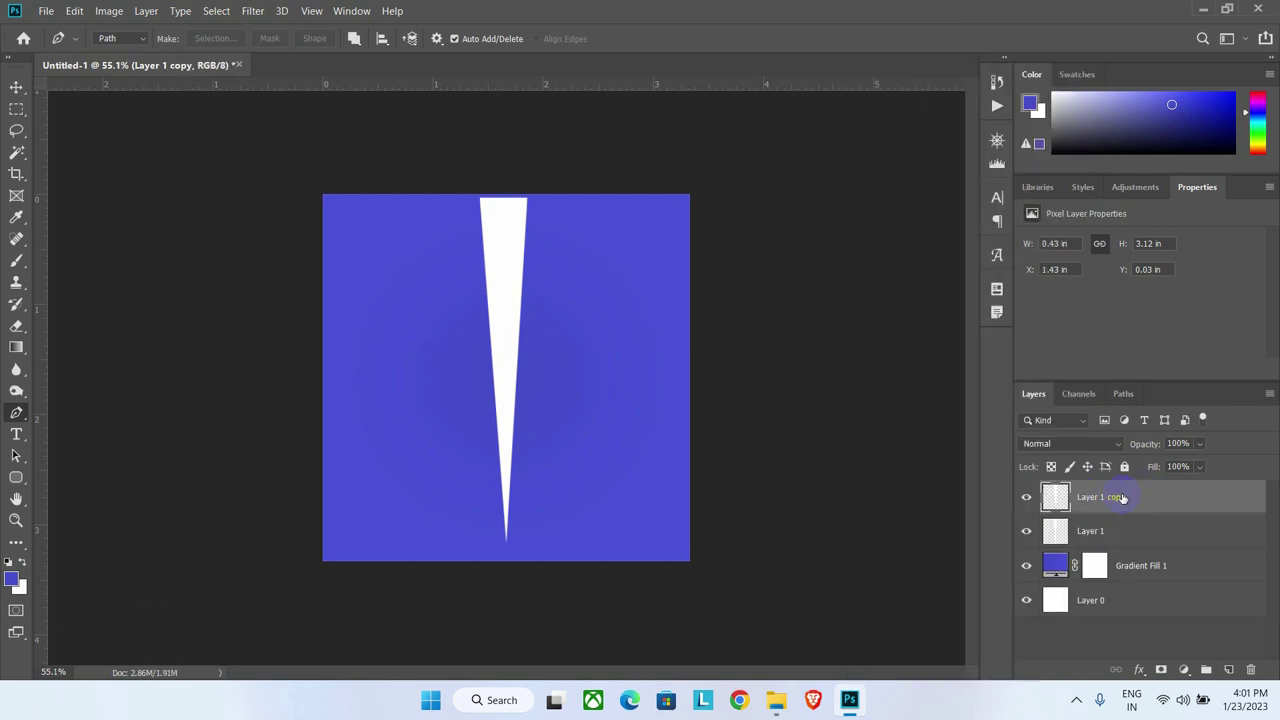
pyautogui.hotkey('ctrl', 't')
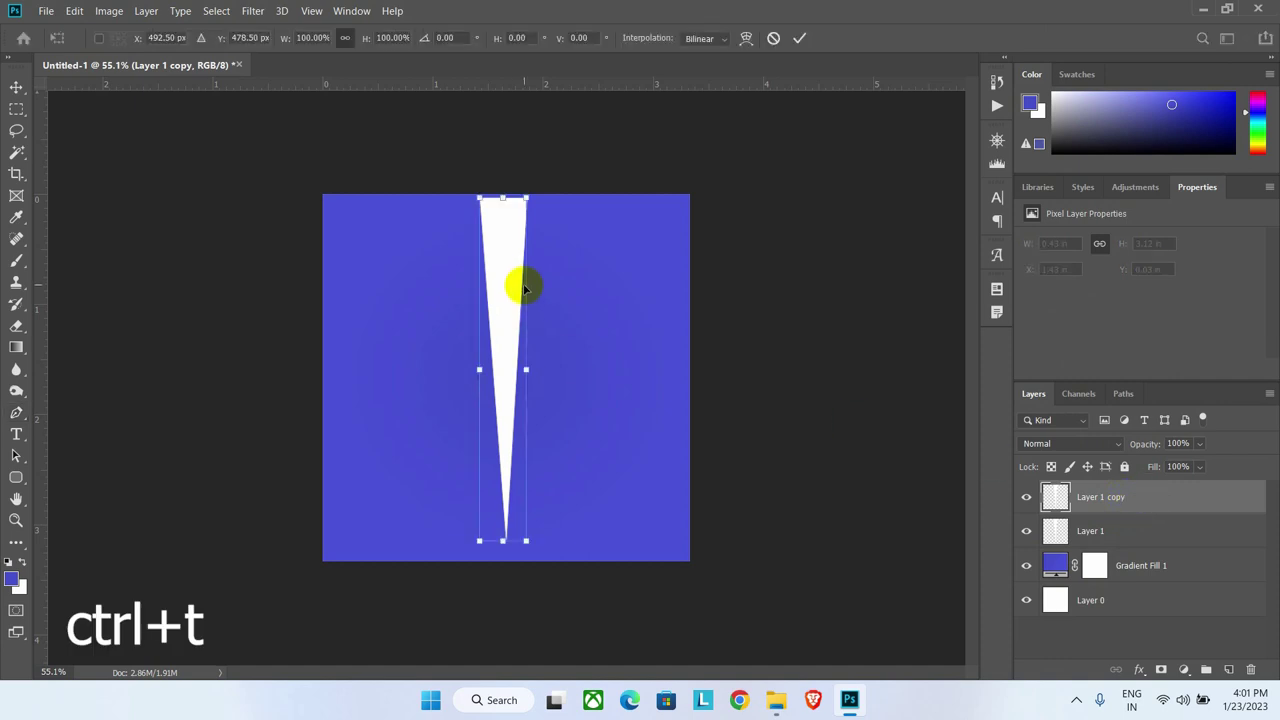
pyautogui.moveTo(508, 274); pyautogui.dragTo(598, 317)
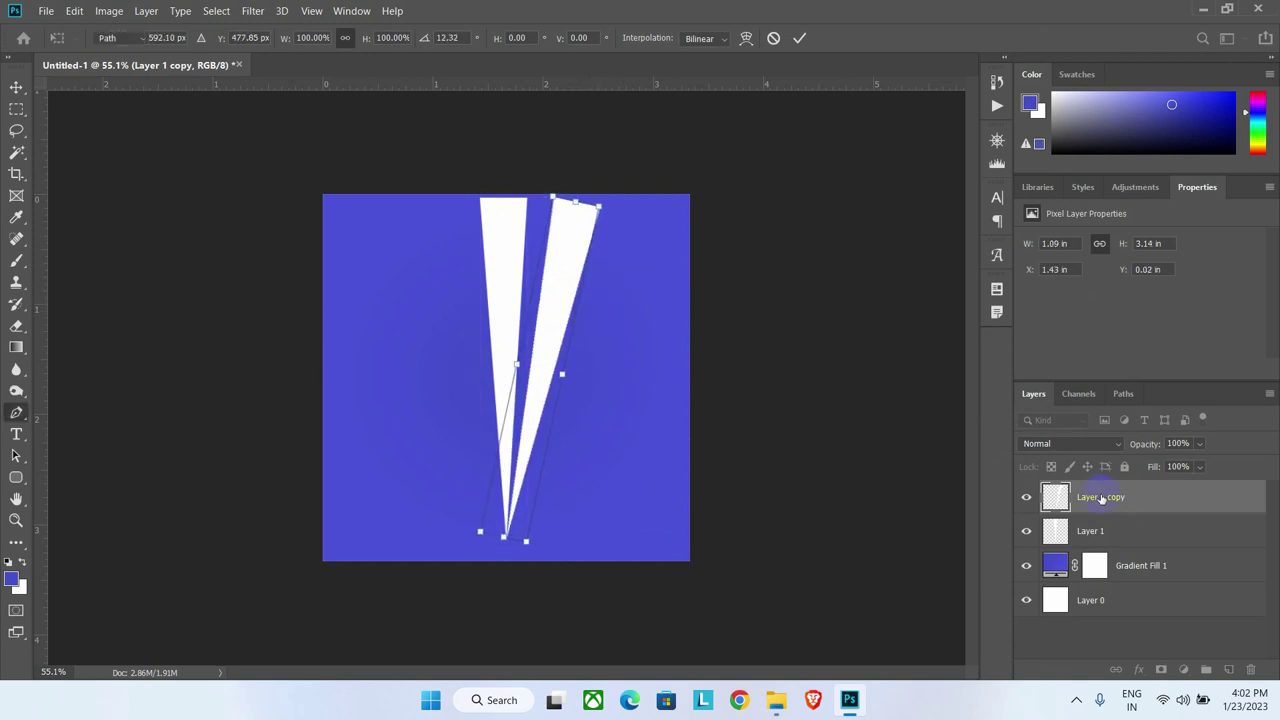
pyautogui.press('Return')
# Step: Duplicate the rotated ray, flip it horizontally and move it left of the original
pyautogui.hotkey('ctrl', 'j')
pyautogui.hotkey('ctrl', 't')
pyautogui.rightClick(556, 340)
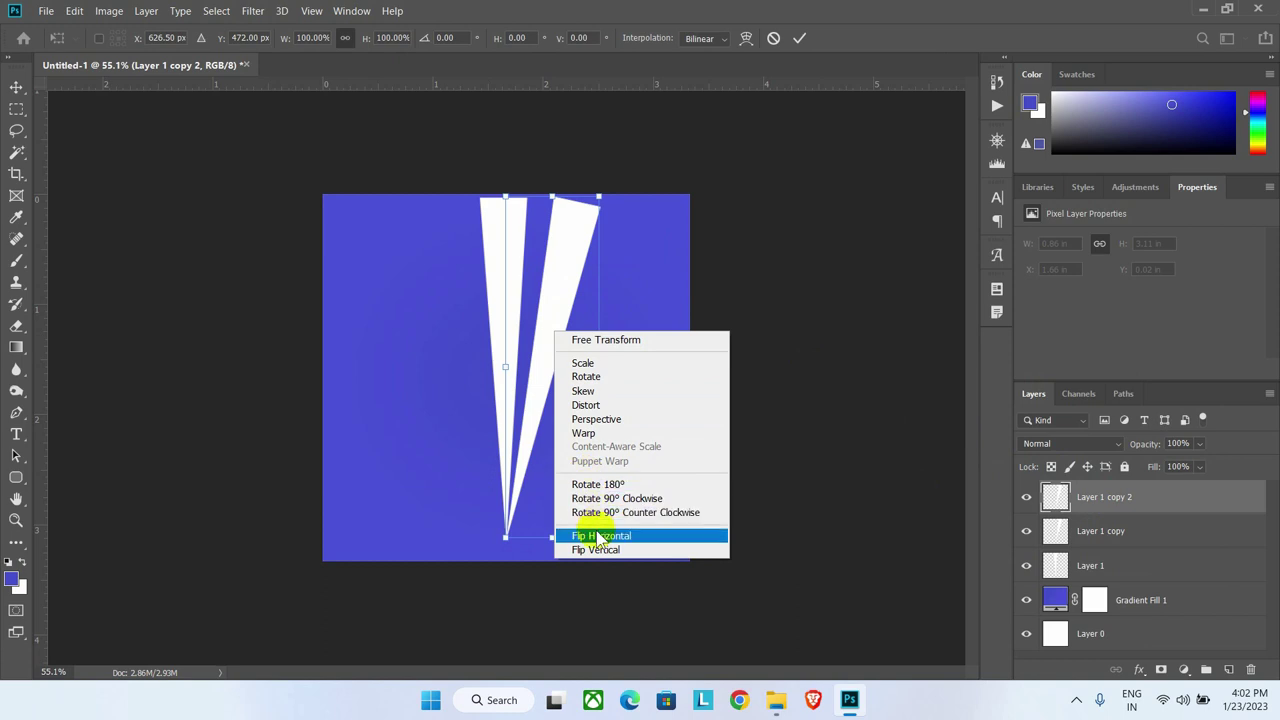
pyautogui.click(590, 536)
pyautogui.moveTo(580, 363); pyautogui.dragTo(503, 400)
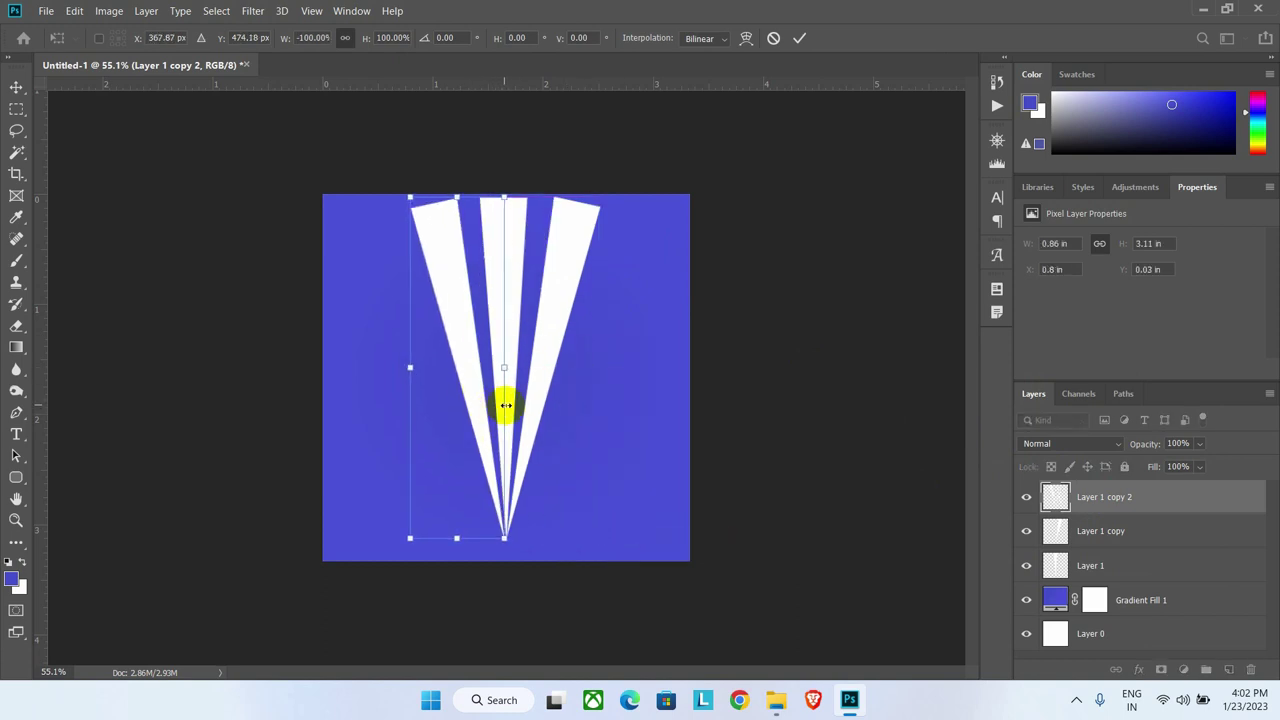
pyautogui.click(799, 38)
# Step: Select all three ray layers and duplicate them
pyautogui.press('p')
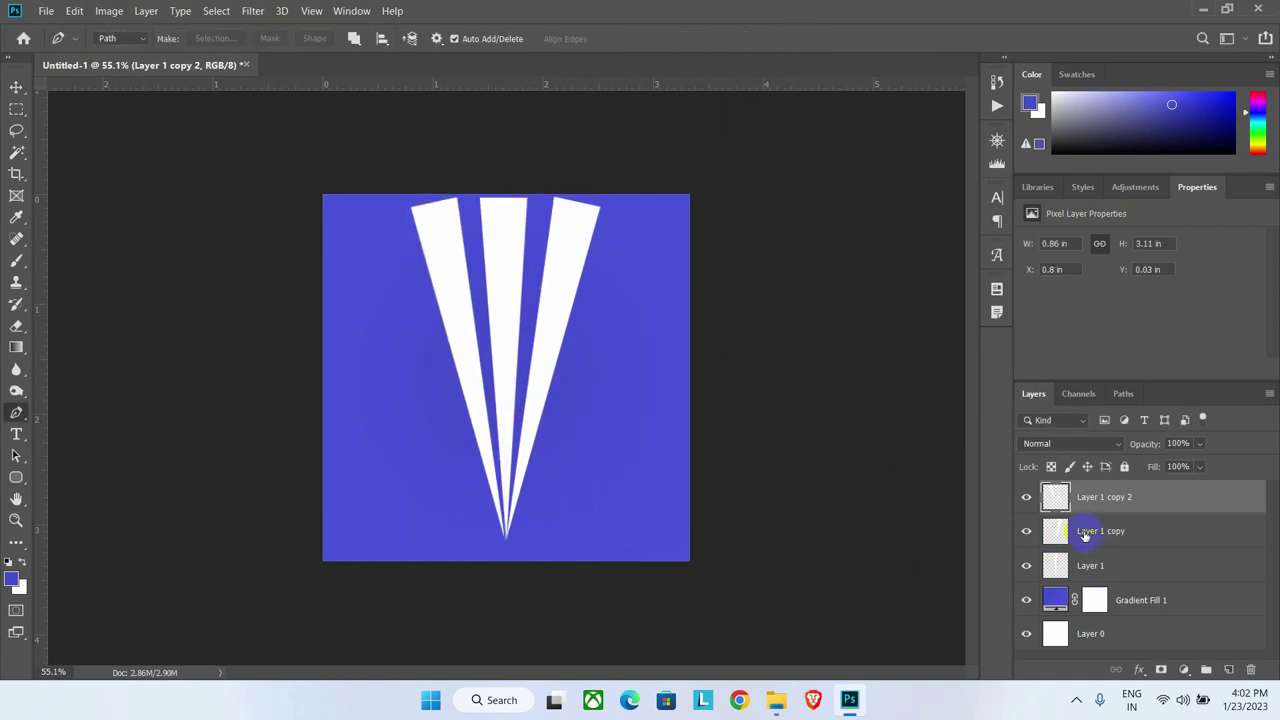
pyautogui.keyDown('shift'); pyautogui.click(1122, 558); pyautogui.keyUp('shift')
pyautogui.hotkey('ctrl', 'j')
# Step: Rotate the three copied rays about 27° clockwise
pyautogui.hotkey('ctrl', 't')
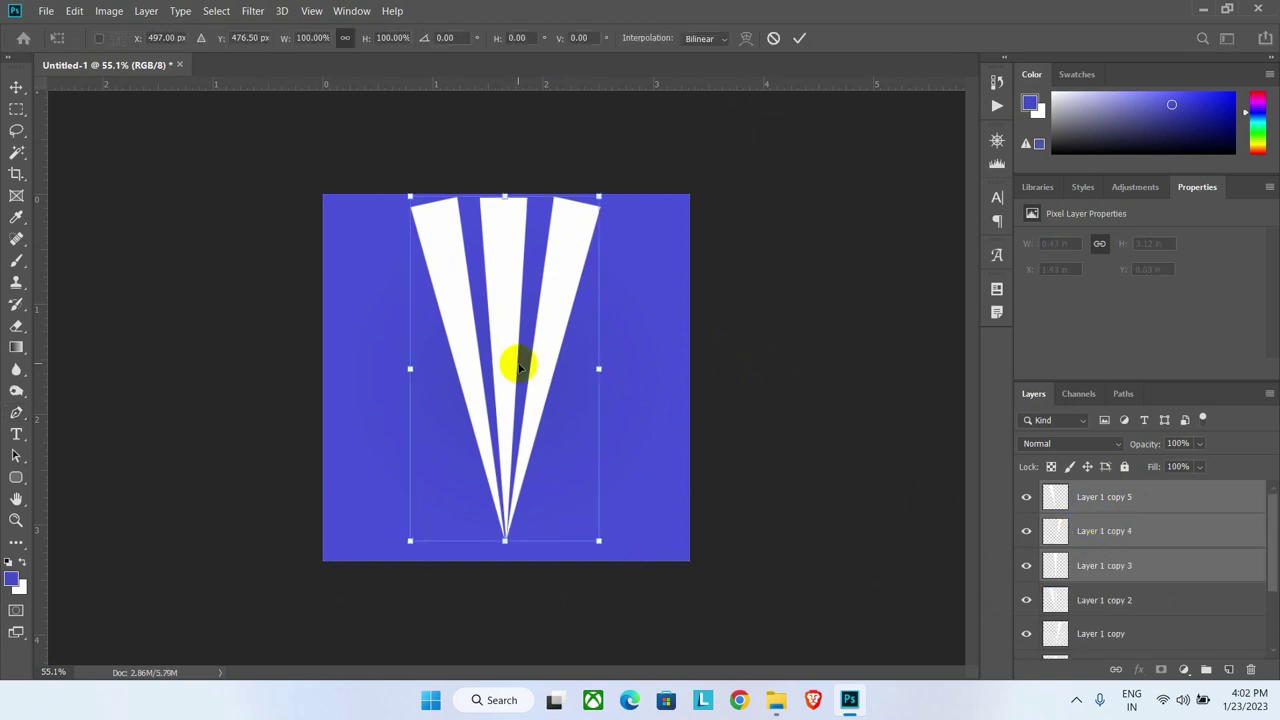
pyautogui.rightClick(548, 361)
pyautogui.click(623, 329)
pyautogui.moveTo(623, 329); pyautogui.dragTo(675, 415)
pyautogui.press('Return')
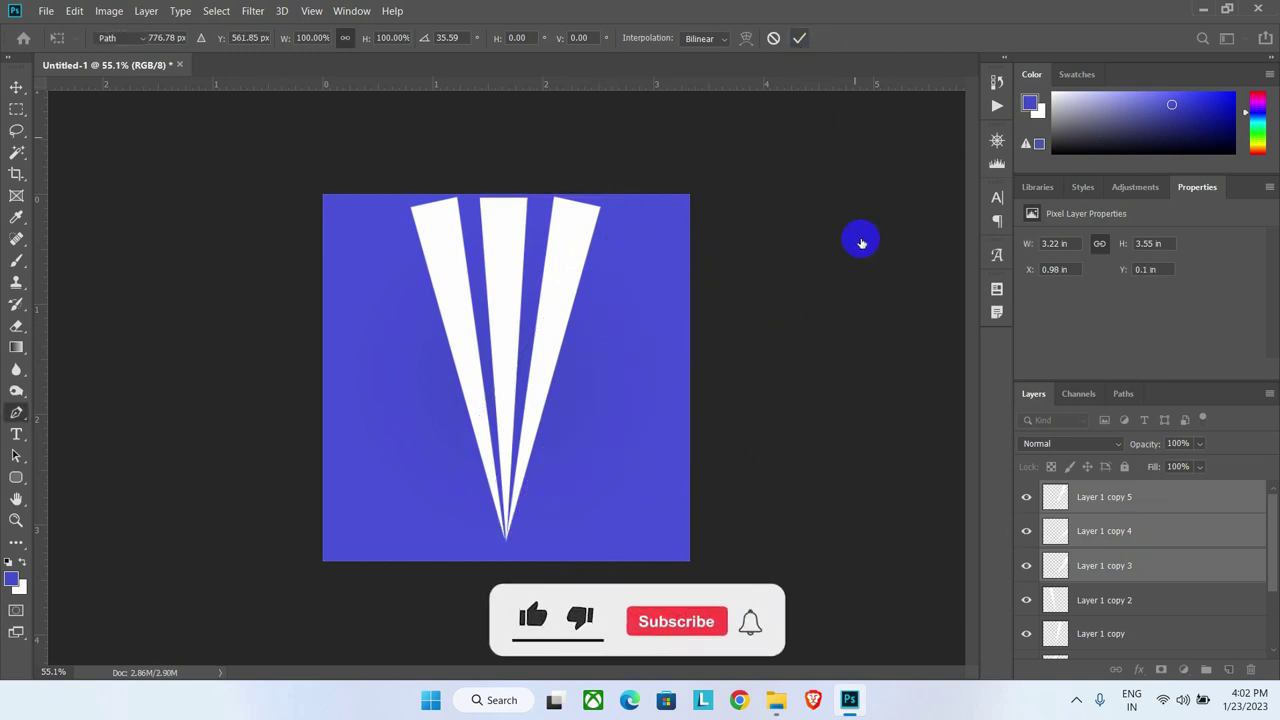
# Step: Duplicate the rotated rays, flip them horizontally and move them to the left side
pyautogui.hotkey('ctrl', 'j')
pyautogui.hotkey('ctrl', 't')
pyautogui.rightClick(608, 348)
pyautogui.click(630, 550)
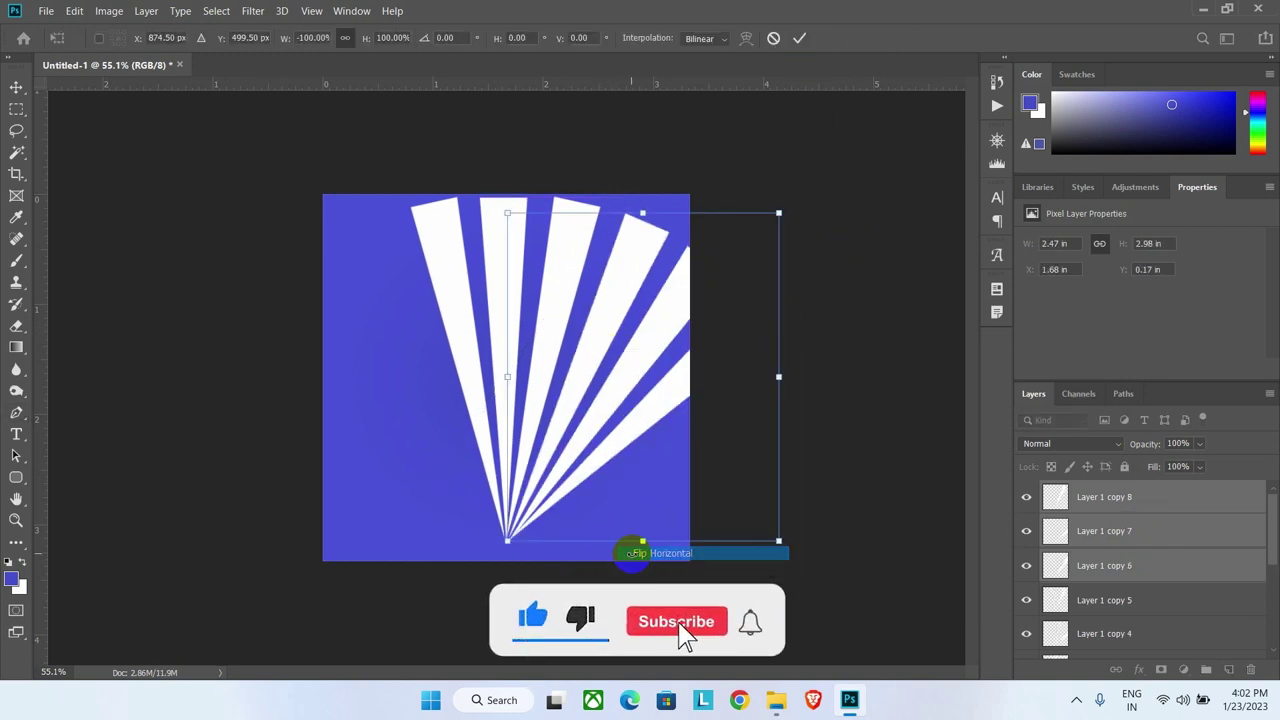
pyautogui.moveTo(625, 410); pyautogui.dragTo(420, 400)
pyautogui.click(799, 45)
# Step: Duplicate a selection of ray layers, flip them vertically and rotate them into the lower left
pyautogui.click(1120, 534)
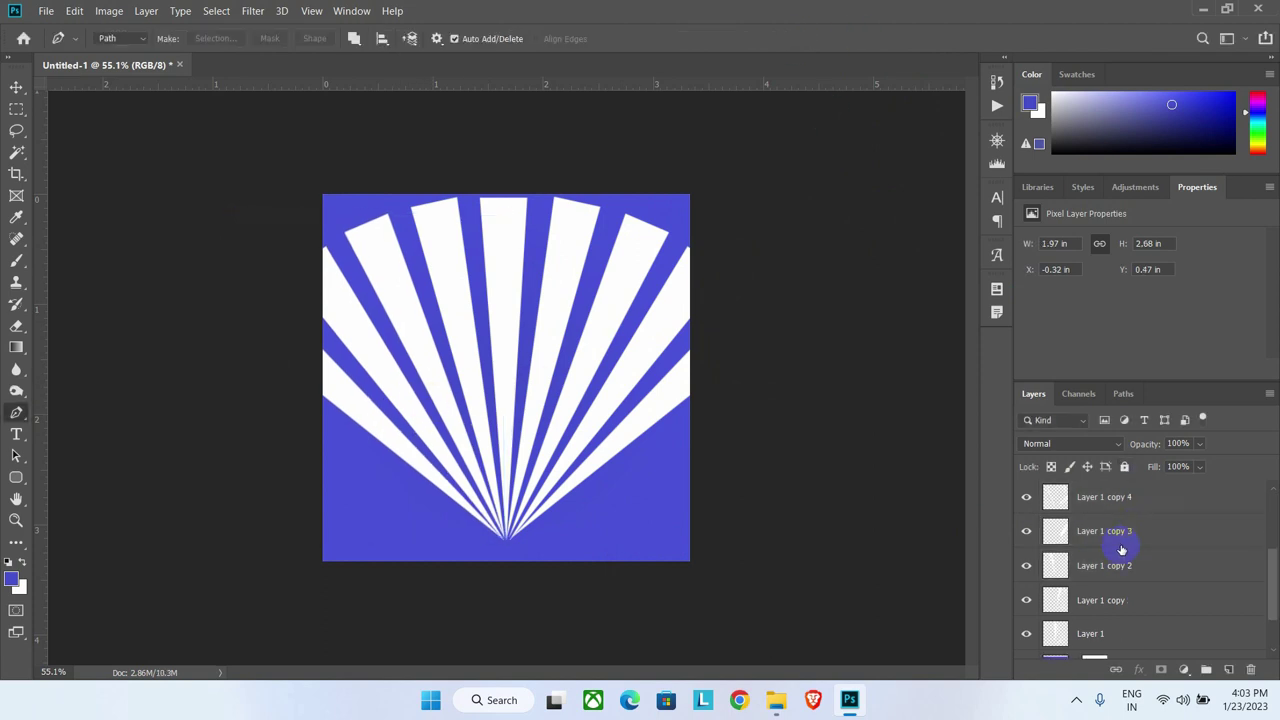
pyautogui.keyDown('shift'); pyautogui.click(1117, 597); pyautogui.keyUp('shift')
pyautogui.hotkey('ctrl', 'j')
pyautogui.hotkey('ctrl', 't')
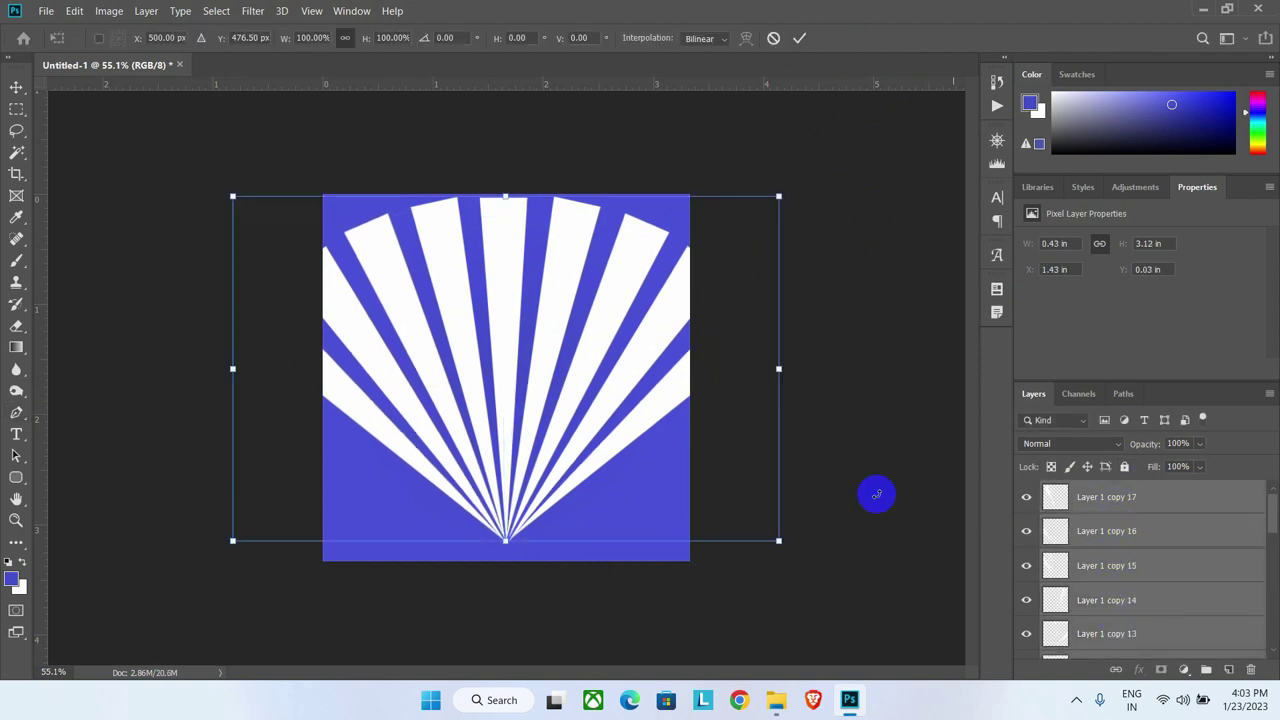
pyautogui.rightClick(502, 335)
pyautogui.click(531, 543)
pyautogui.moveTo(531, 543); pyautogui.dragTo(475, 478)
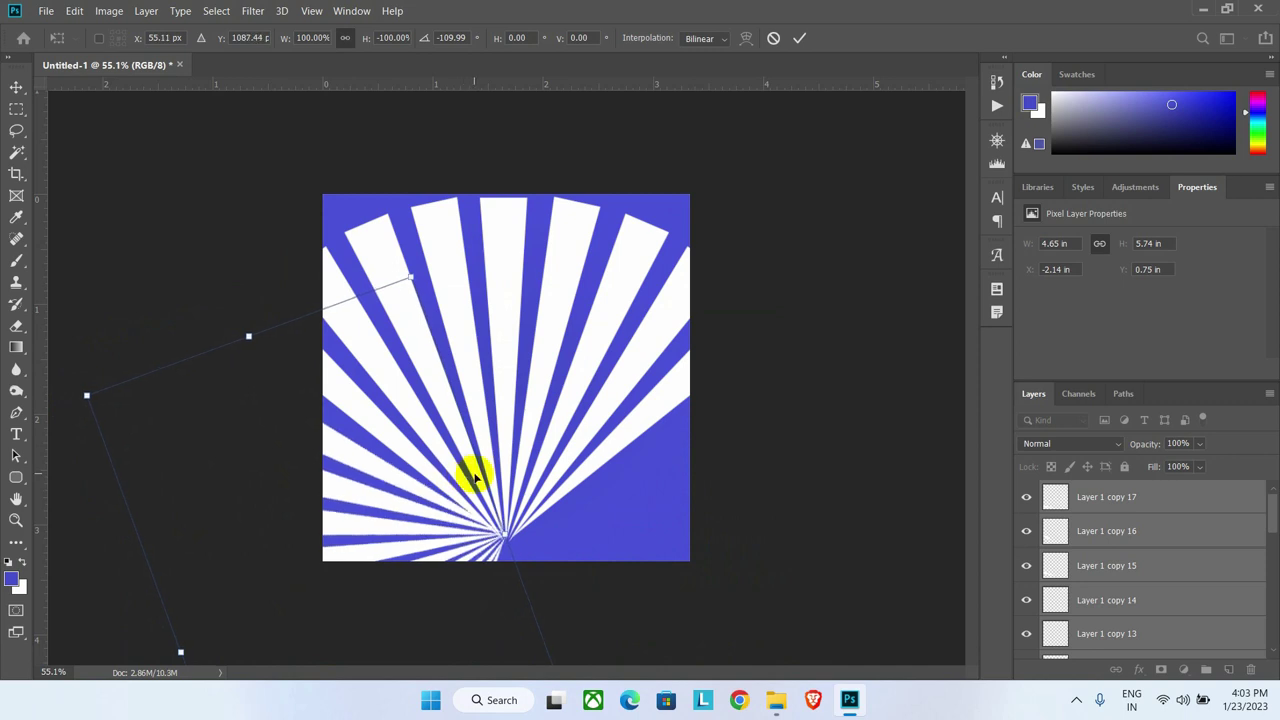
pyautogui.click(799, 38)
# Step: Duplicate the lower rays, mirror them horizontally and move them to the lower right
pyautogui.hotkey('ctrl', 'j')
pyautogui.hotkey('ctrl', 't')
pyautogui.rightClick(430, 477)
pyautogui.click(478, 457)
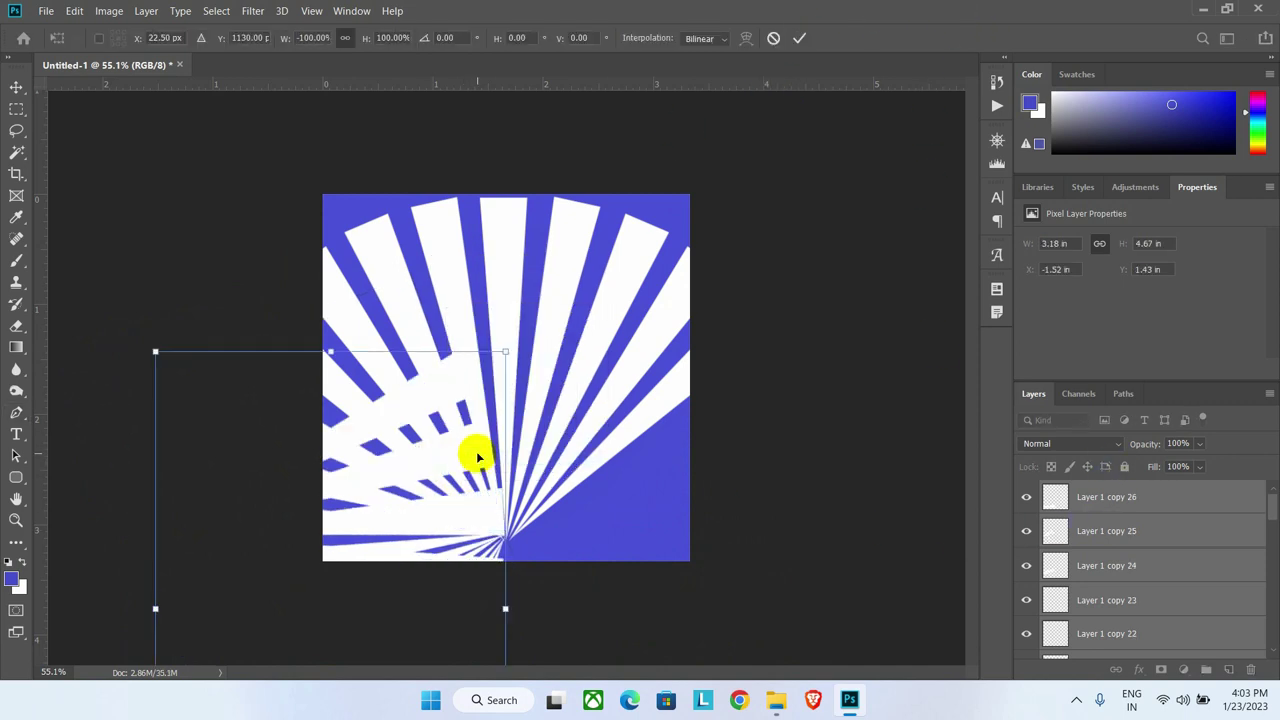
pyautogui.moveTo(478, 457); pyautogui.dragTo(729, 489)
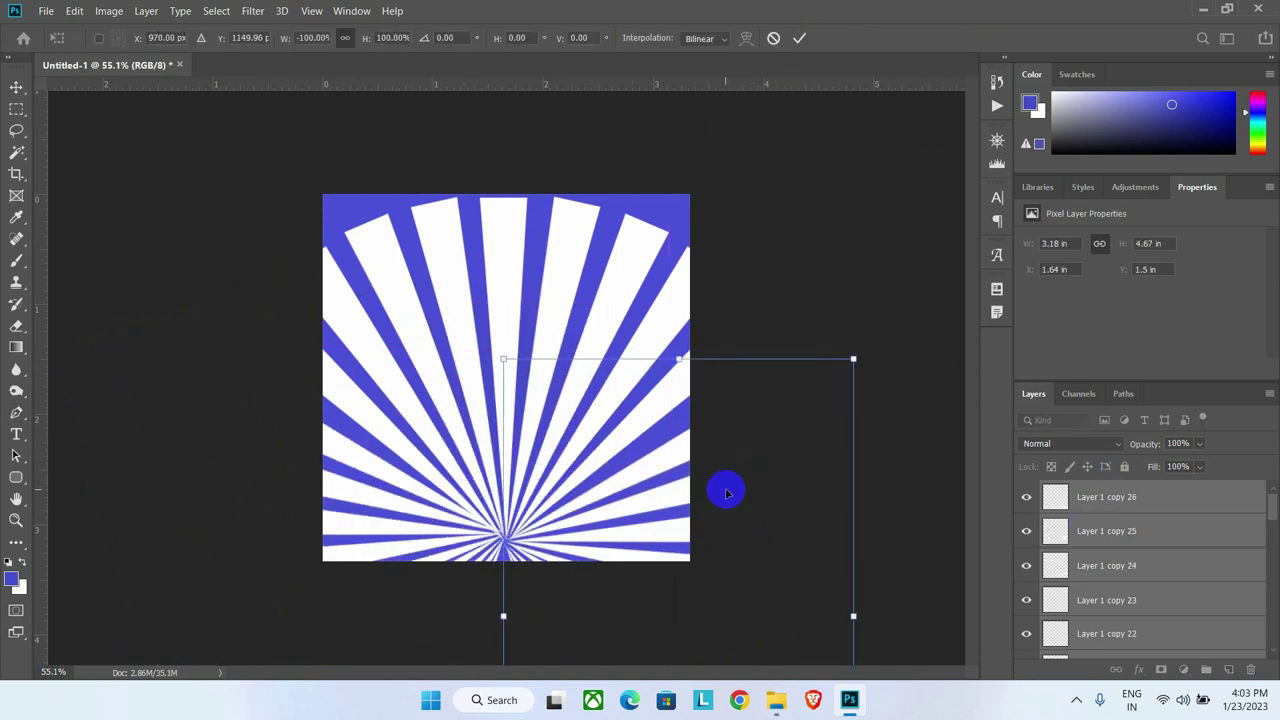
pyautogui.click(799, 40)
pyautogui.click(1158, 509)
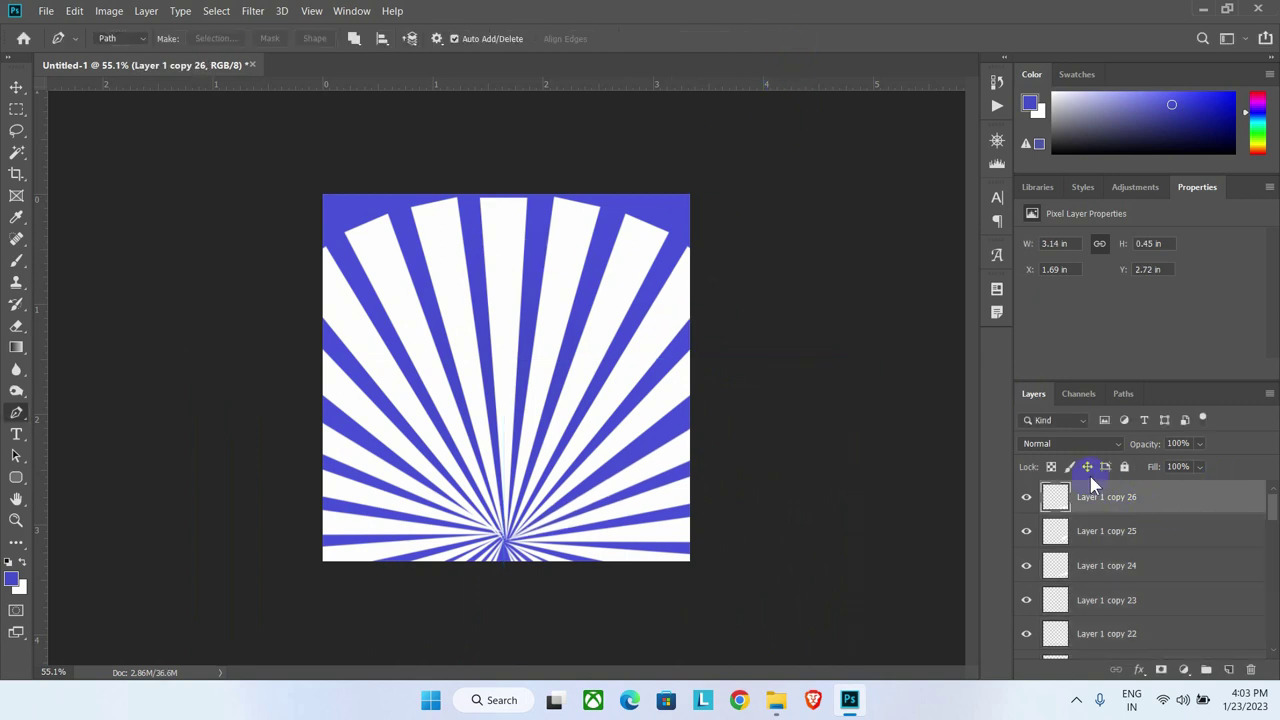
# Step: Select every ray layer down to Layer 1 and group them with Ctrl+G
pyautogui.scroll(-10, 1097, 560)
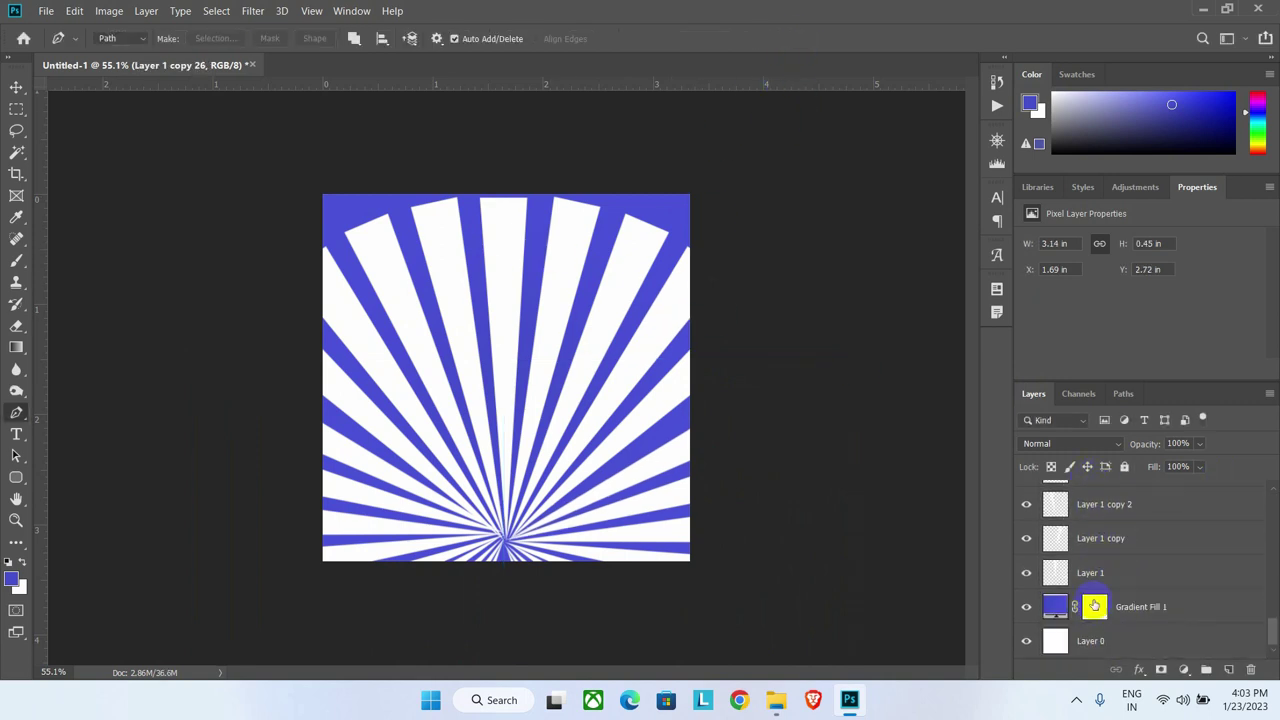
pyautogui.keyDown('shift'); pyautogui.click(1092, 573); pyautogui.keyUp('shift')
pyautogui.scroll(10, 1093, 520)
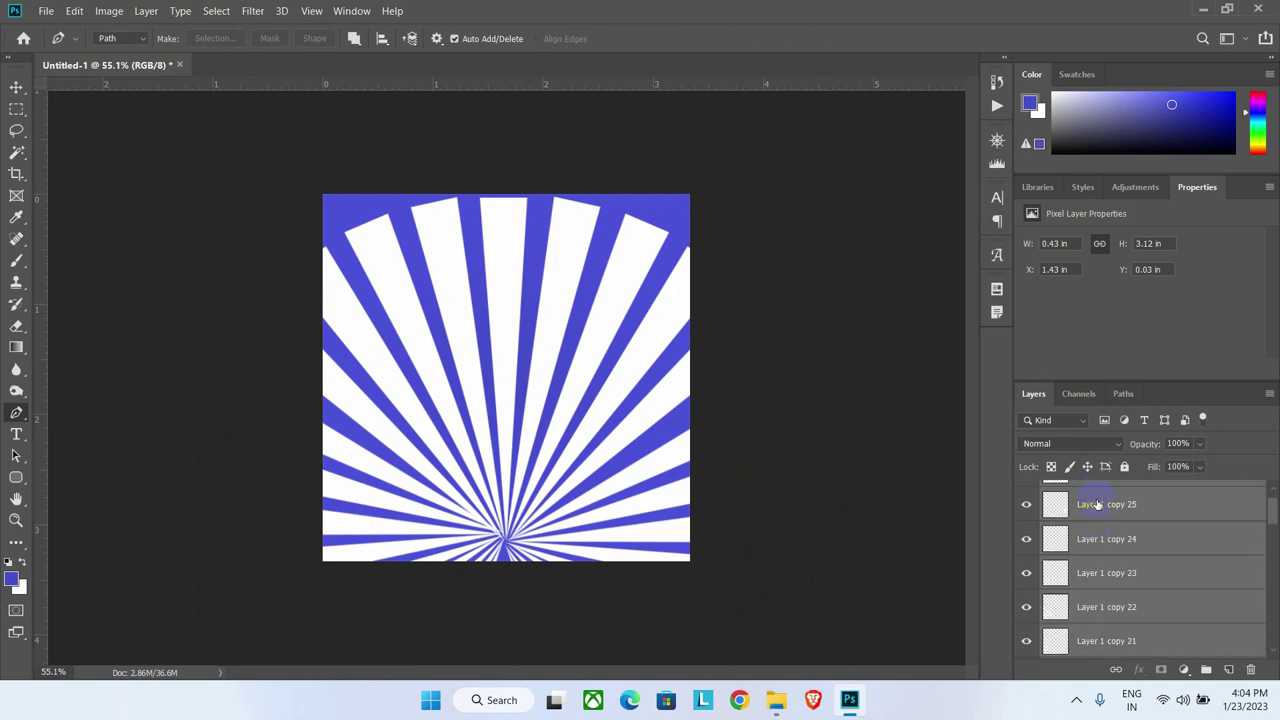
pyautogui.rightClick(1097, 504)
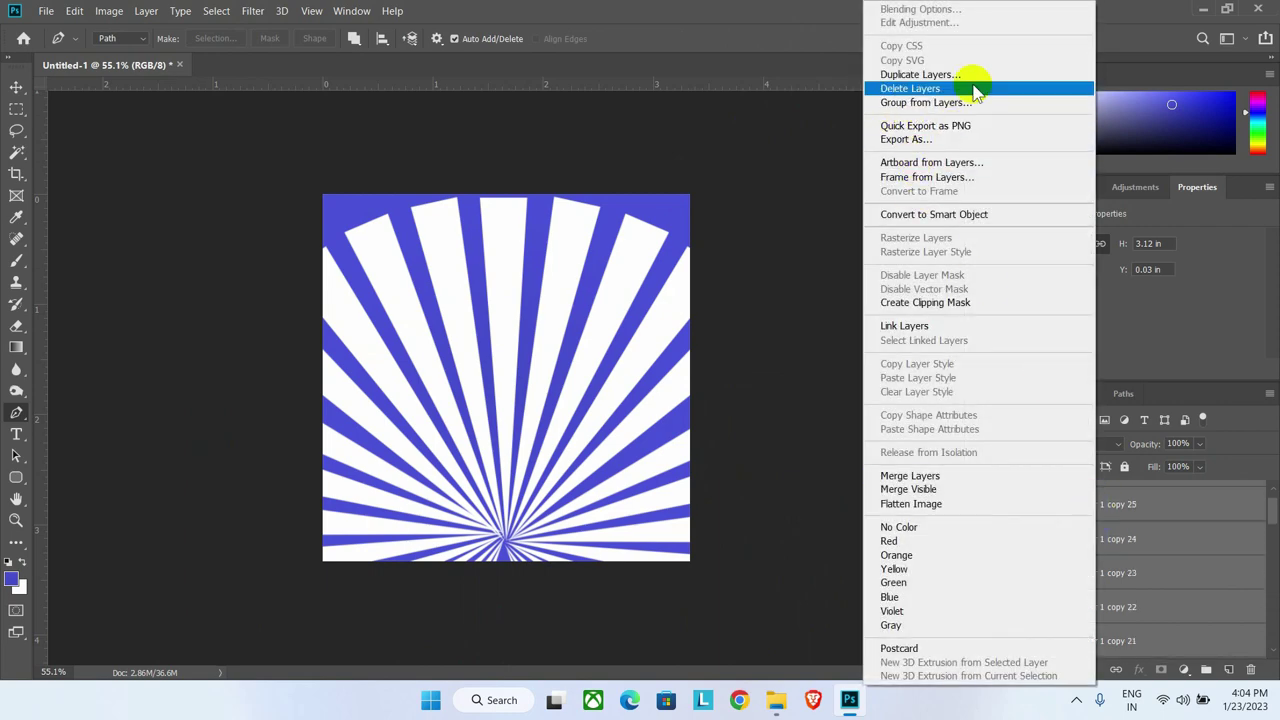
pyautogui.press('Escape')
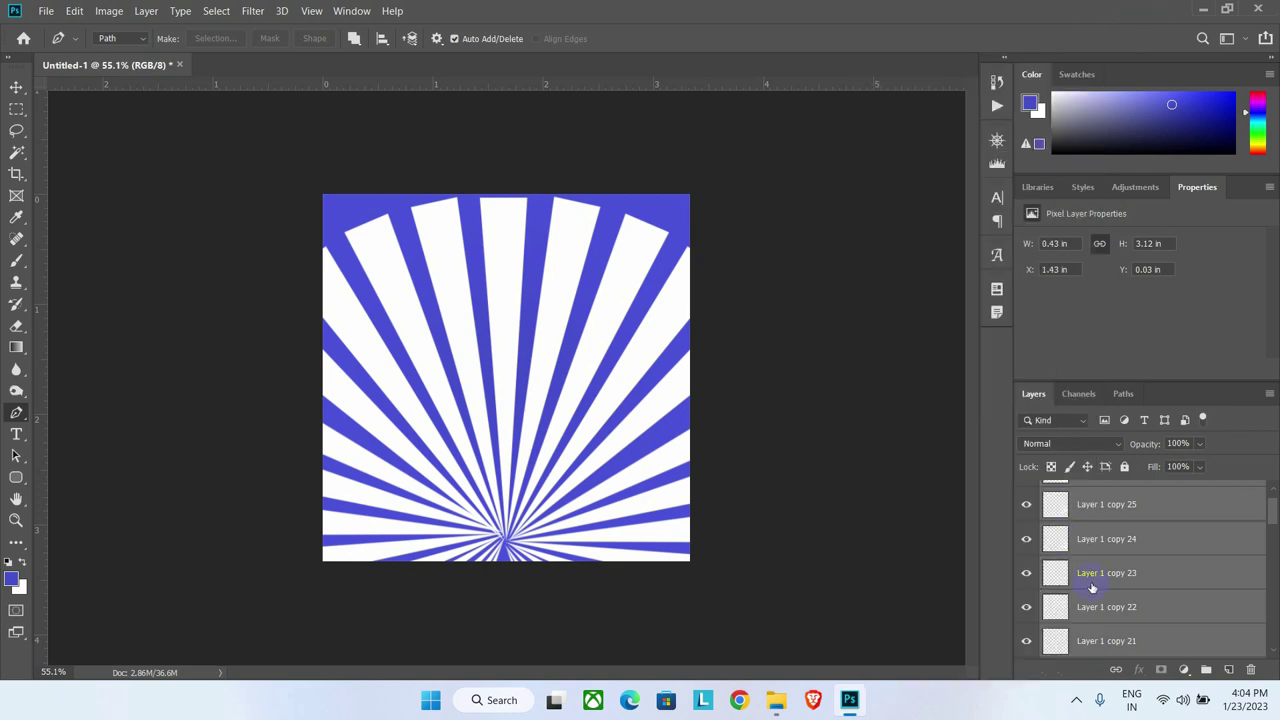
pyautogui.hotkey('ctrl', 'g')
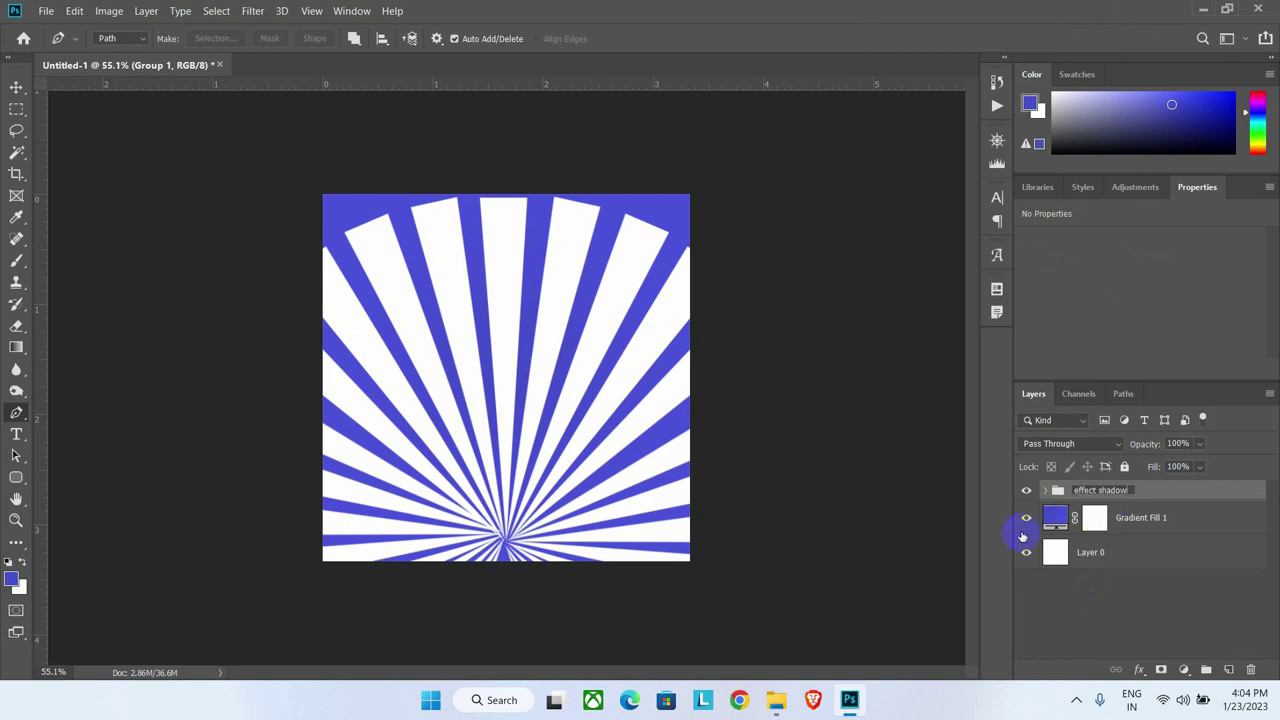
# Step: Rename the gradient fill layer to 'background colour'
pyautogui.doubleClick(1150, 517)
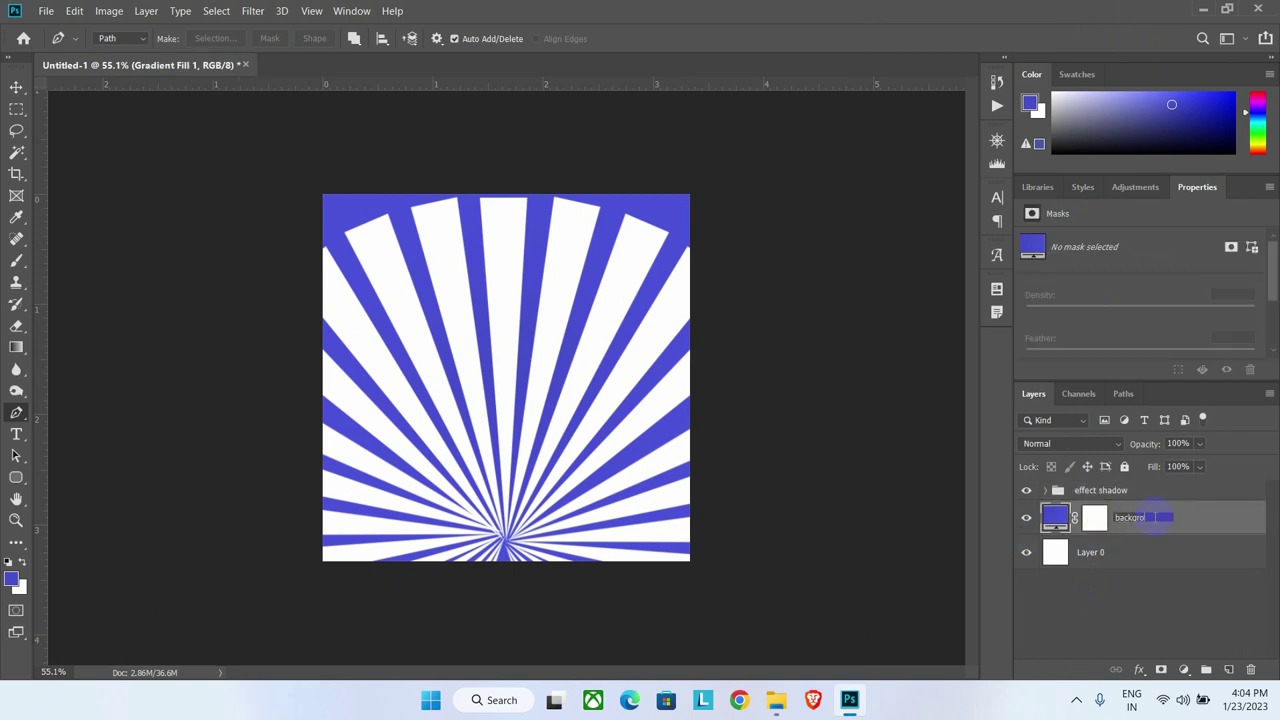
pyautogui.click(1146, 564)
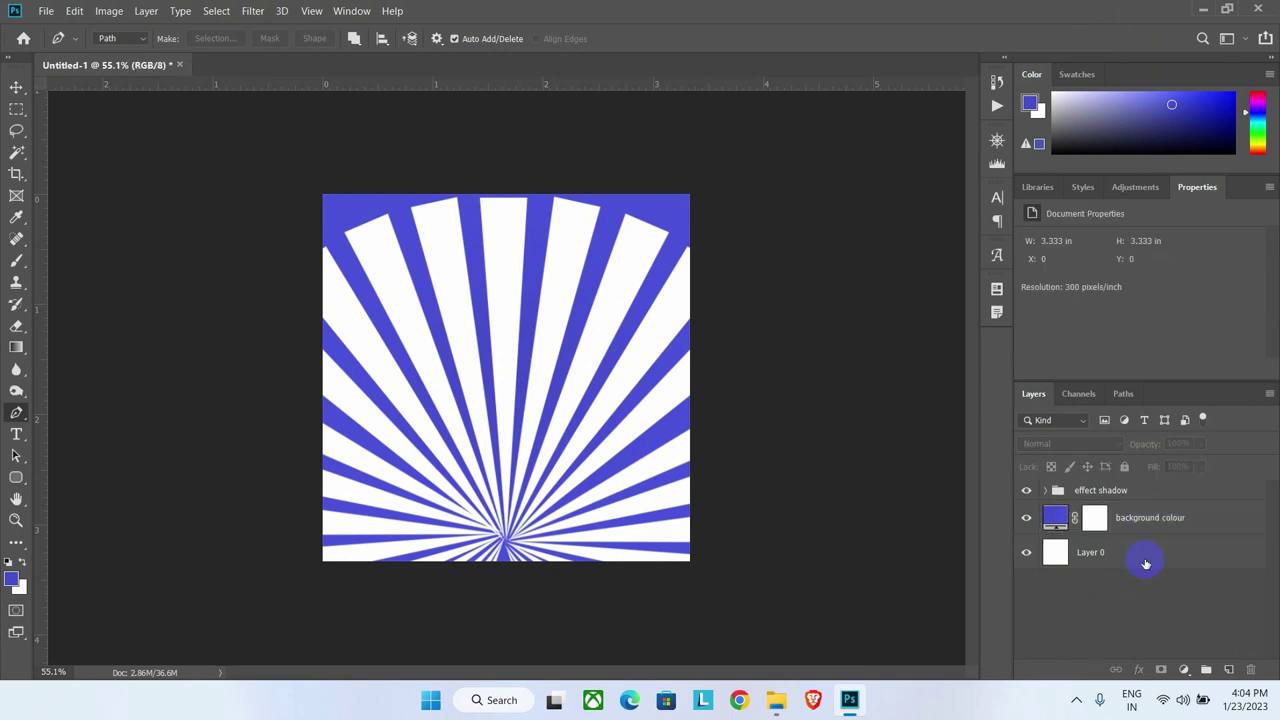
pyautogui.click(1136, 491)
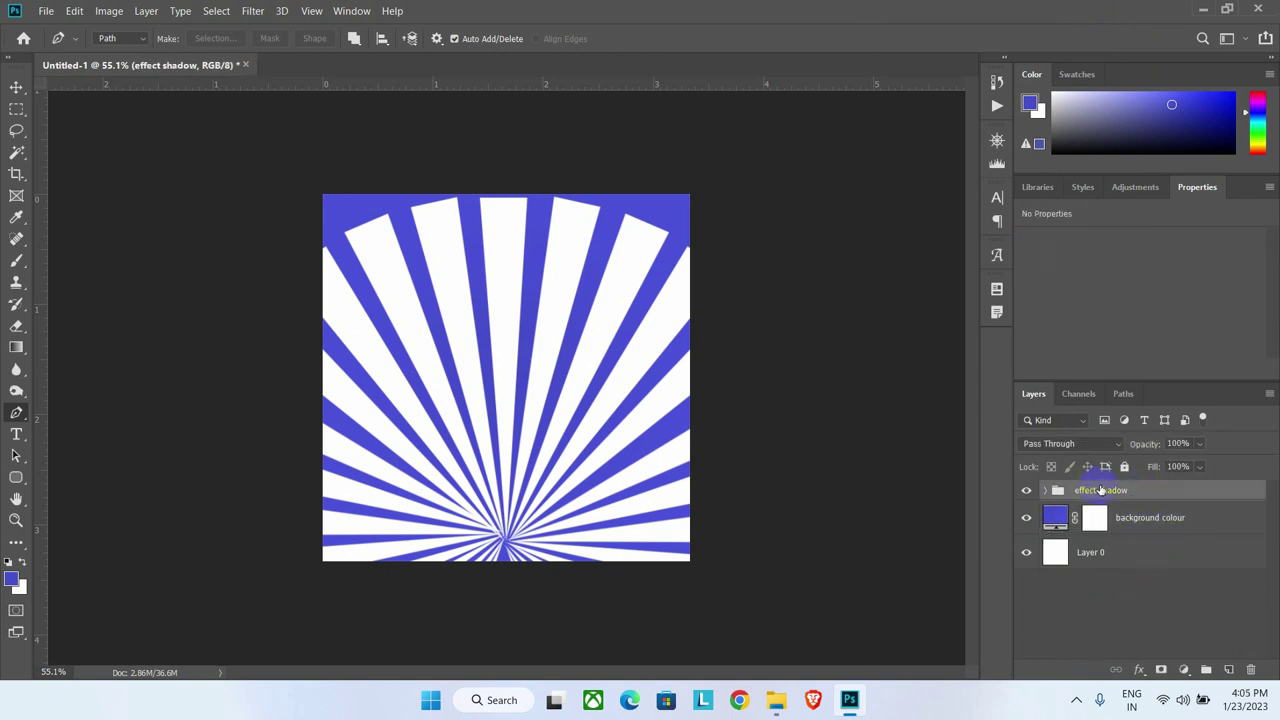
# Step: Move the effect shadow rays up so they burst from the canvas centre
pyautogui.hotkey('ctrl', 't')
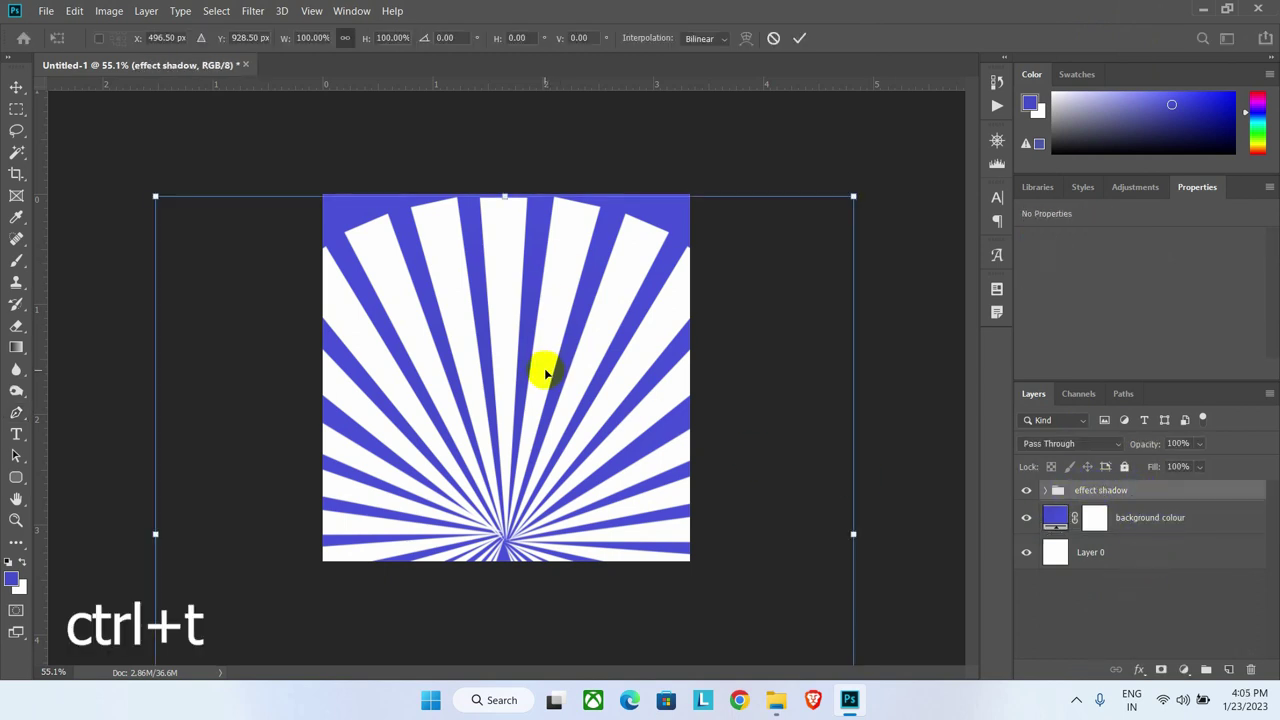
pyautogui.moveTo(543, 366); pyautogui.dragTo(543, 300)
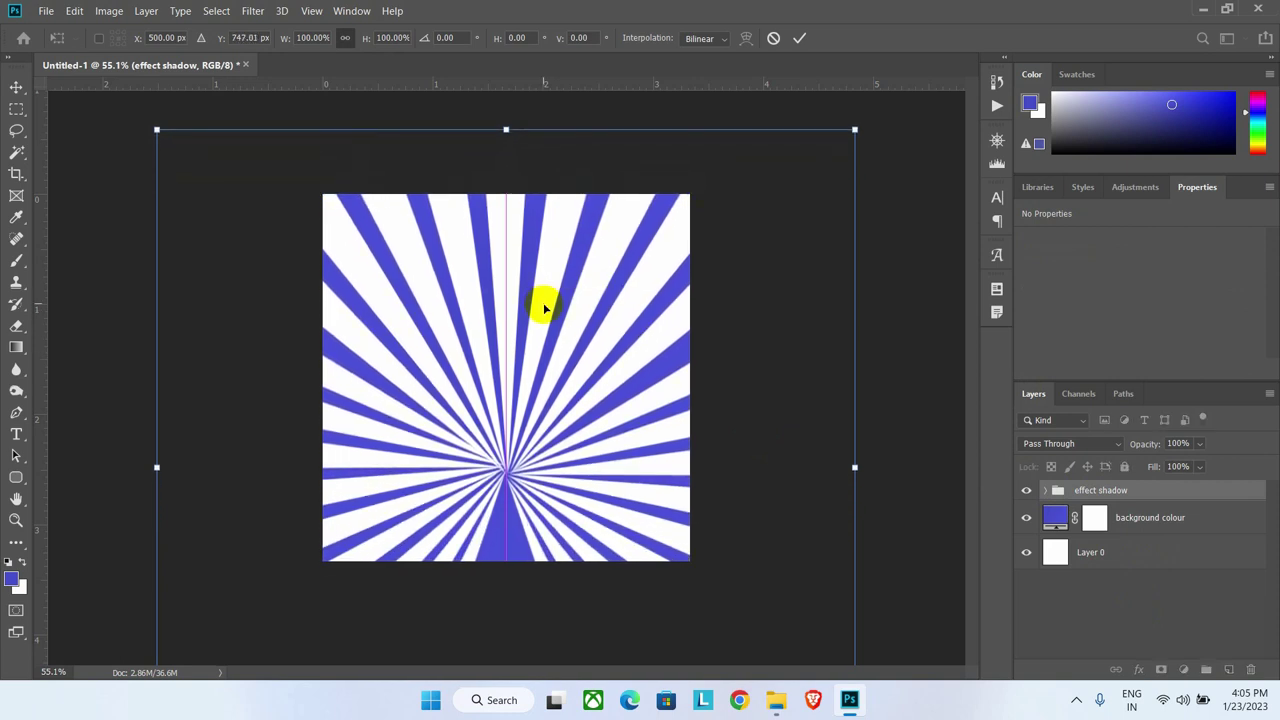
pyautogui.click(800, 40)
# Step: Fade the effect shadow group to 23% opacity
pyautogui.click(1199, 443)
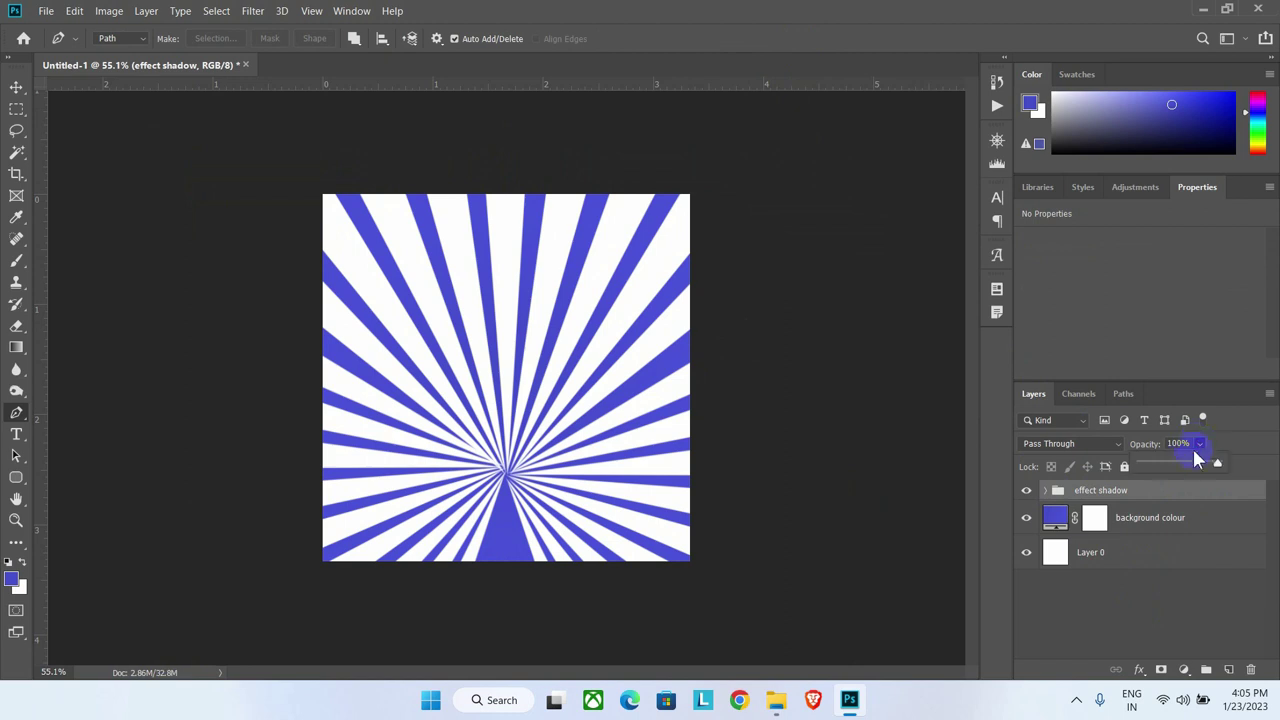
pyautogui.moveTo(1172, 470); pyautogui.dragTo(1158, 470)
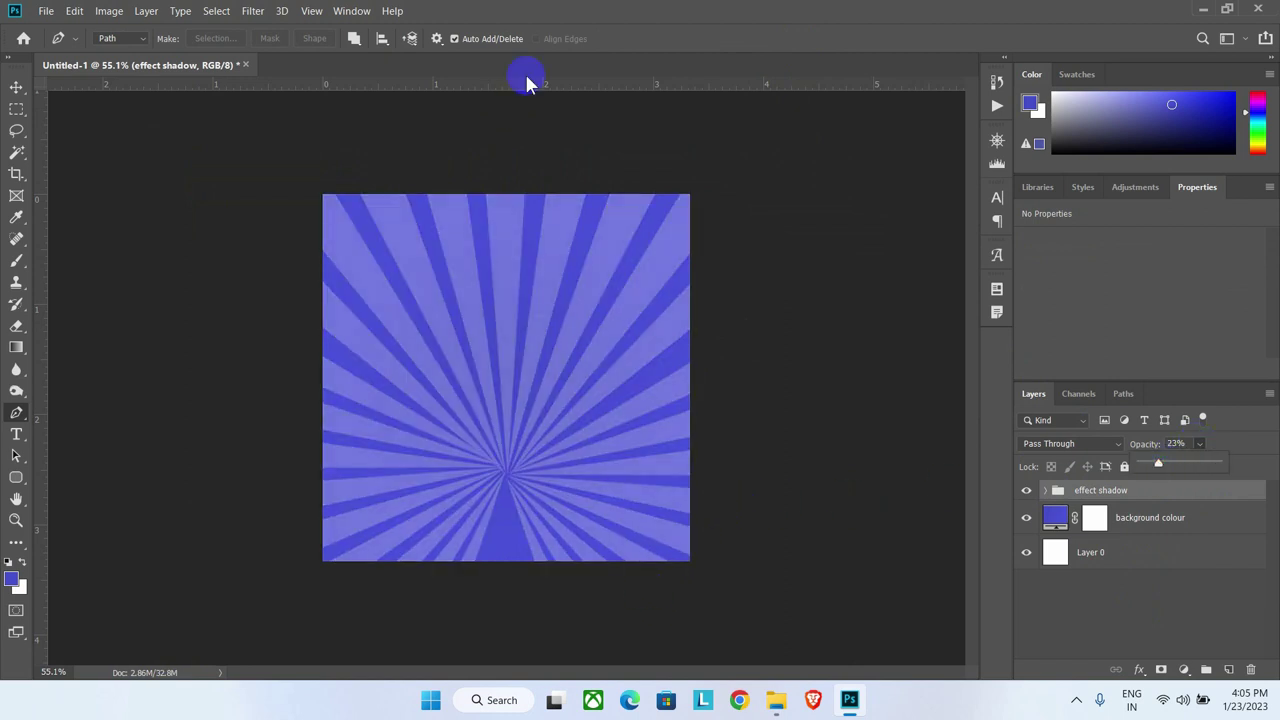
pyautogui.click(14, 90)
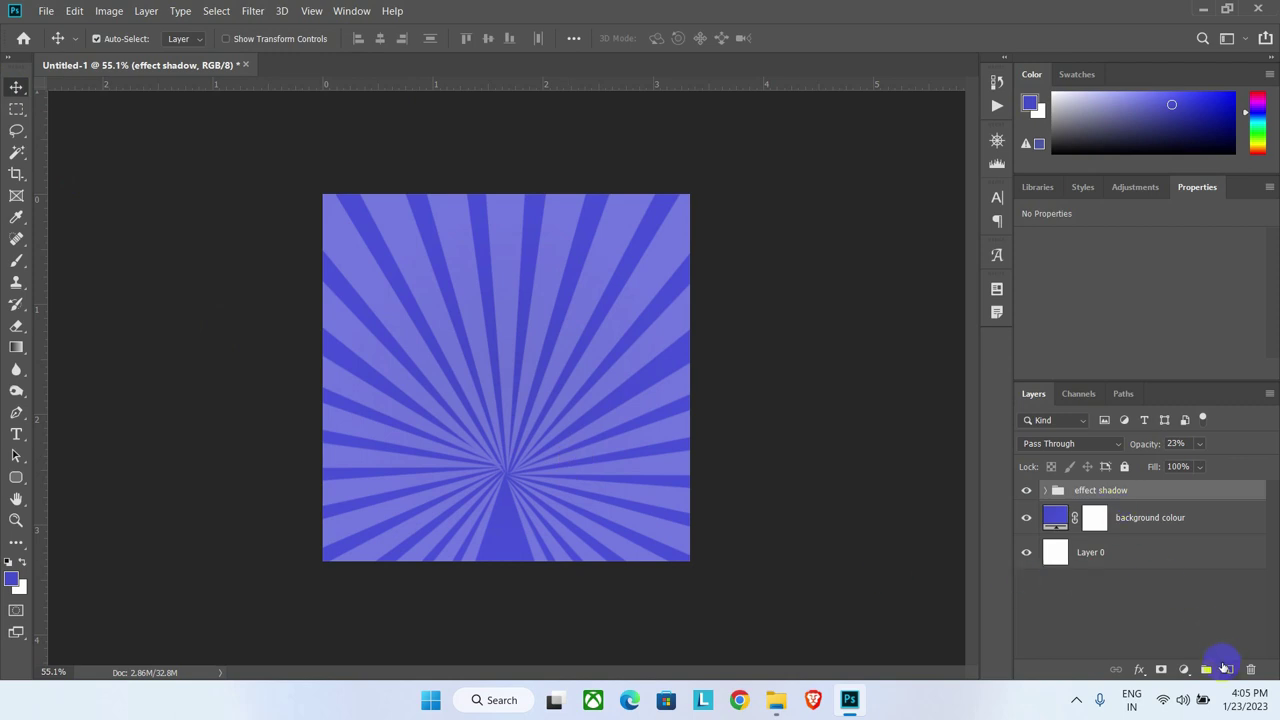
# Step: On a new Layer 2, draw a closed pen path with a wavy top through the sunburst centre enclosing the lower canvas
pyautogui.click(1228, 669)
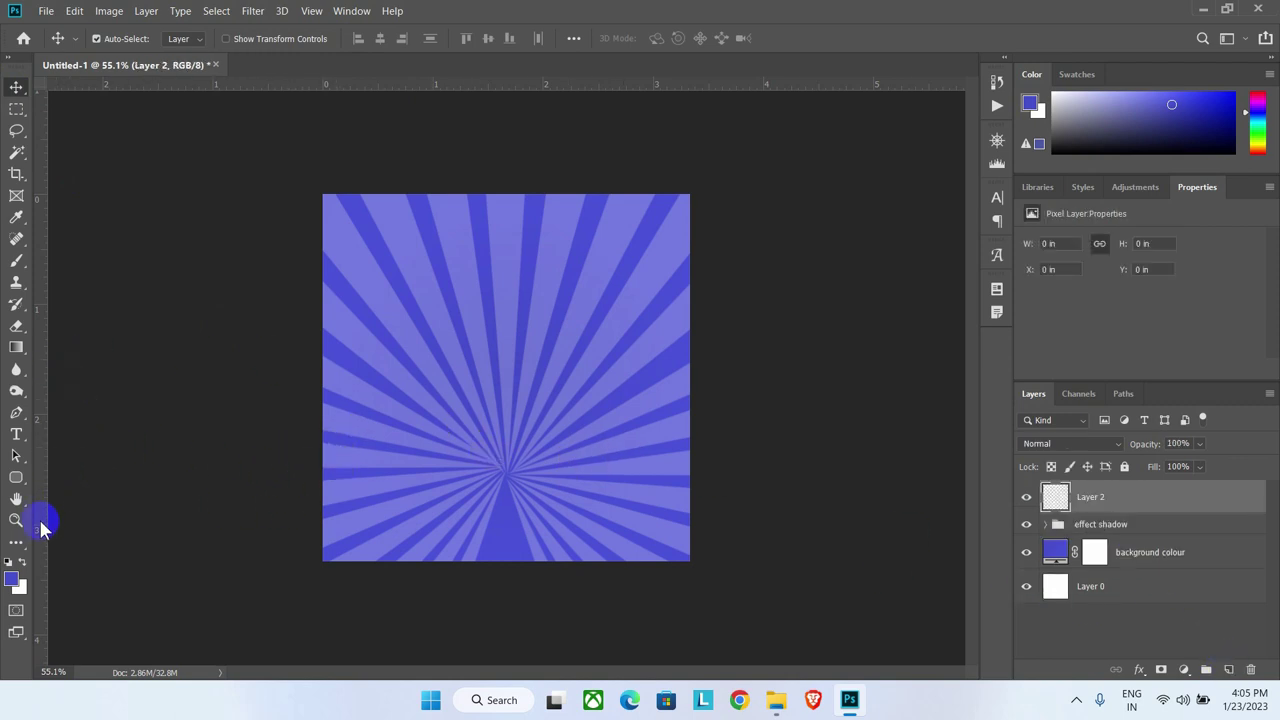
pyautogui.click(16, 414)
pyautogui.click(55, 414)
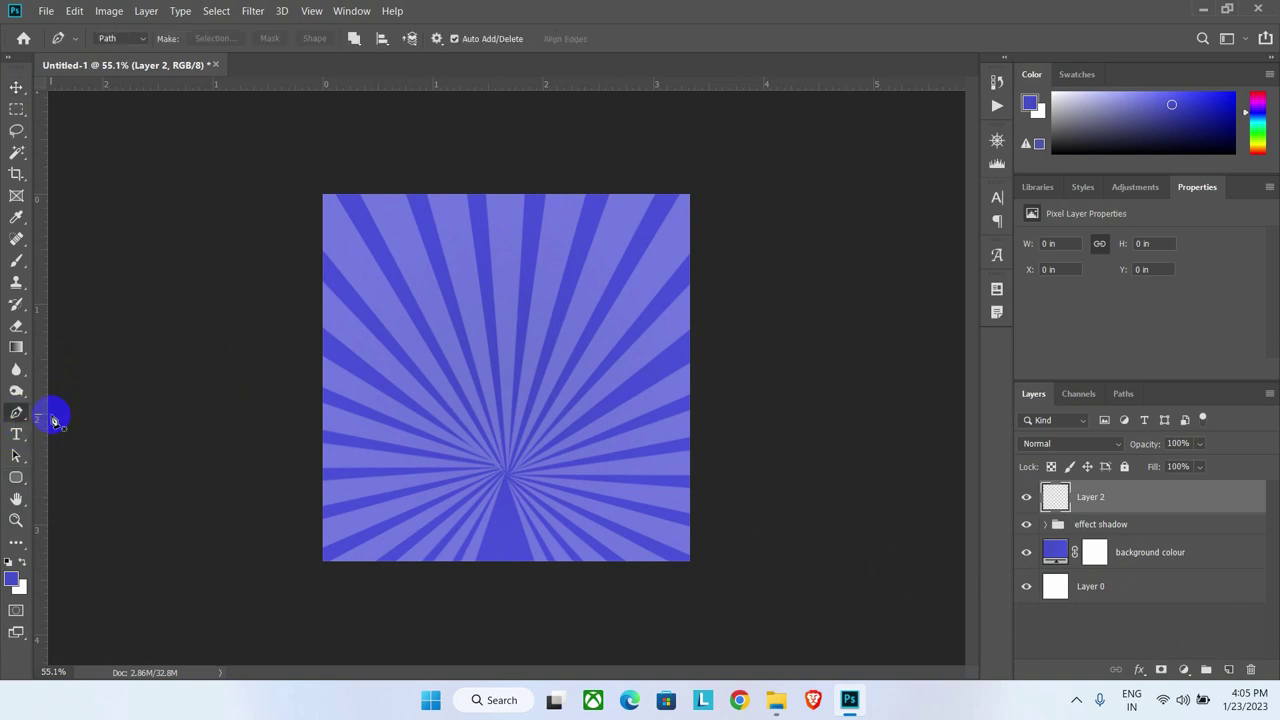
pyautogui.click(276, 452)
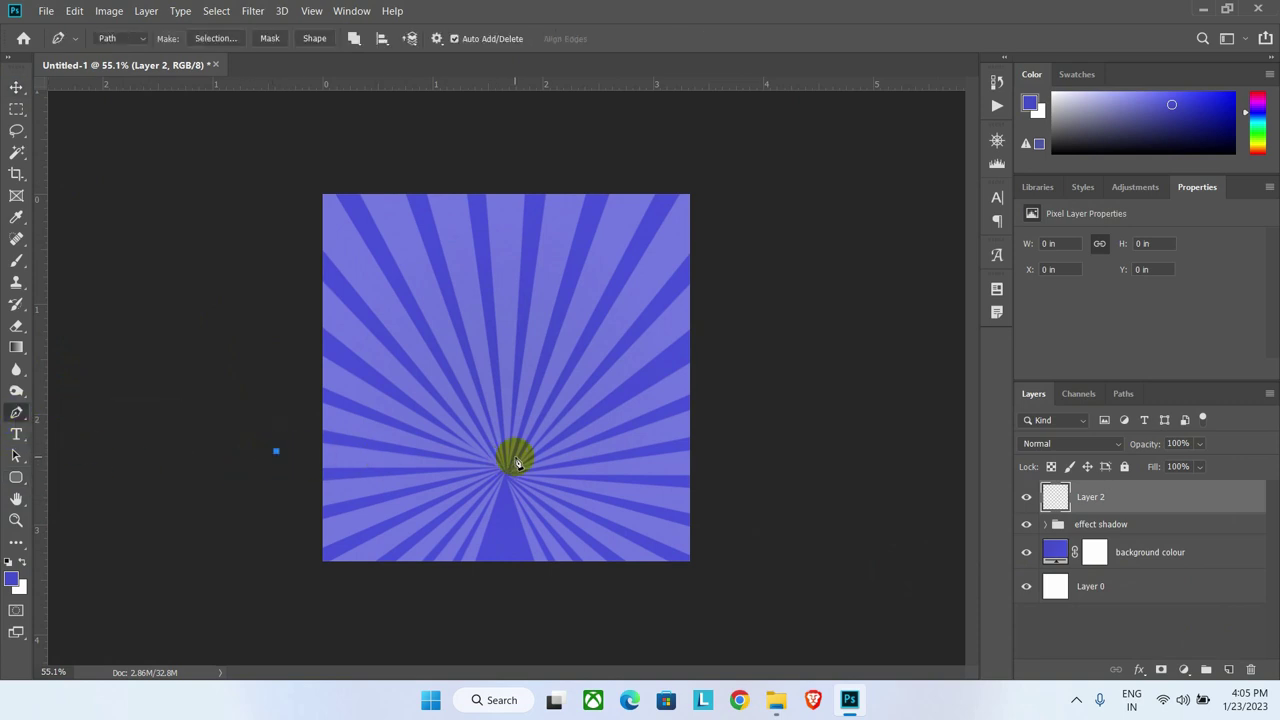
pyautogui.moveTo(507, 459); pyautogui.dragTo(659, 528)
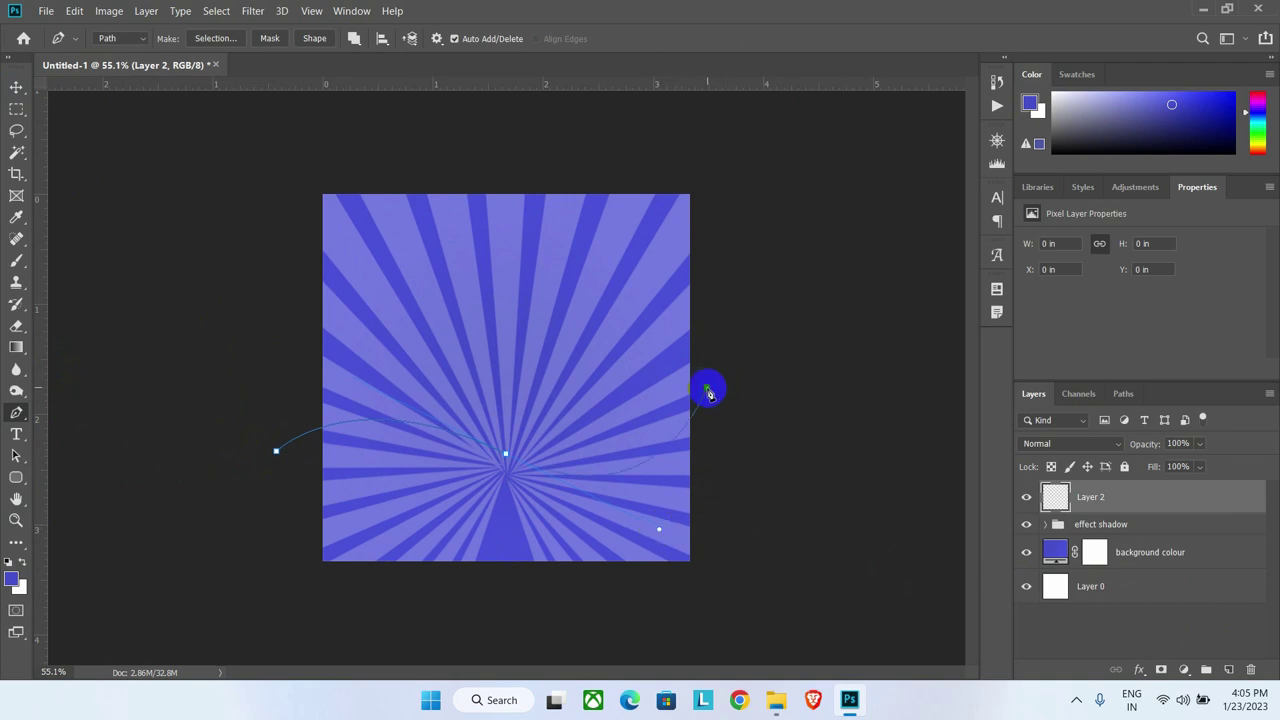
pyautogui.moveTo(708, 393); pyautogui.dragTo(708, 393)
pyautogui.click(284, 626)
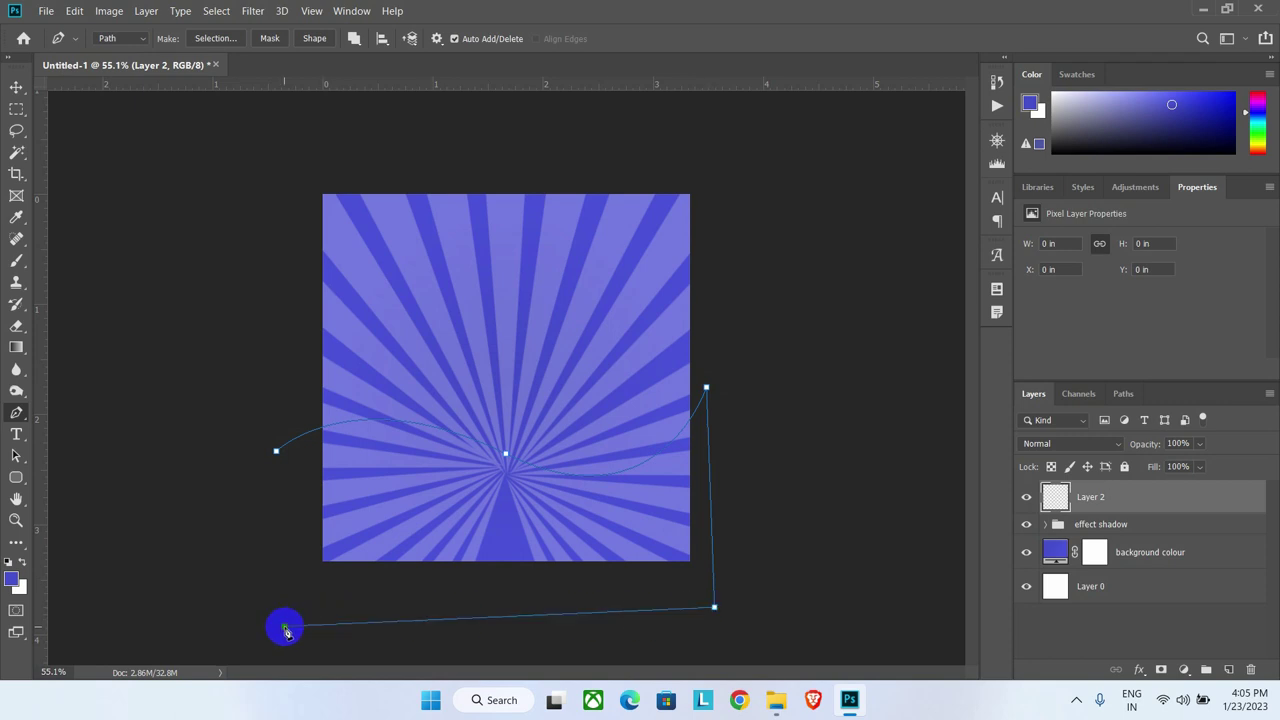
pyautogui.click(277, 457)
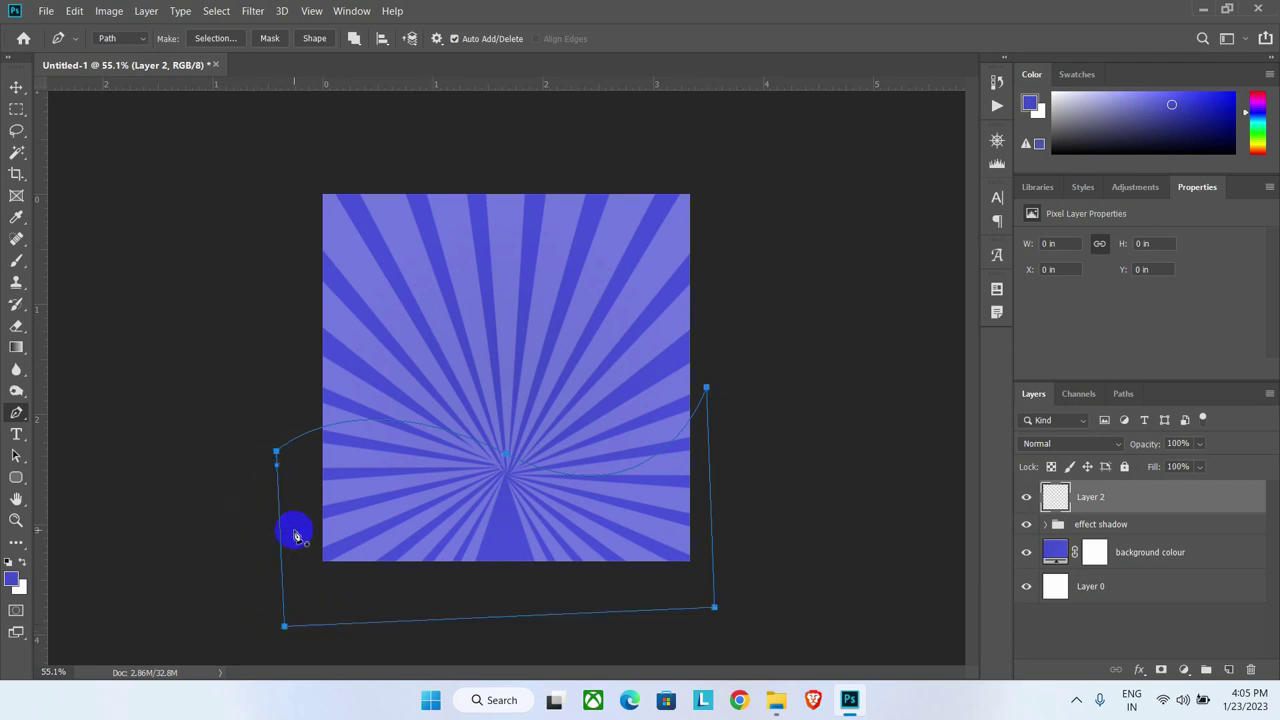
pyautogui.rightClick(420, 465)
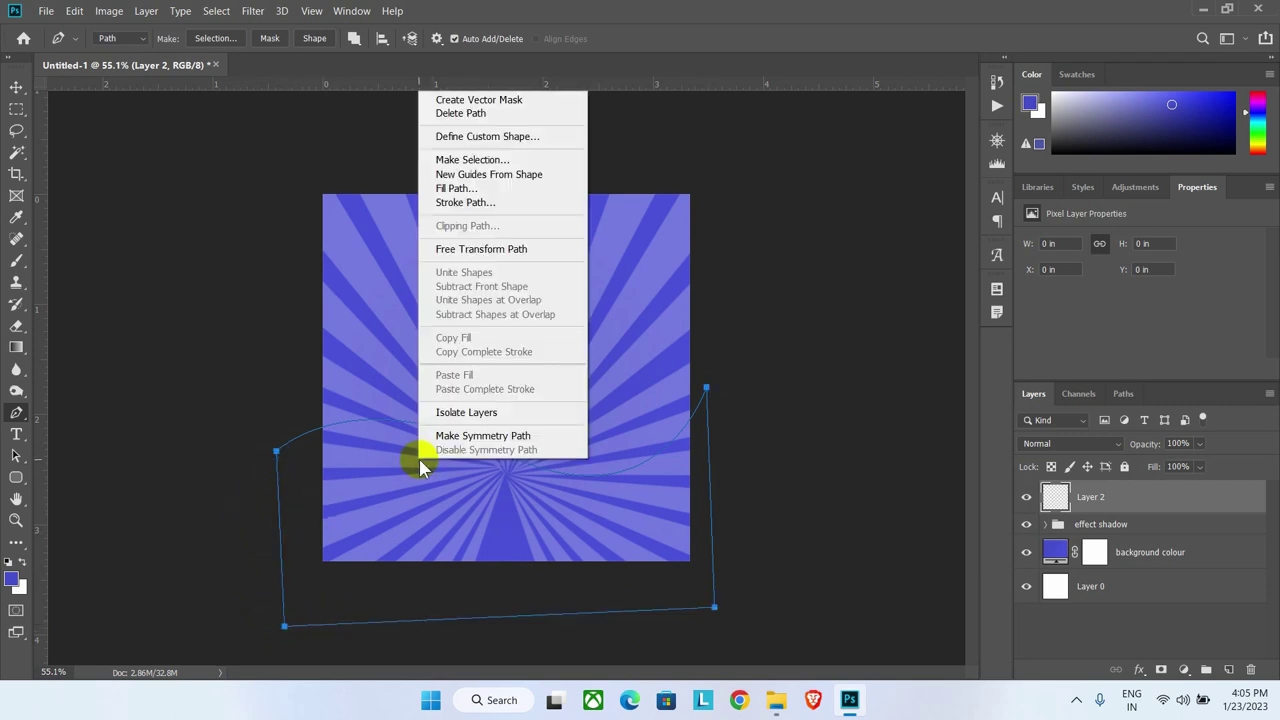
# Step: Fill the wave path with yellow #f9cd1c, then delete the path outline
pyautogui.click(457, 190)
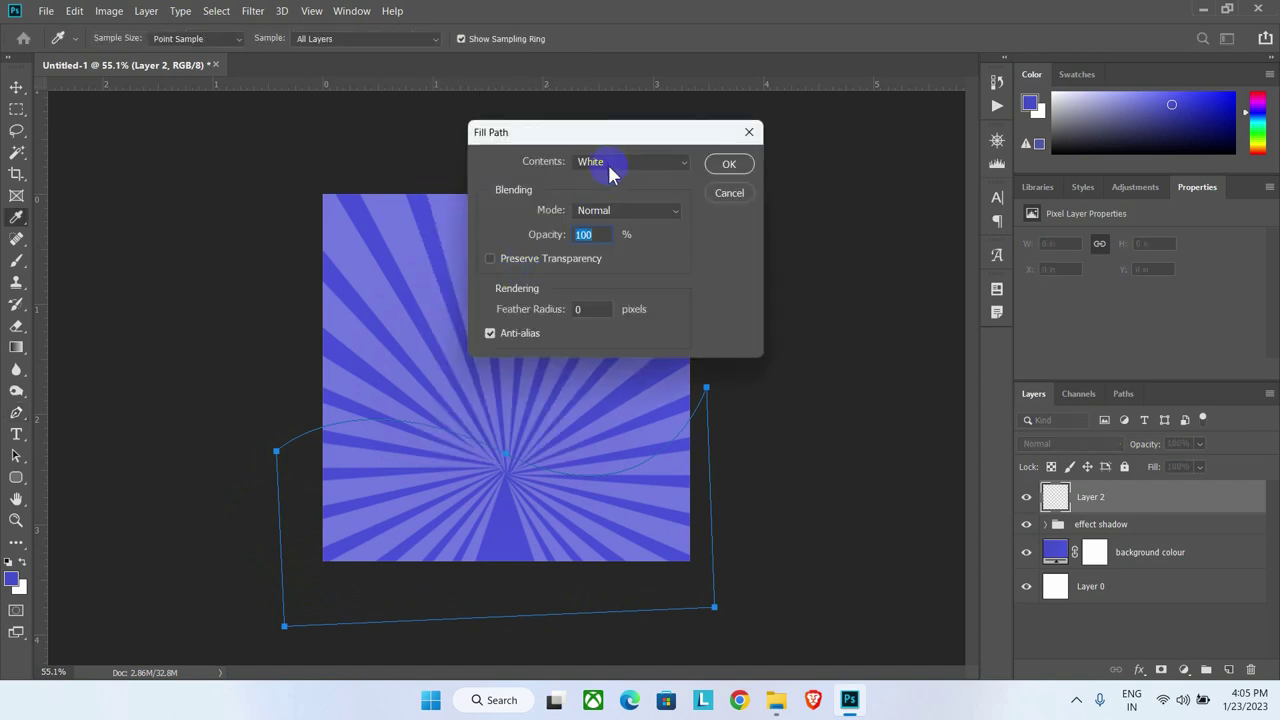
pyautogui.click(610, 170)
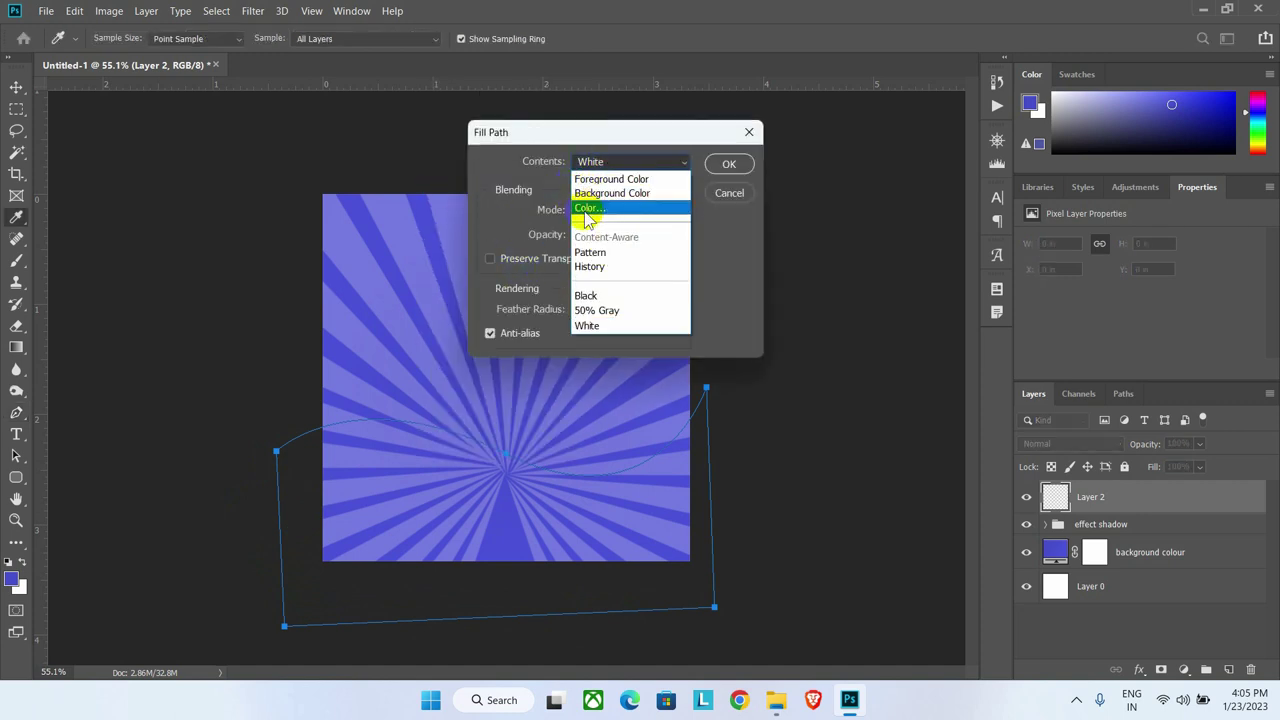
pyautogui.click(588, 212)
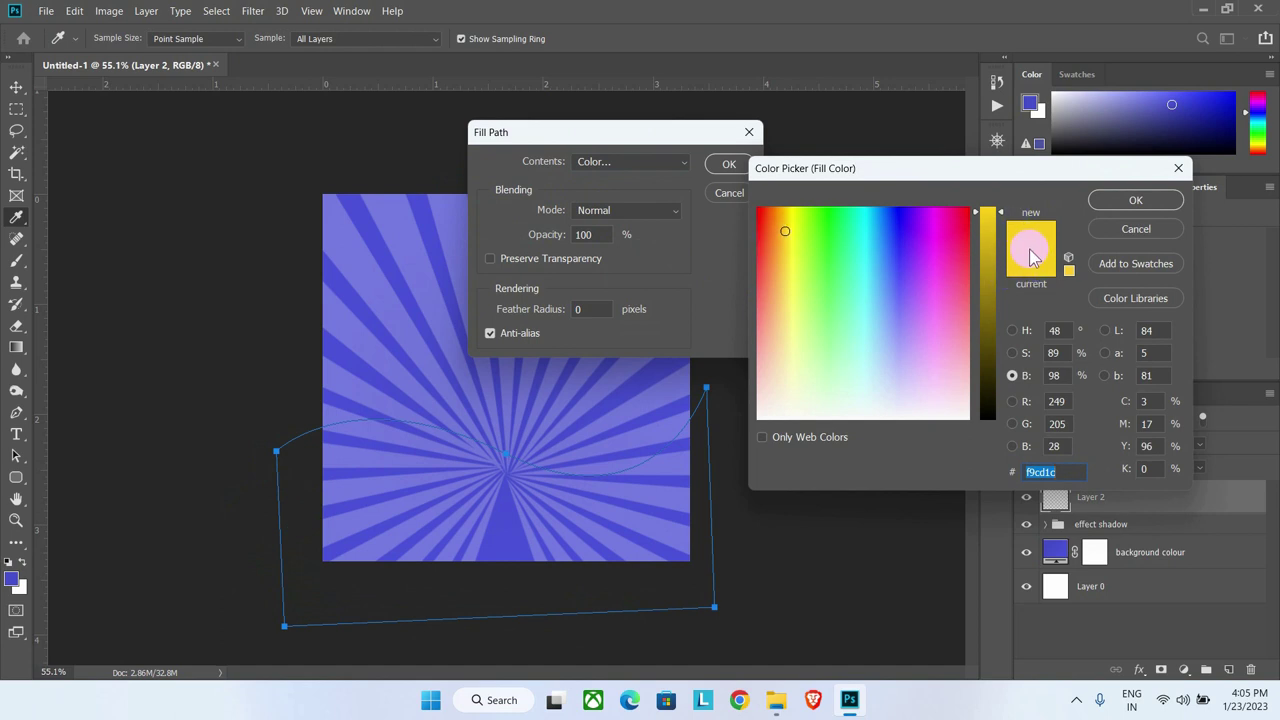
pyautogui.click(1040, 471)
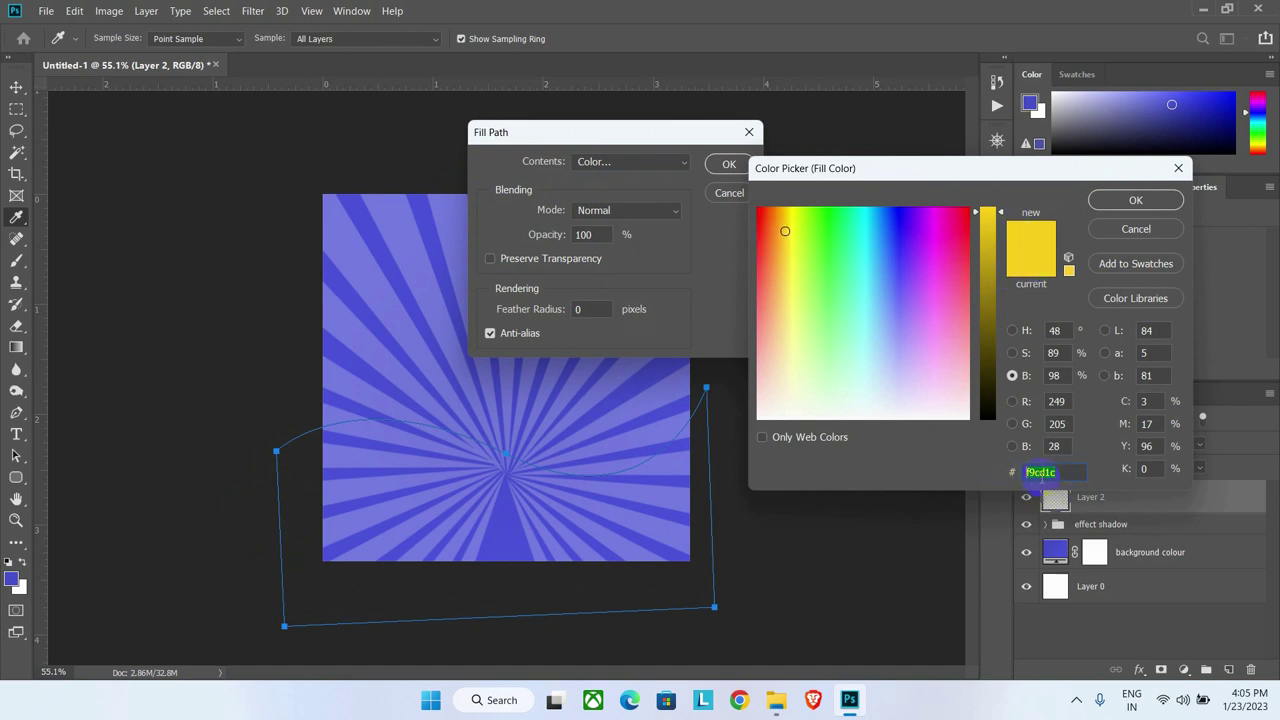
pyautogui.click(1136, 200)
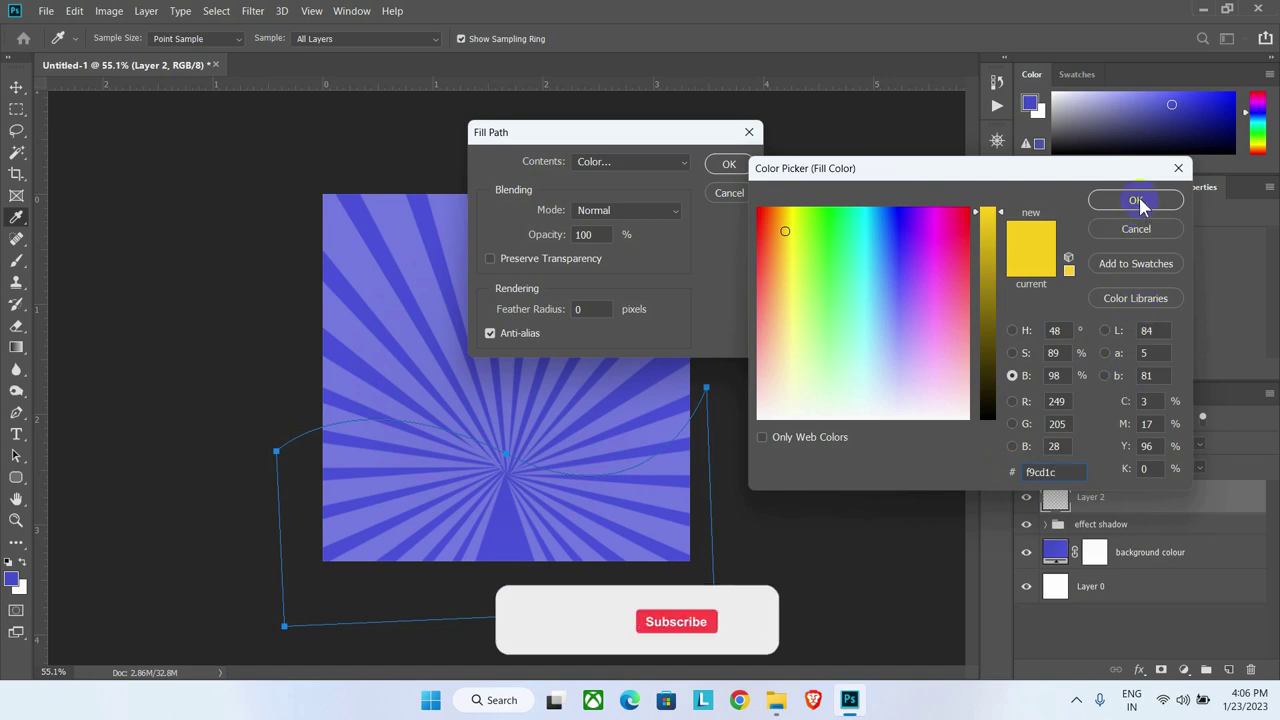
pyautogui.click(728, 164)
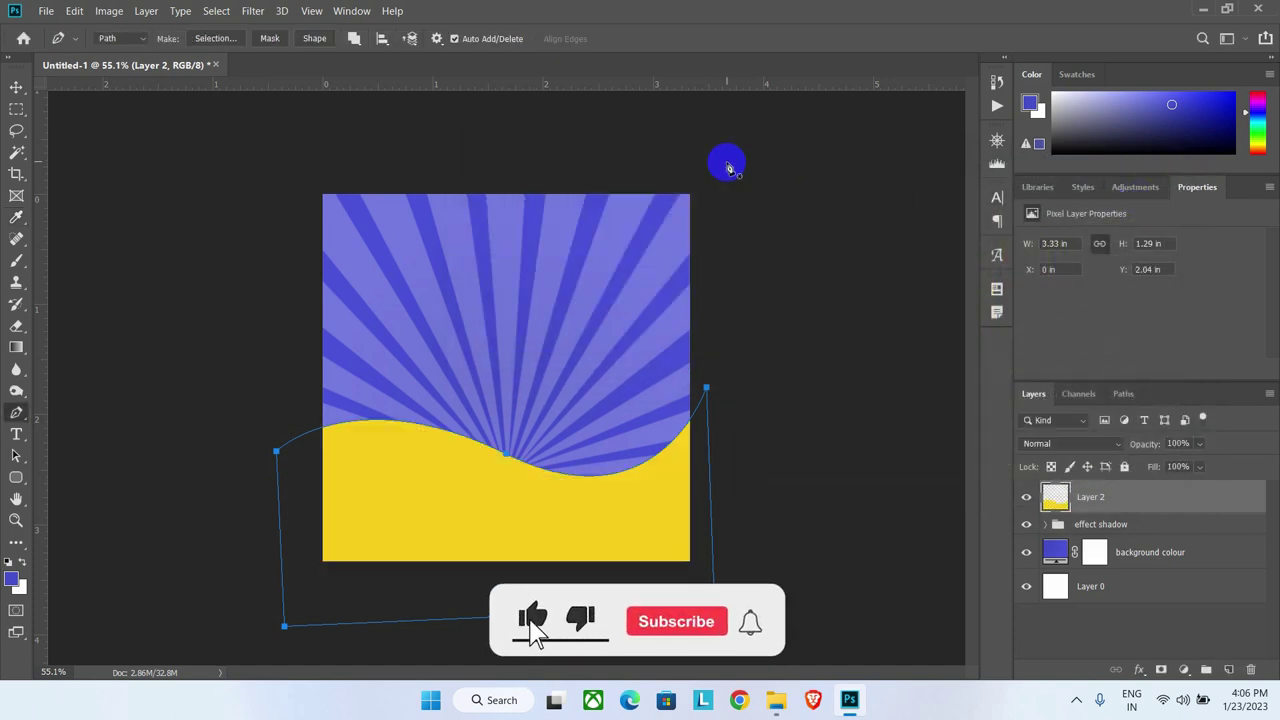
pyautogui.rightClick(374, 456)
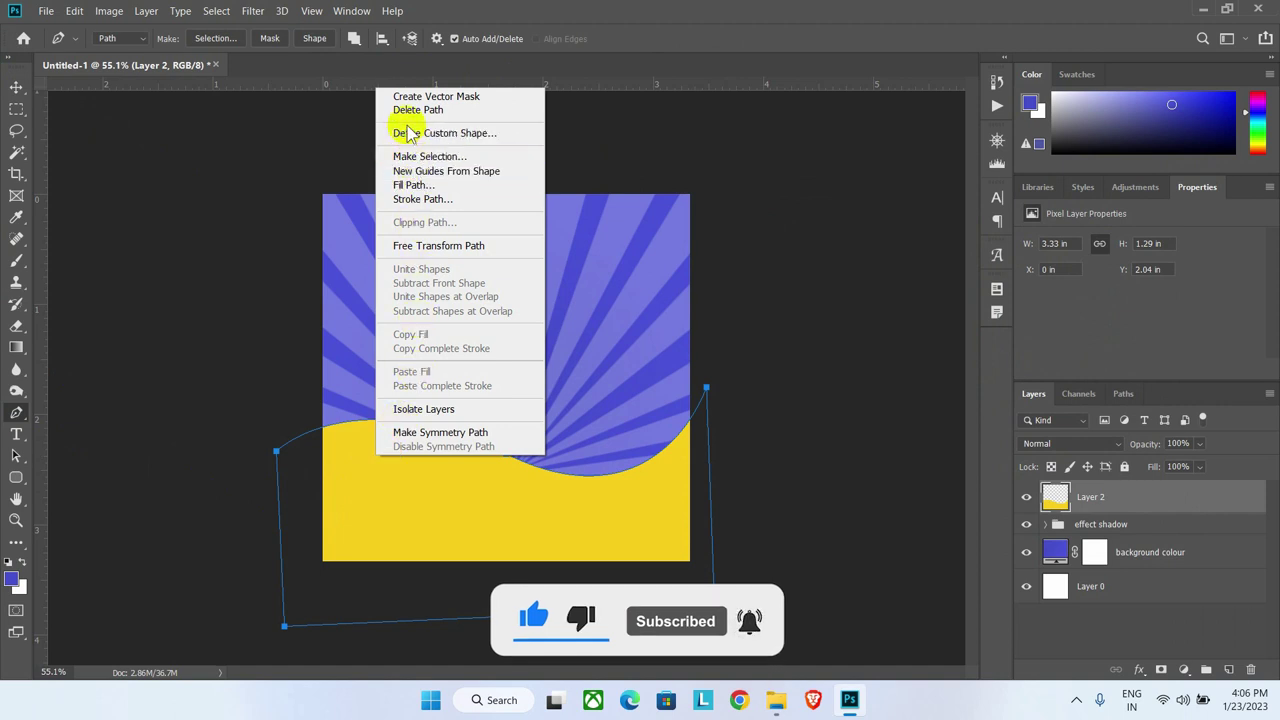
pyautogui.click(417, 112)
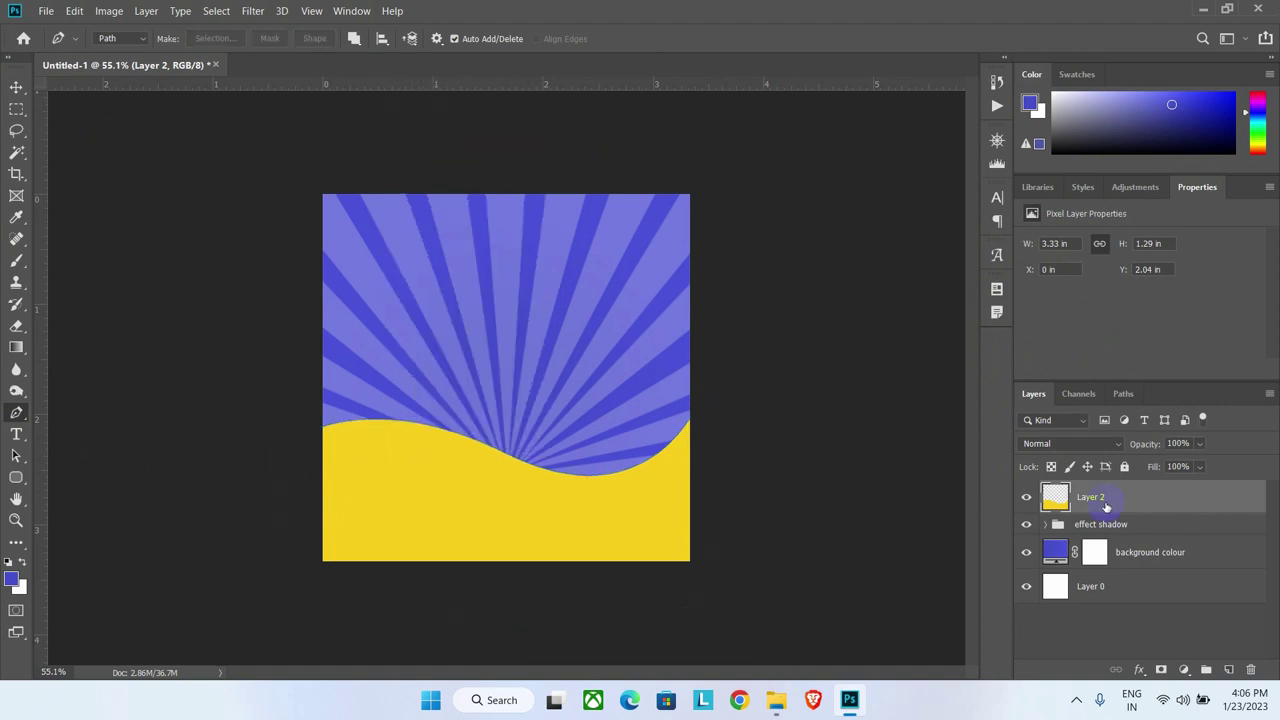
# Step: Duplicate the yellow wave and give the copy a Satin effect in the sampled purple #4a51d5
pyautogui.hotkey('ctrl', 'j')
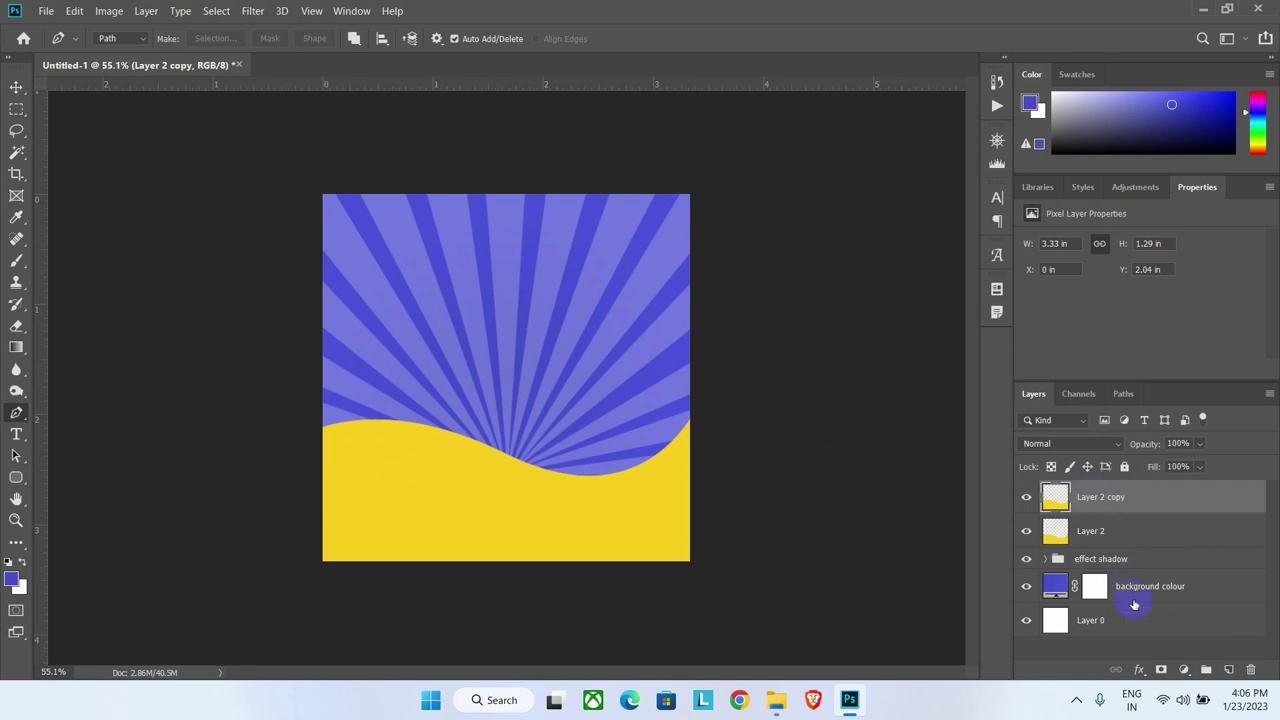
pyautogui.click(1137, 669)
pyautogui.click(1140, 502)
pyautogui.click(596, 458)
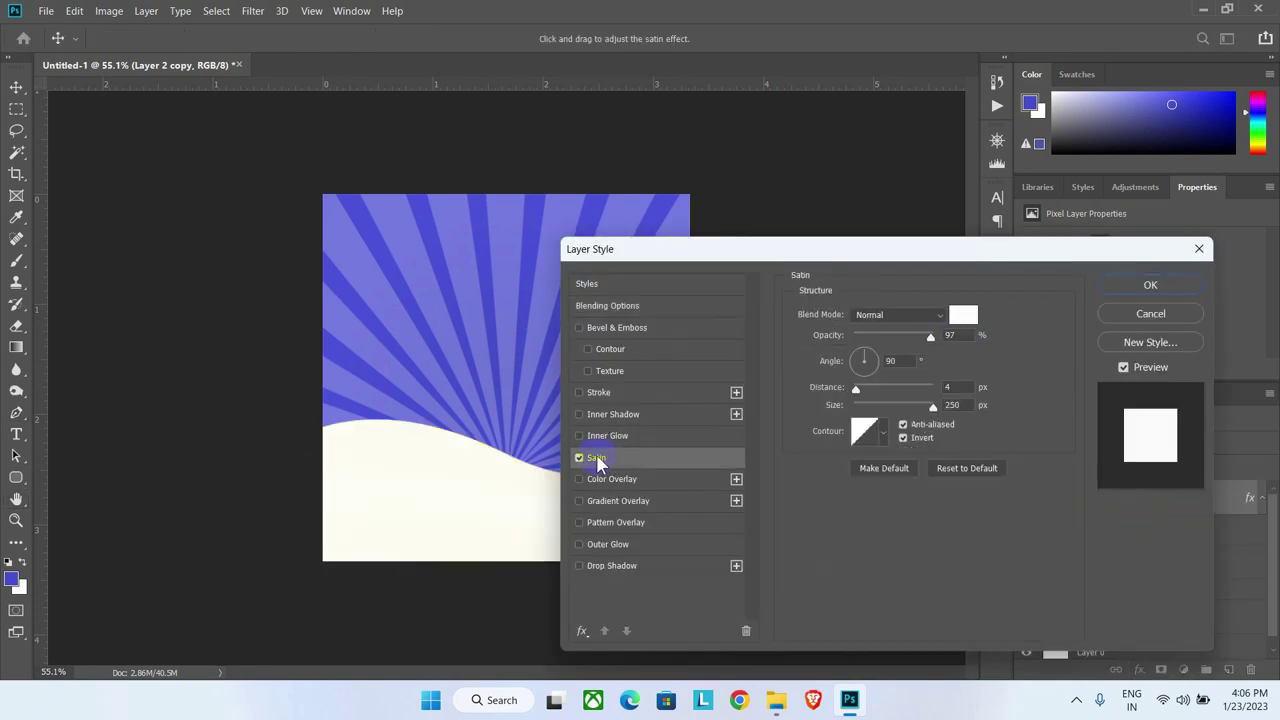
pyautogui.click(963, 315)
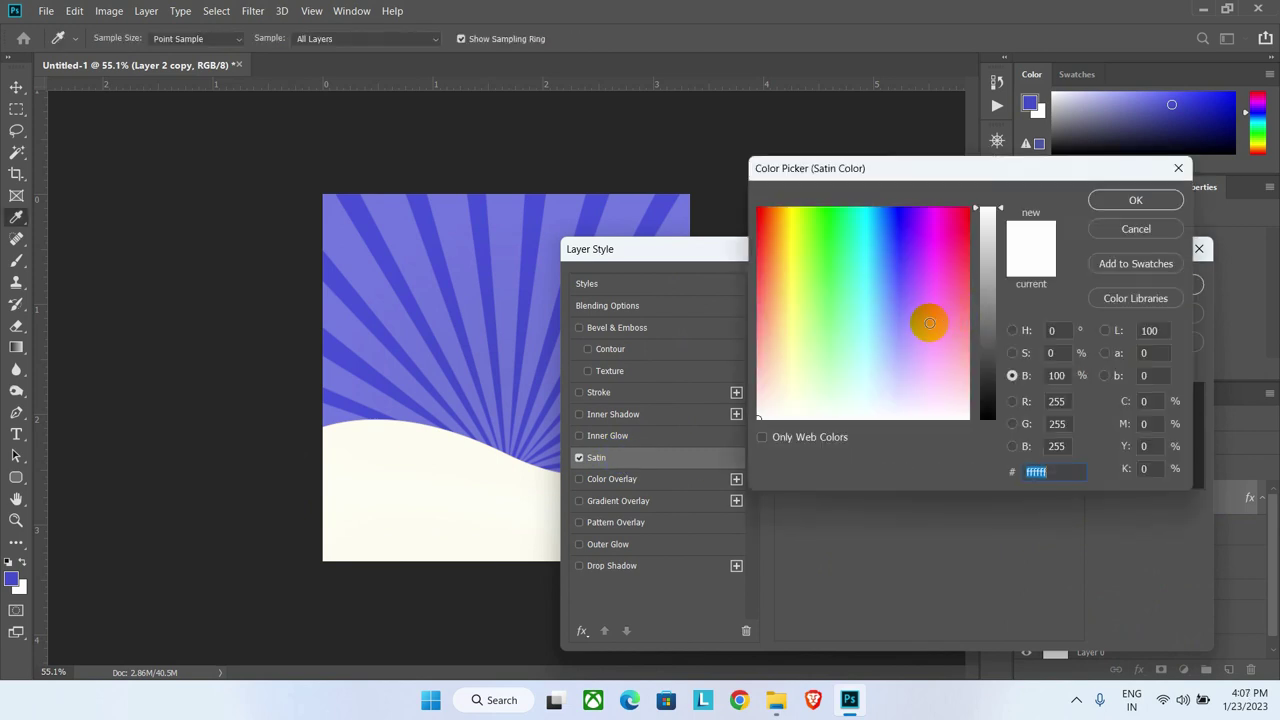
pyautogui.click(660, 211)
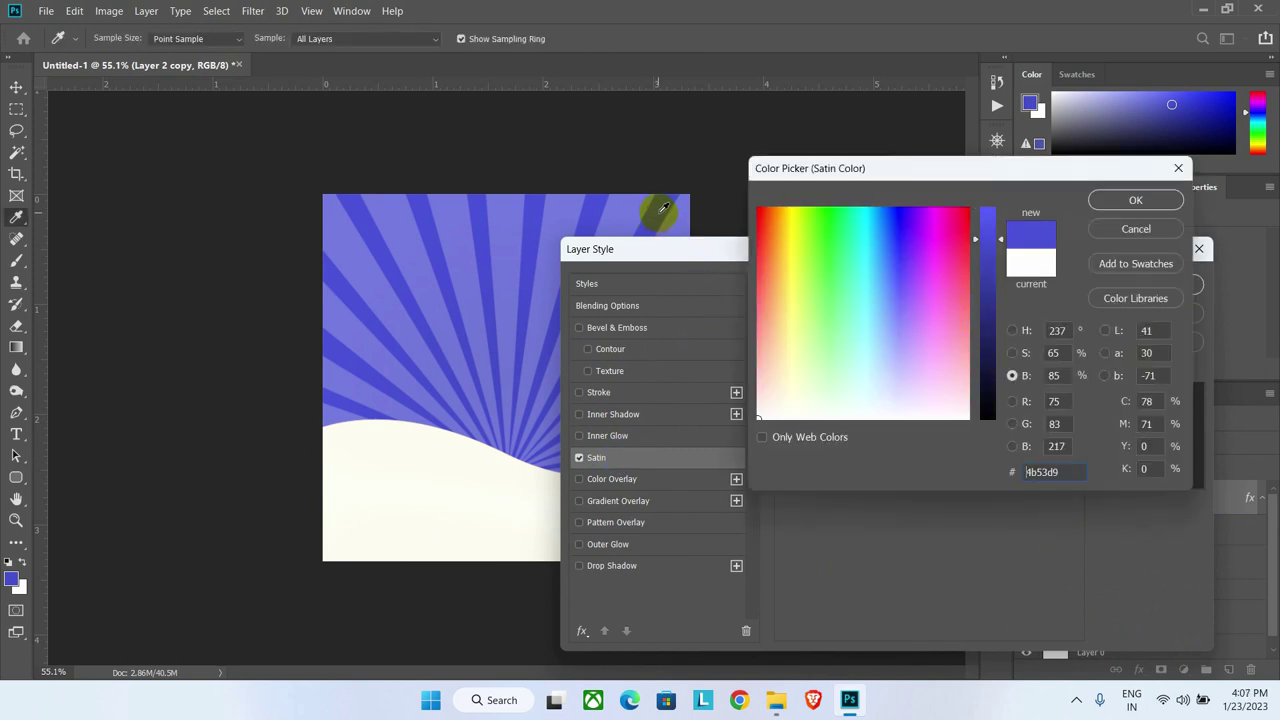
pyautogui.click(1135, 202)
pyautogui.click(1145, 288)
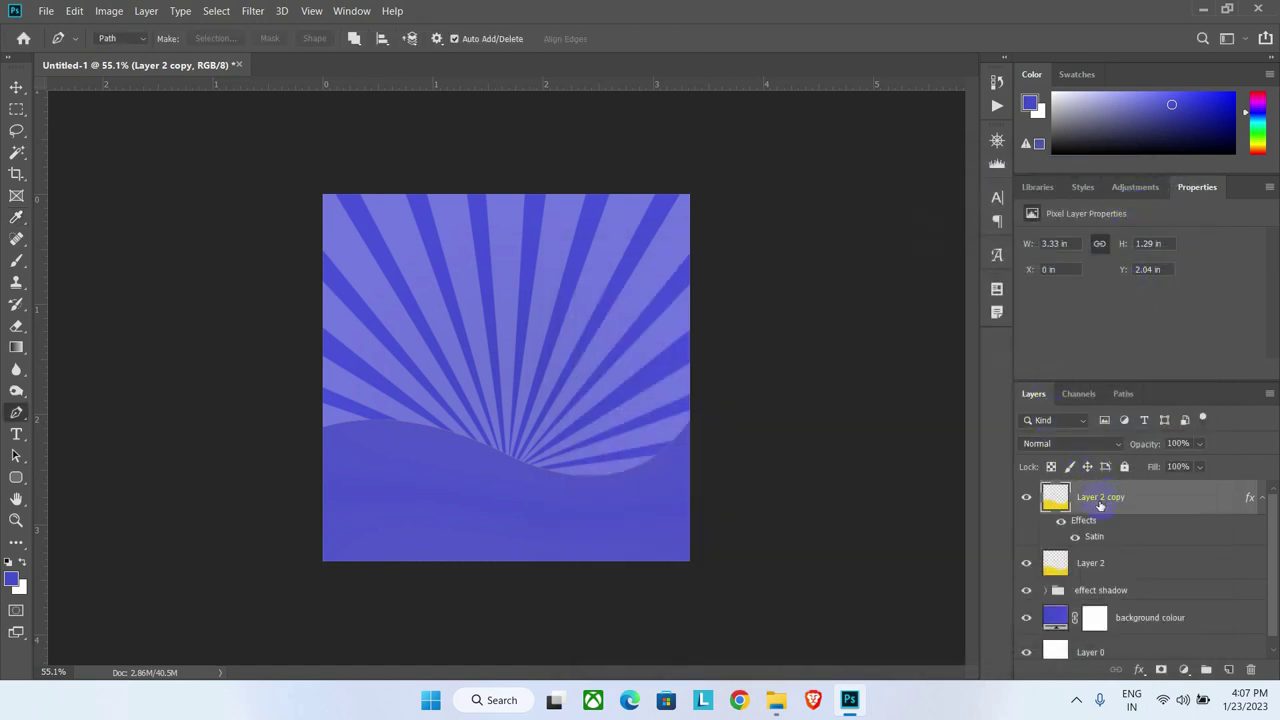
pyautogui.hotkey('ctrl', 'j')
pyautogui.hotkey('ctrl', 't')
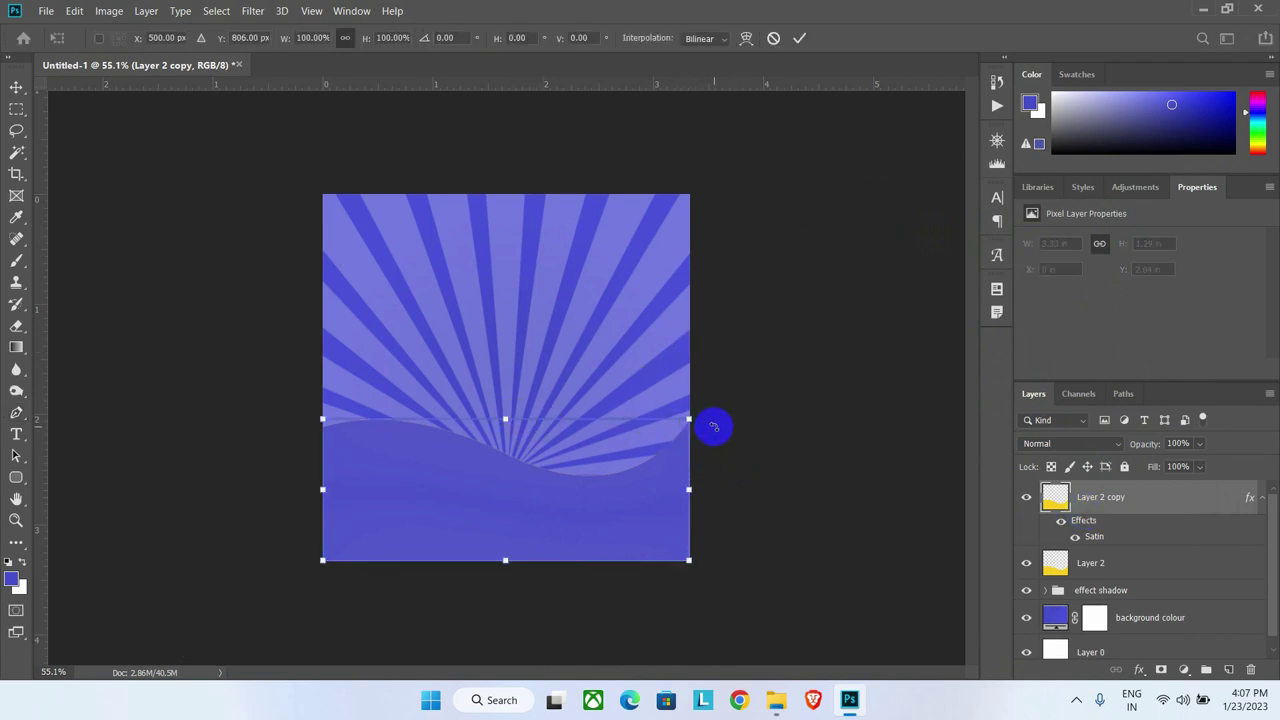
# Step: Tilt the purple wave copy, shift it down-left and enlarge it to reveal a yellow band
pyautogui.moveTo(711, 426); pyautogui.dragTo(711, 443)
pyautogui.moveTo(524, 483); pyautogui.dragTo(514, 500)
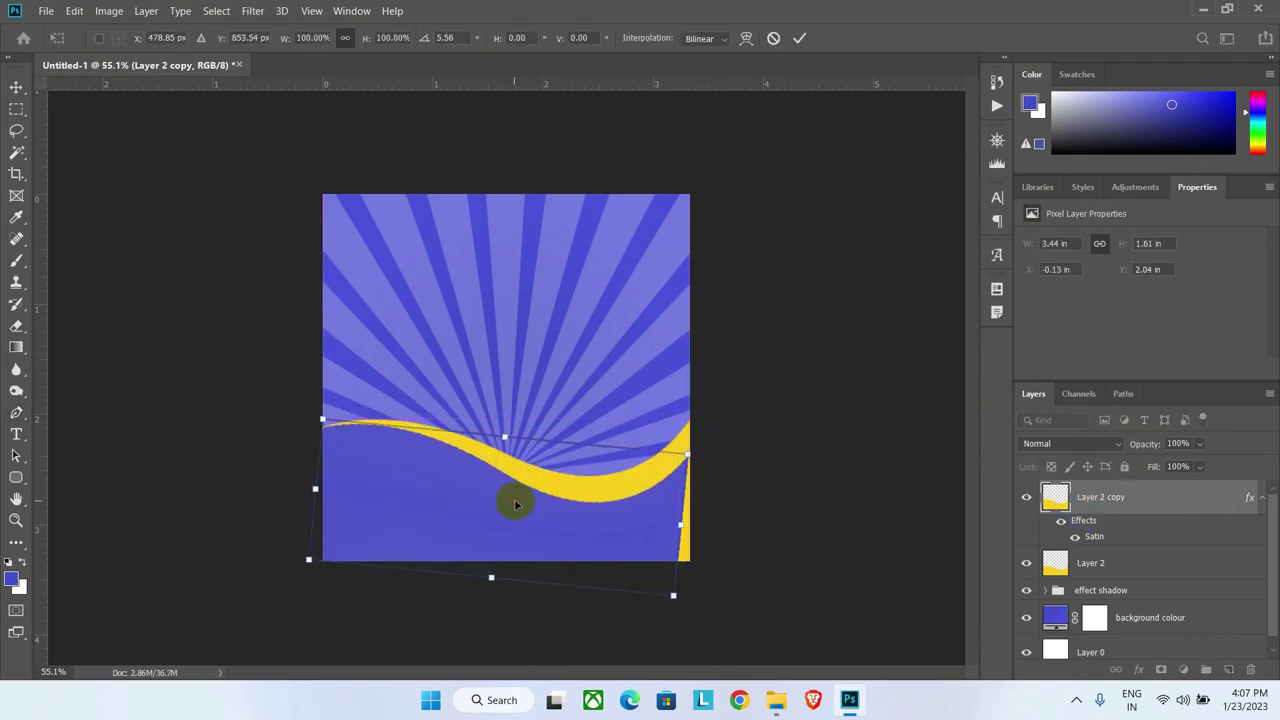
pyautogui.moveTo(674, 594); pyautogui.dragTo(694, 614)
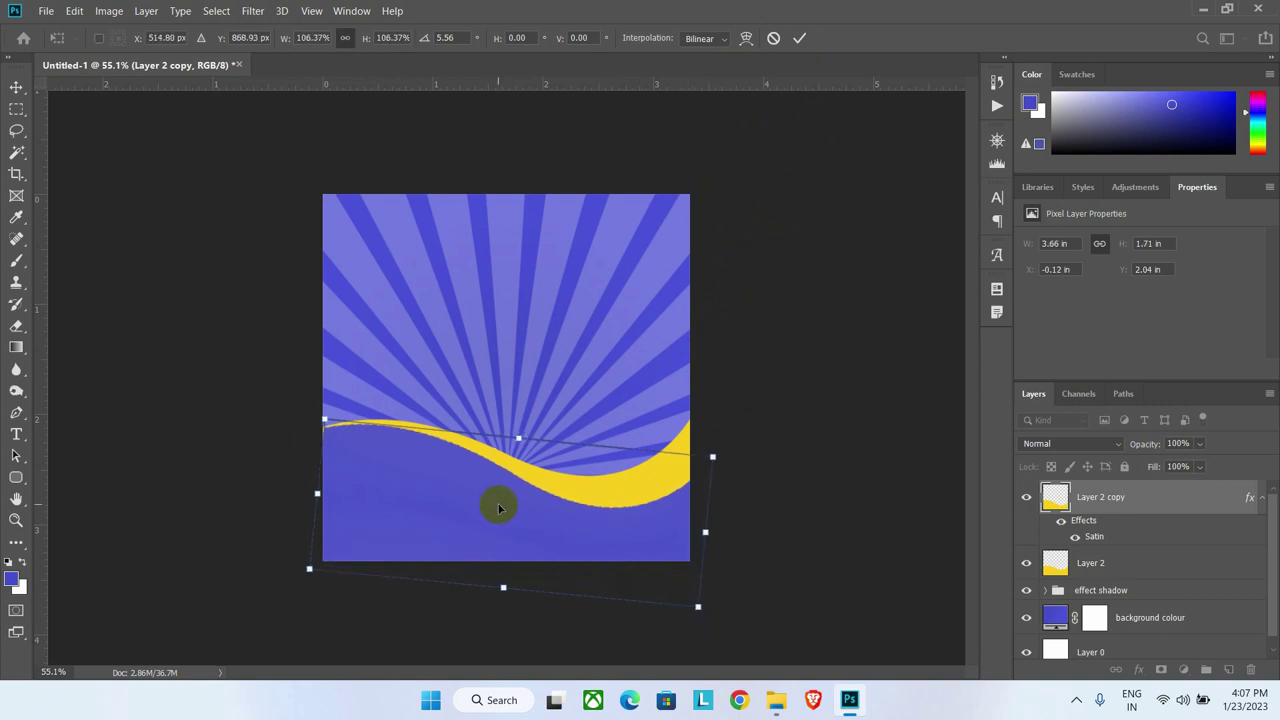
pyautogui.click(799, 38)
# Step: Group Layer 2 together with its wave copy
pyautogui.press('p')
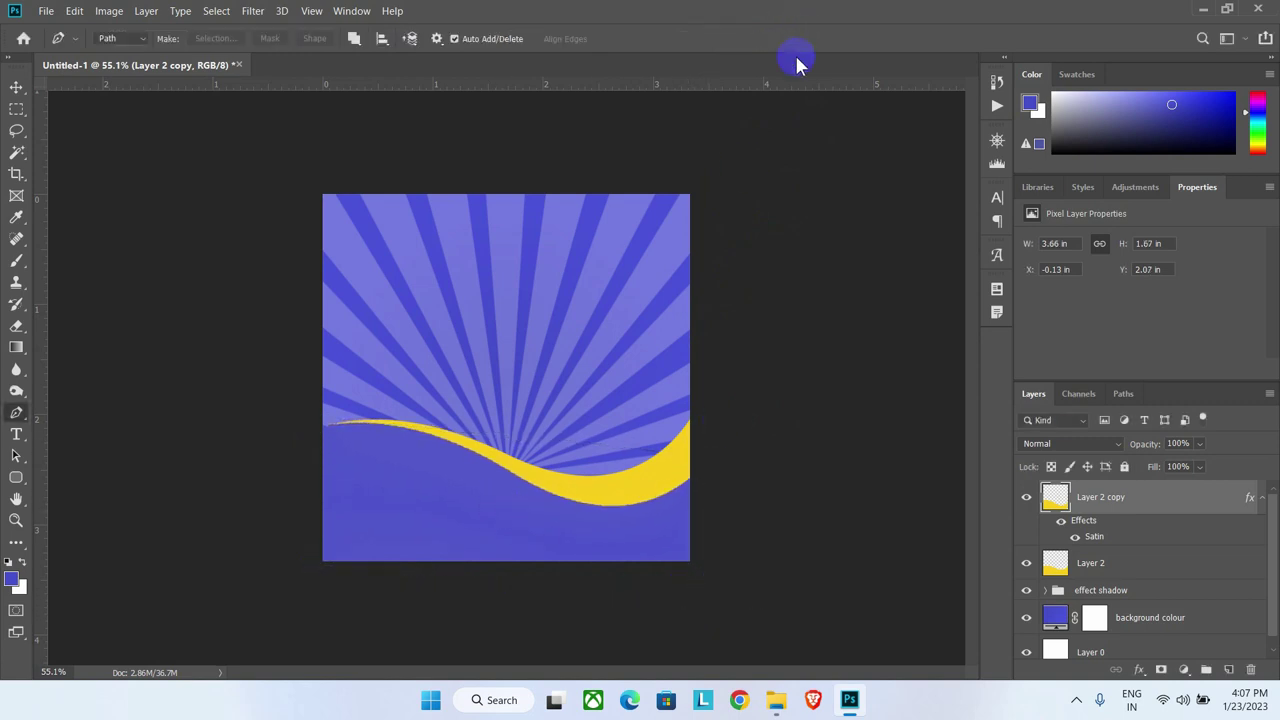
pyautogui.keyDown('shift'); pyautogui.click(1090, 570); pyautogui.keyUp('shift')
pyautogui.hotkey('ctrl', 'g')
# Step: Rename the new wave group to 'bottom shape'
pyautogui.doubleClick(1086, 491)
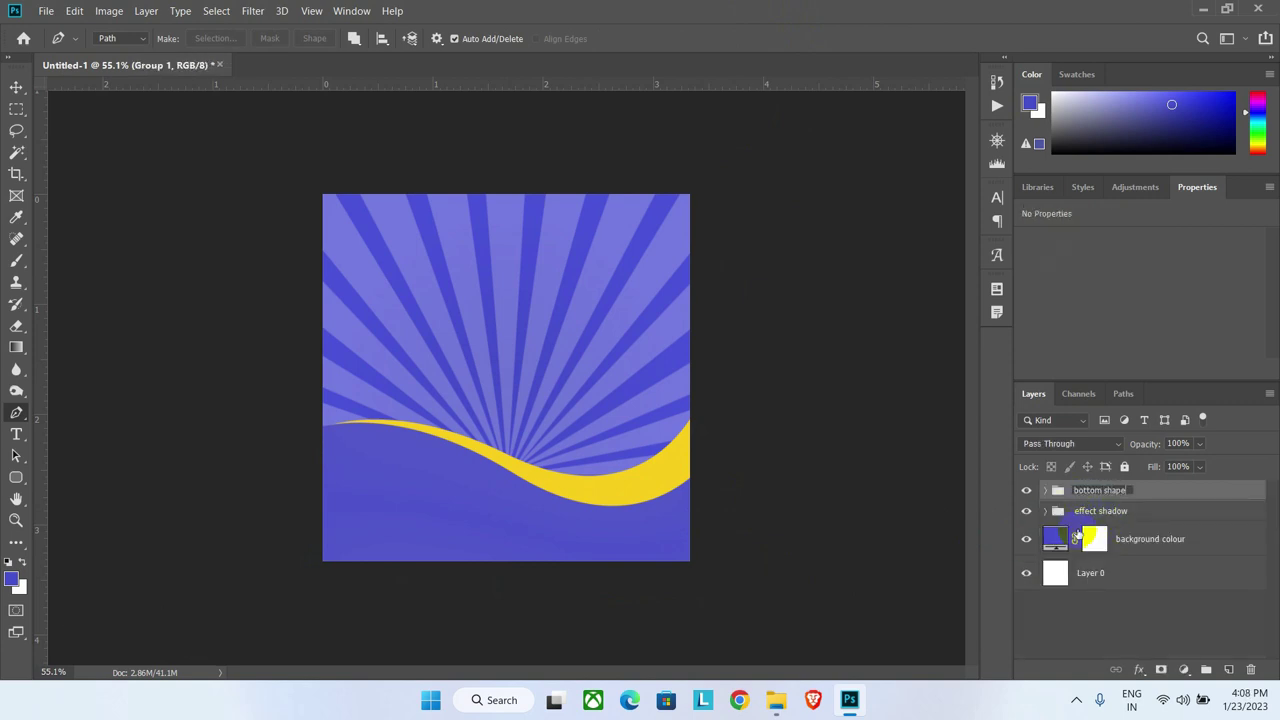
pyautogui.write('bottom shape')
pyautogui.press('Return')
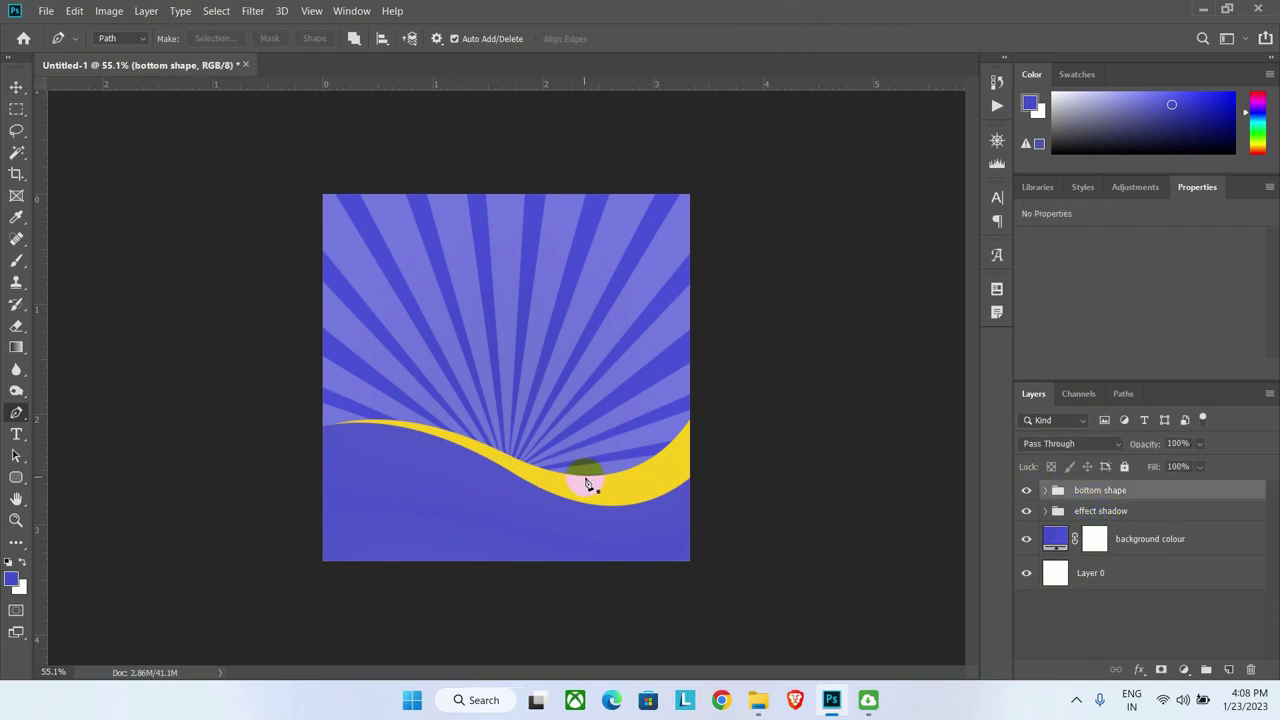
# Step: Give Layer 2 copy a drop shadow: size 13, angle -90, distance 7, opacity 57
pyautogui.click(1045, 491)
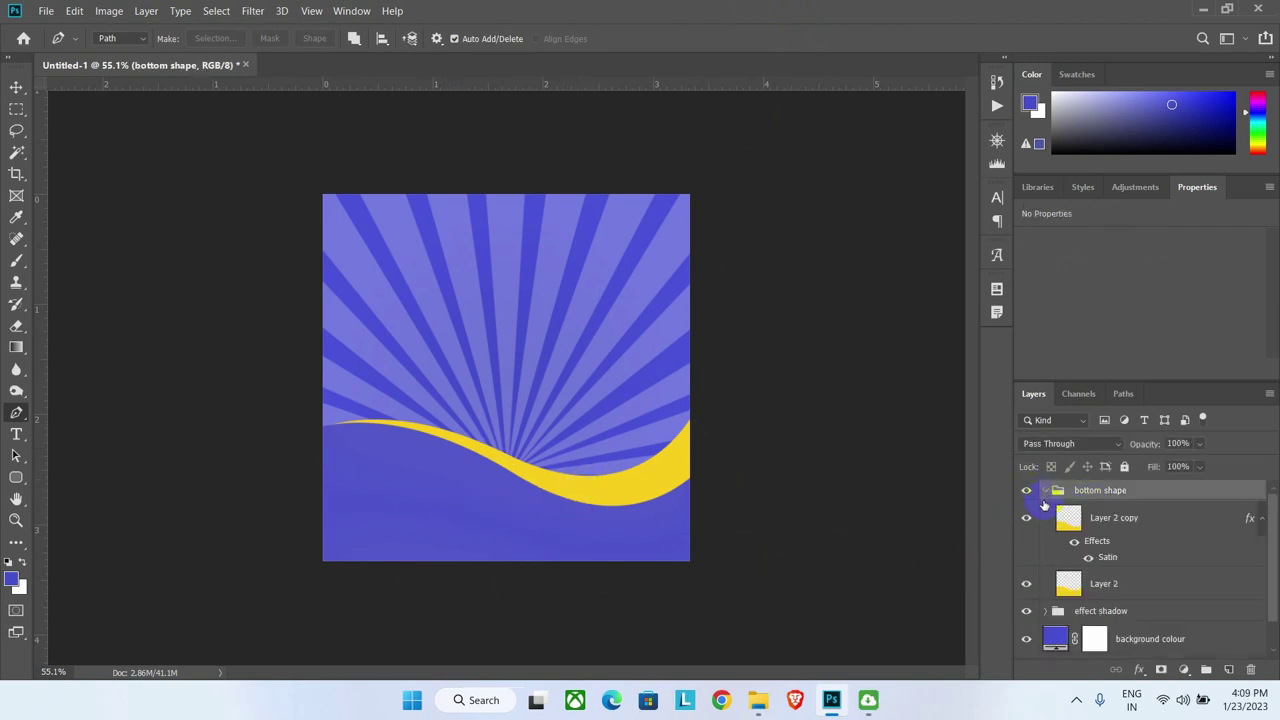
pyautogui.scroll(-1, 1085, 533)
pyautogui.click(1108, 500)
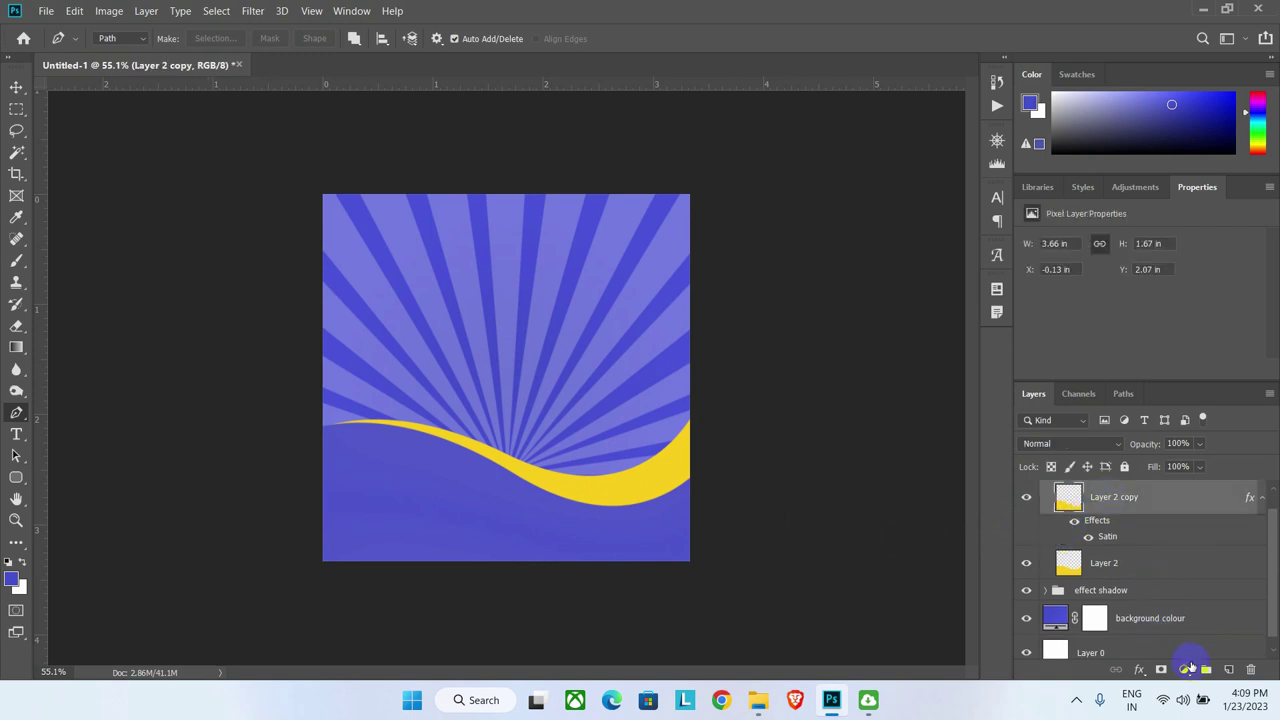
pyautogui.click(1139, 669)
pyautogui.click(1157, 666)
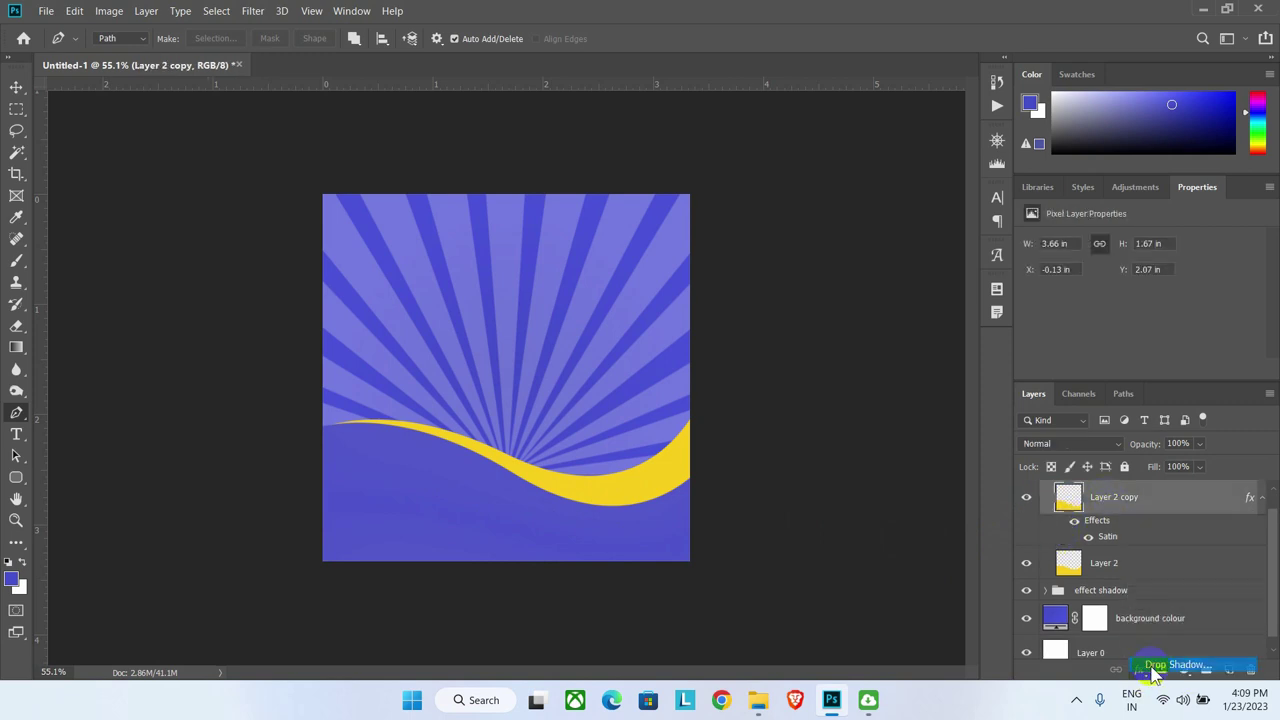
pyautogui.moveTo(757, 233); pyautogui.dragTo(988, 233)
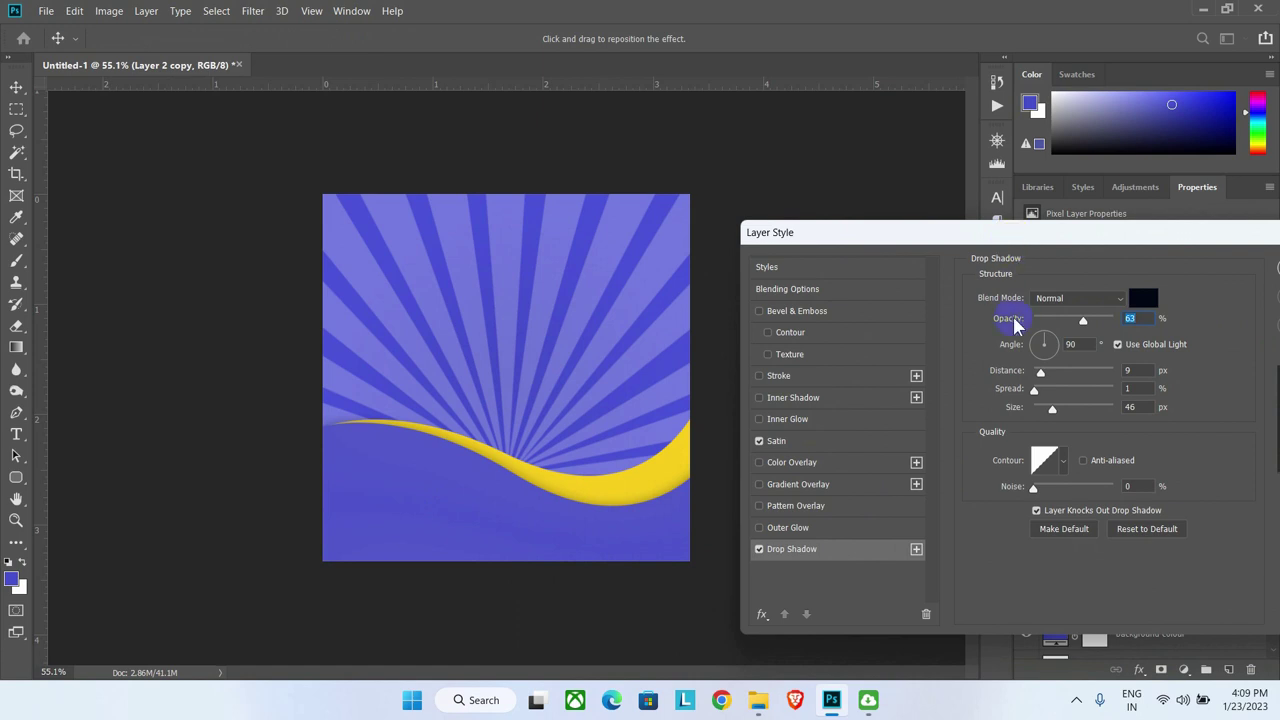
pyautogui.moveTo(1051, 408); pyautogui.dragTo(1042, 408)
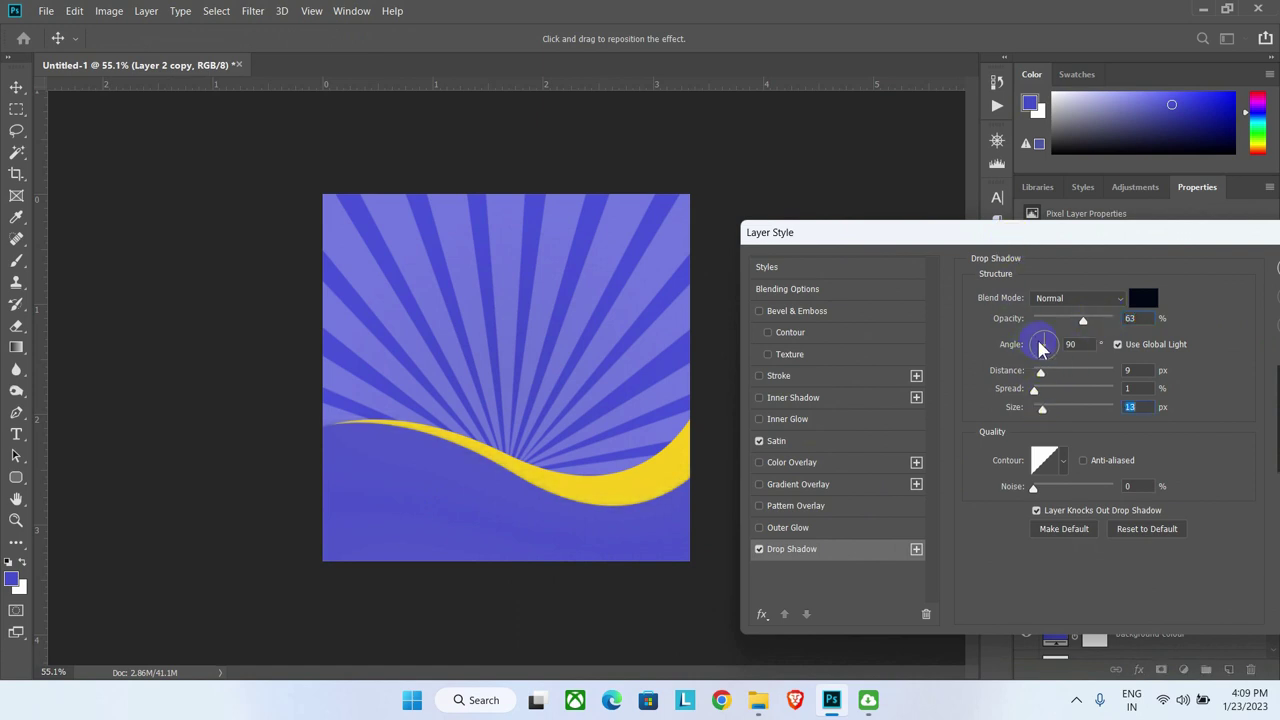
pyautogui.moveTo(1043, 349); pyautogui.dragTo(1039, 375)
pyautogui.moveTo(1080, 322); pyautogui.dragTo(1074, 322)
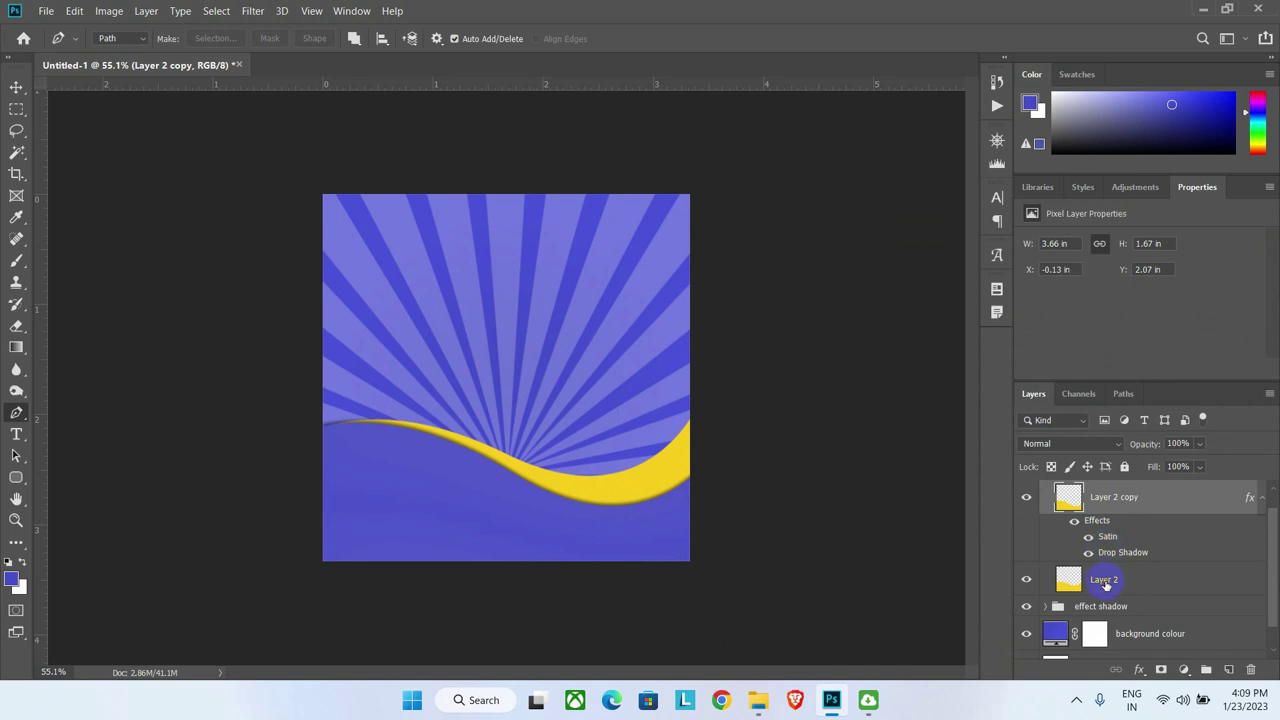
# Step: Add a drop shadow with size 29 to Layer 2
pyautogui.click(1104, 580)
pyautogui.click(1139, 669)
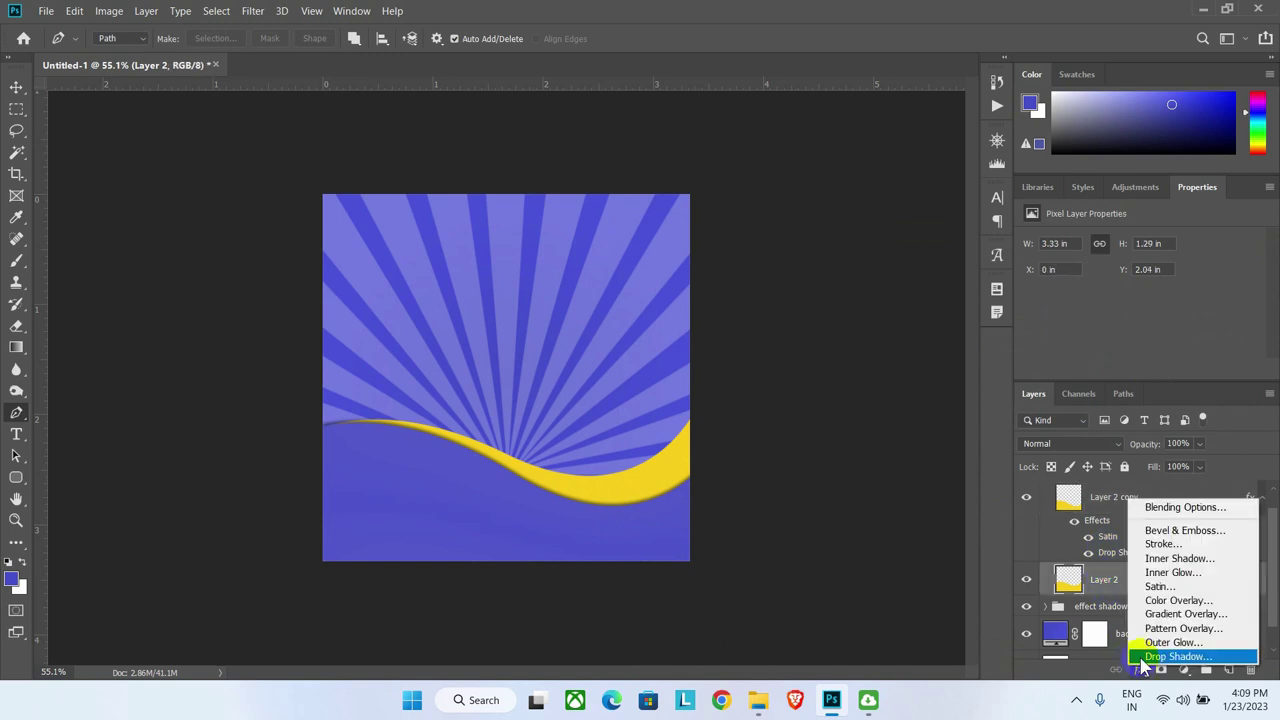
pyautogui.click(1150, 647)
pyautogui.moveTo(894, 238); pyautogui.dragTo(935, 235)
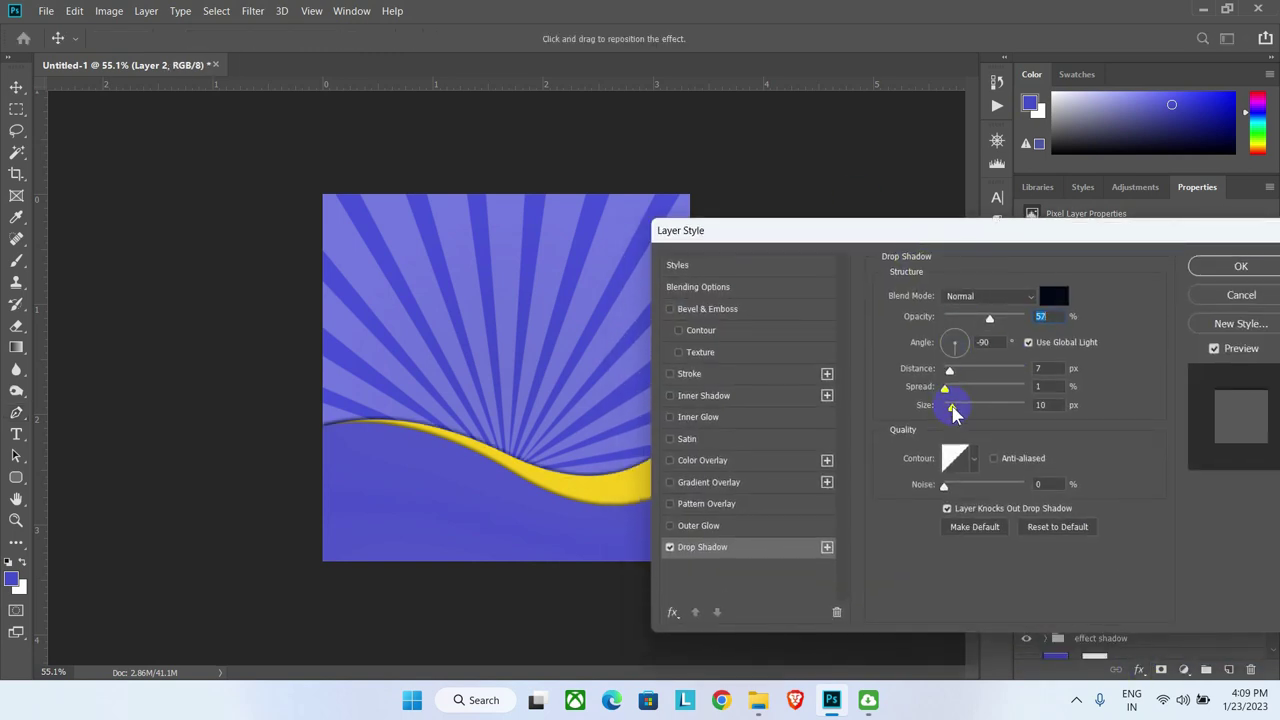
pyautogui.moveTo(951, 408); pyautogui.dragTo(956, 410)
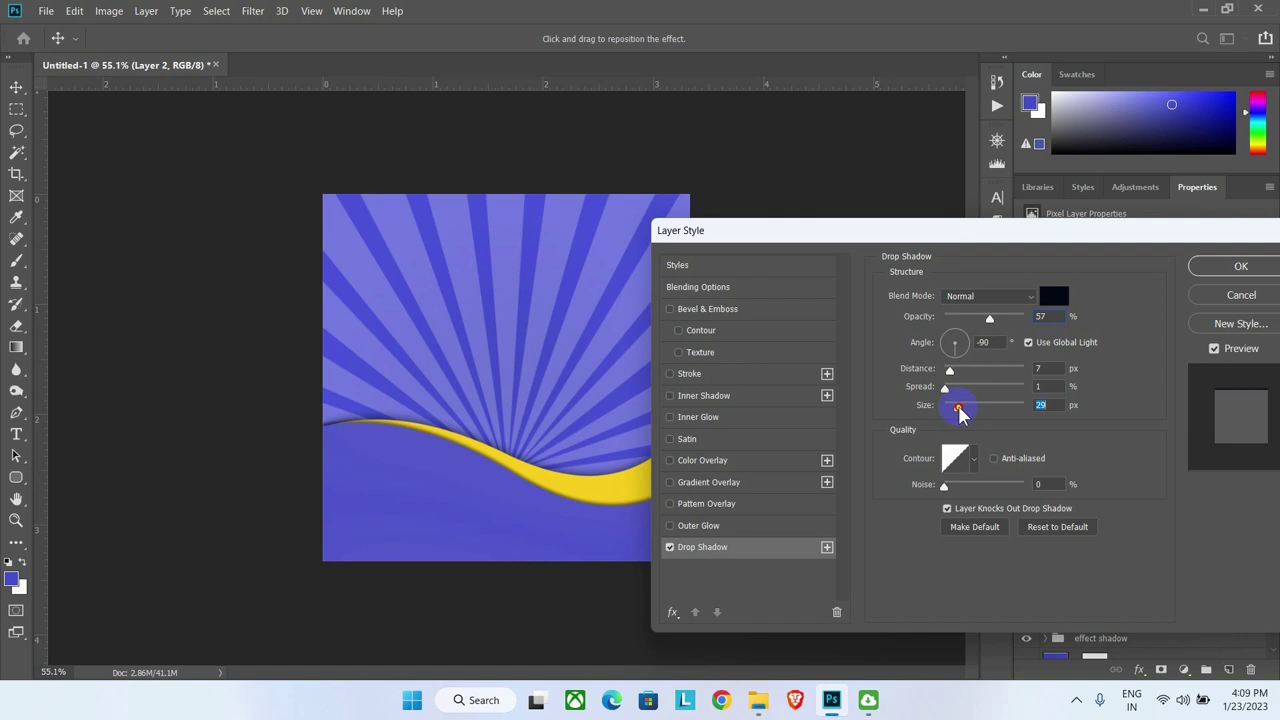
pyautogui.click(1241, 266)
# Step: Collapse the bottom shape group and open the school admission image folder
pyautogui.press('p')
pyautogui.click(1046, 490)
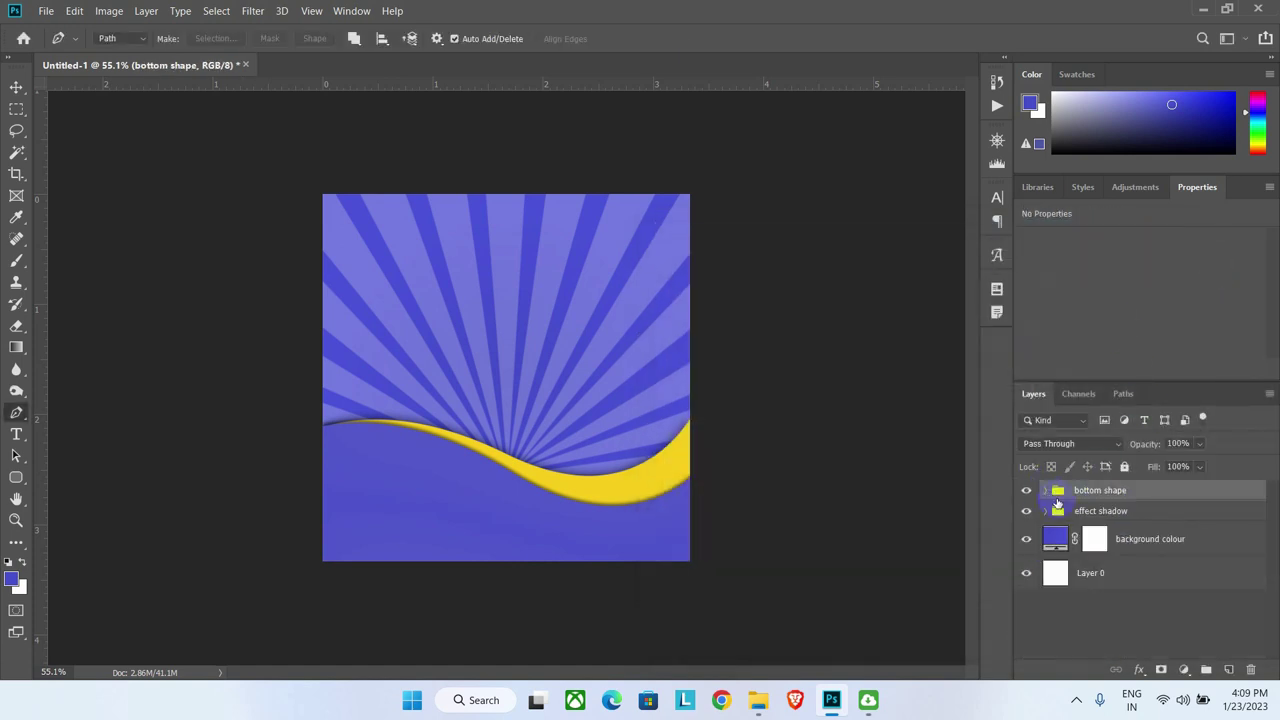
pyautogui.click(758, 700)
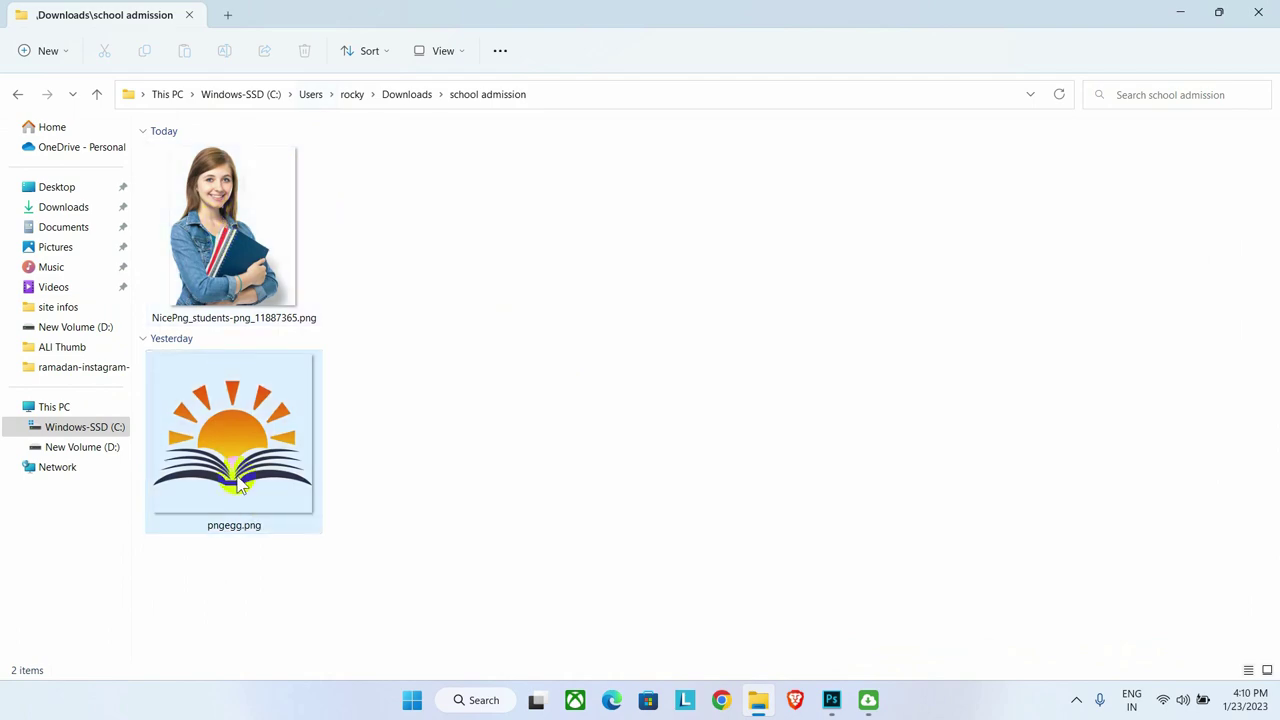
# Step: Drag the student photo from the folder onto the poster and flip it horizontally
pyautogui.moveTo(600, 14); pyautogui.dragTo(931, 126)
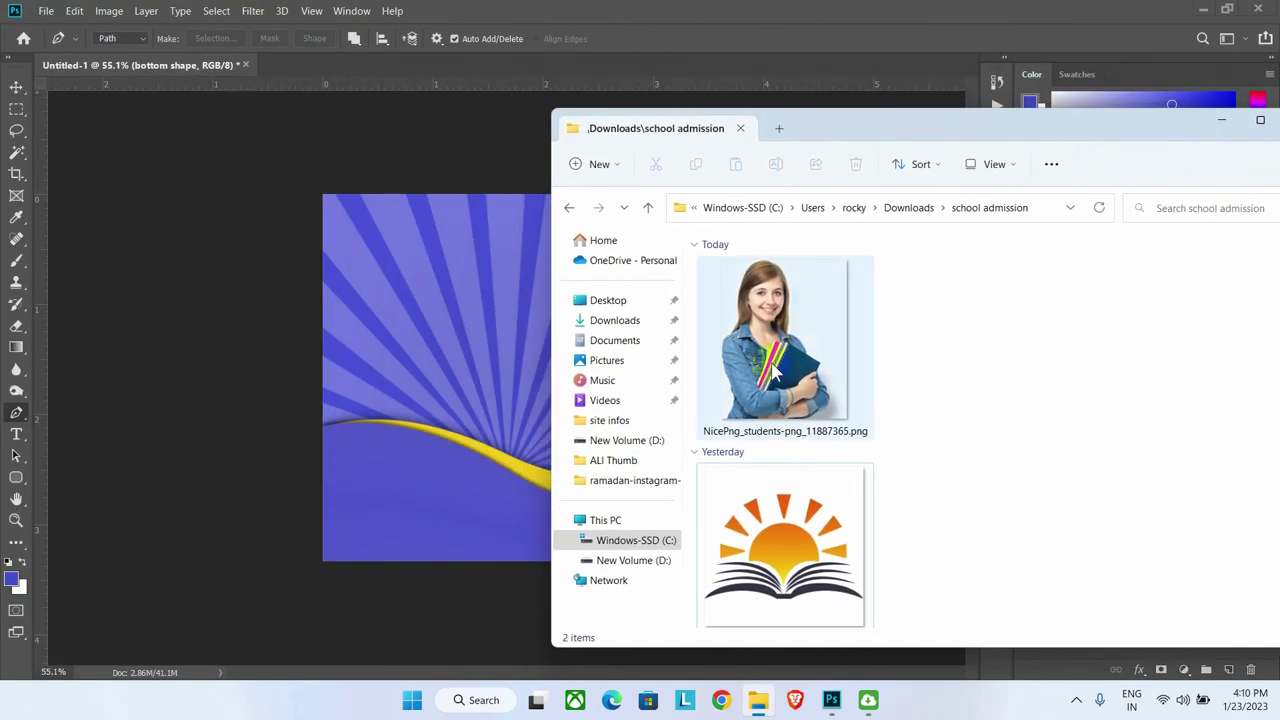
pyautogui.moveTo(751, 337); pyautogui.dragTo(504, 392)
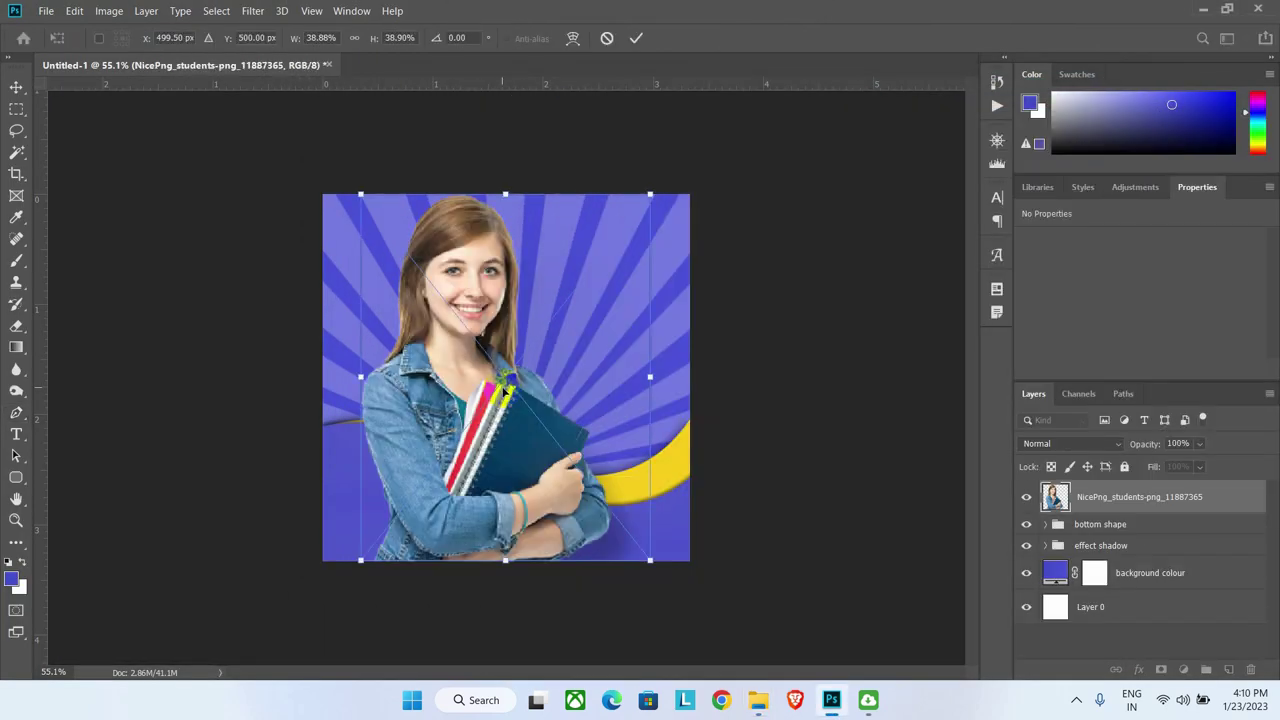
pyautogui.rightClick(490, 500)
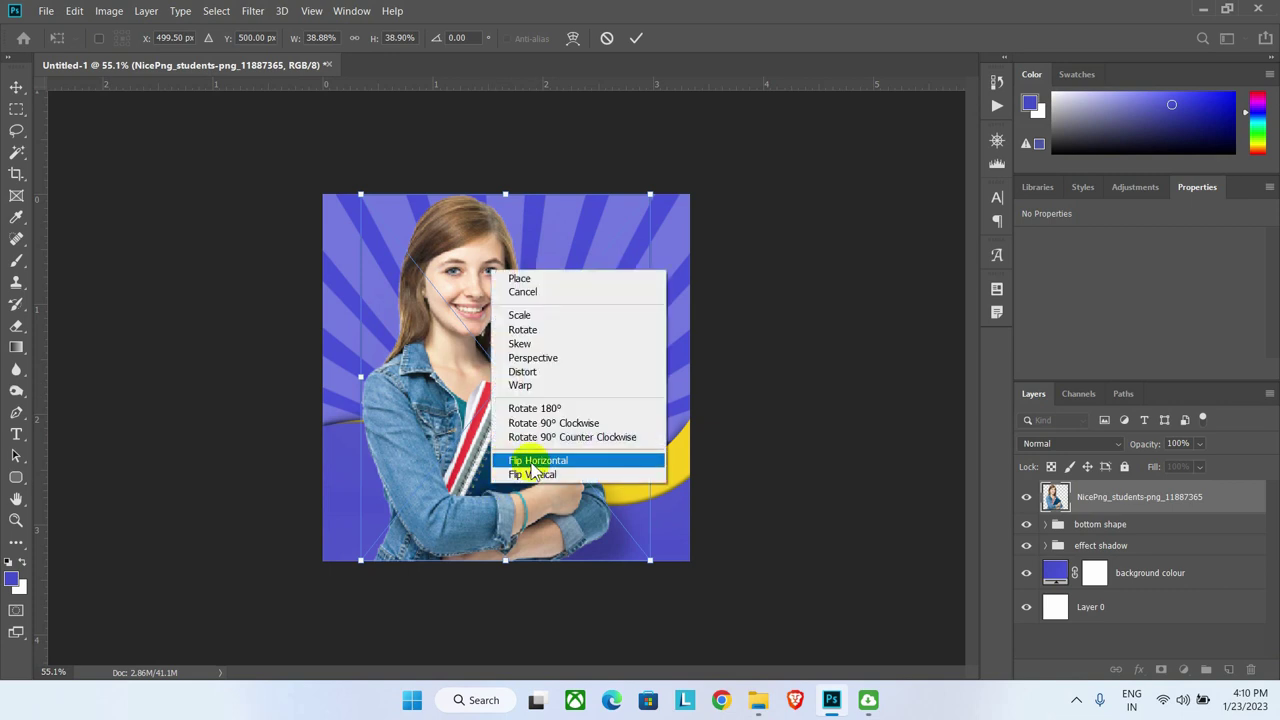
pyautogui.click(530, 458)
# Step: Scale the student photo down and place it at the right above the wave
pyautogui.moveTo(651, 195); pyautogui.dragTo(567, 293)
pyautogui.moveTo(555, 440); pyautogui.dragTo(668, 392)
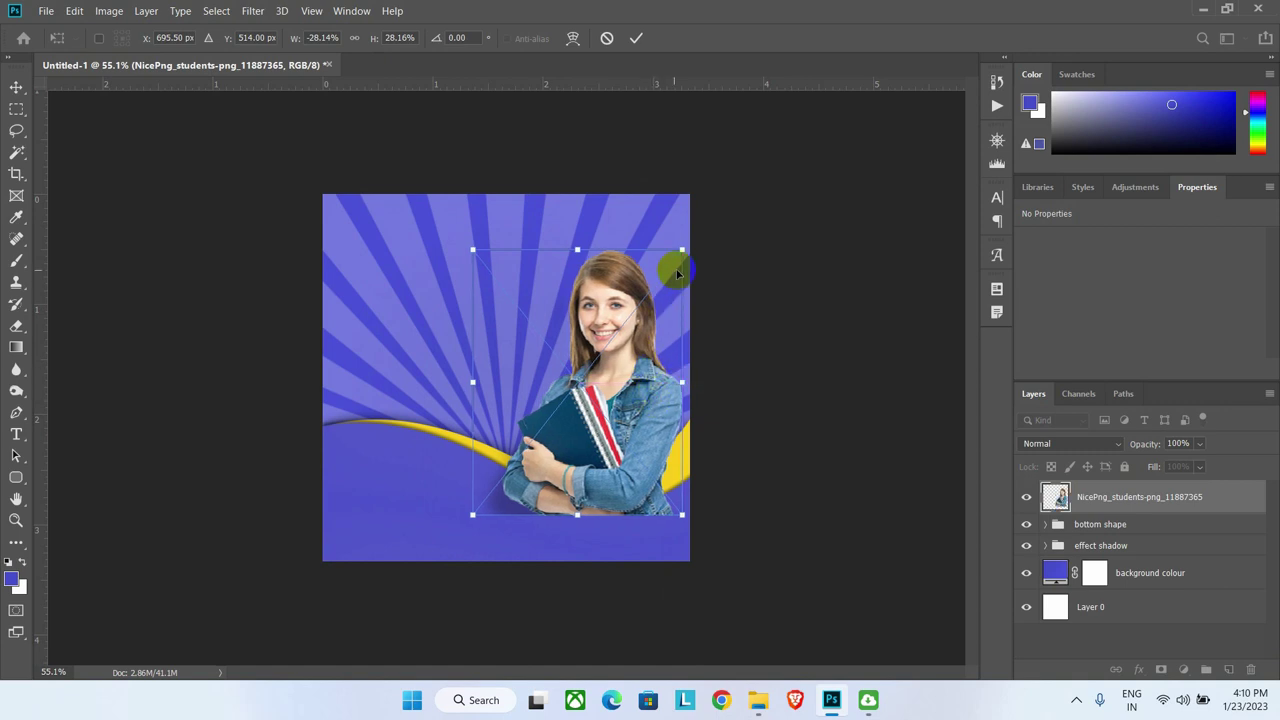
pyautogui.moveTo(682, 249); pyautogui.dragTo(673, 252)
pyautogui.moveTo(611, 438); pyautogui.dragTo(622, 428)
pyautogui.press('Up')
pyautogui.press('Up')
pyautogui.press('Up')
pyautogui.press('Up')
pyautogui.press('Up')
pyautogui.press('Up')
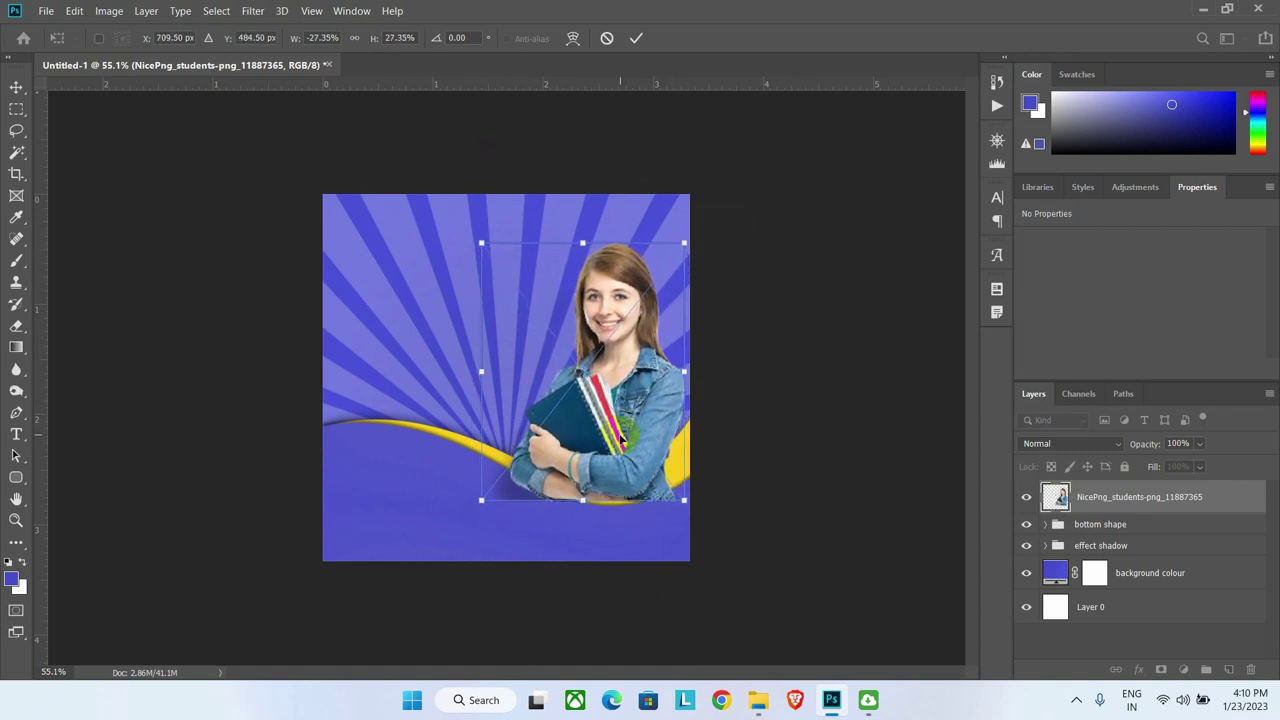
pyautogui.click(638, 40)
# Step: Move the student layer between the two wave layers and rasterize it
pyautogui.press('p')
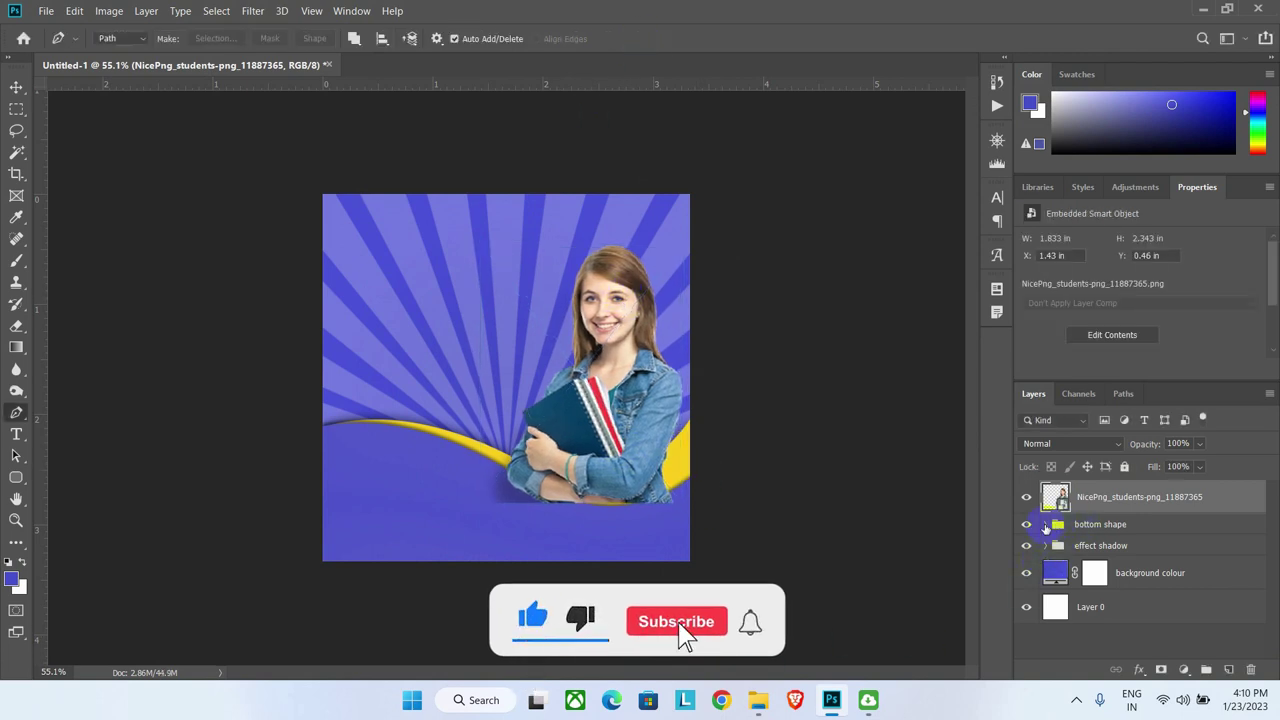
pyautogui.click(1045, 524)
pyautogui.moveTo(1085, 497); pyautogui.dragTo(1091, 622)
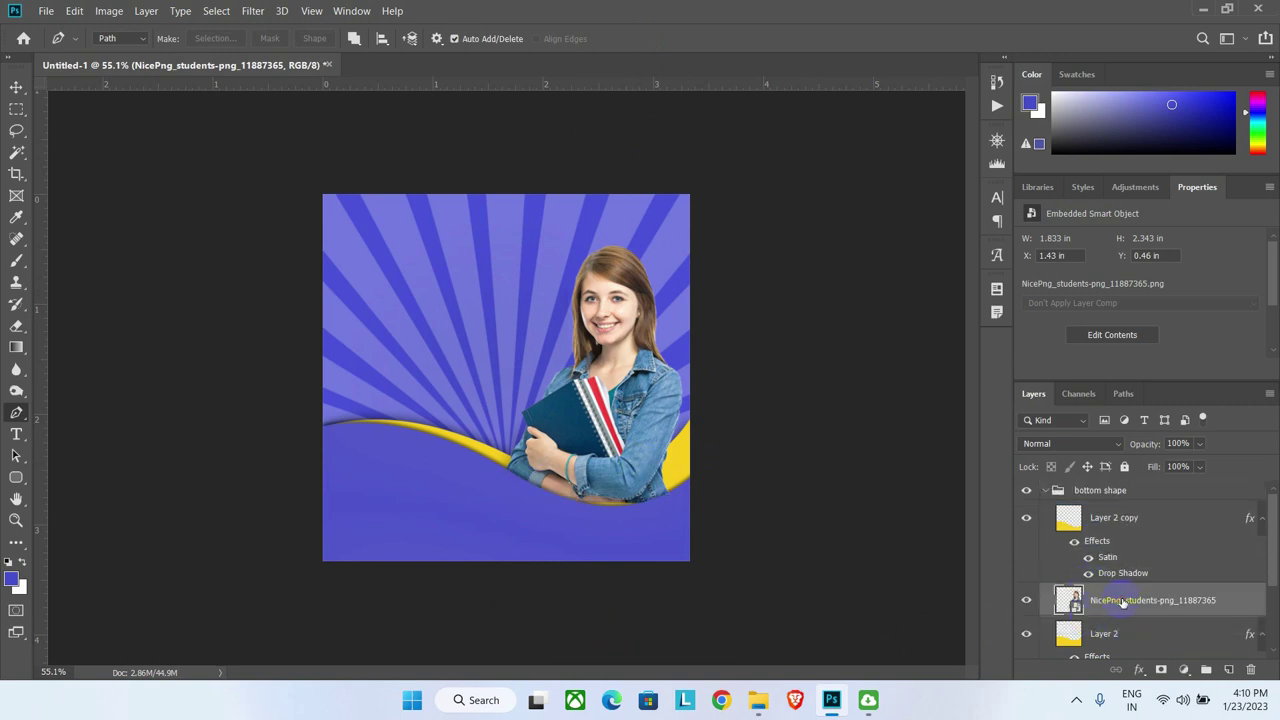
pyautogui.rightClick(1090, 601)
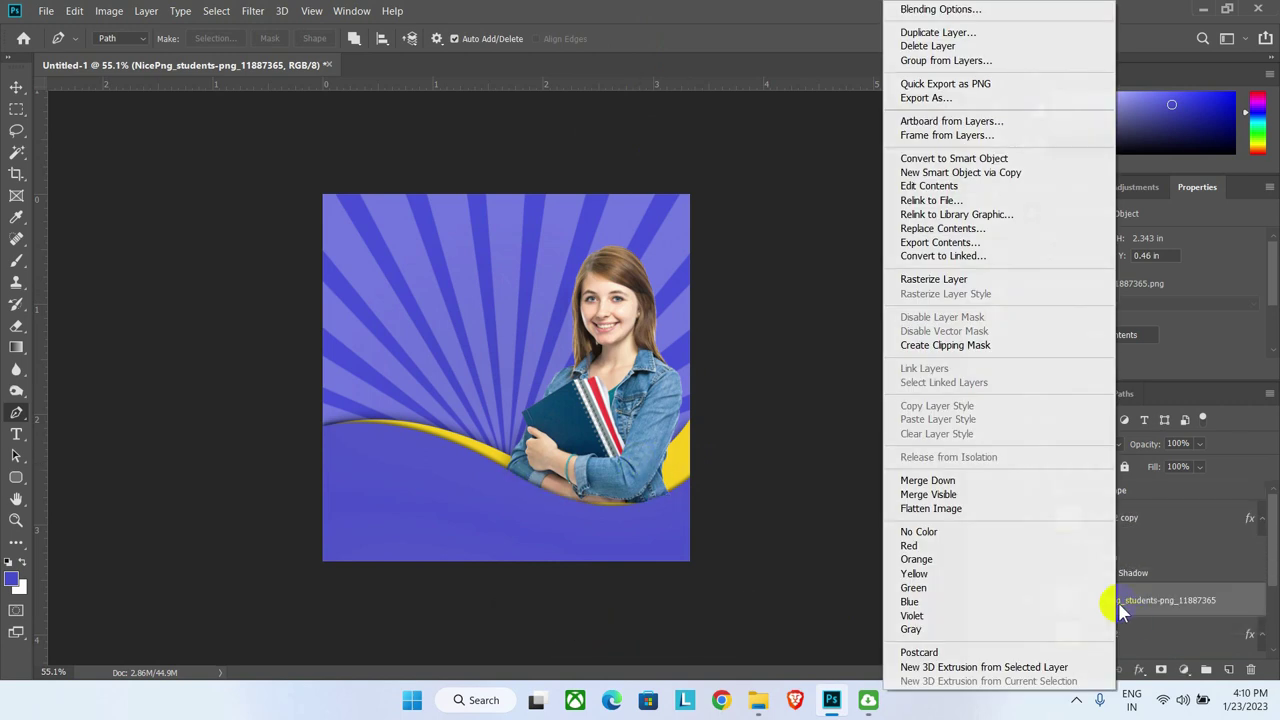
pyautogui.click(915, 283)
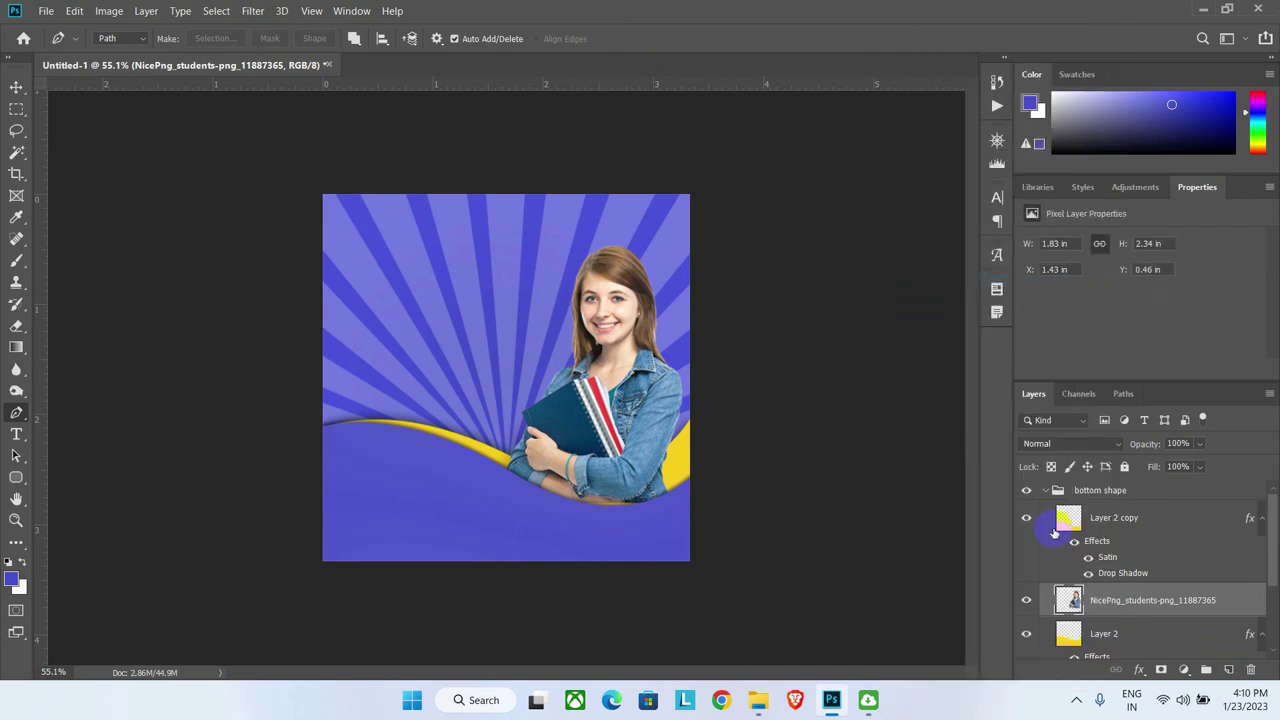
# Step: Add a soft drop shadow to the student photo at 80% opacity and 141° angle
pyautogui.click(1138, 670)
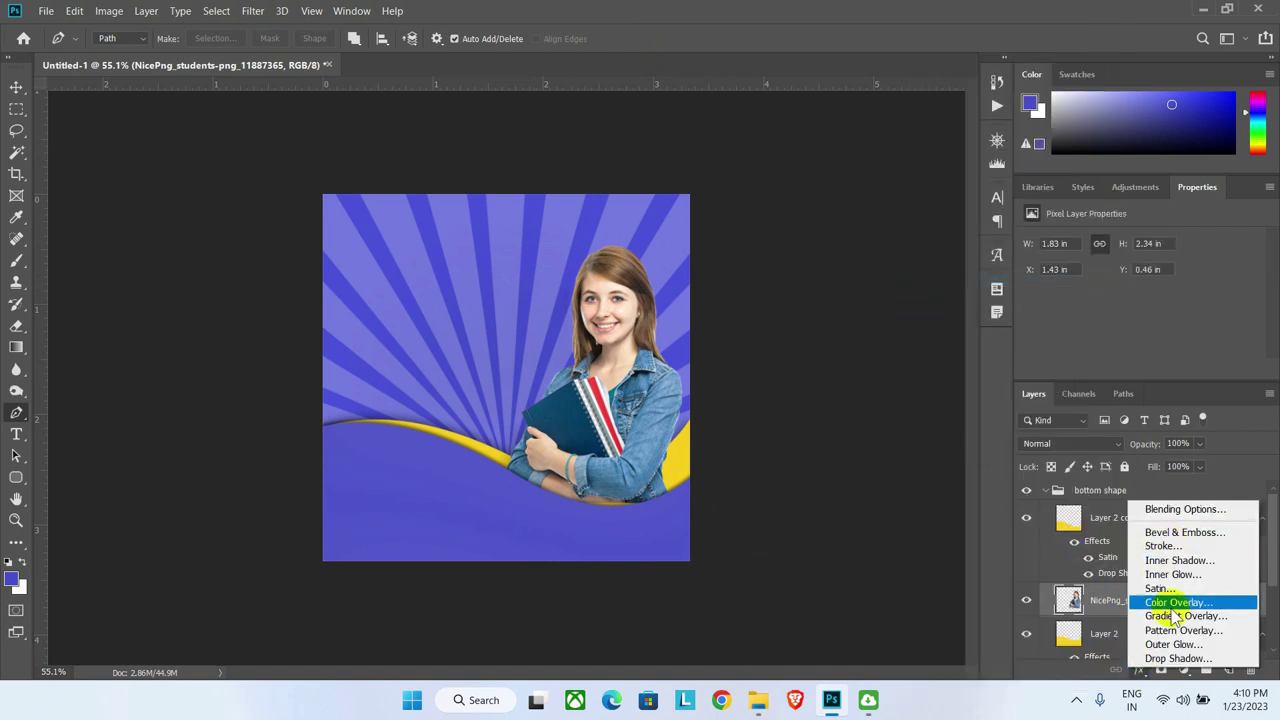
pyautogui.click(1176, 659)
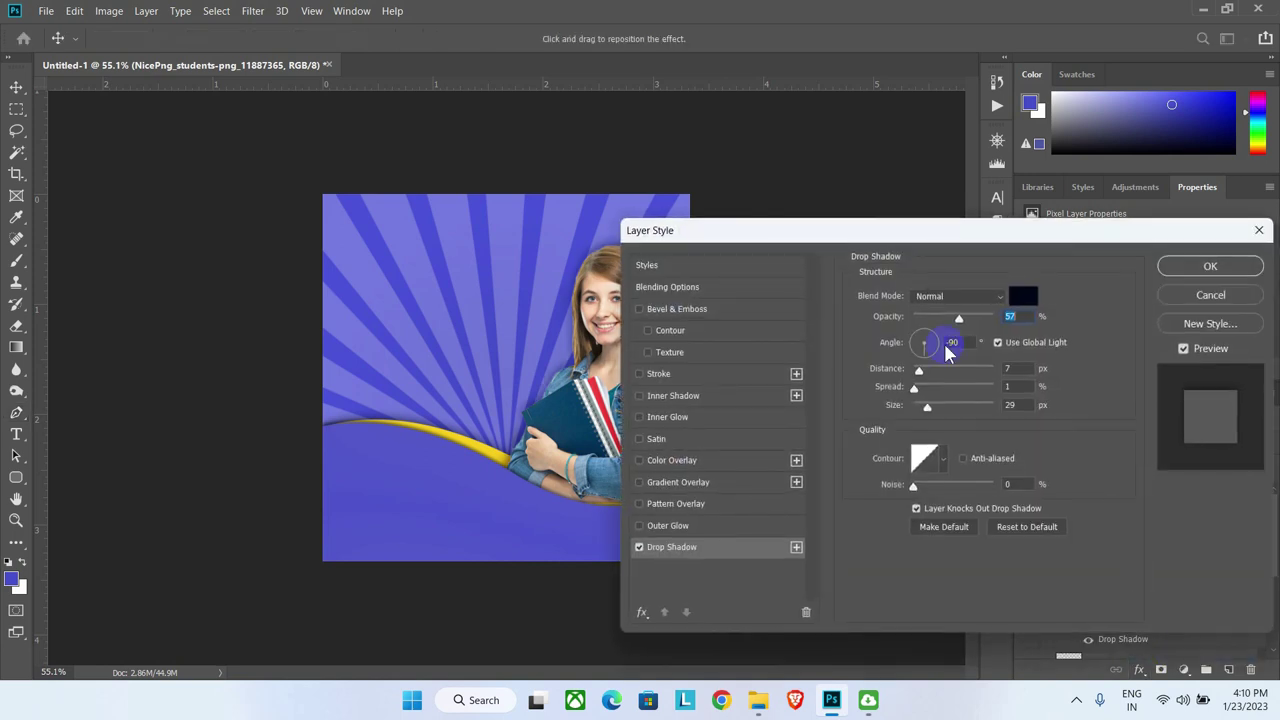
pyautogui.moveTo(1098, 328); pyautogui.dragTo(1118, 310)
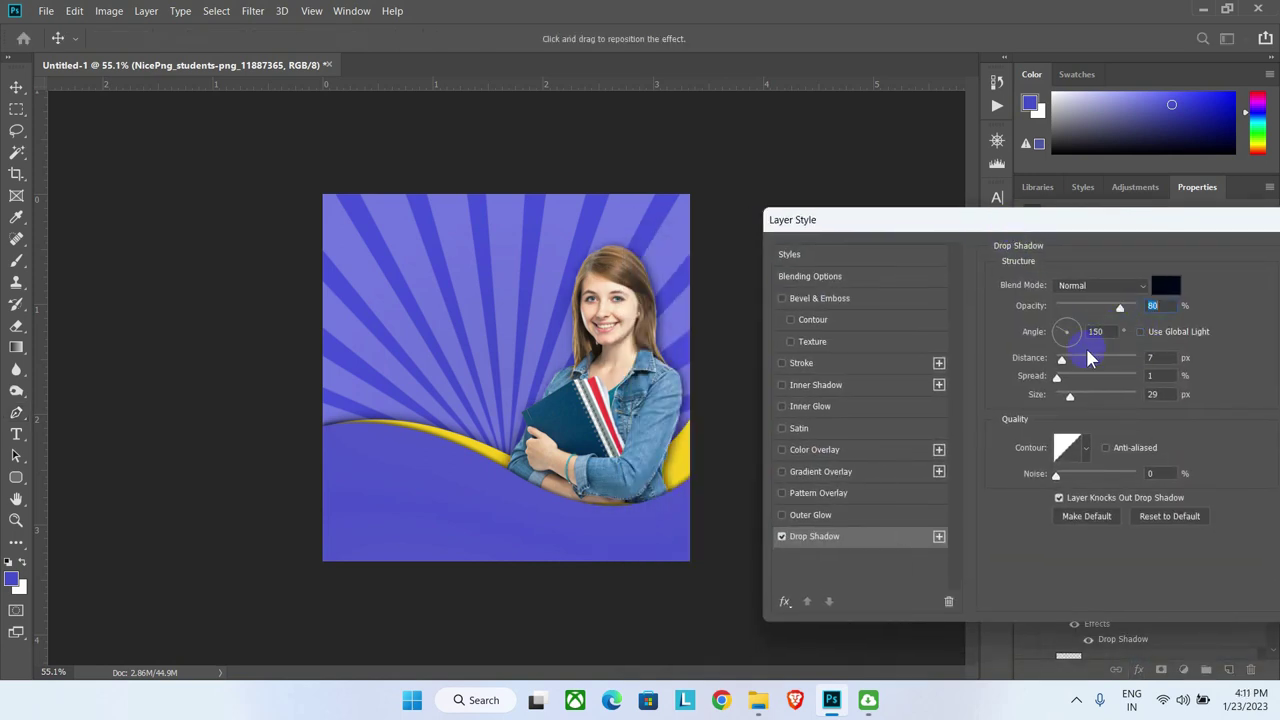
pyautogui.moveTo(1070, 396); pyautogui.dragTo(1080, 396)
pyautogui.click(1075, 332)
pyautogui.moveTo(1060, 340); pyautogui.dragTo(1057, 329)
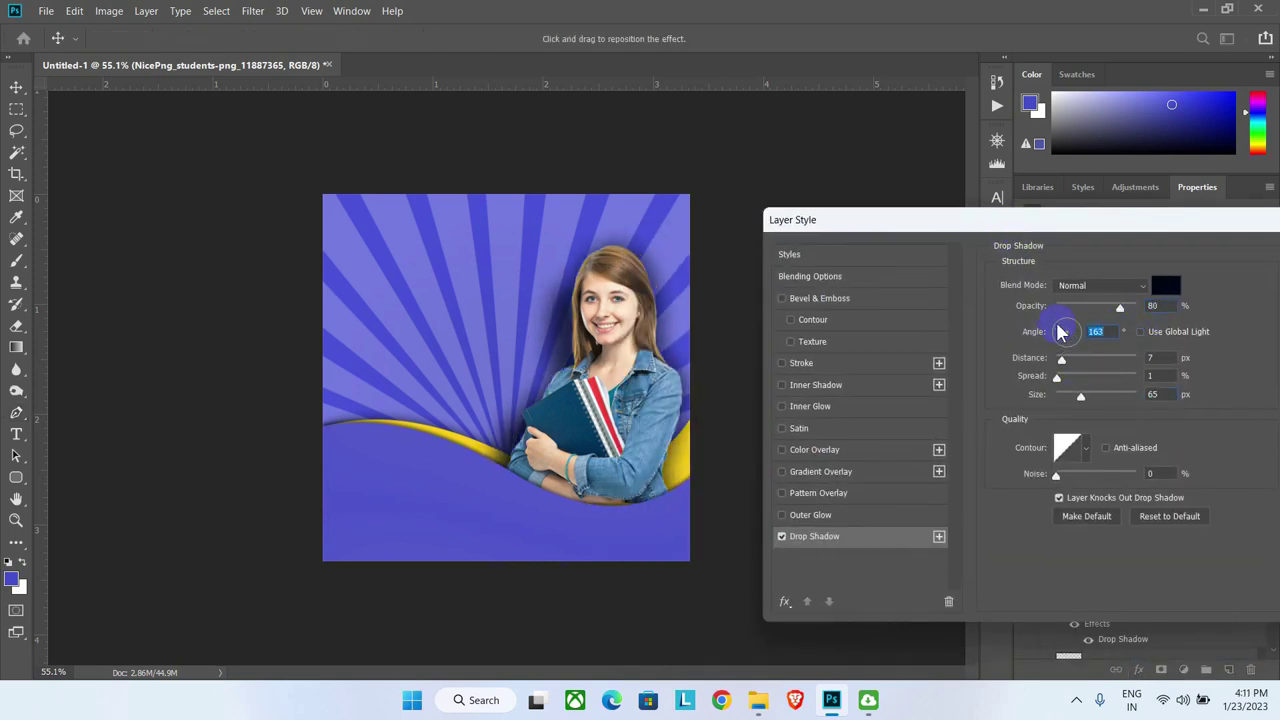
pyautogui.moveTo(1080, 394); pyautogui.dragTo(1090, 400)
pyautogui.press('Return')
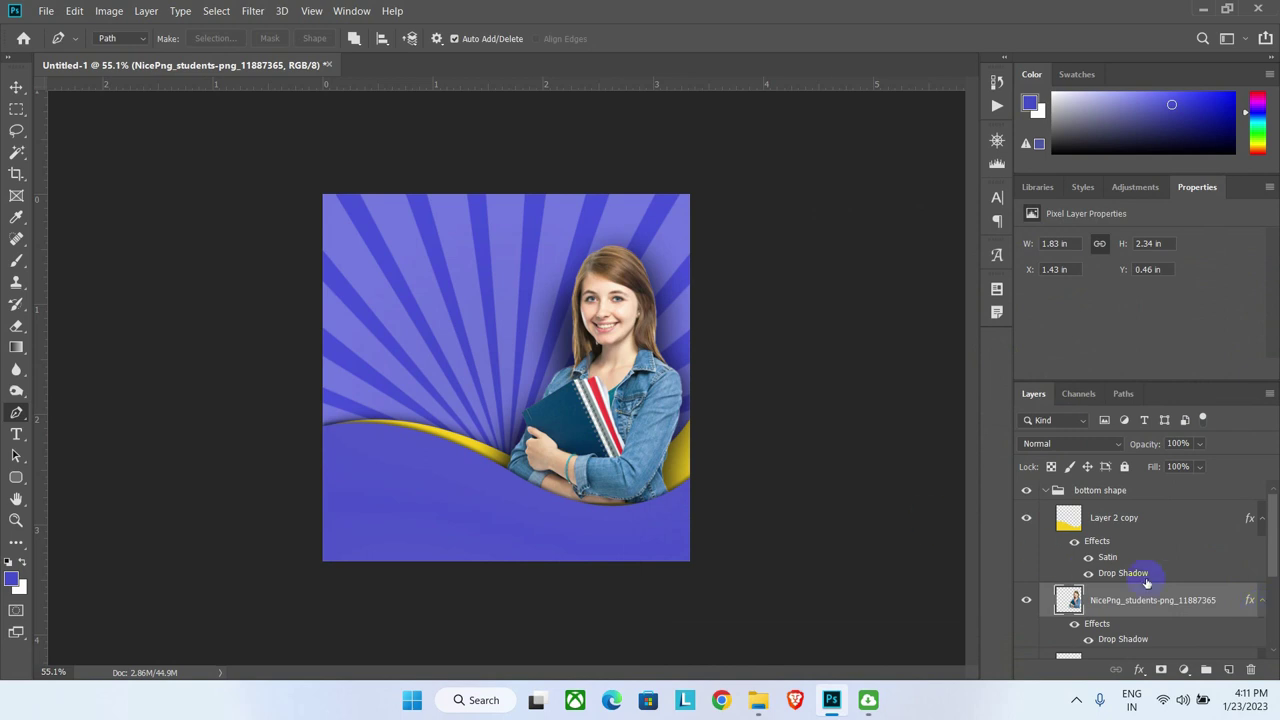
# Step: Convert the student photo's drop shadow into its own layer
pyautogui.rightClick(1263, 604)
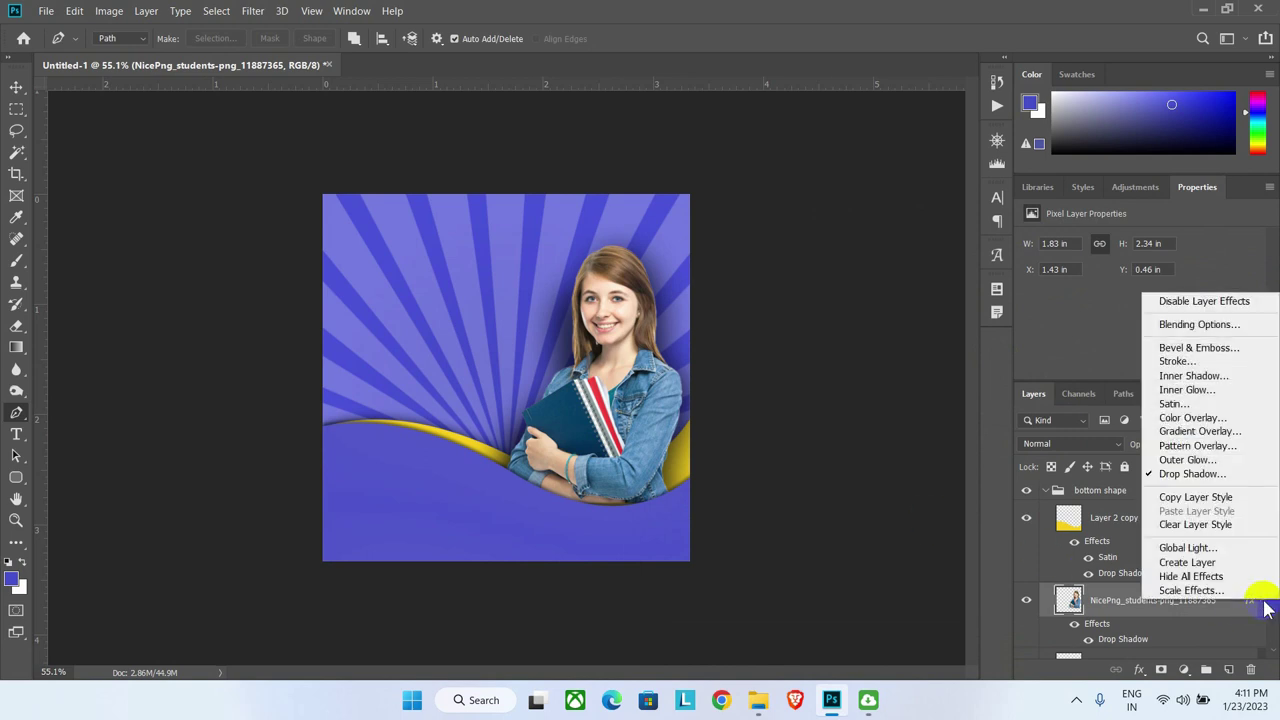
pyautogui.click(1138, 558)
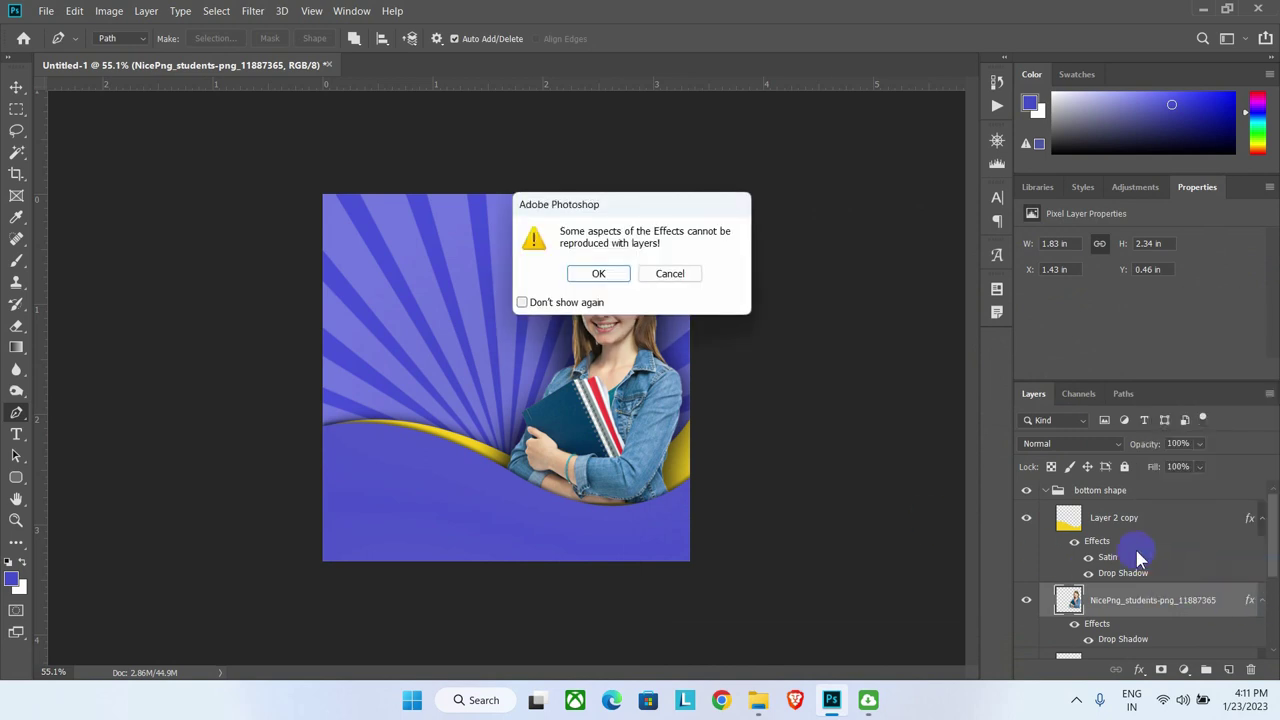
pyautogui.click(594, 276)
pyautogui.scroll(-1, 1120, 634)
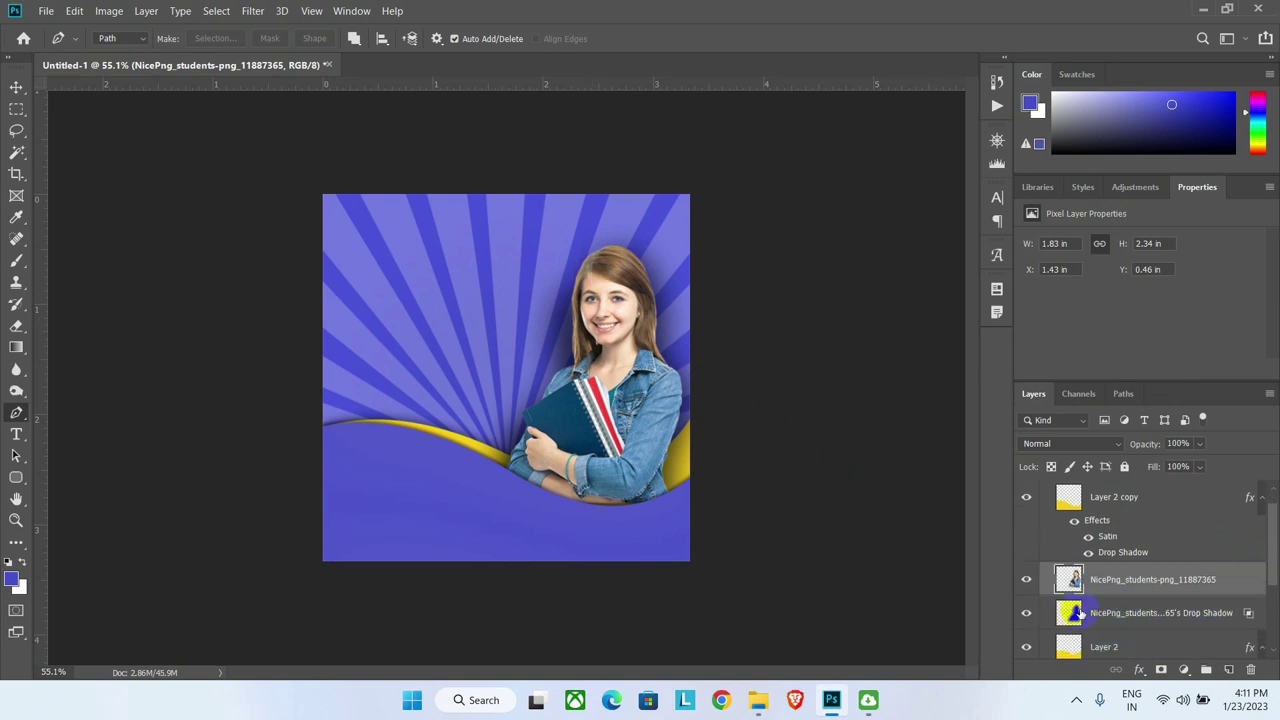
# Step: Mask the drop shadow layer and paint out the part beside the girl's head
pyautogui.click(1070, 614)
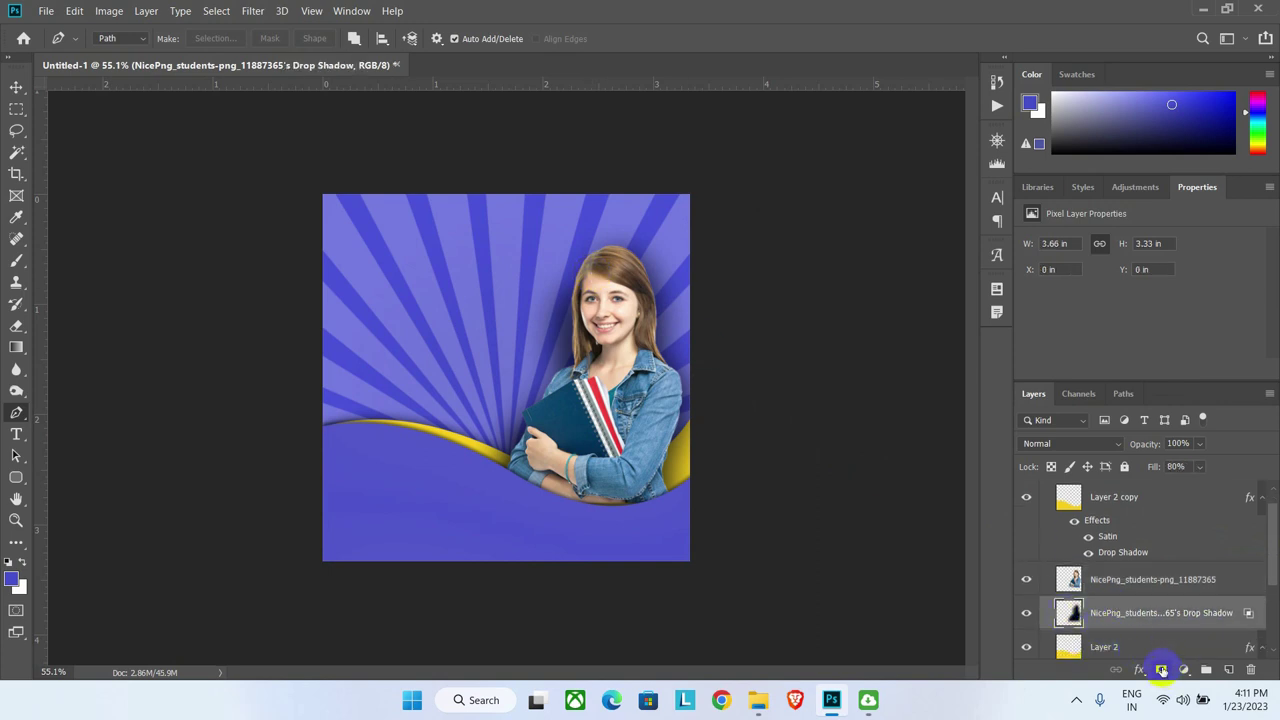
pyautogui.click(1161, 669)
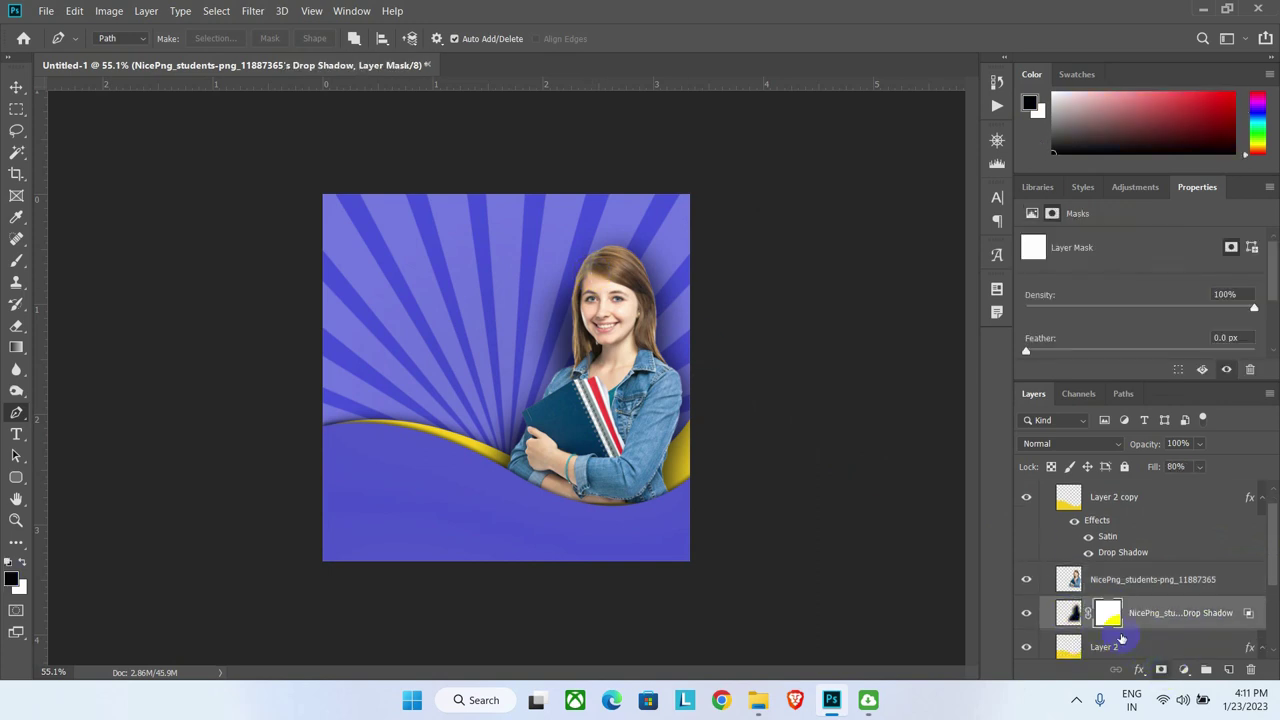
pyautogui.click(17, 262)
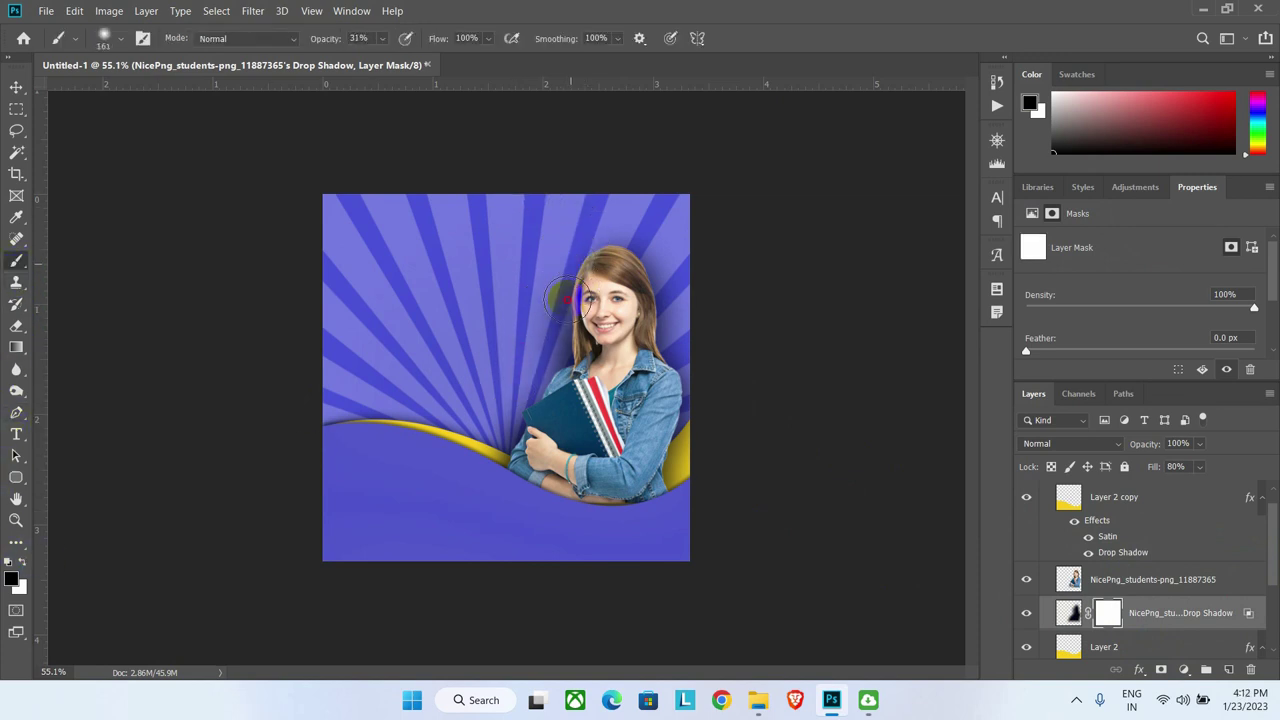
pyautogui.moveTo(566, 298); pyautogui.dragTo(494, 420)
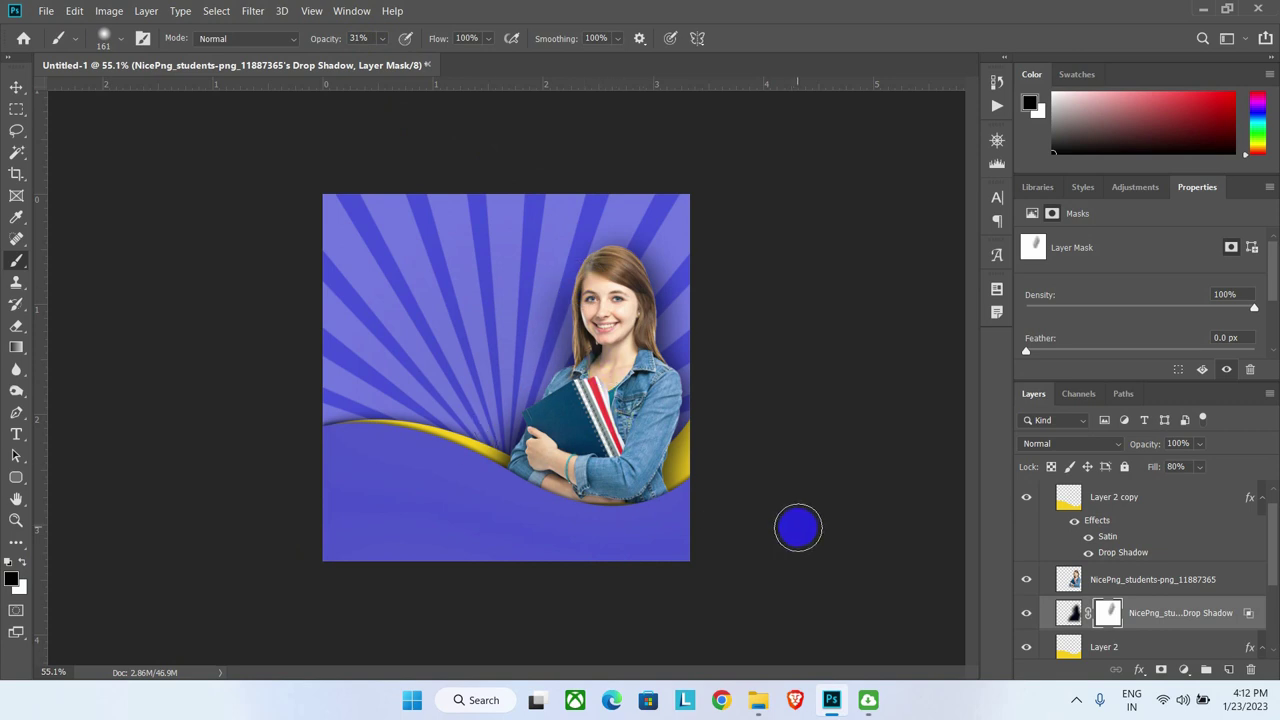
# Step: Select the student photo layer together with its drop shadow layer
pyautogui.press('capslock')
pyautogui.click(1128, 586)
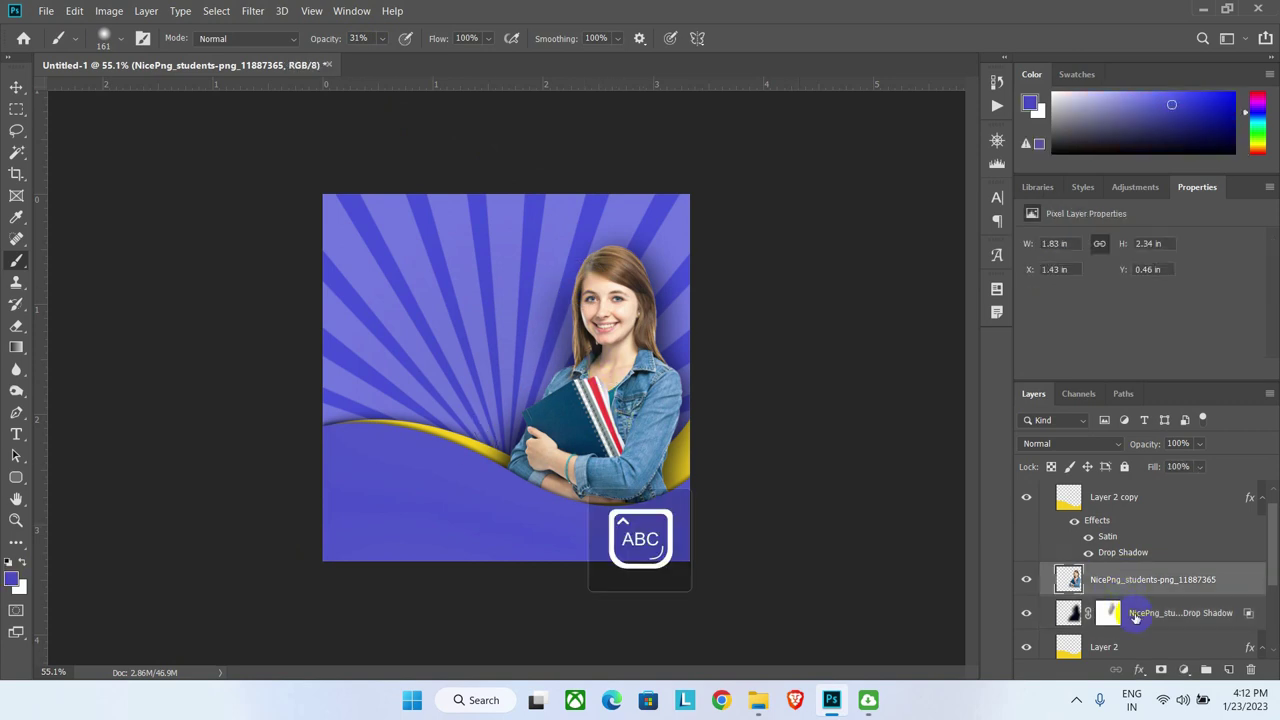
pyautogui.keyDown('shift'); pyautogui.click(1138, 619); pyautogui.keyUp('shift')
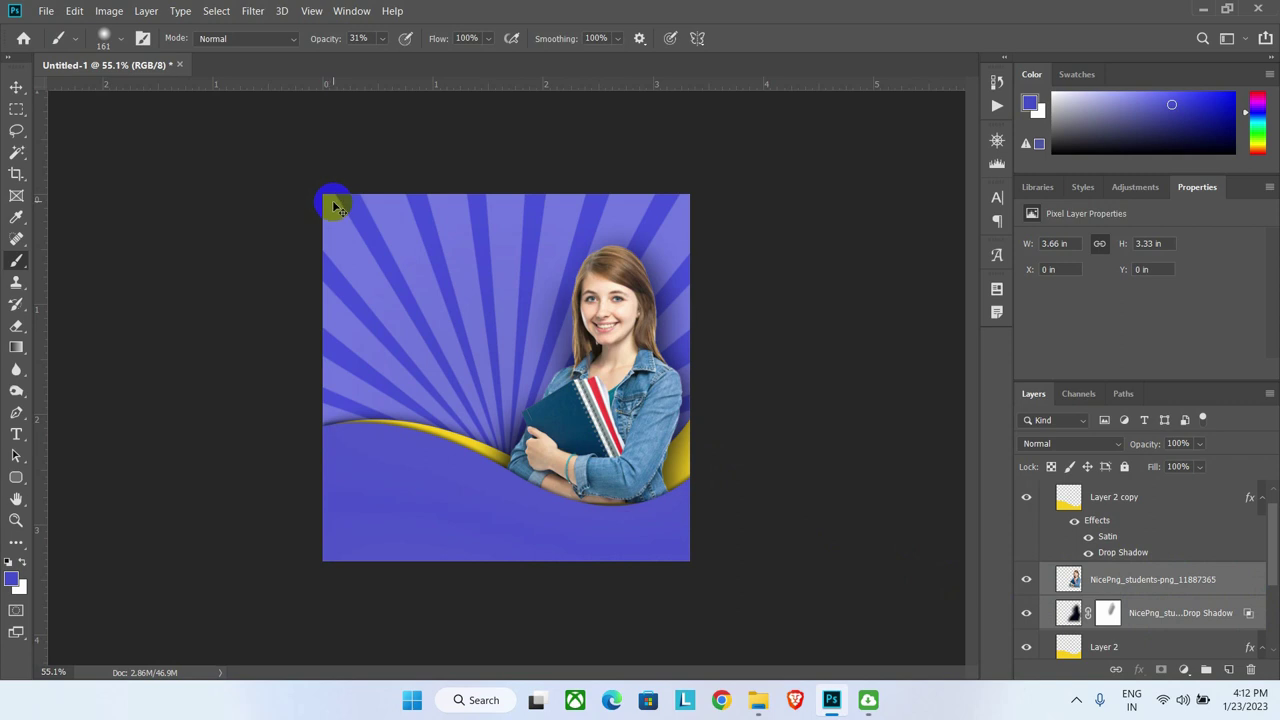
# Step: Shift the selected student layers slightly to the left
pyautogui.hotkey('ctrl', 't')
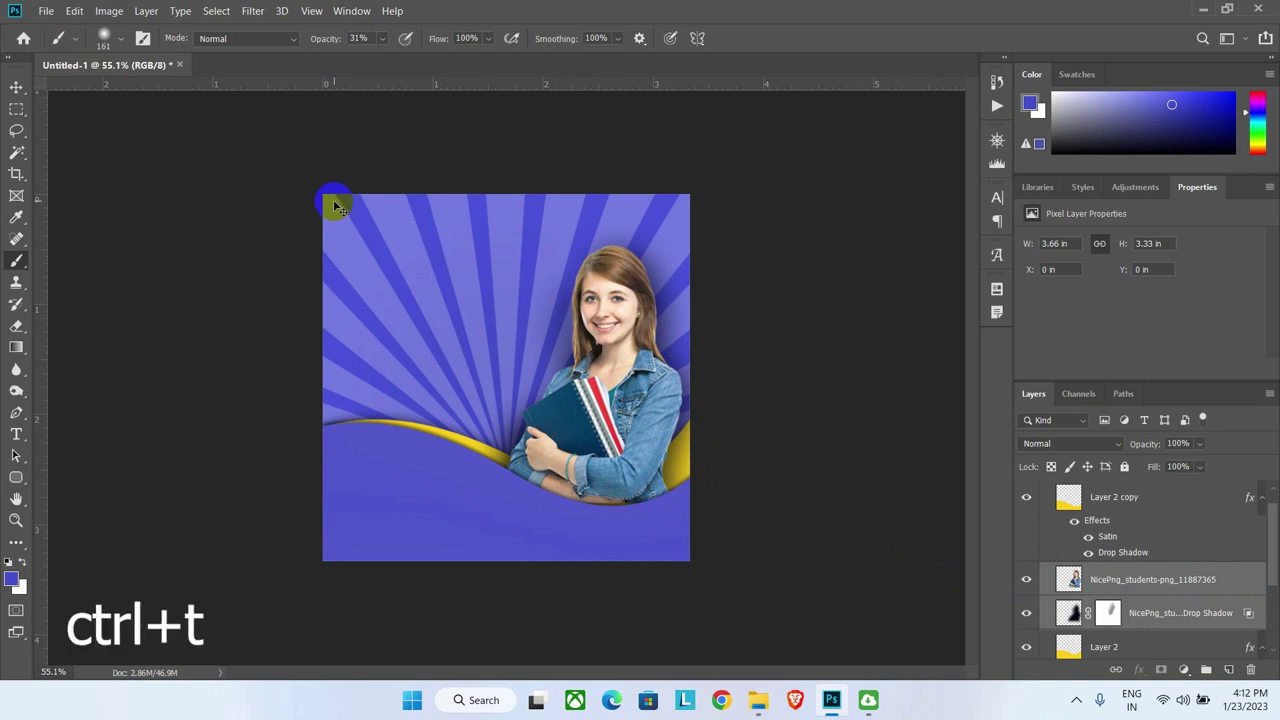
pyautogui.moveTo(582, 368); pyautogui.dragTo(575, 370)
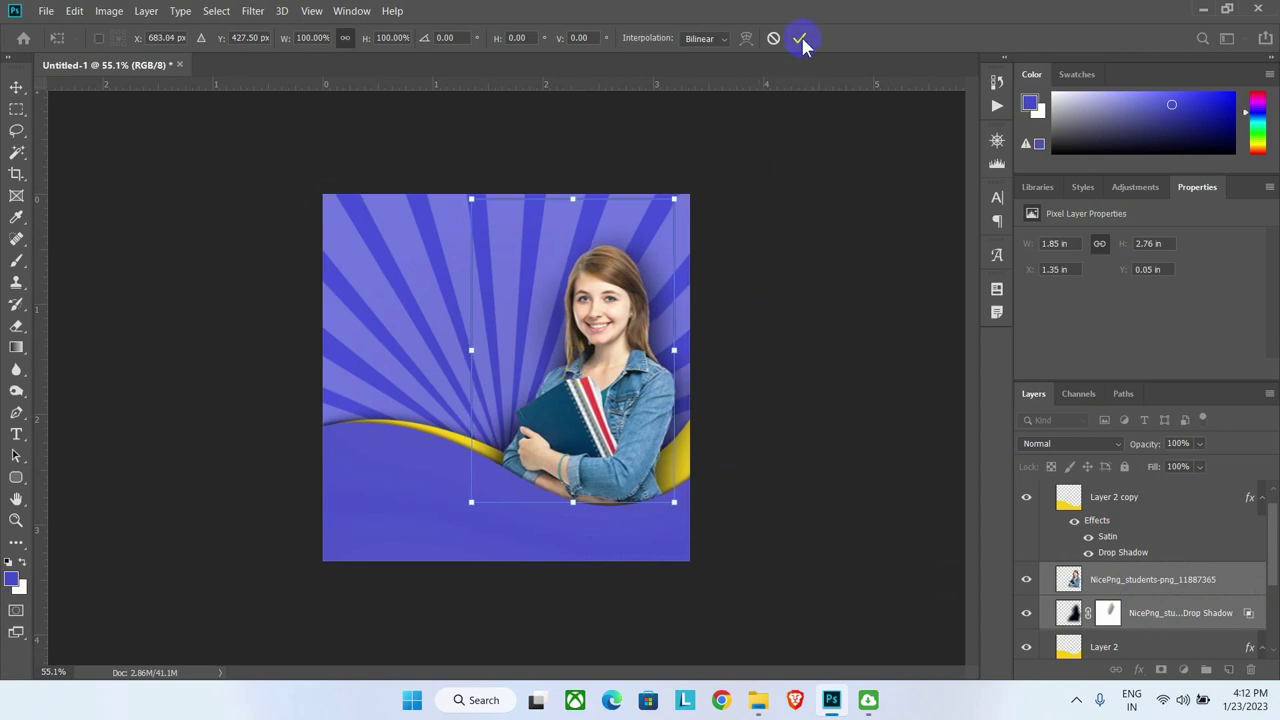
pyautogui.click(799, 38)
# Step: Group all poster layers from bottom shape to the background into 'base template'
pyautogui.click(1097, 494)
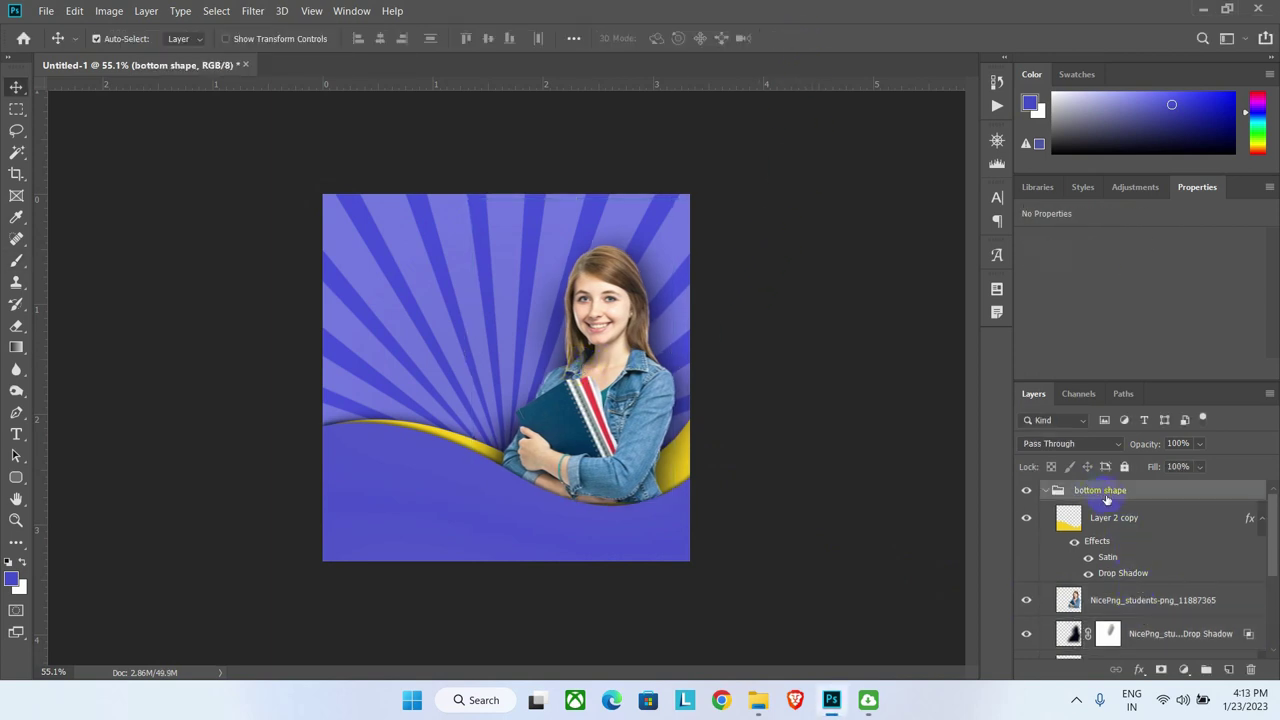
pyautogui.scroll(-3, 1126, 595)
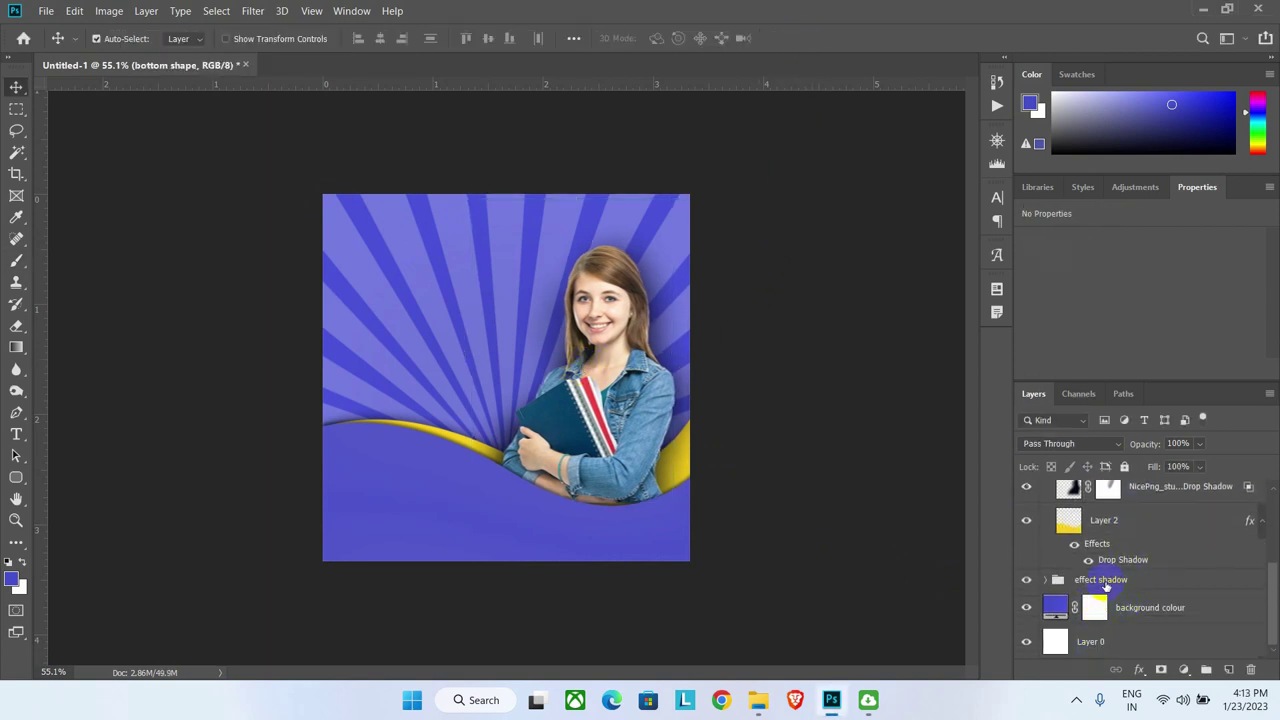
pyautogui.keyDown('shift'); pyautogui.click(1125, 612); pyautogui.keyUp('shift')
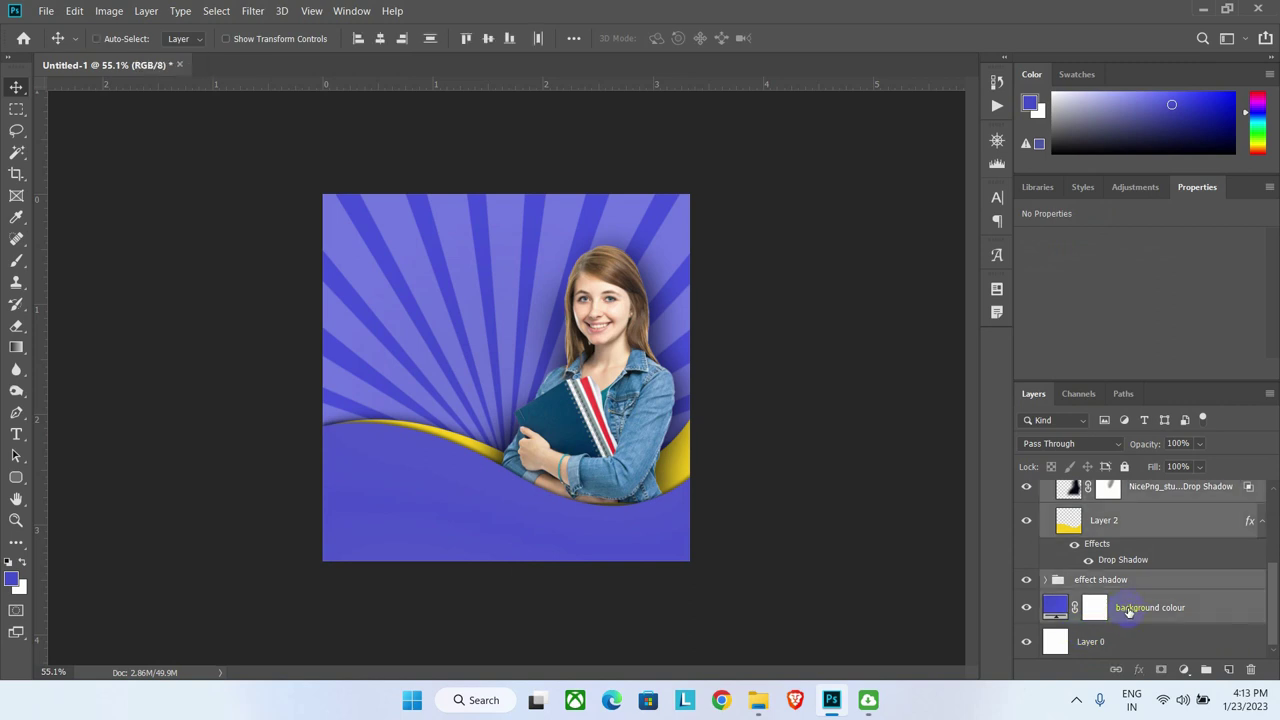
pyautogui.hotkey('ctrl', 'g')
pyautogui.doubleClick(1089, 490)
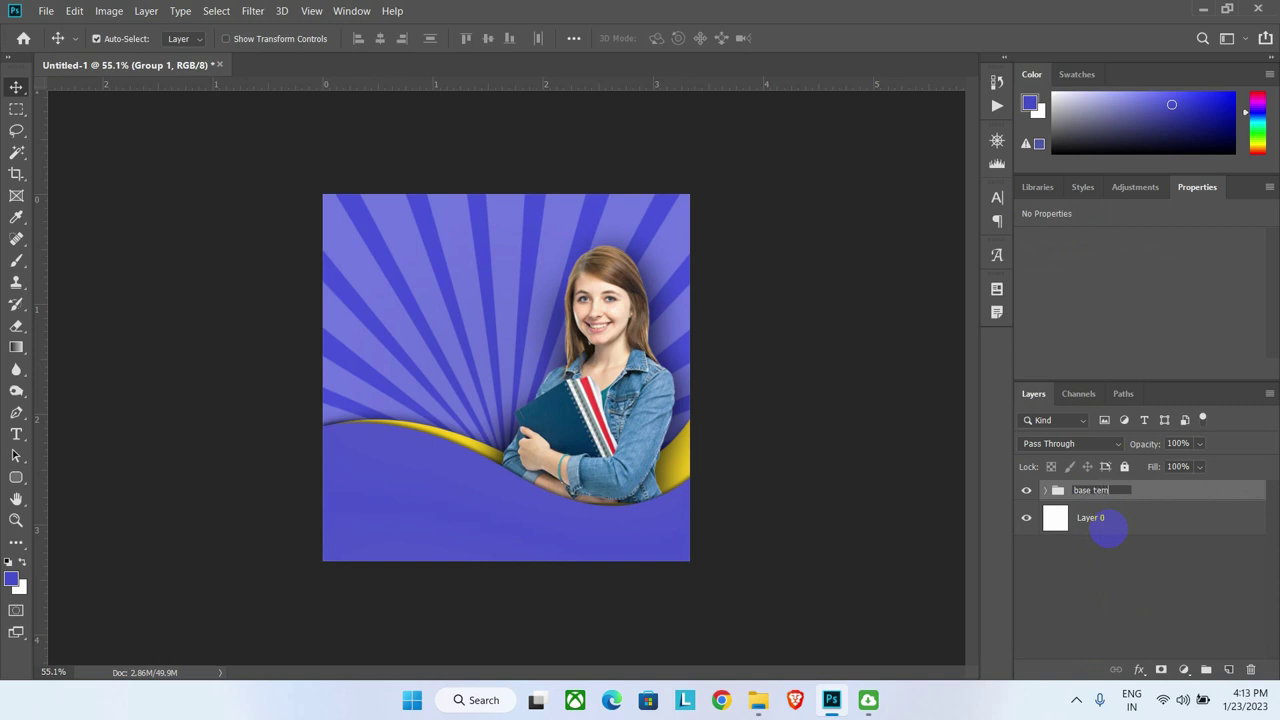
pyautogui.click(1109, 531)
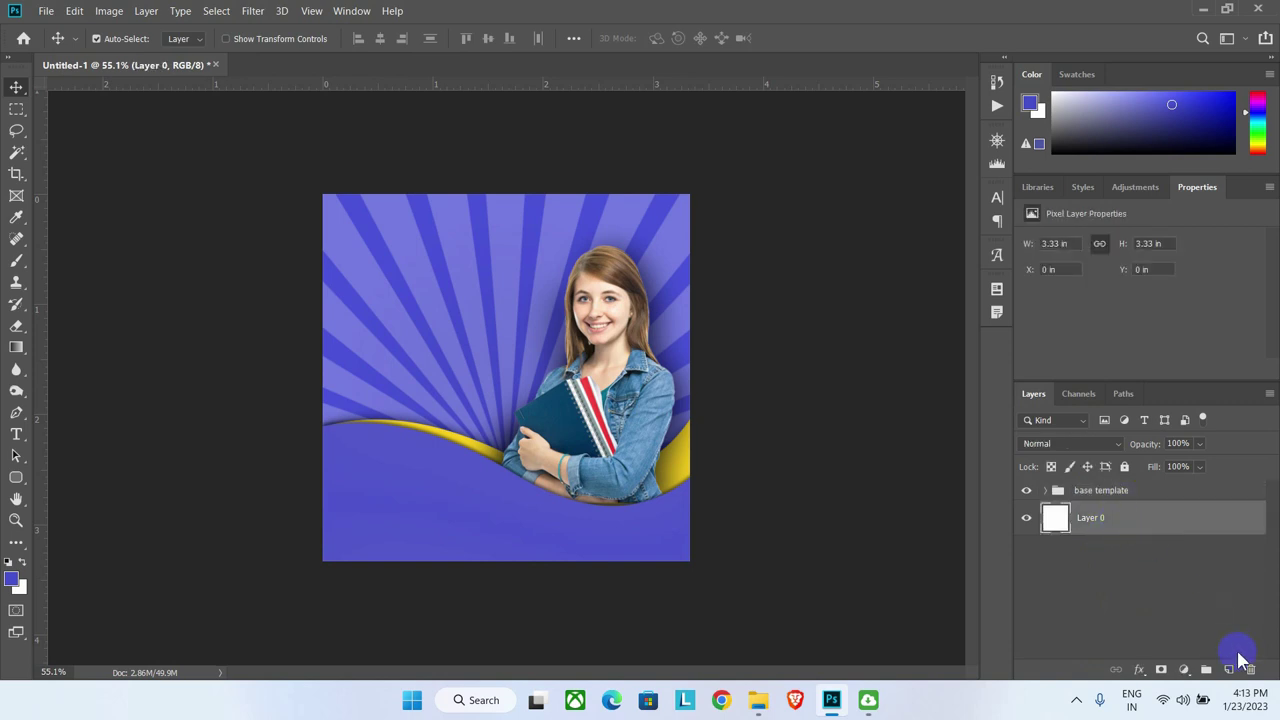
# Step: Delete Layer 0 and add a new empty layer
pyautogui.click(1250, 670)
pyautogui.click(591, 270)
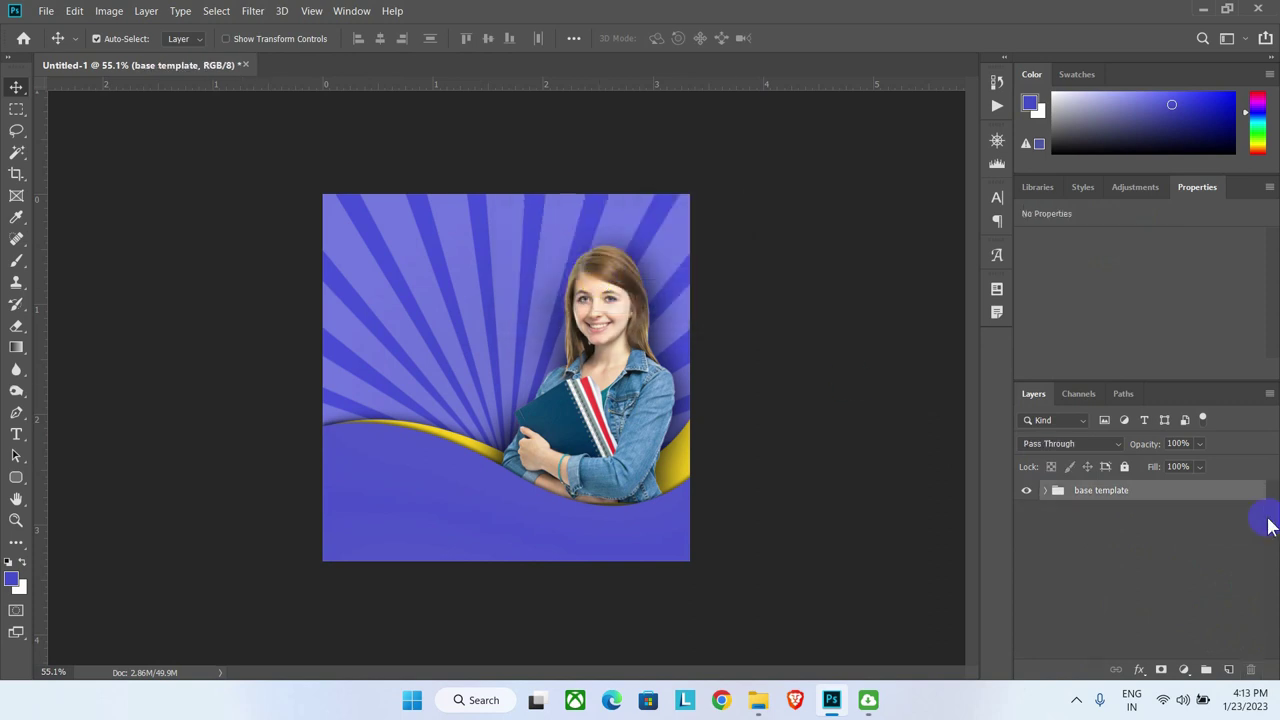
pyautogui.click(1228, 670)
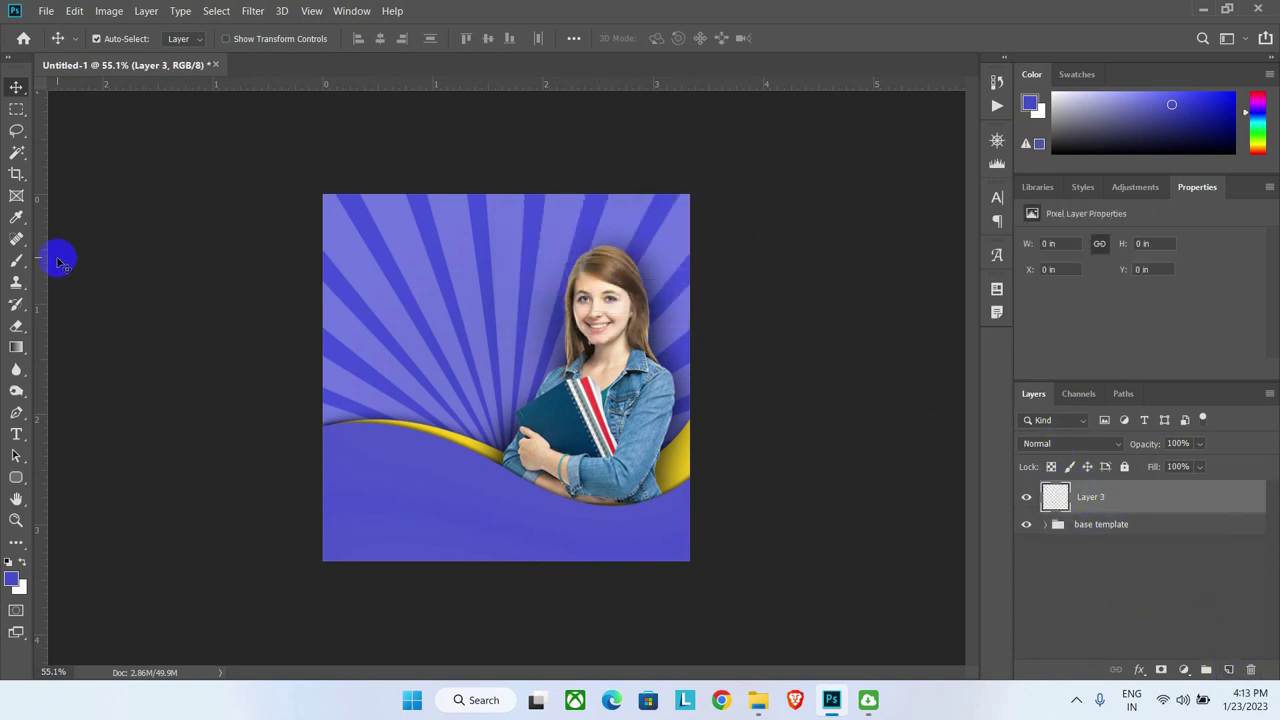
# Step: Create a guide layout with 0.2 in margins on all sides and no columns
pyautogui.moveTo(320, 290)
pyautogui.mouseDown()
pyautogui.moveTo(400, 277)
pyautogui.moveTo(359, 221)
pyautogui.mouseUp()
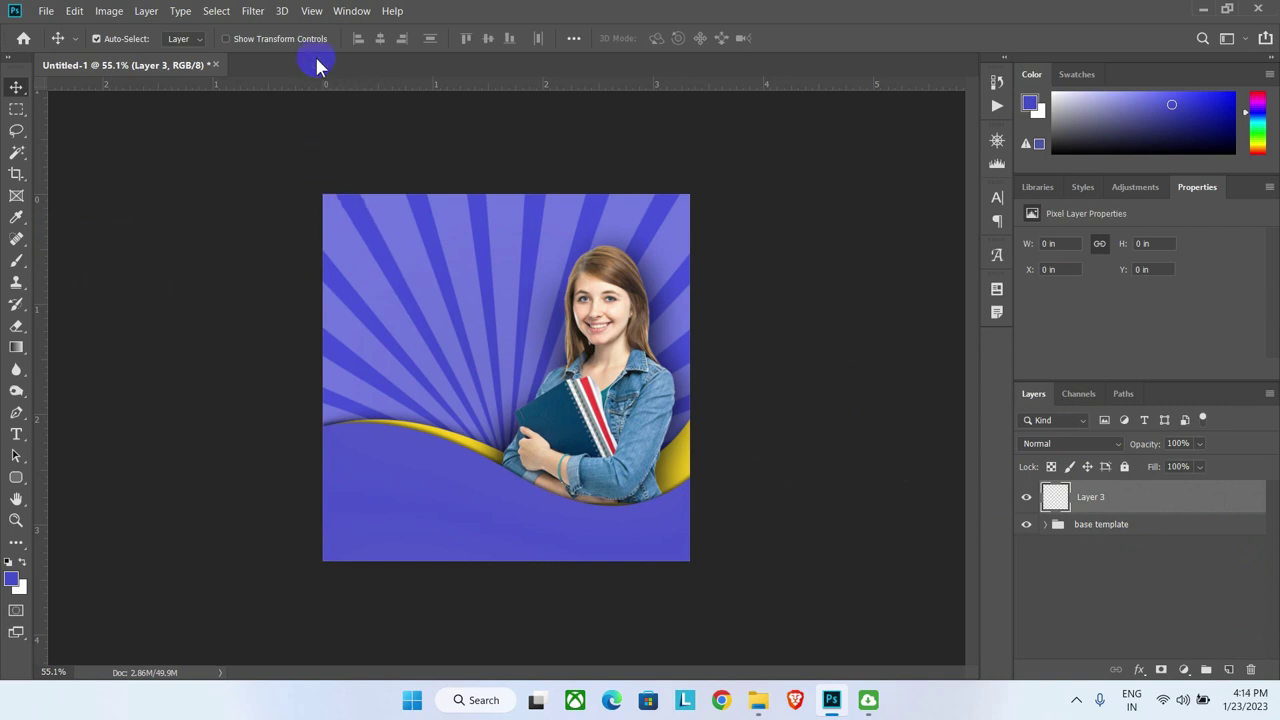
pyautogui.click(312, 12)
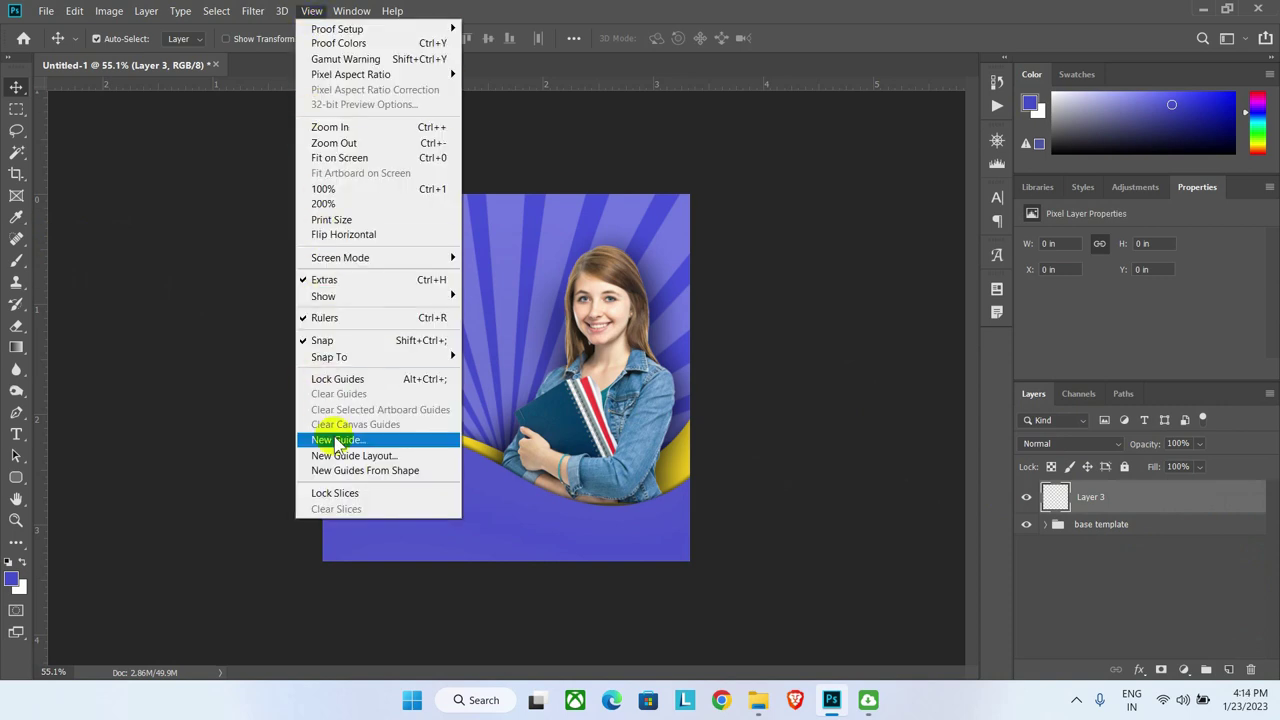
pyautogui.click(352, 462)
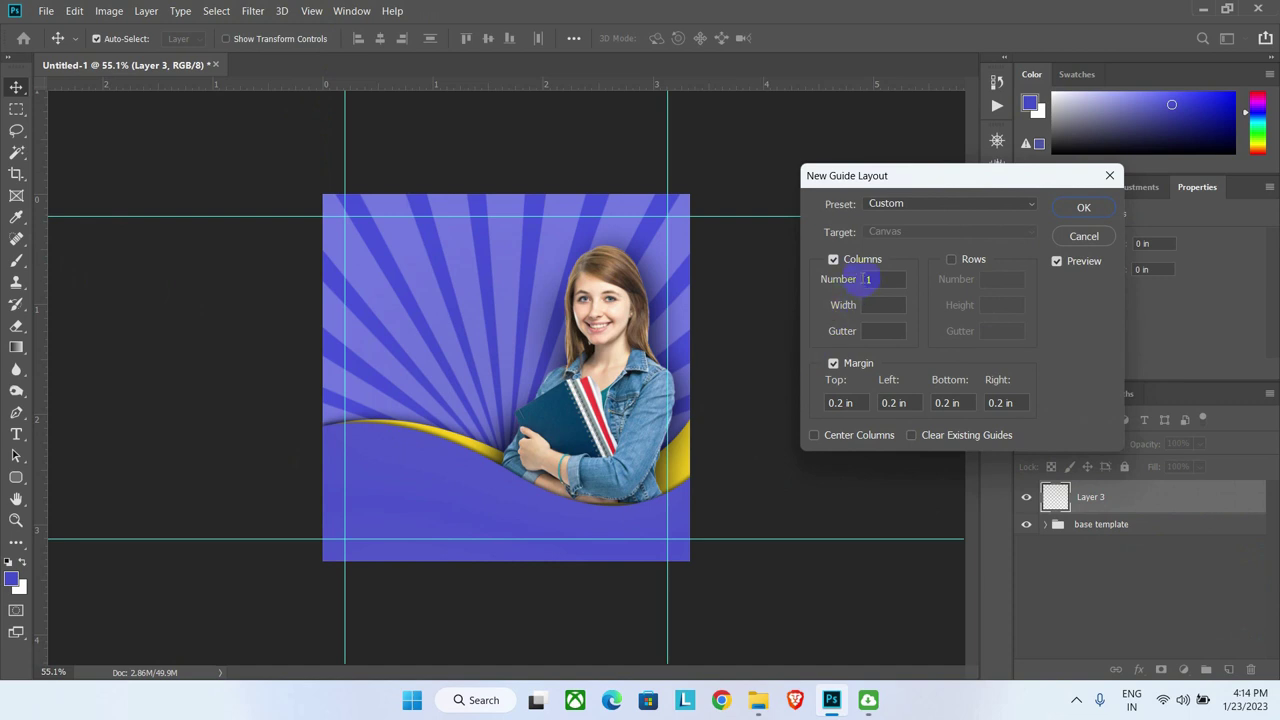
pyautogui.click(834, 261)
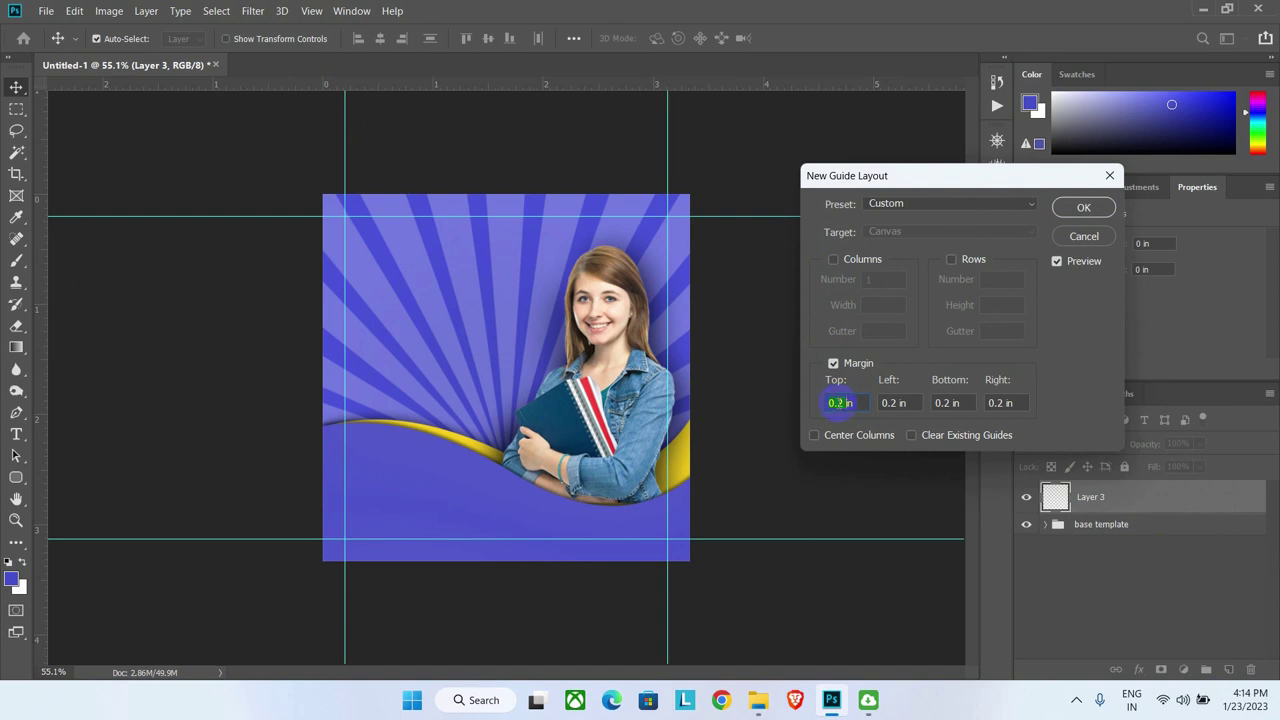
pyautogui.click(1097, 210)
pyautogui.click(340, 228)
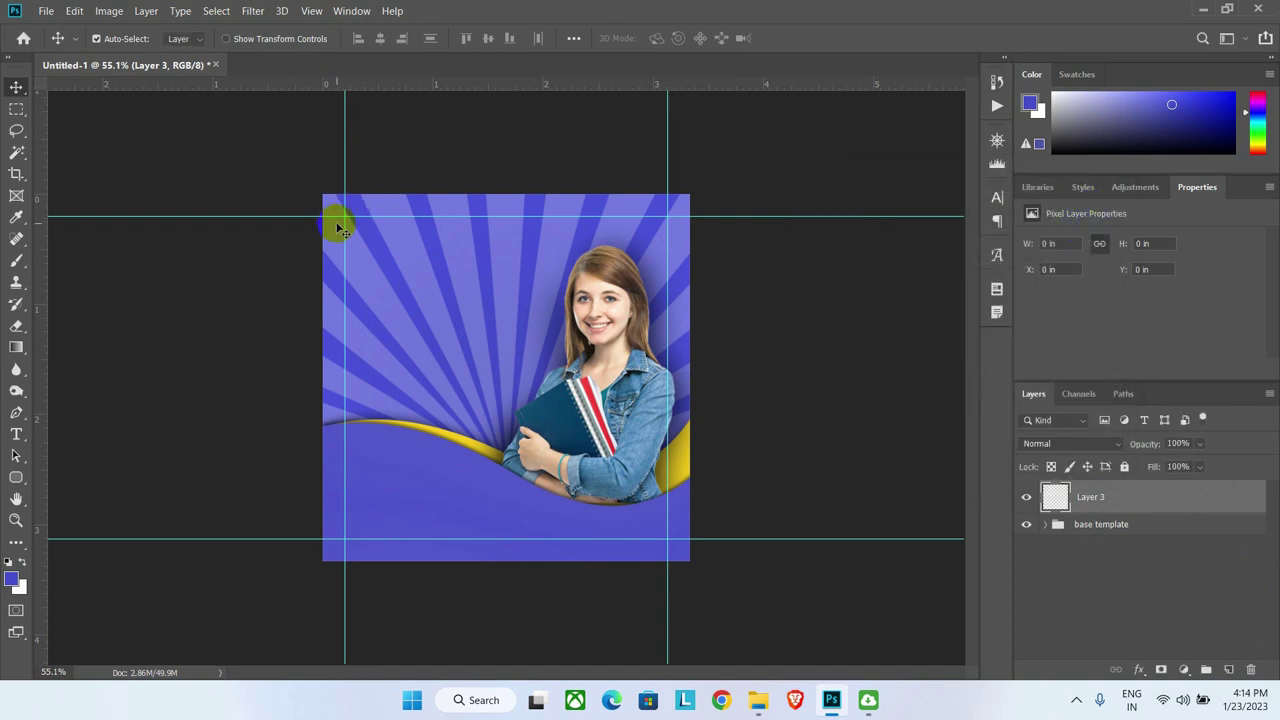
# Step: Draw a text box at the top-left margin and type the 2023 headline
pyautogui.click(648, 207)
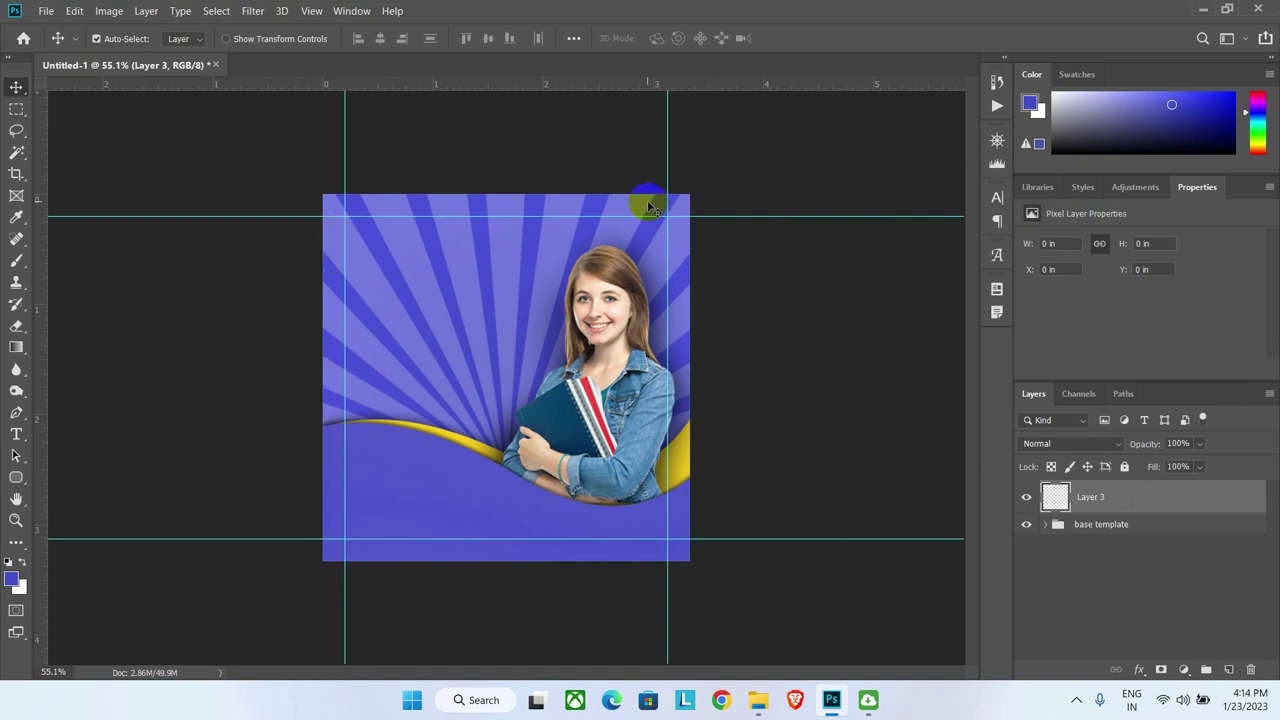
pyautogui.click(16, 435)
pyautogui.moveTo(360, 236); pyautogui.dragTo(503, 271)
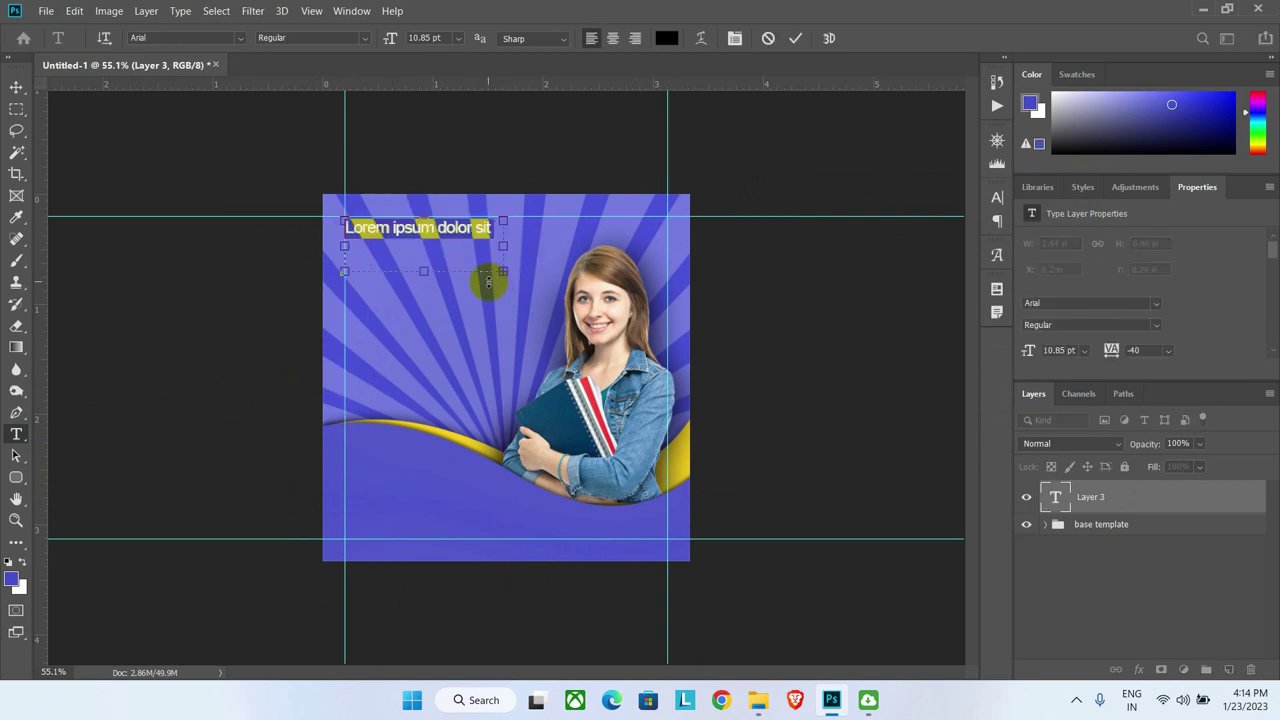
pyautogui.write('2023')
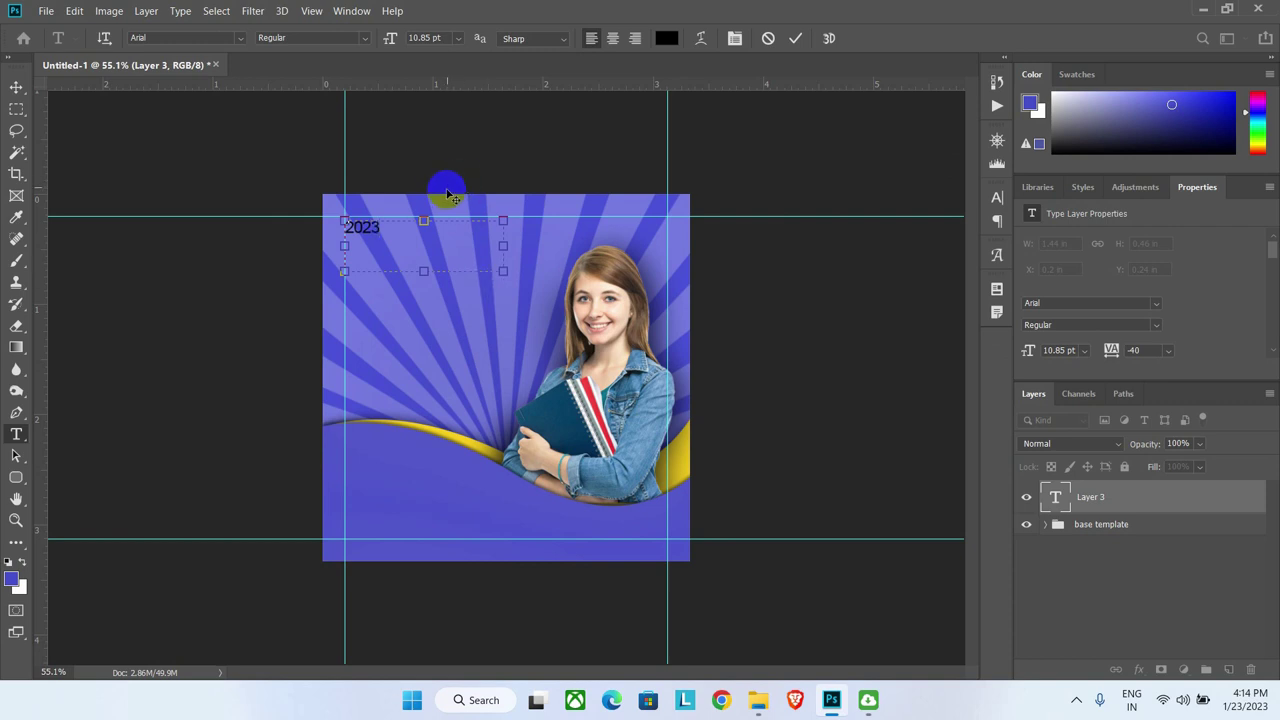
# Step: Set 2023 to Acumin Variable Concept SemiCondensed Black at 30 pt
pyautogui.click(998, 198)
pyautogui.click(860, 219)
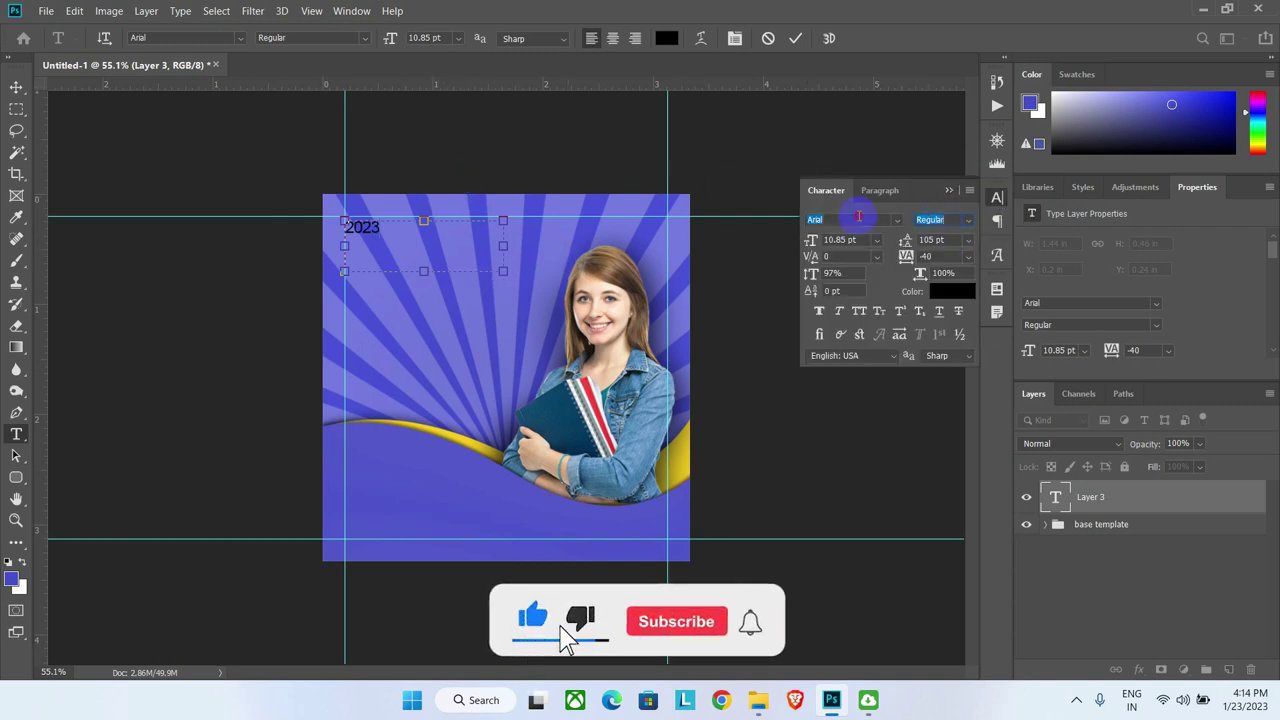
pyautogui.write('ac')
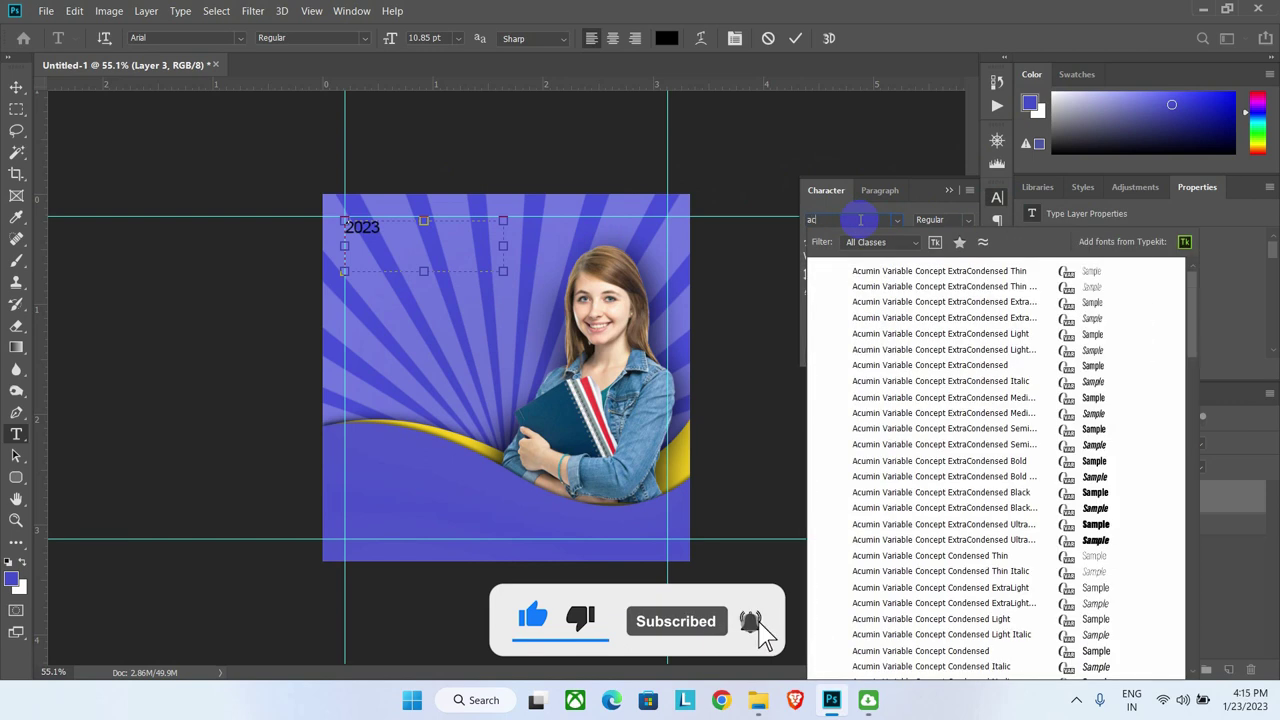
pyautogui.write('umin Variable ...')
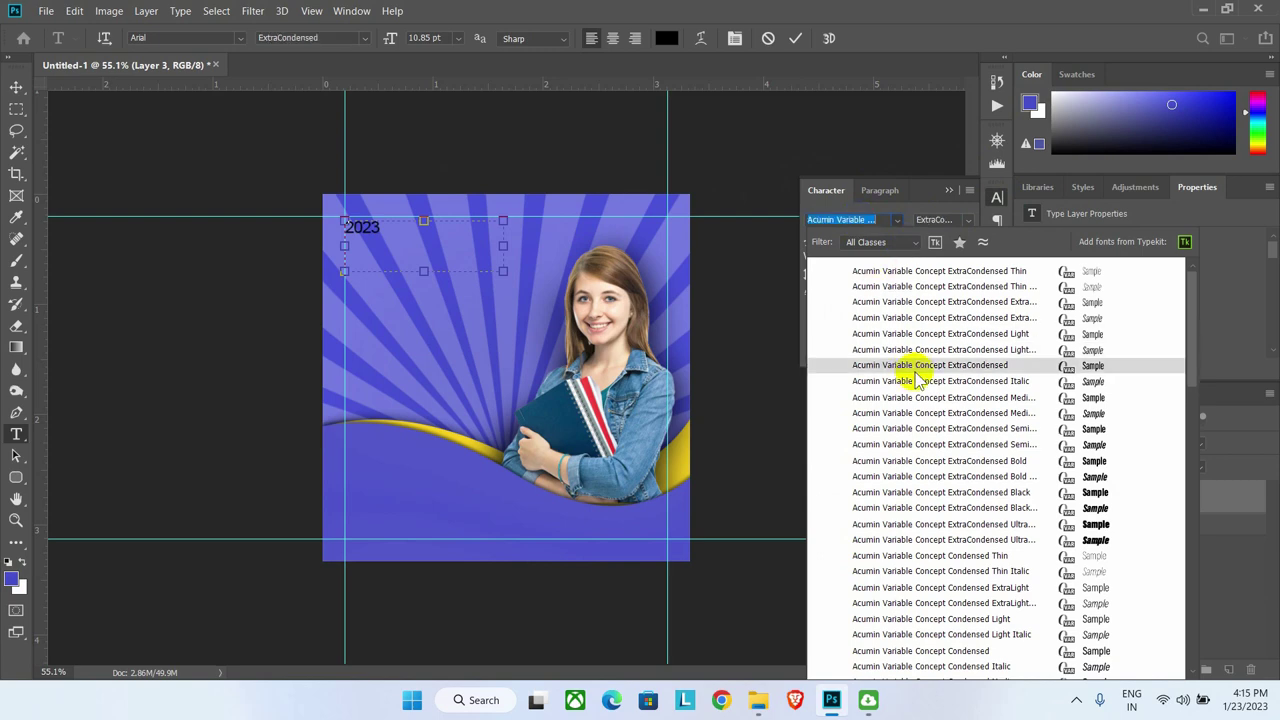
pyautogui.scroll(-3, 918, 380)
pyautogui.scroll(-12, 928, 530)
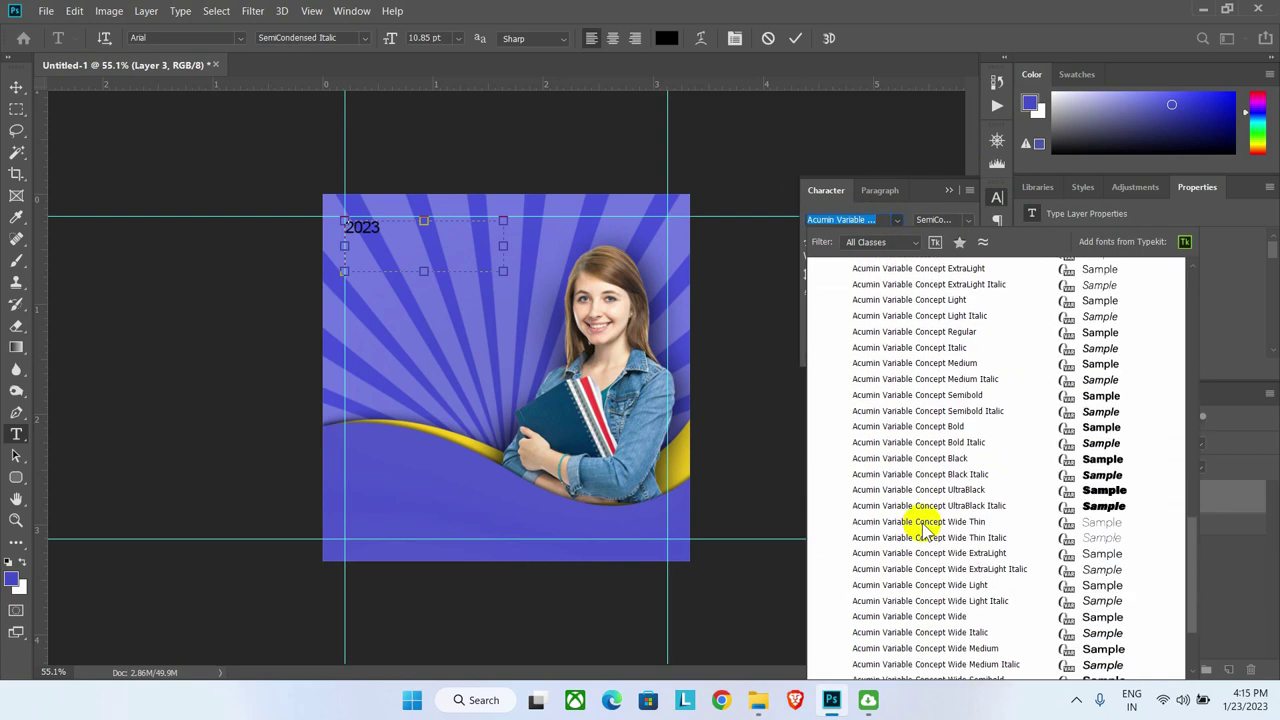
pyautogui.click(930, 358)
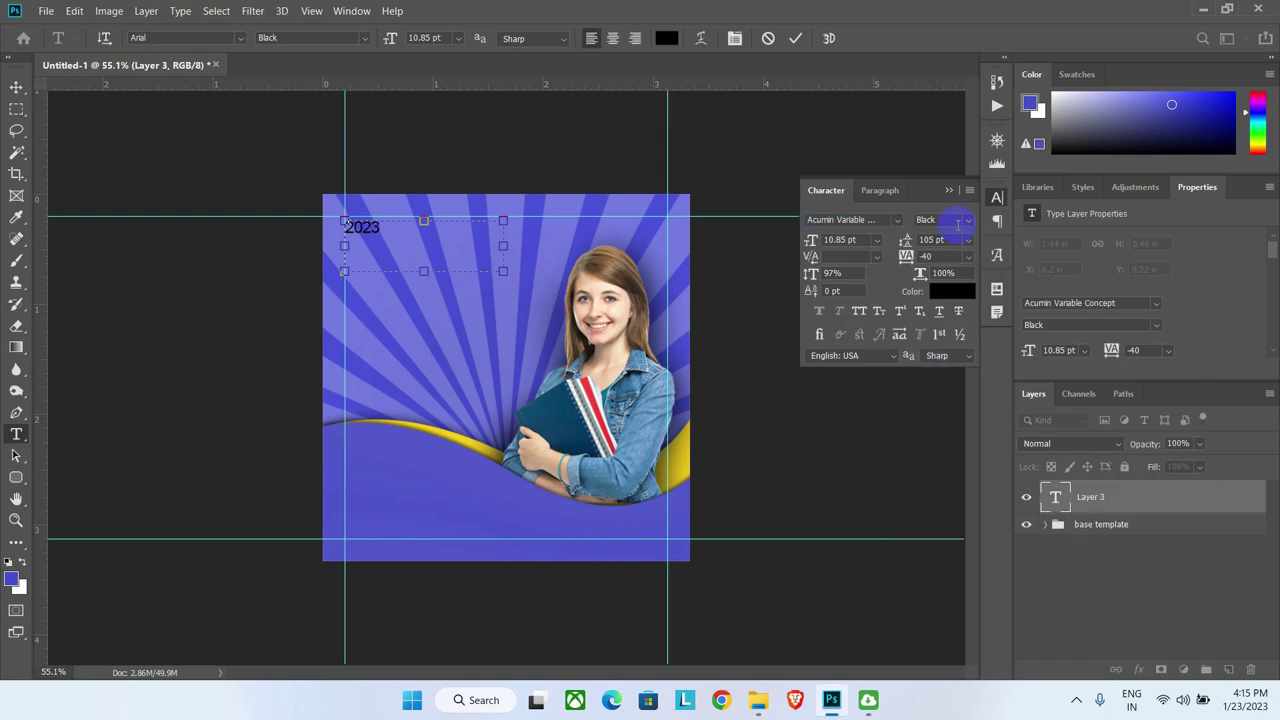
pyautogui.click(958, 221)
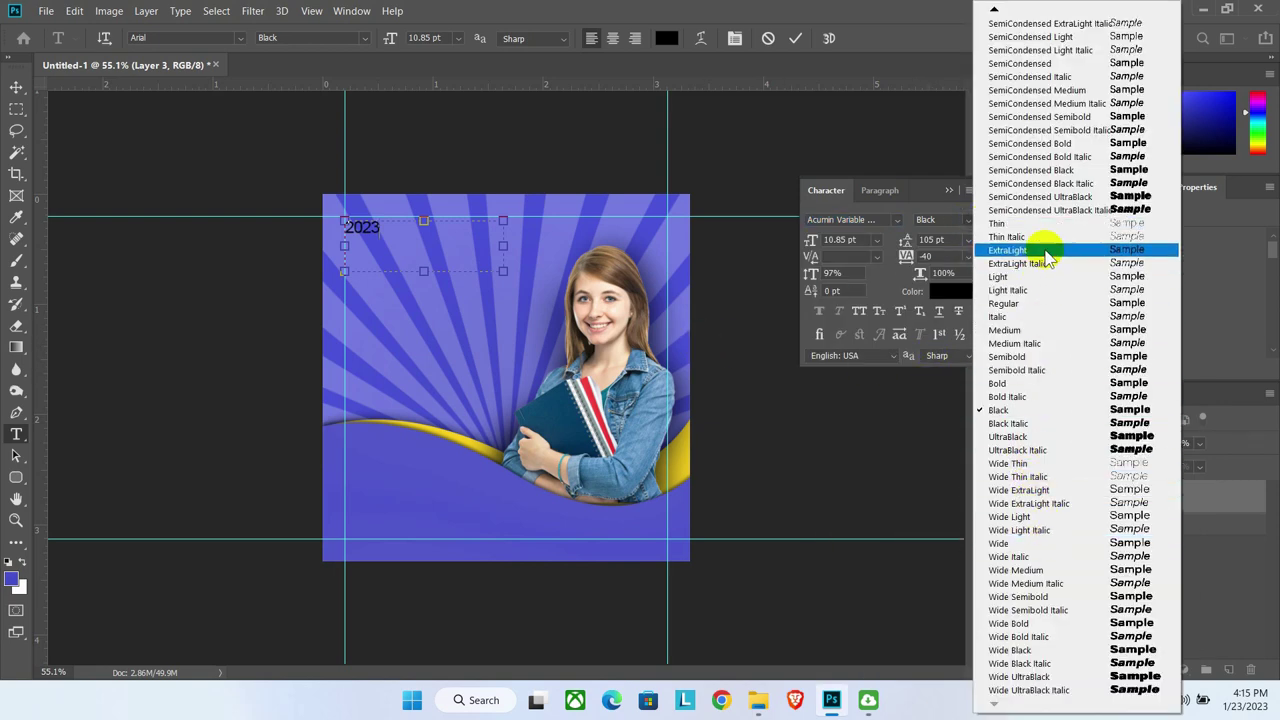
pyautogui.click(1035, 170)
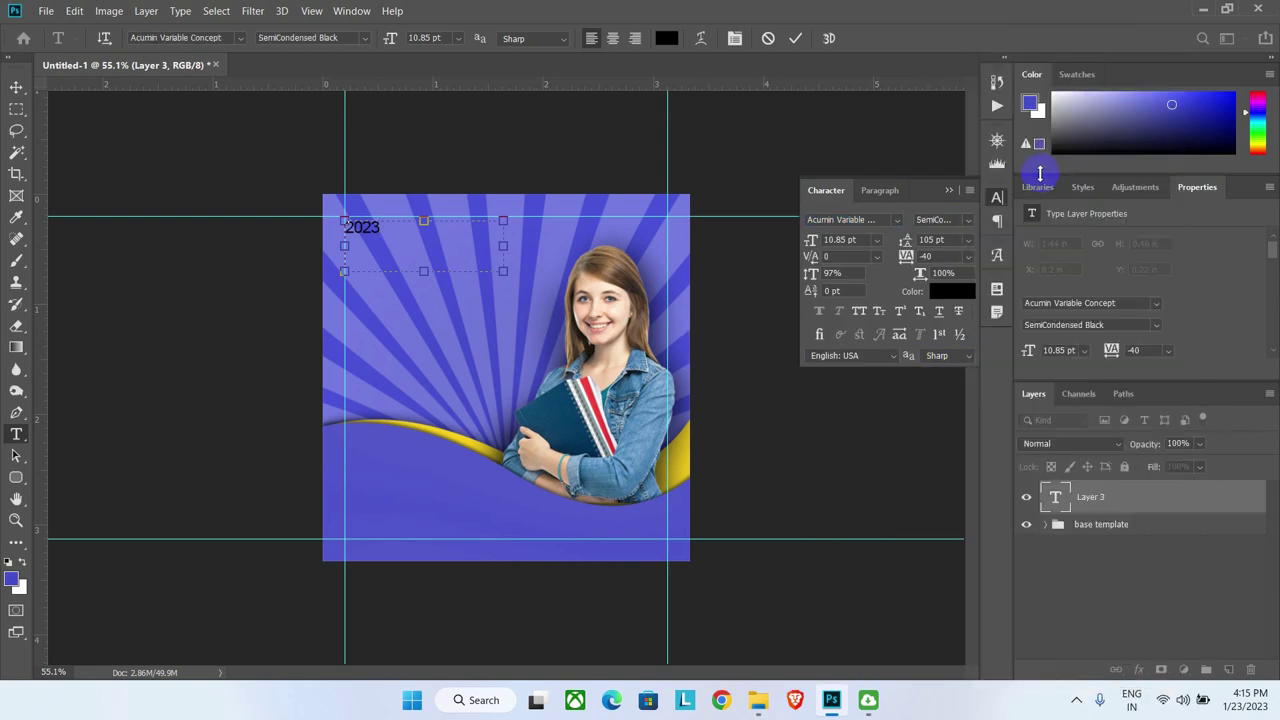
pyautogui.click(861, 241)
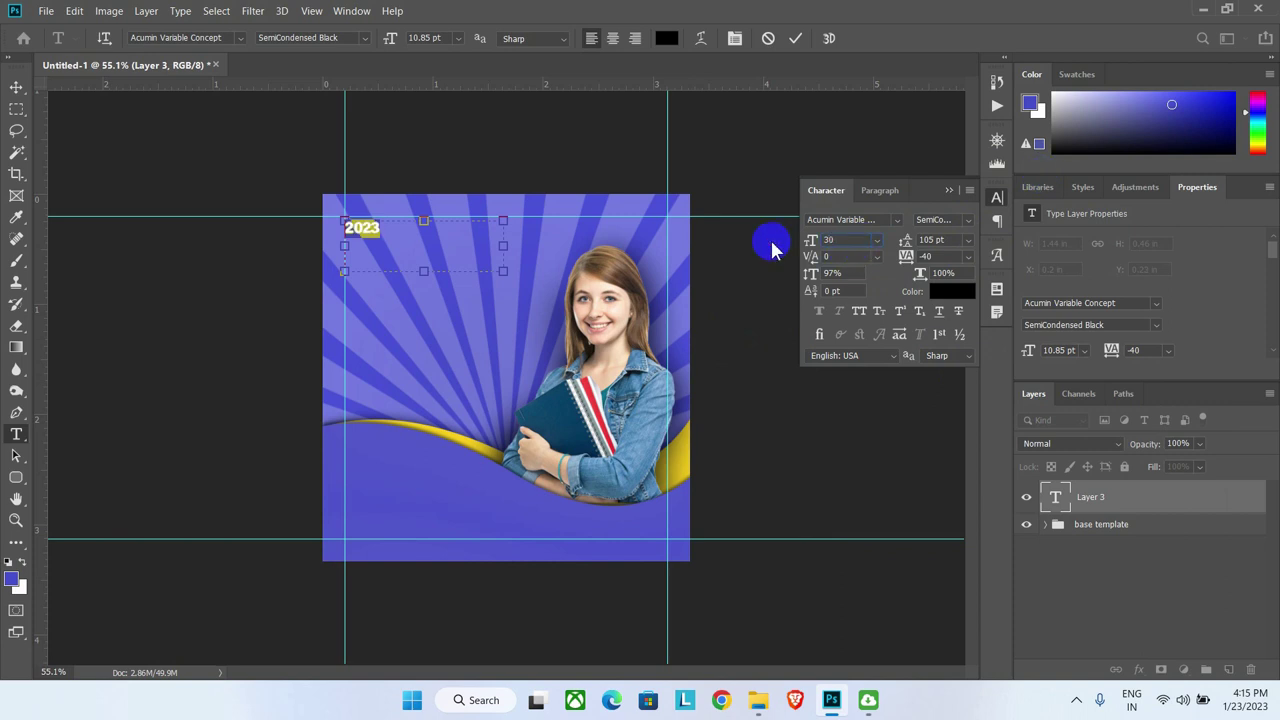
pyautogui.click(846, 273)
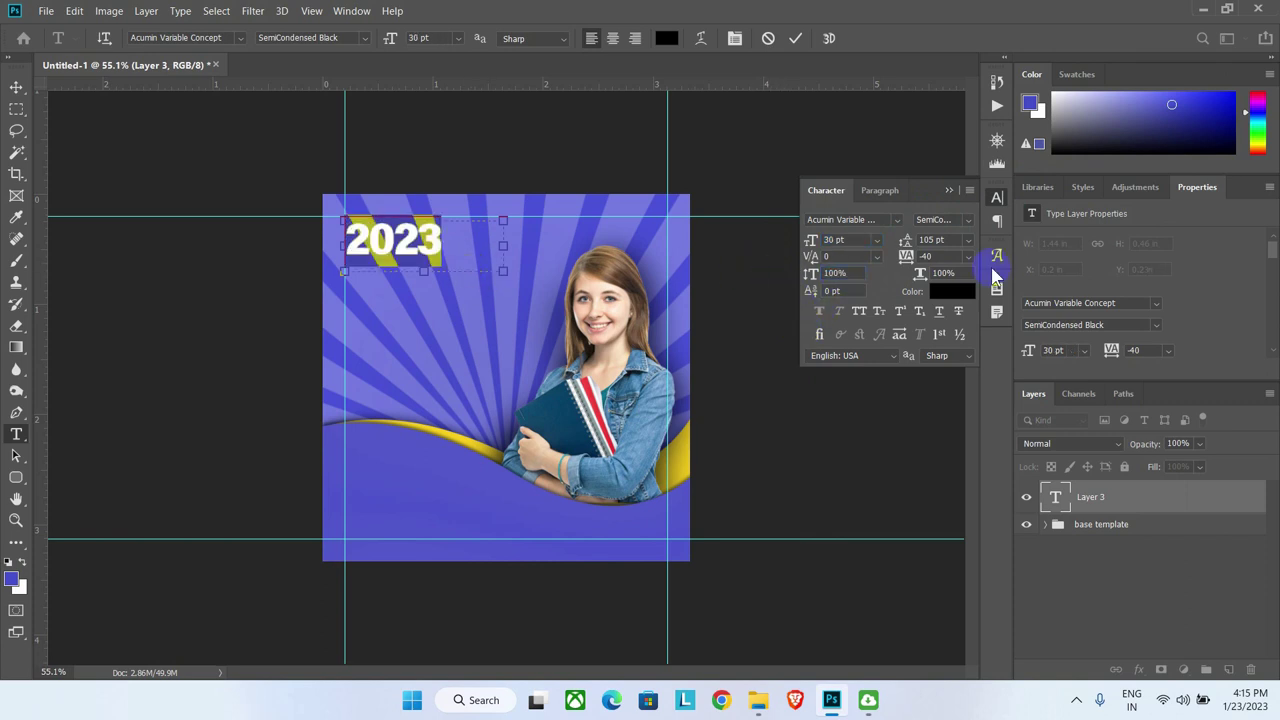
pyautogui.click(950, 190)
# Step: Commit the 2023 text and move it closer to the top-left corner
pyautogui.click(16, 88)
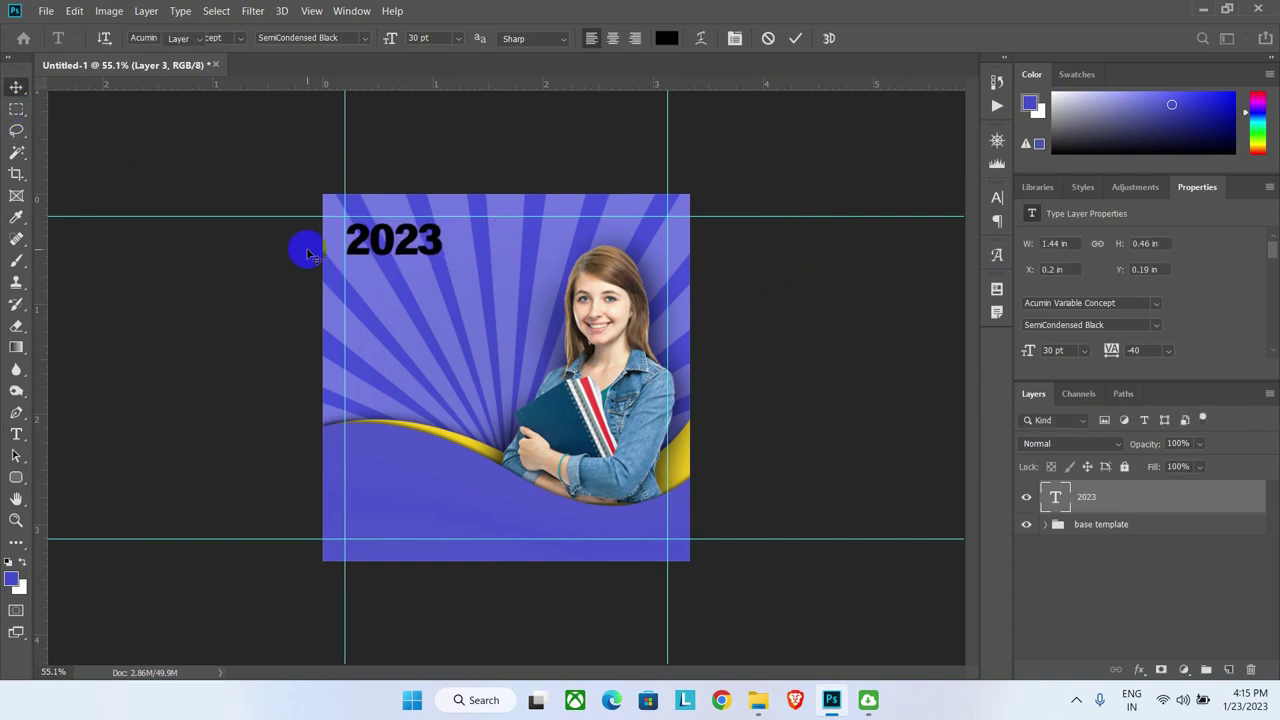
pyautogui.moveTo(359, 243); pyautogui.dragTo(345, 239)
pyautogui.click(16, 434)
# Step: Change the 2023 text colour to white
pyautogui.doubleClick(395, 232)
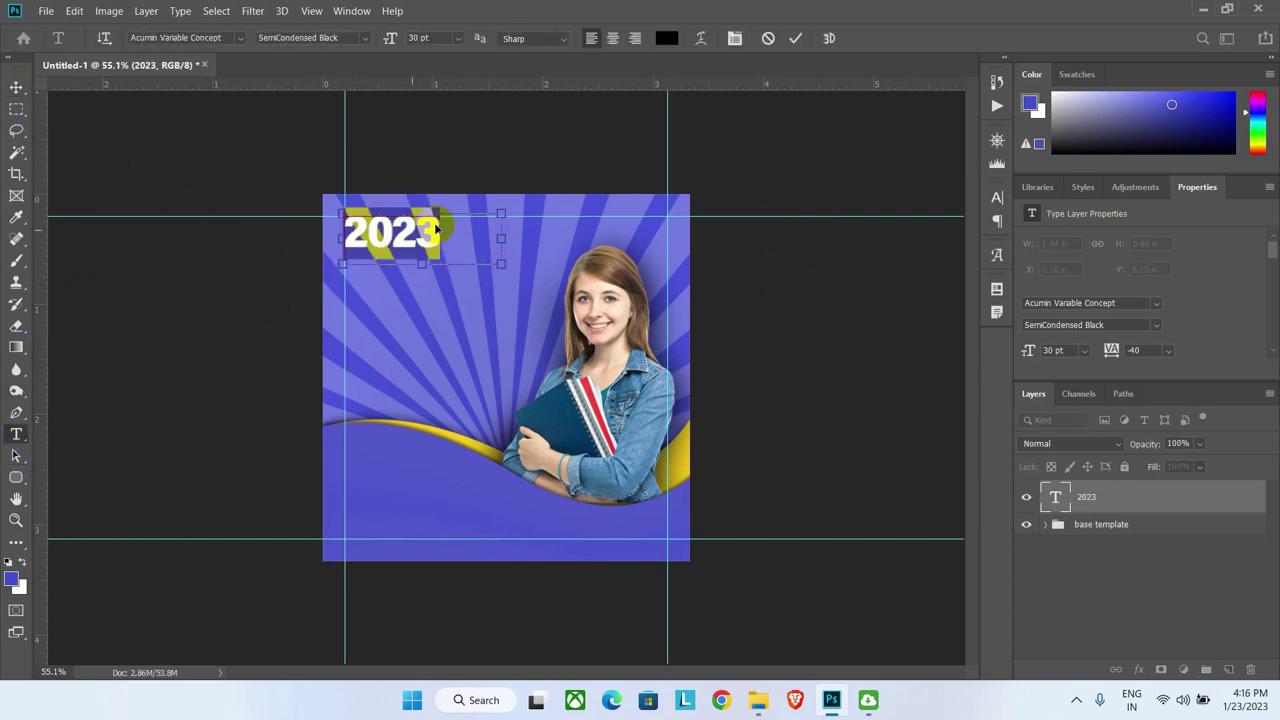
pyautogui.click(665, 38)
pyautogui.click(986, 212)
pyautogui.click(1132, 201)
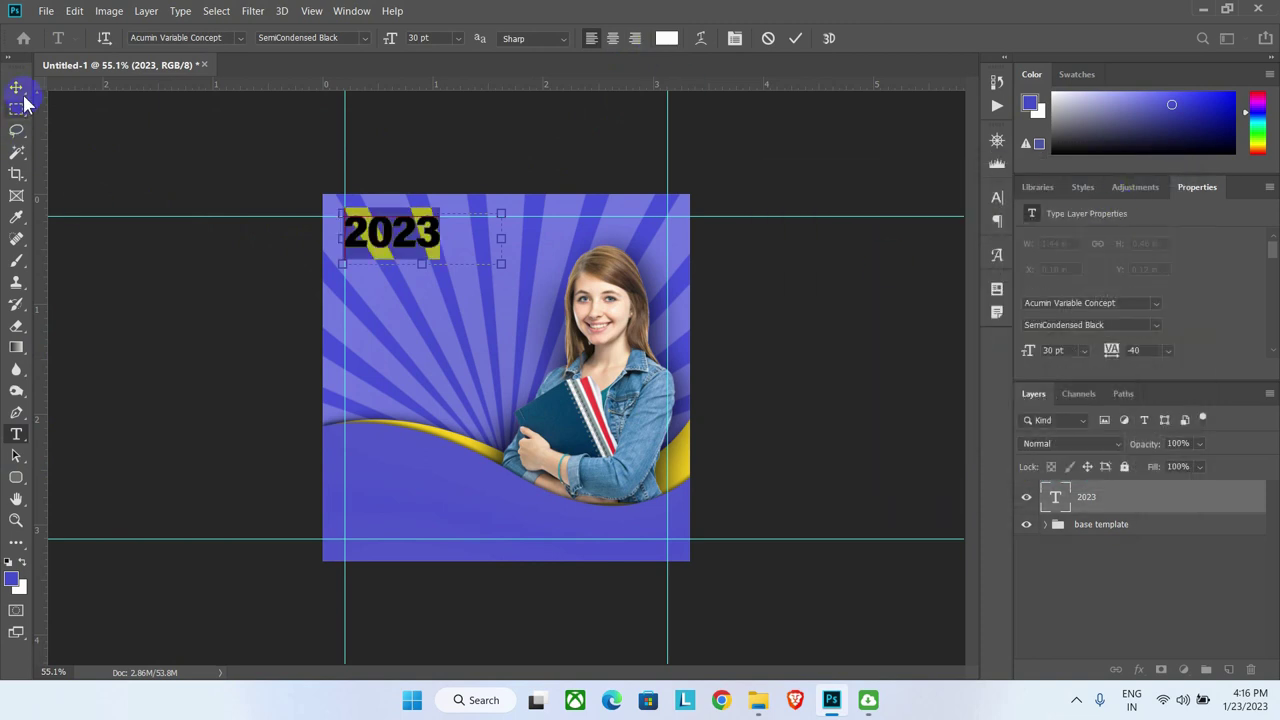
pyautogui.click(16, 88)
# Step: Duplicate 2023 just below itself and retype the copy as 'ADMIS-'
pyautogui.click(408, 242)
pyautogui.moveTo(402, 234); pyautogui.dragTo(403, 269)
pyautogui.press('Down')
pyautogui.press('Down')
pyautogui.press('Down')
pyautogui.press('Down')
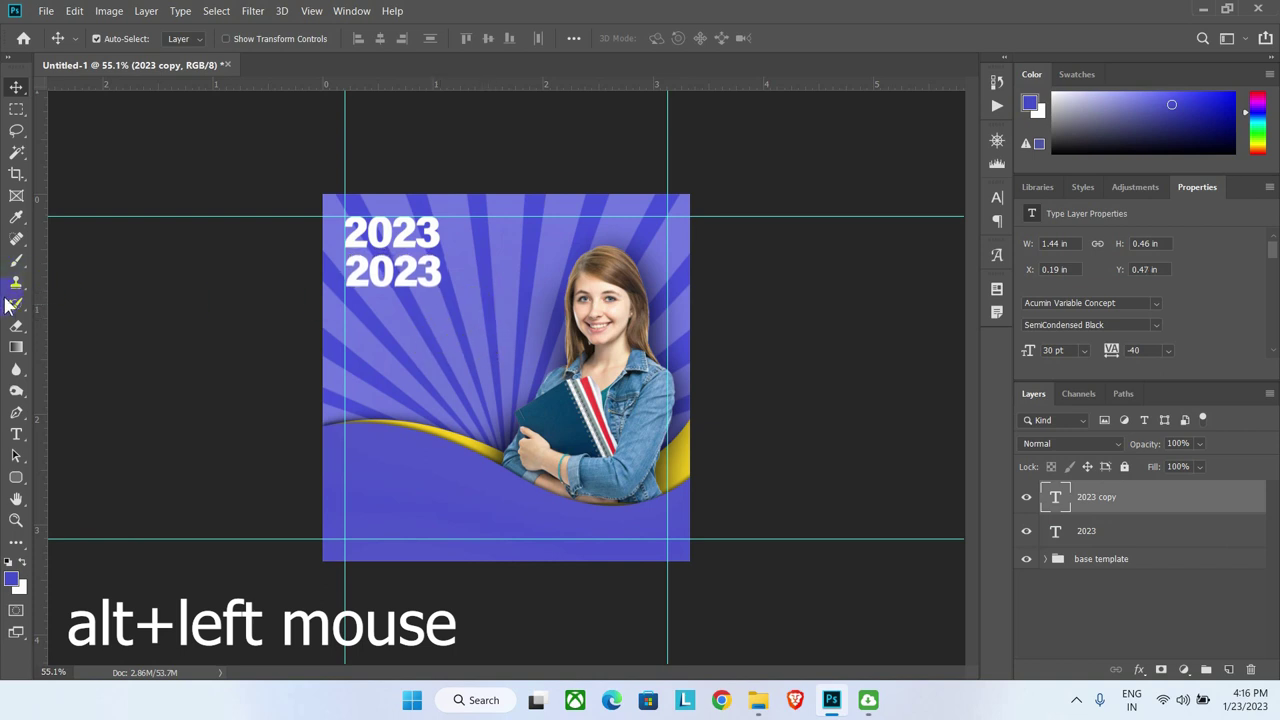
pyautogui.click(16, 434)
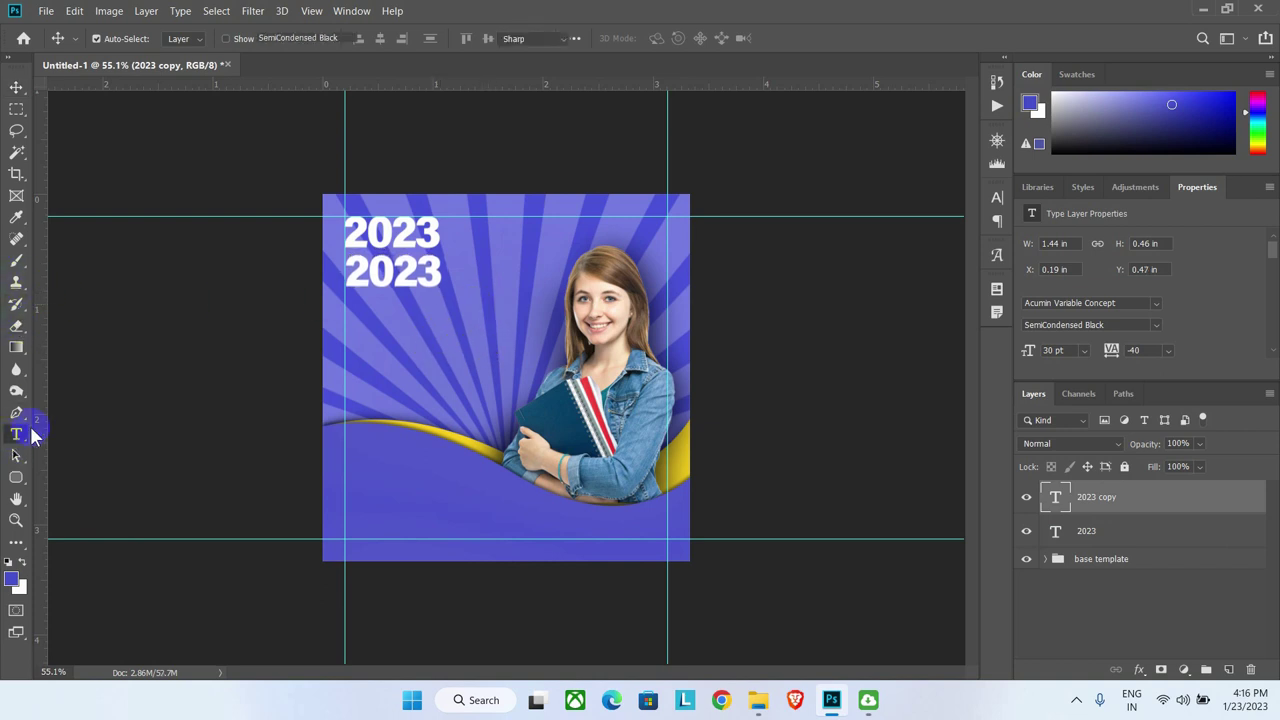
pyautogui.doubleClick(405, 272)
pyautogui.write('ADMIS-')
# Step: Restyle the new line in Acumin Variable Concept Wide Black Italic at 18 pt
pyautogui.doubleClick(405, 272)
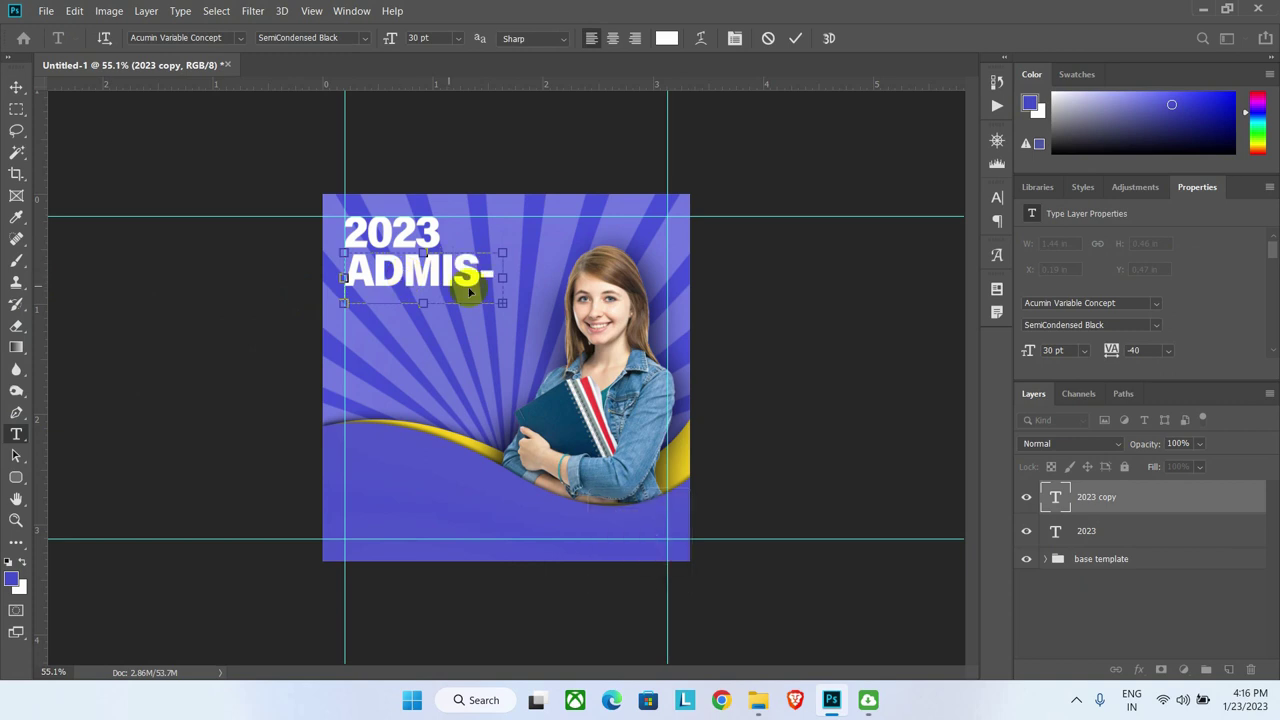
pyautogui.click(997, 197)
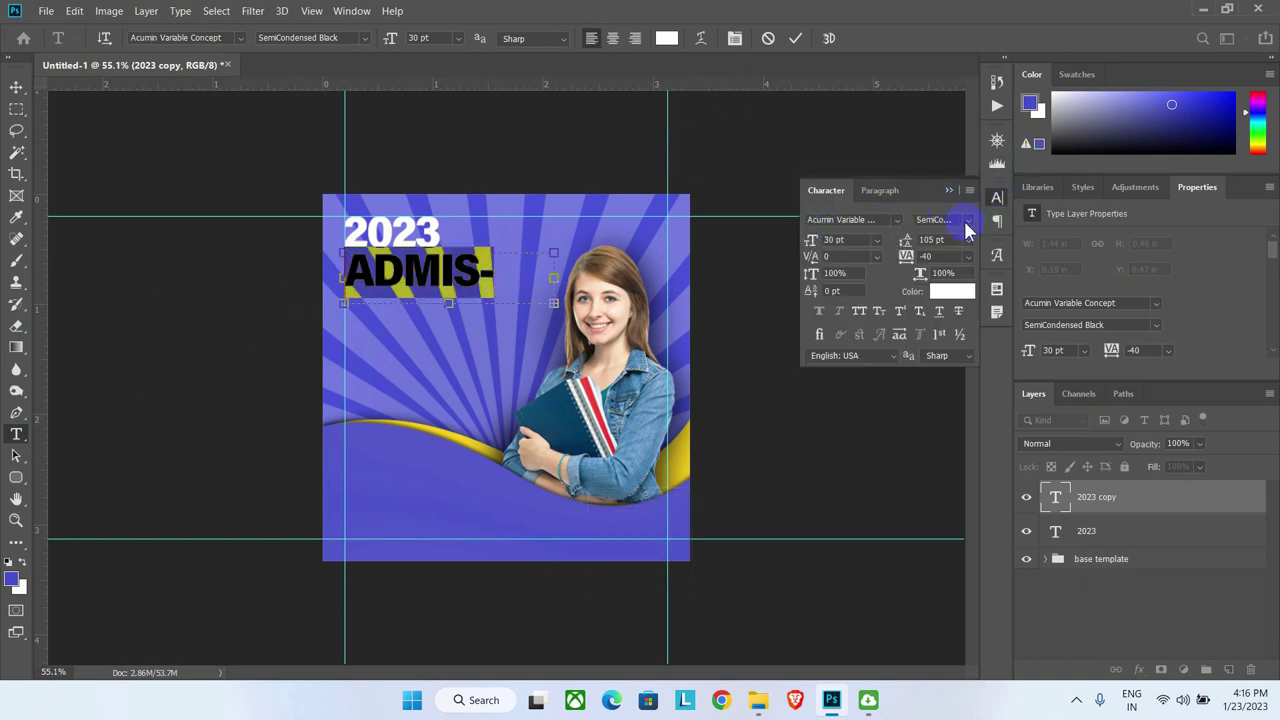
pyautogui.click(966, 225)
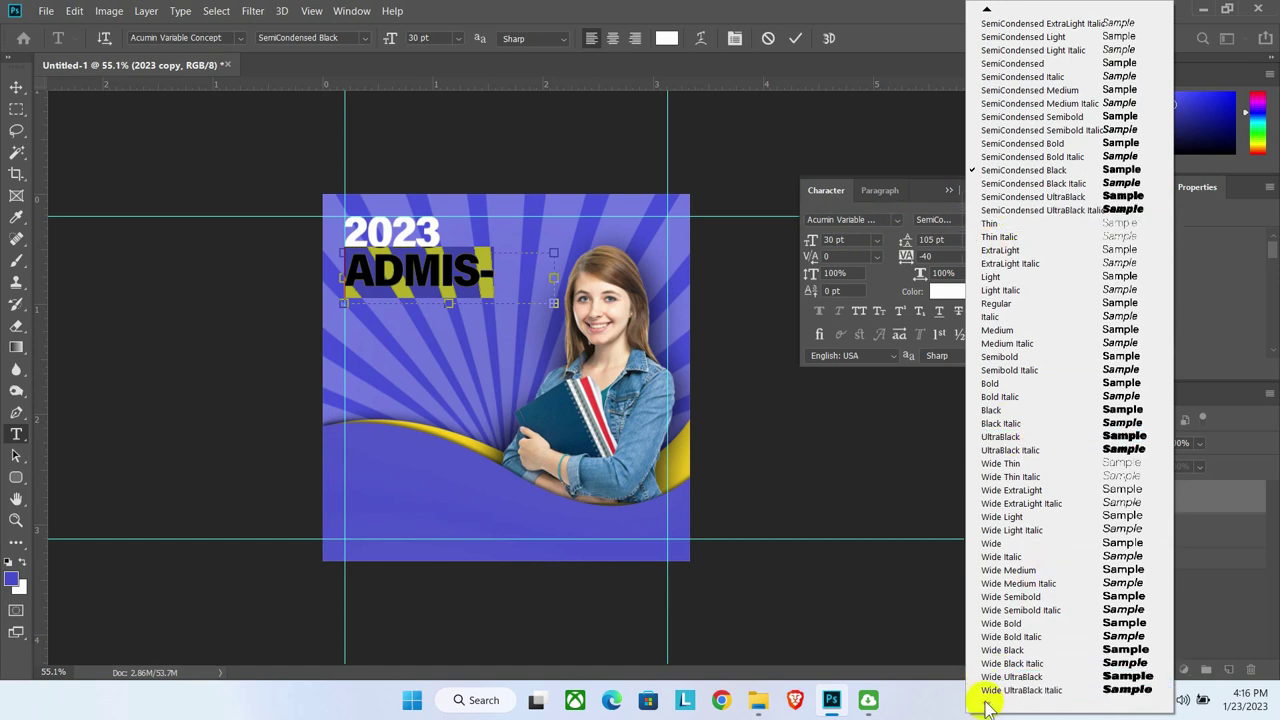
pyautogui.click(1013, 663)
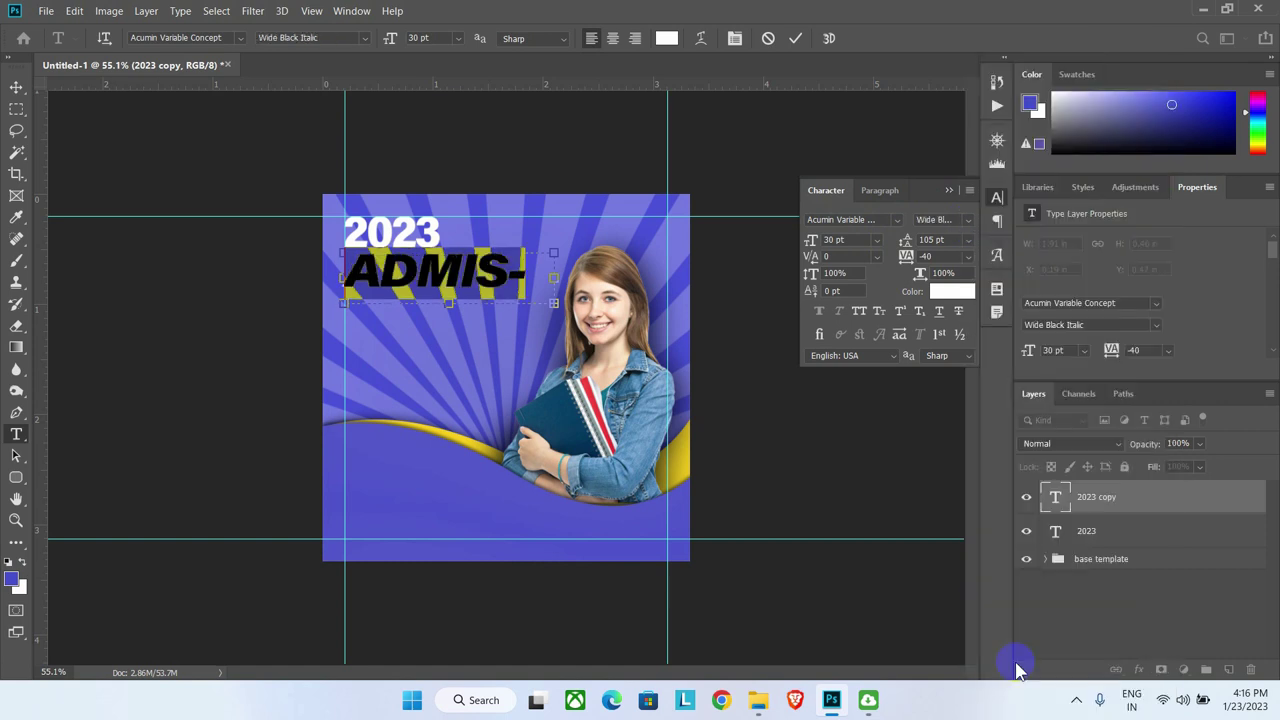
pyautogui.click(855, 240)
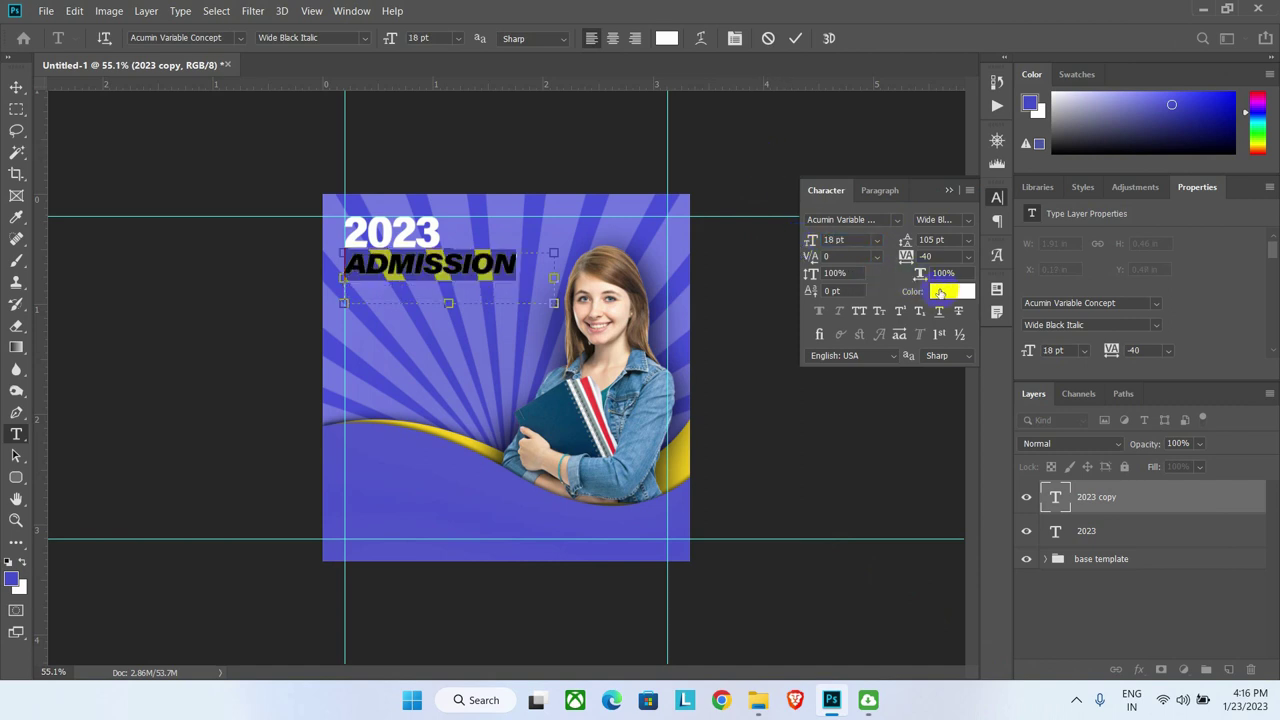
# Step: Colour the ADMISSION text with yellow sampled from the wave swoosh
pyautogui.click(945, 291)
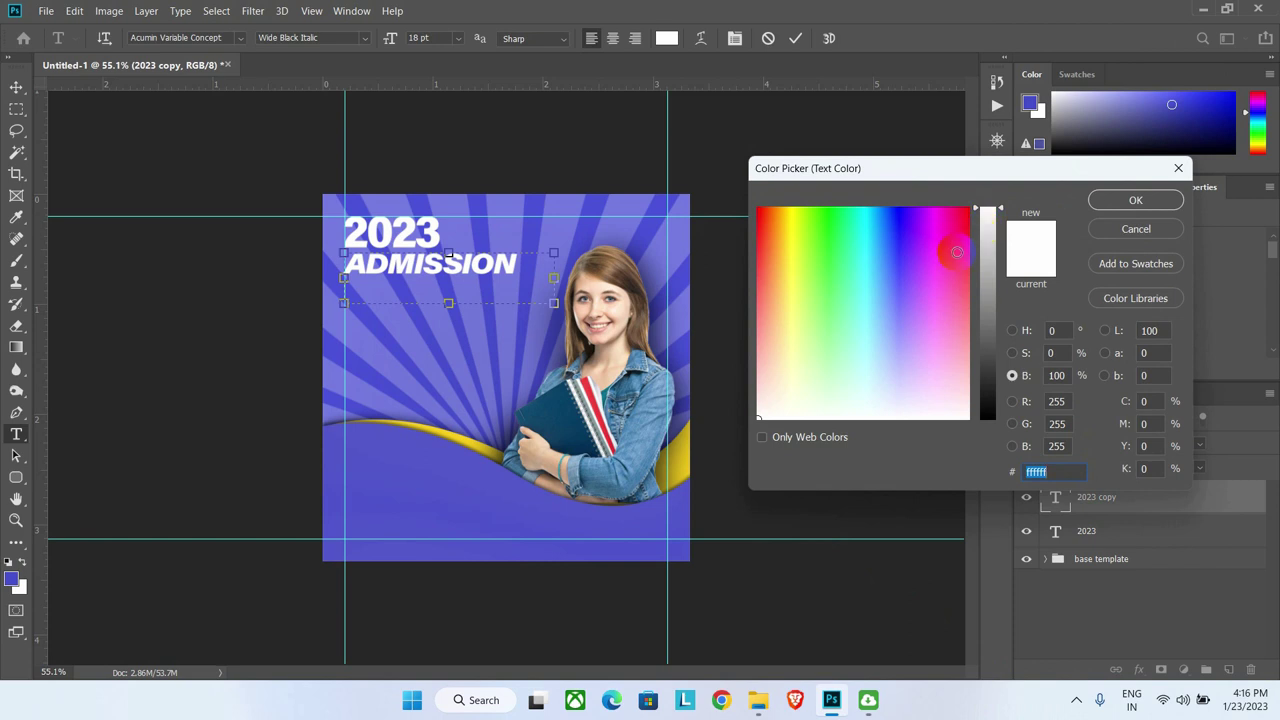
pyautogui.click(684, 457)
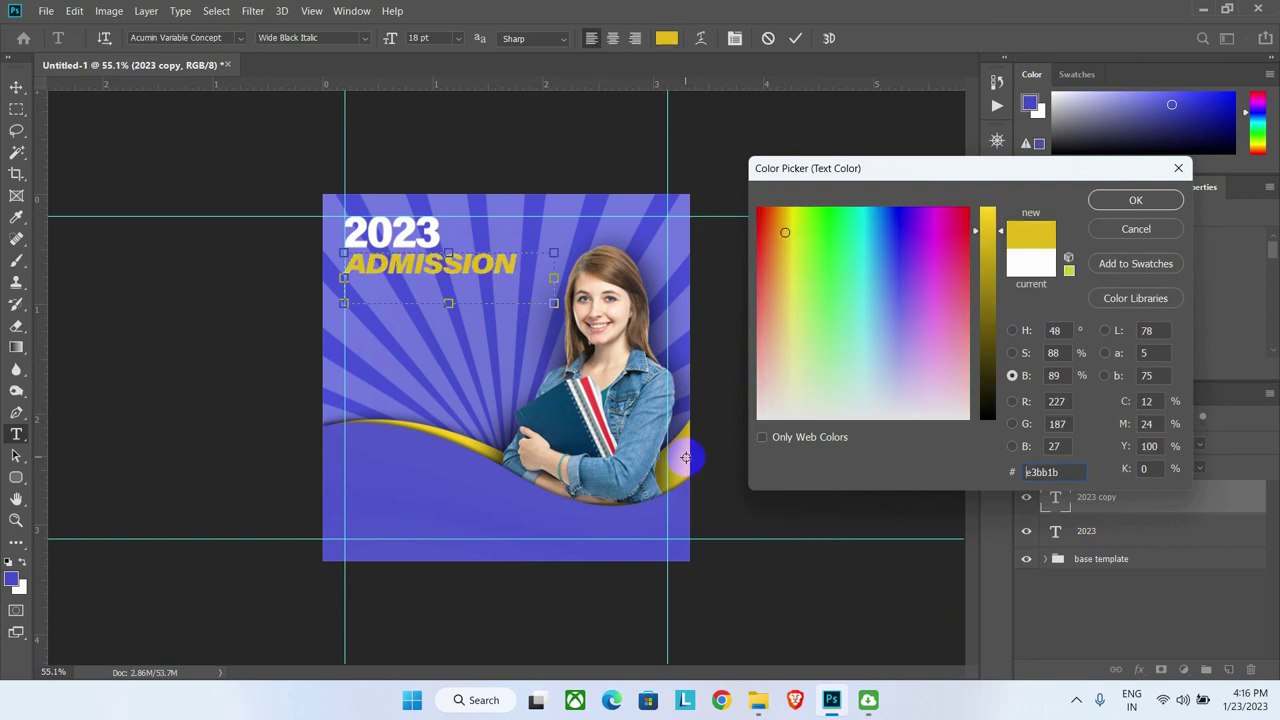
pyautogui.click(692, 457)
pyautogui.click(689, 456)
pyautogui.click(1136, 201)
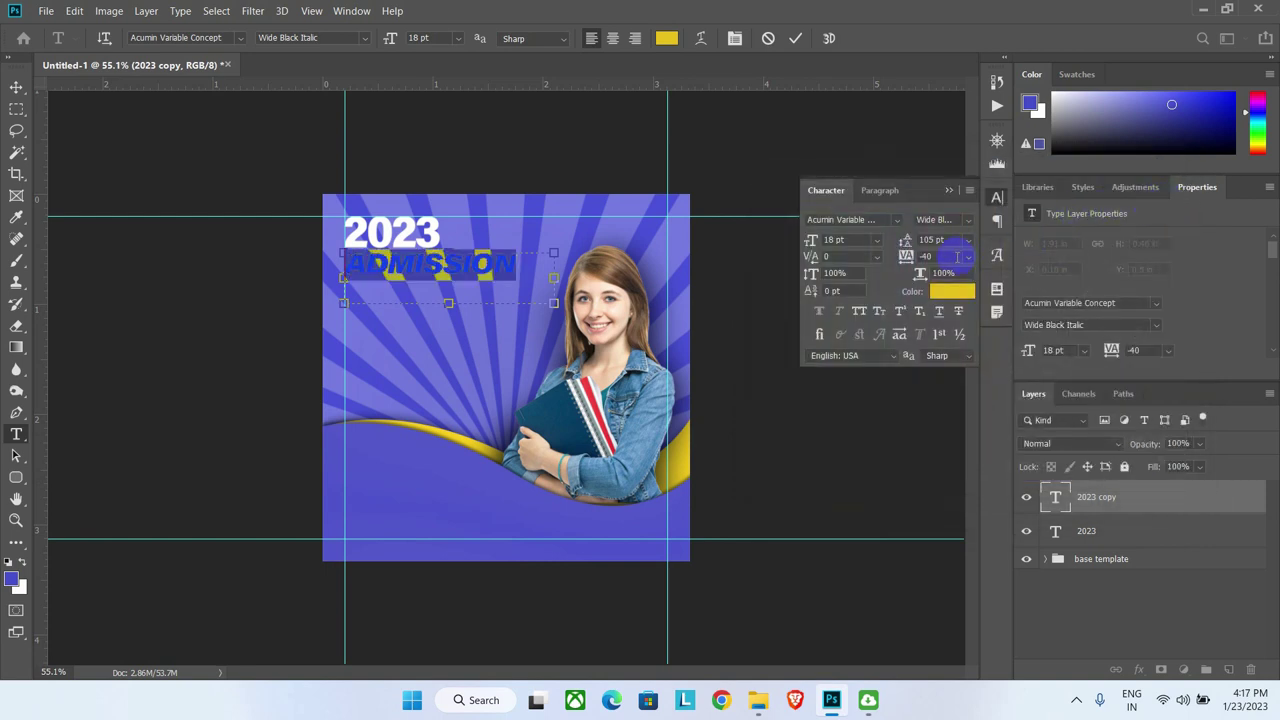
pyautogui.click(16, 87)
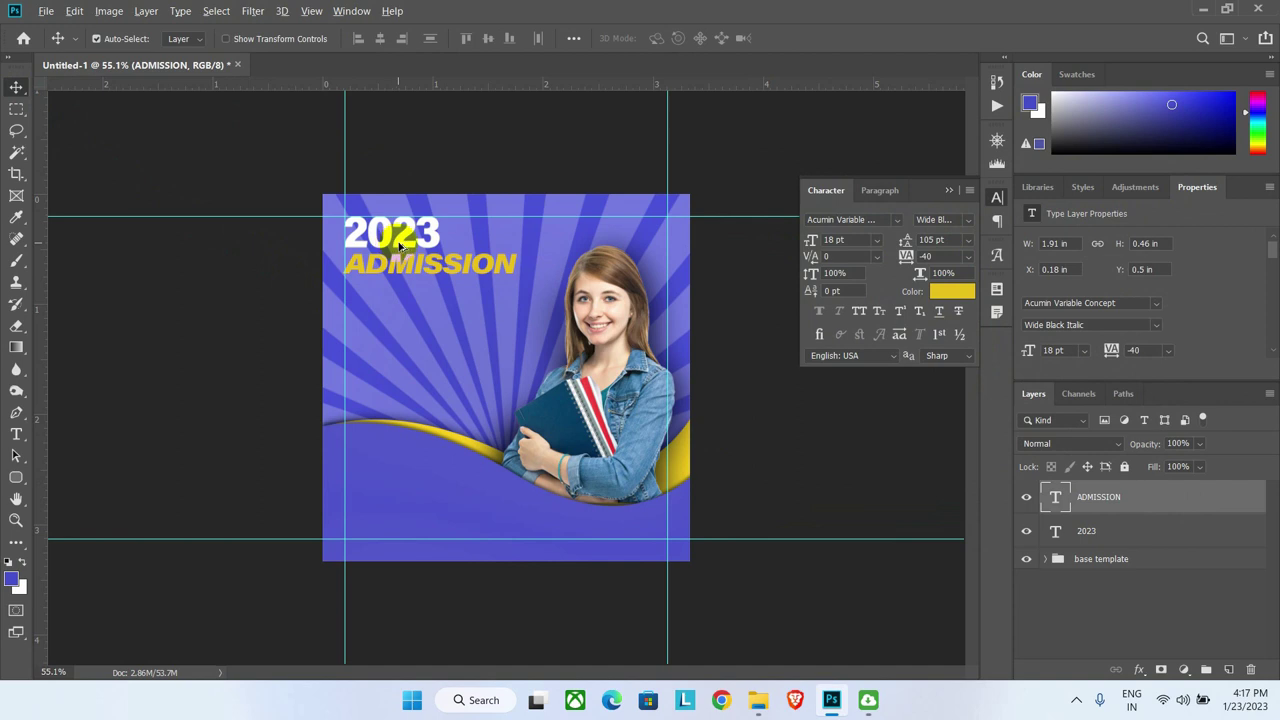
# Step: Duplicate the 2023 line below ADMISSION and retype the copy as OPEN
pyautogui.moveTo(398, 244); pyautogui.dragTo(403, 308)
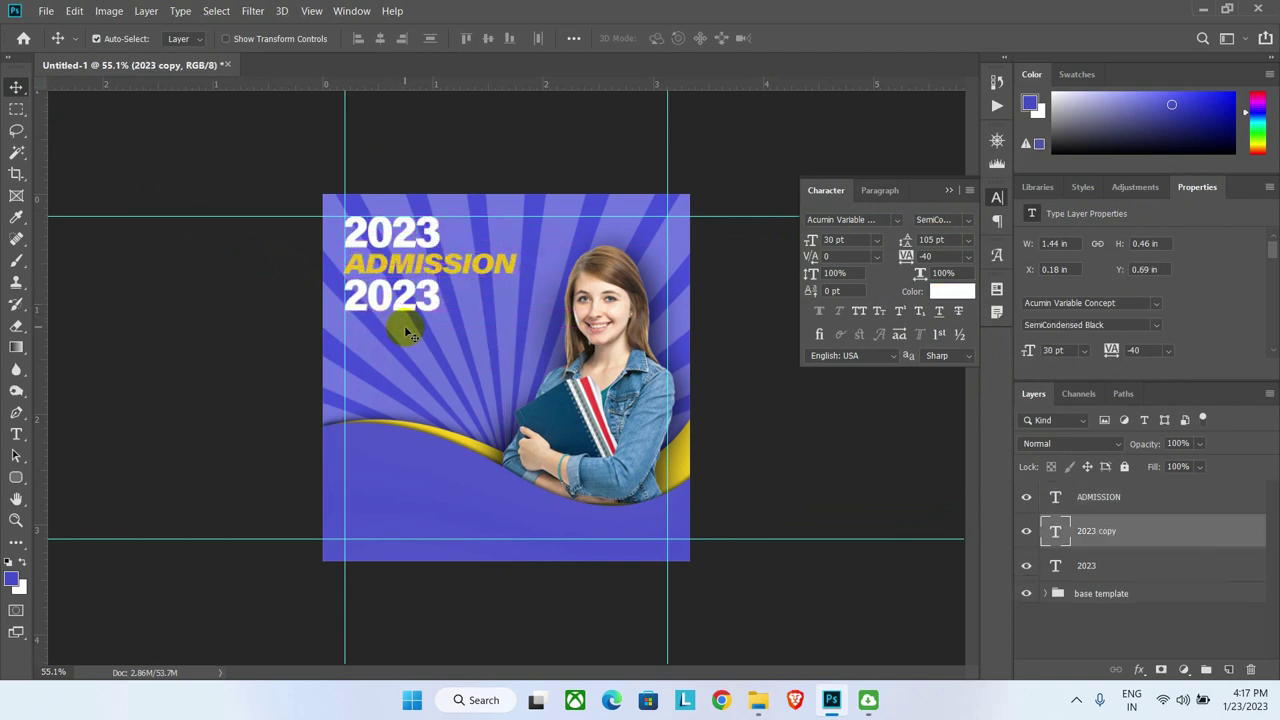
pyautogui.click(16, 434)
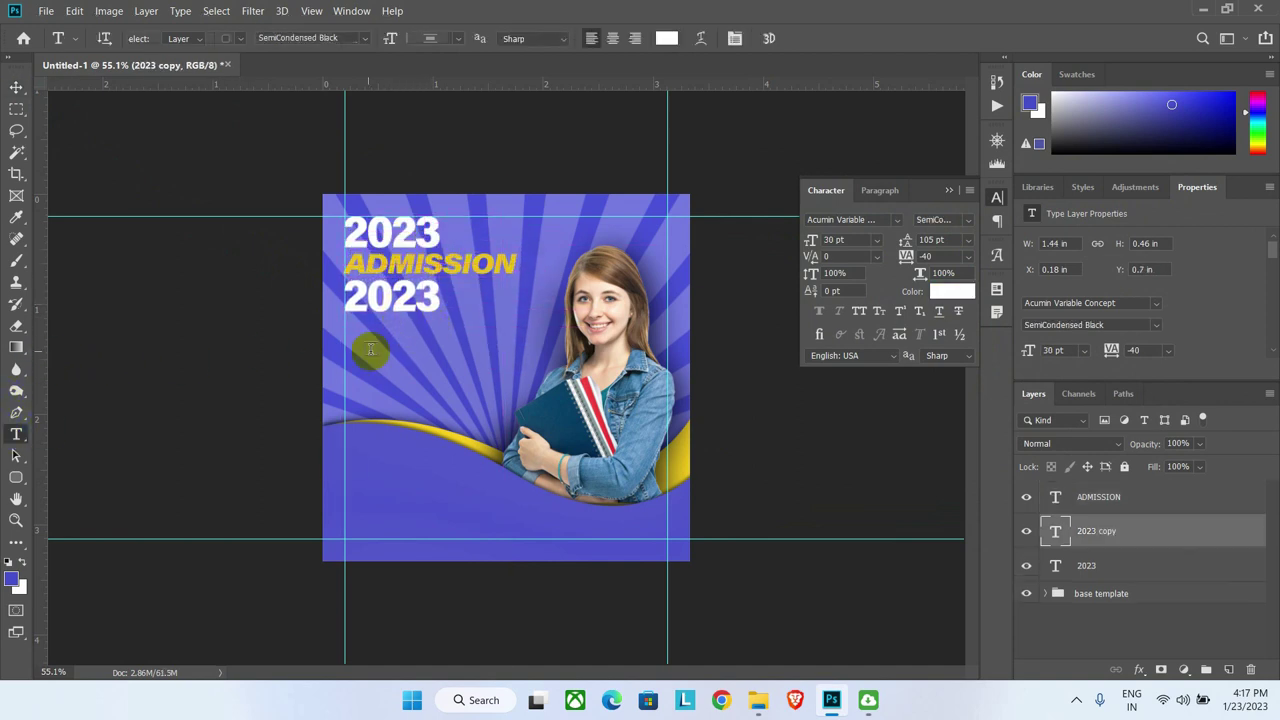
pyautogui.moveTo(467, 297); pyautogui.dragTo(321, 310)
pyautogui.write('OPEN')
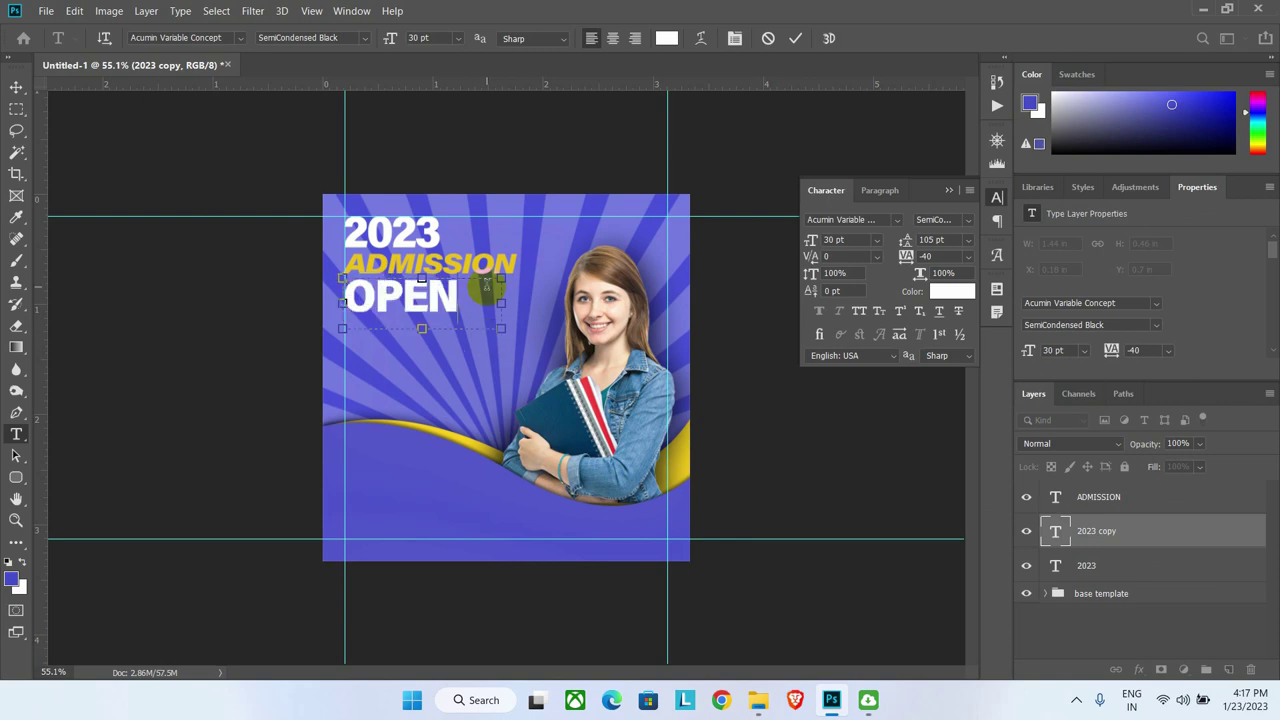
# Step: Style OPEN in Wide Black Italic with tracking -60 at 26 pt, and commit it
pyautogui.doubleClick(487, 287)
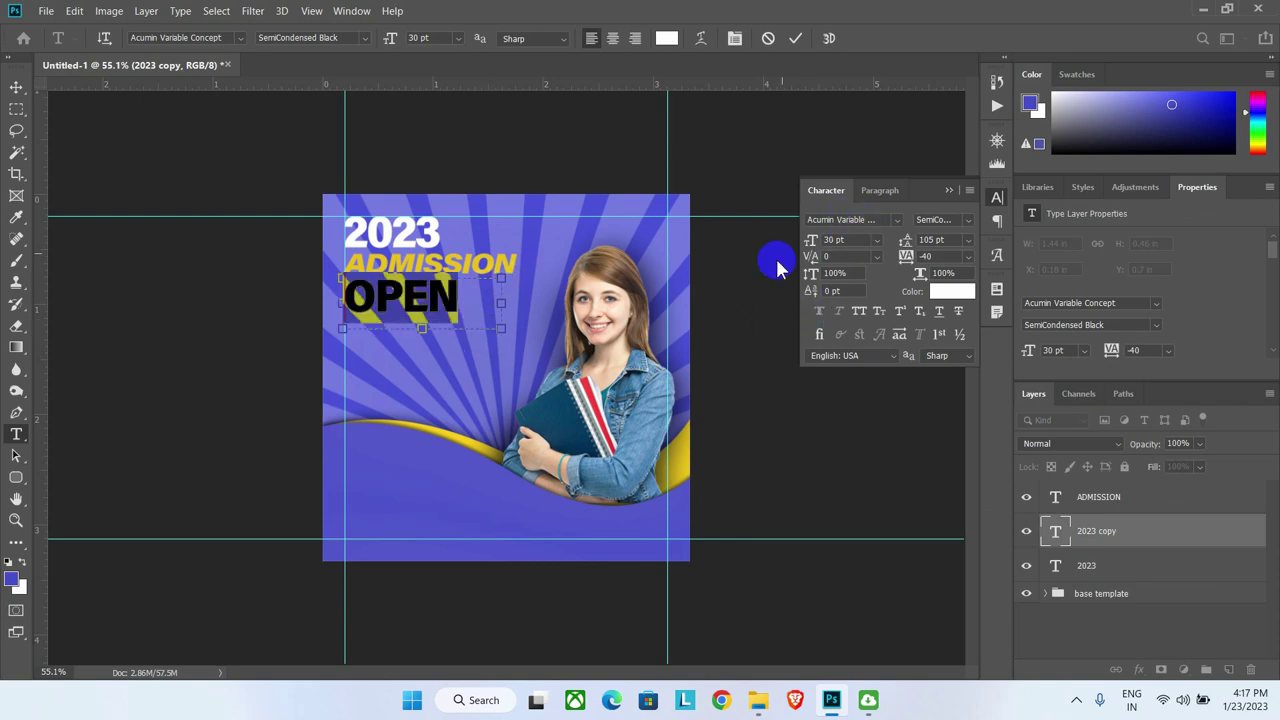
pyautogui.click(933, 240)
pyautogui.click(967, 220)
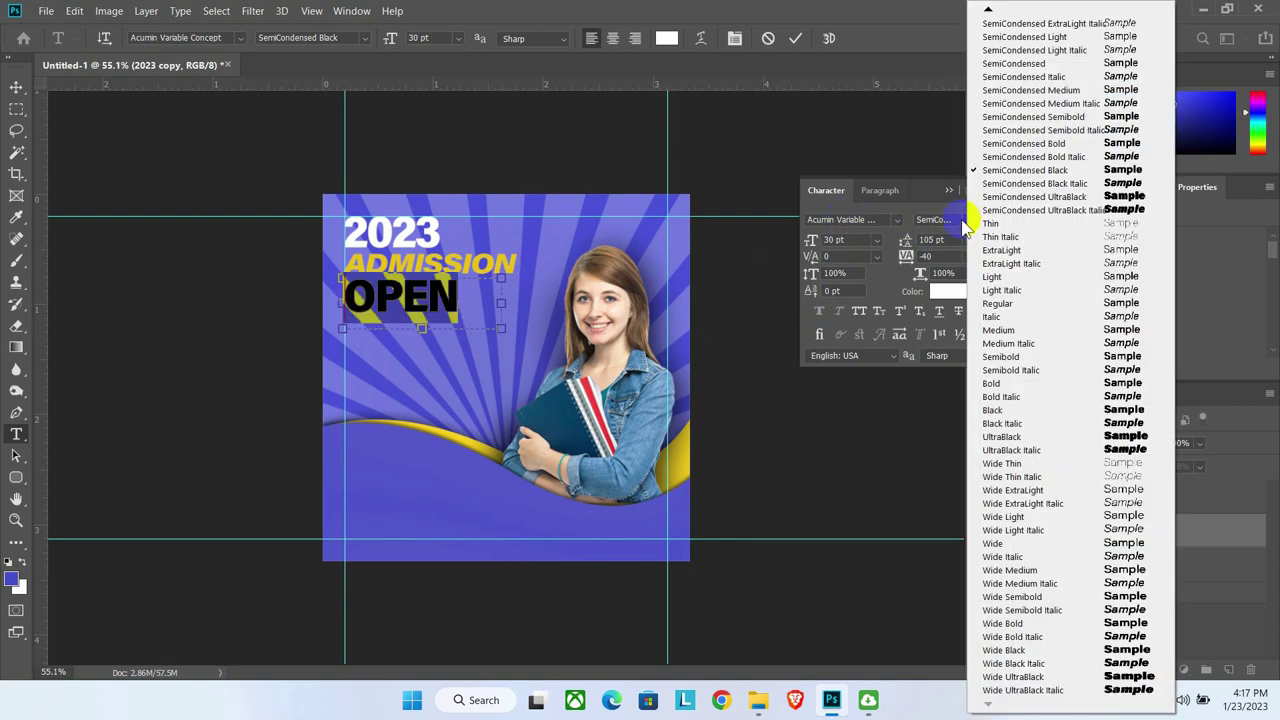
pyautogui.click(1012, 666)
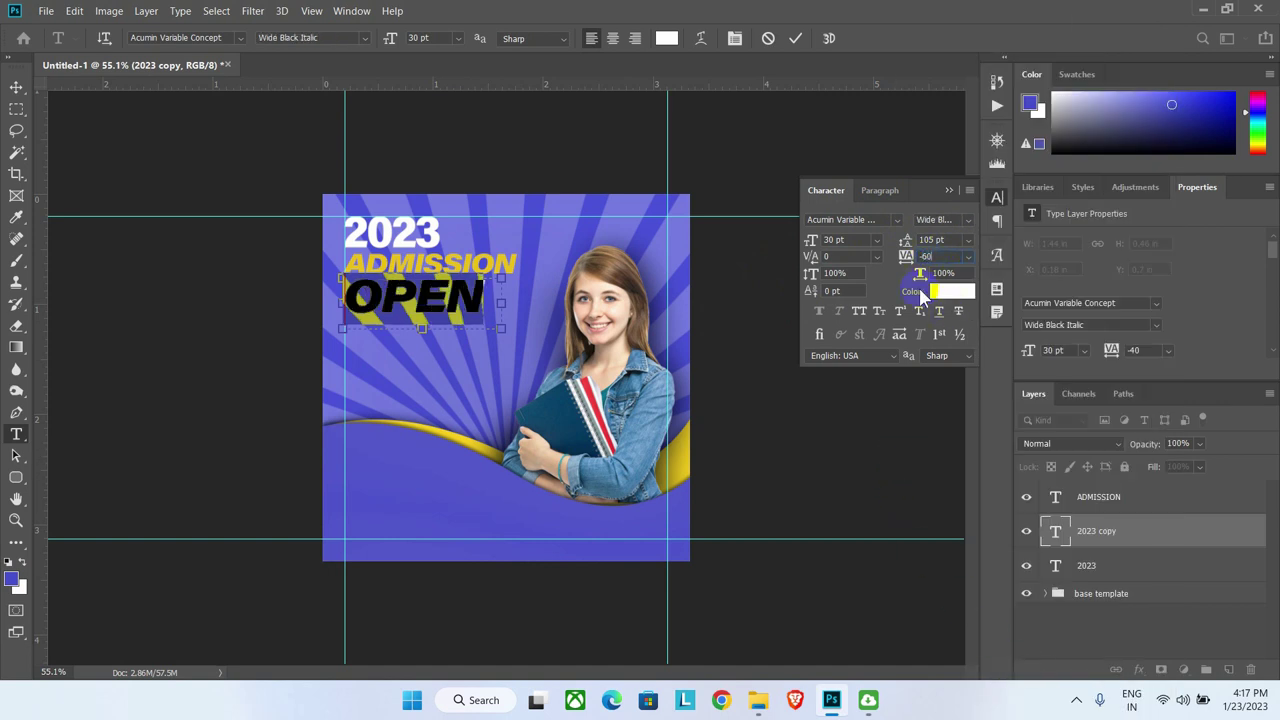
pyautogui.press('Return')
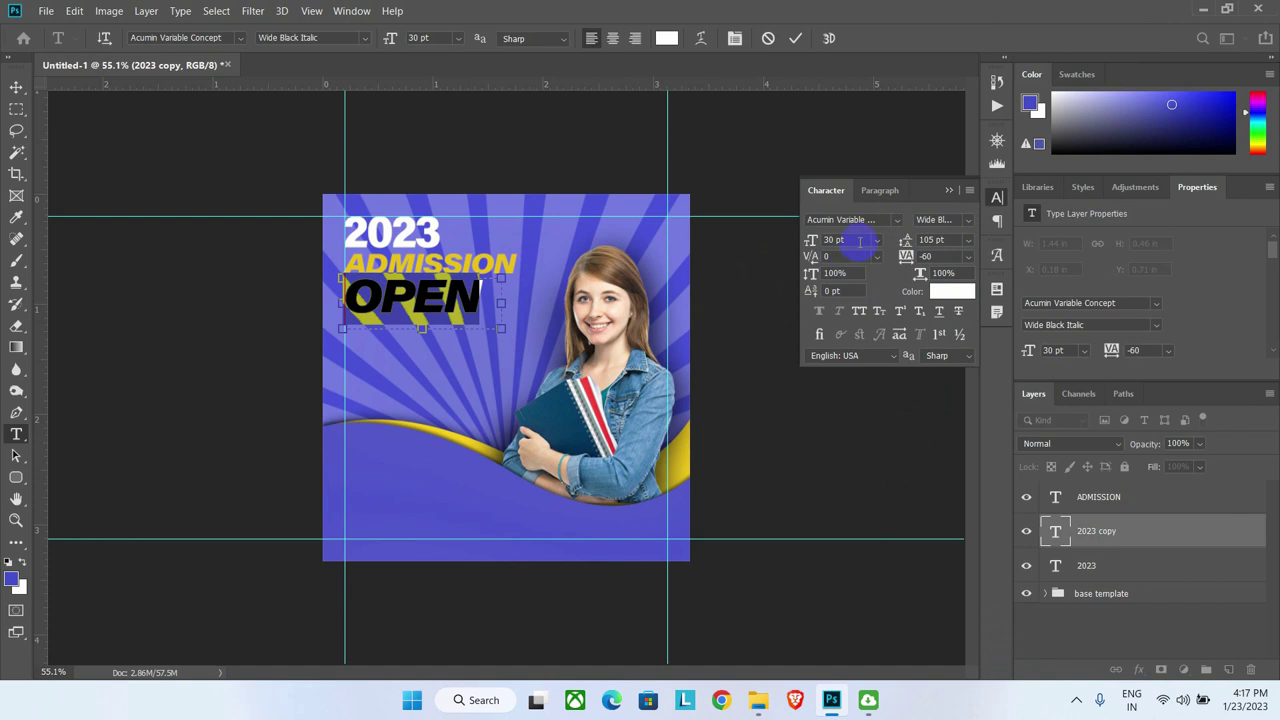
pyautogui.click(845, 240)
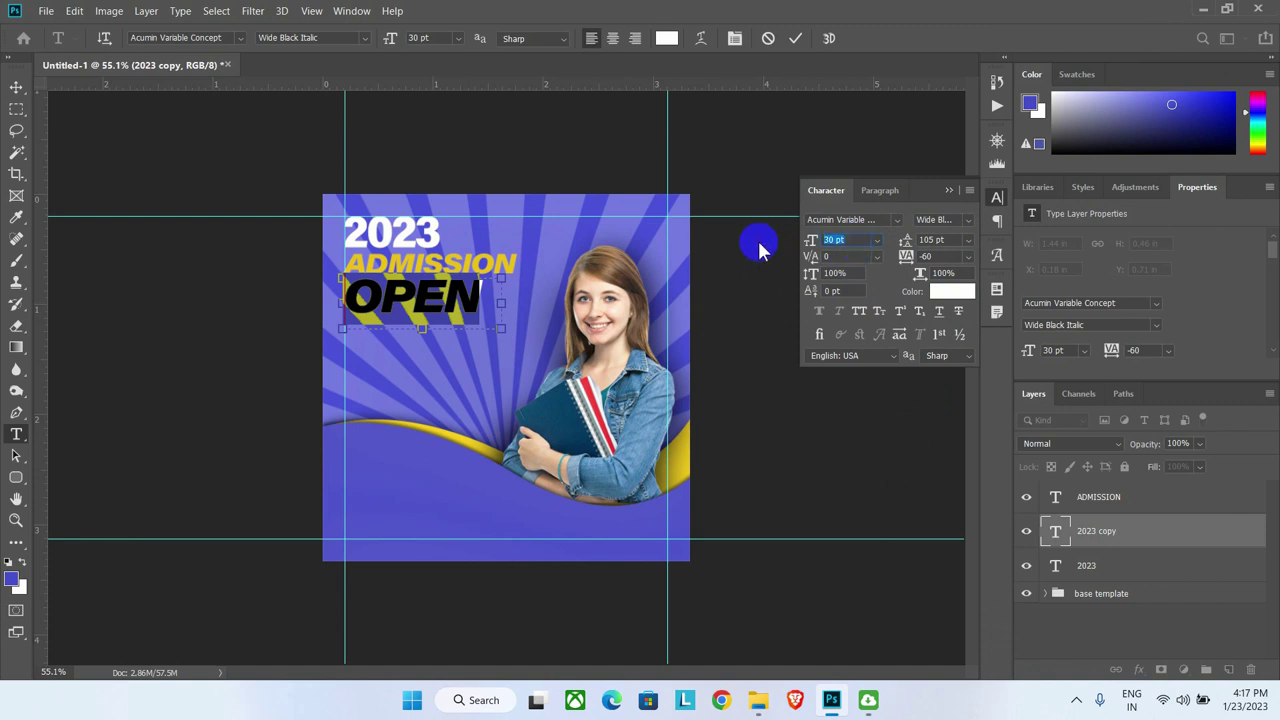
pyautogui.write('26')
pyautogui.press('Return')
pyautogui.hotkey('ctrl', 'Return')
pyautogui.press('v')
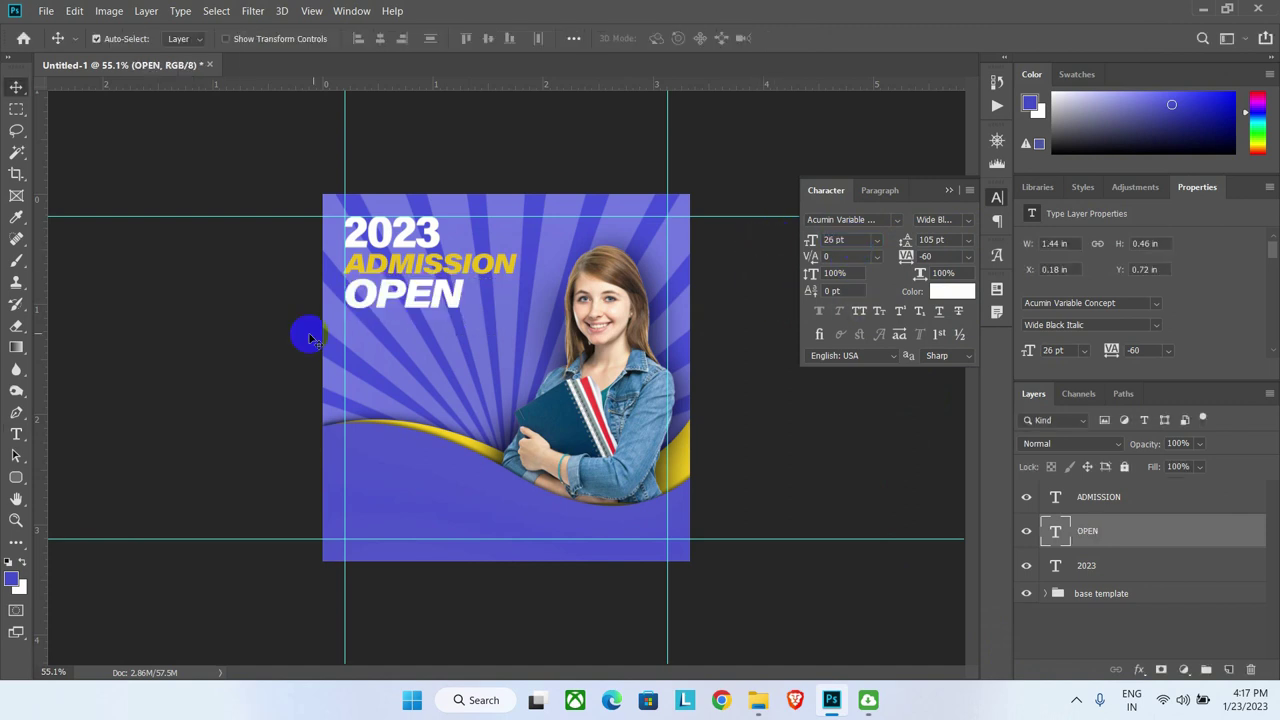
pyautogui.scroll(3, 429, 394)
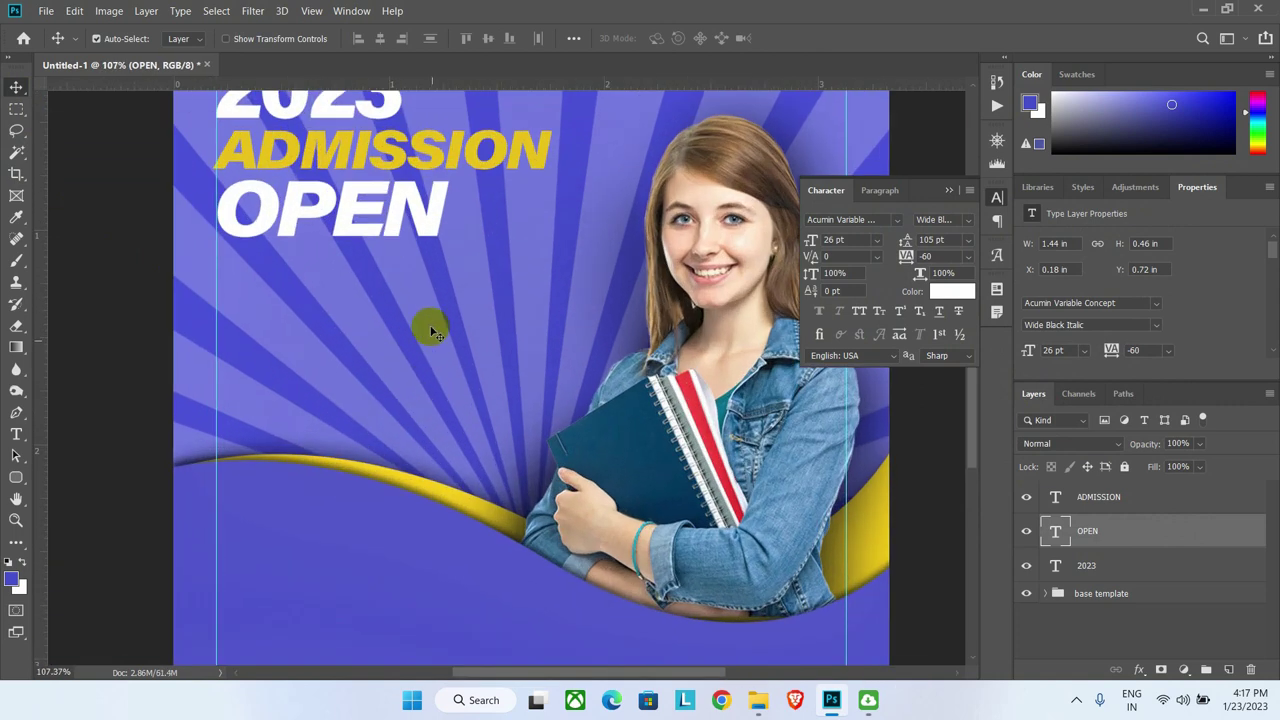
pyautogui.click(360, 186)
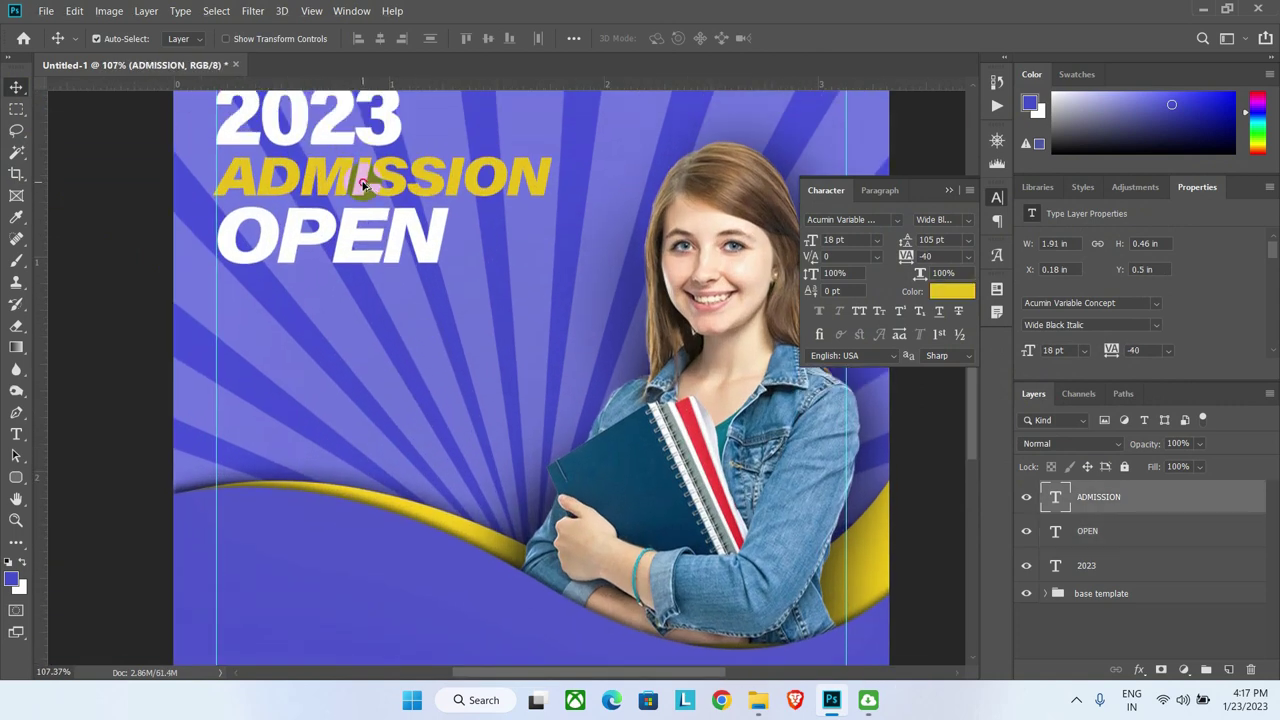
# Step: Duplicate ADMISSION below OPEN and set the copy's font size to 9 pt
pyautogui.moveTo(363, 185); pyautogui.dragTo(366, 331)
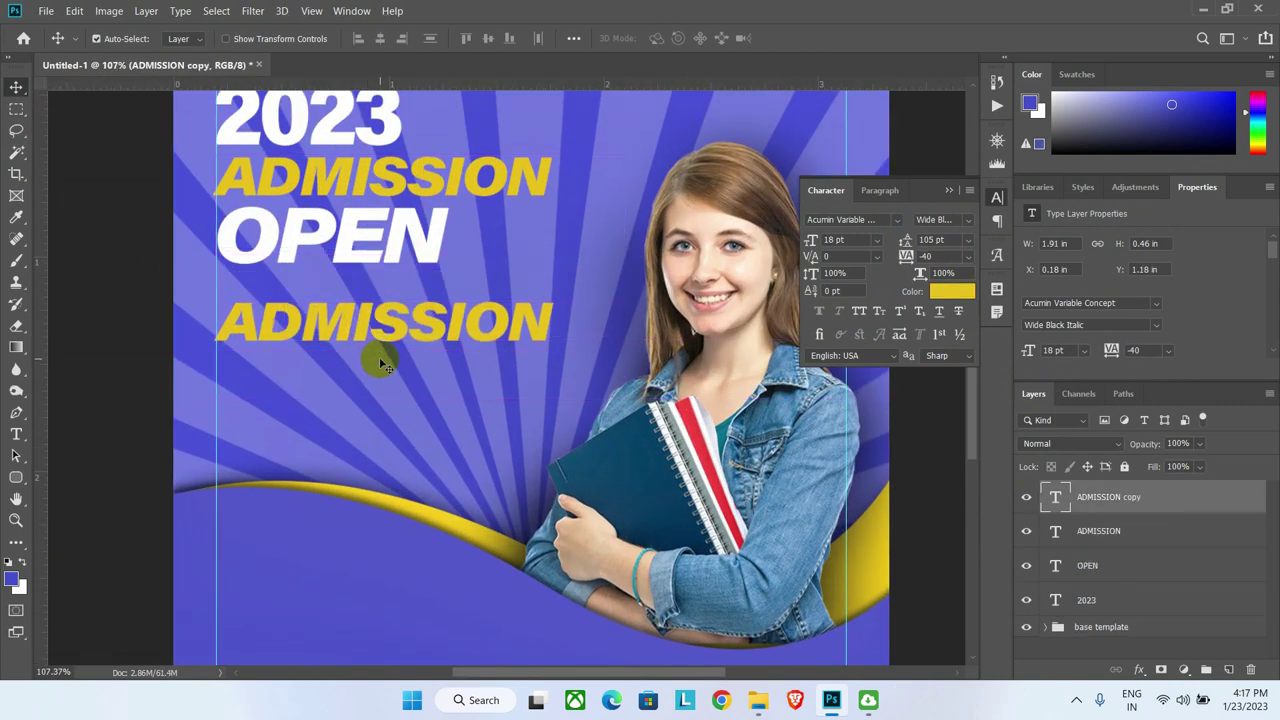
pyautogui.click(16, 435)
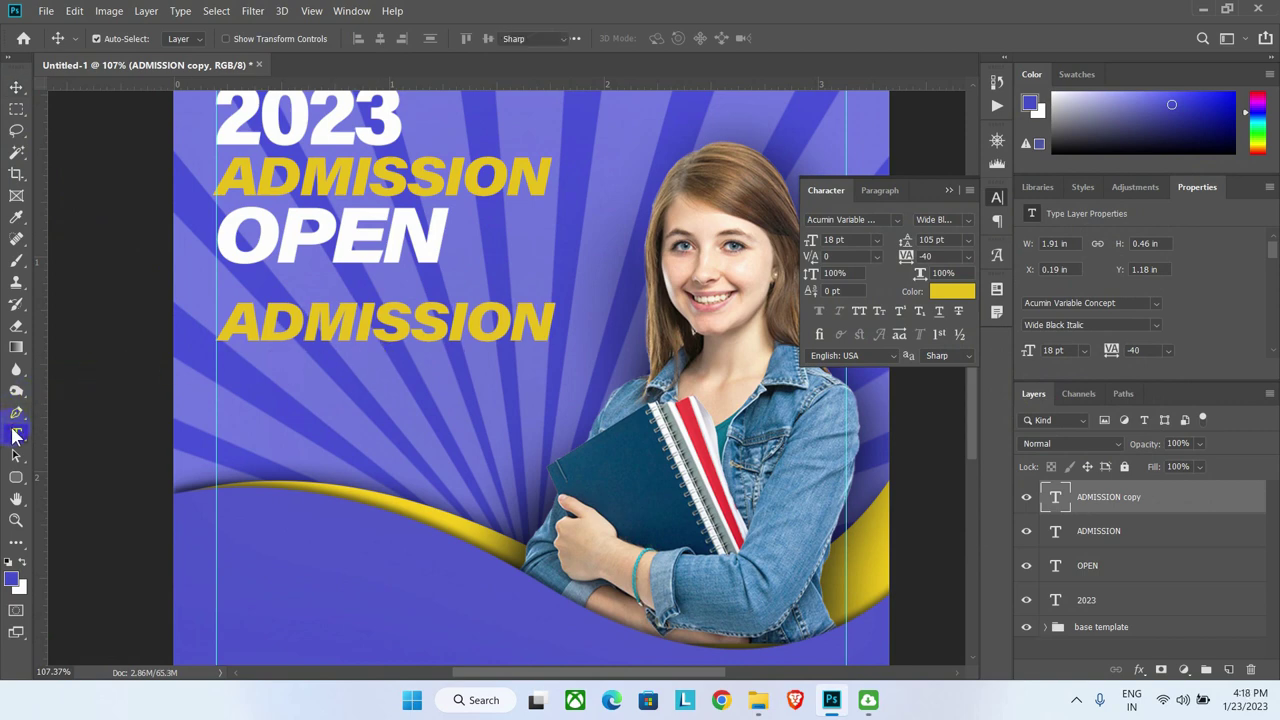
pyautogui.click(376, 300)
pyautogui.hotkey('ctrl', 'a')
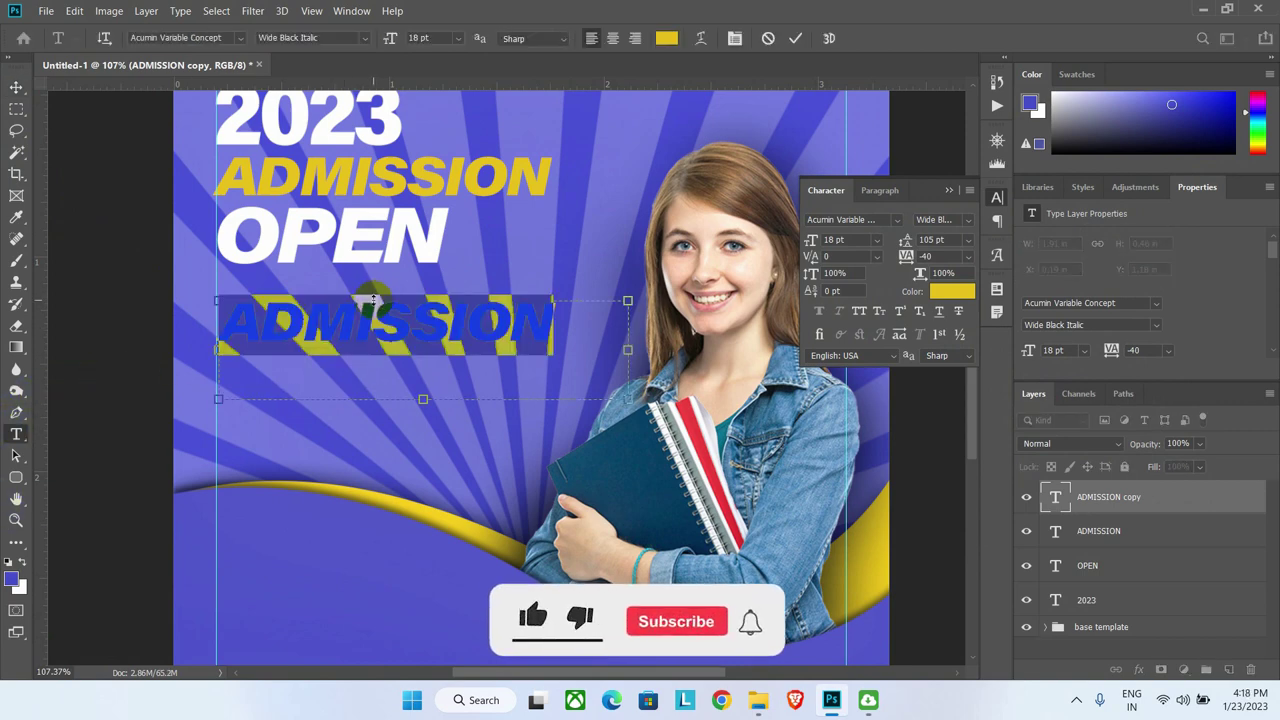
pyautogui.click(833, 240)
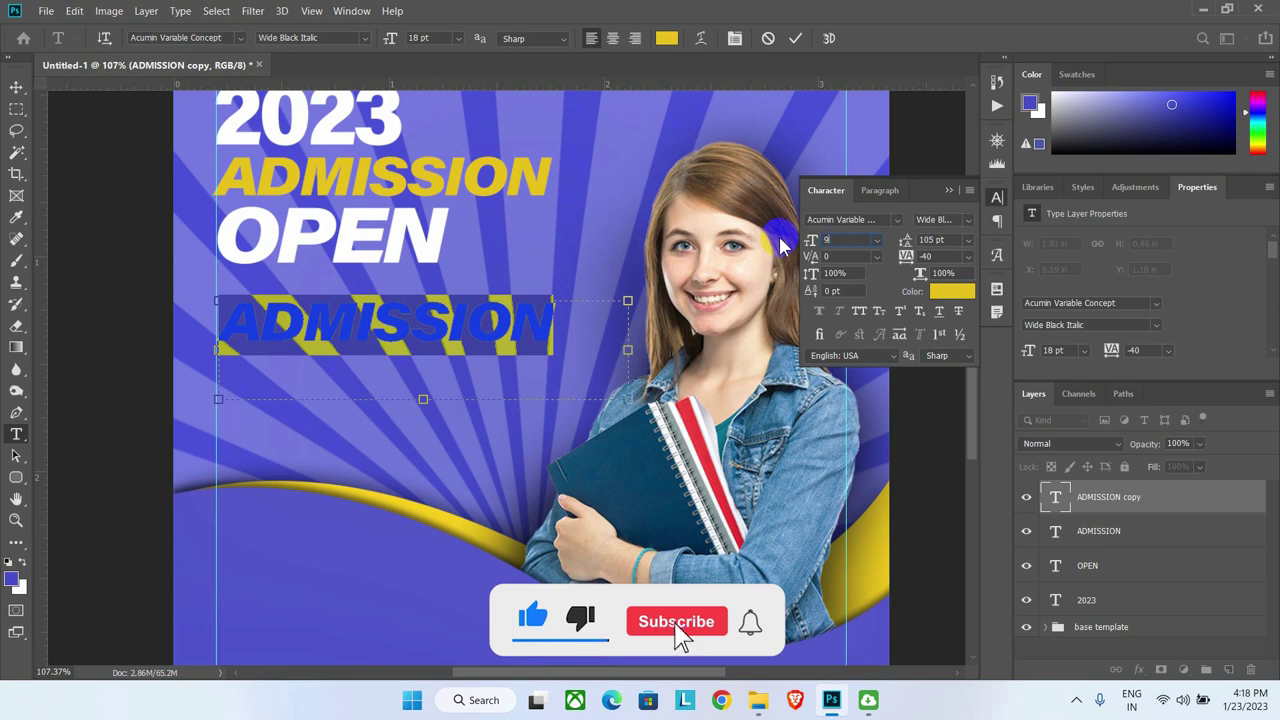
pyautogui.write('9')
pyautogui.press('Return')
# Step: Retype it as 'Now Open For Registration' and make 'Now Open For' white
pyautogui.write('Now Open For Regis')
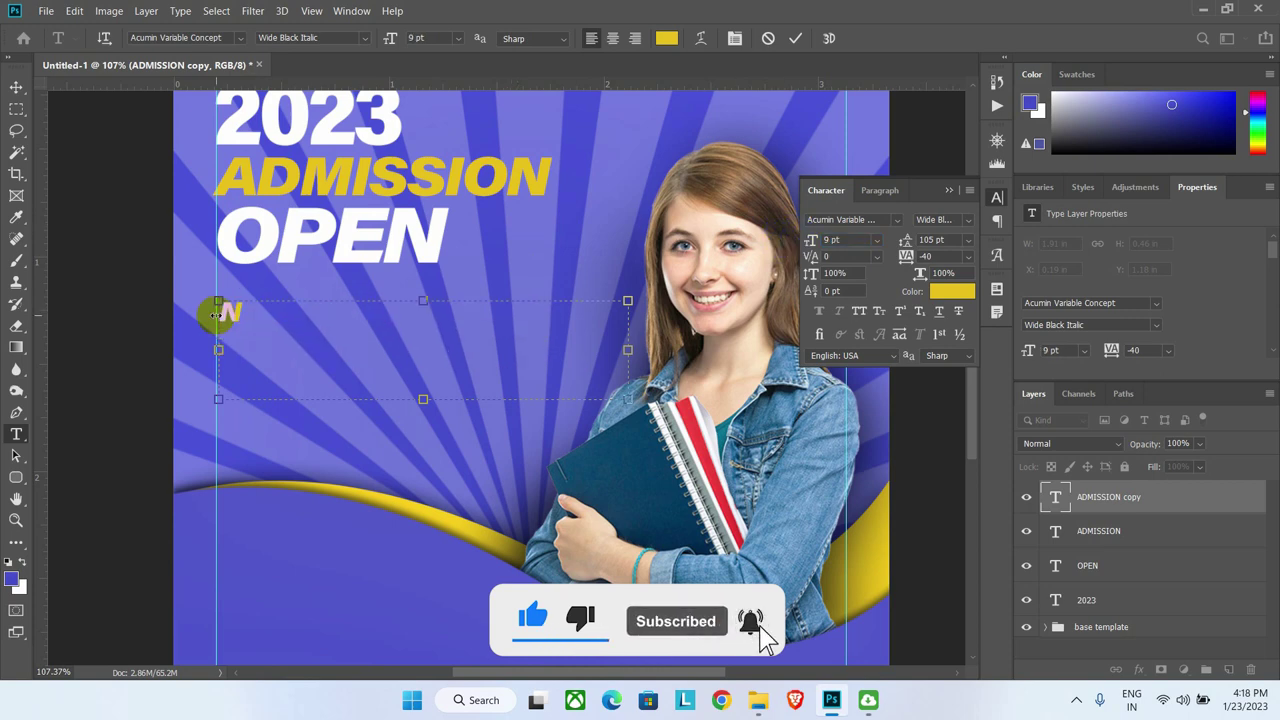
pyautogui.write('tration')
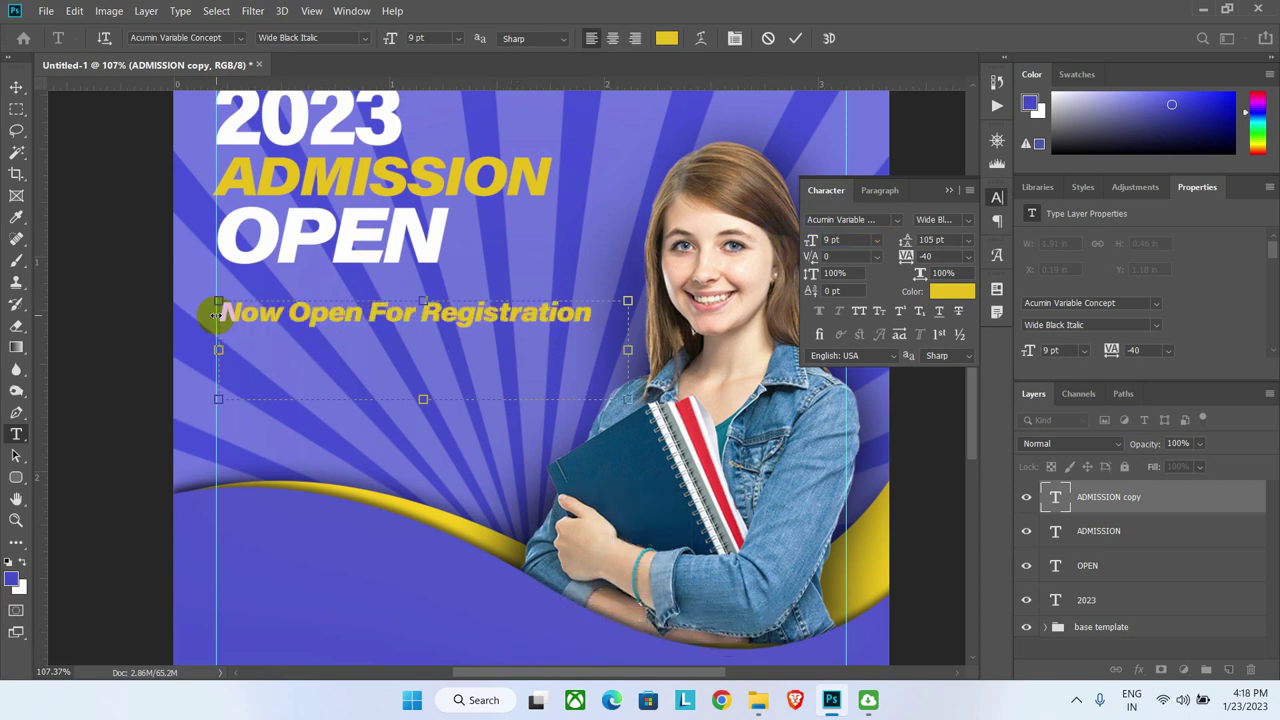
pyautogui.moveTo(423, 314); pyautogui.dragTo(226, 316)
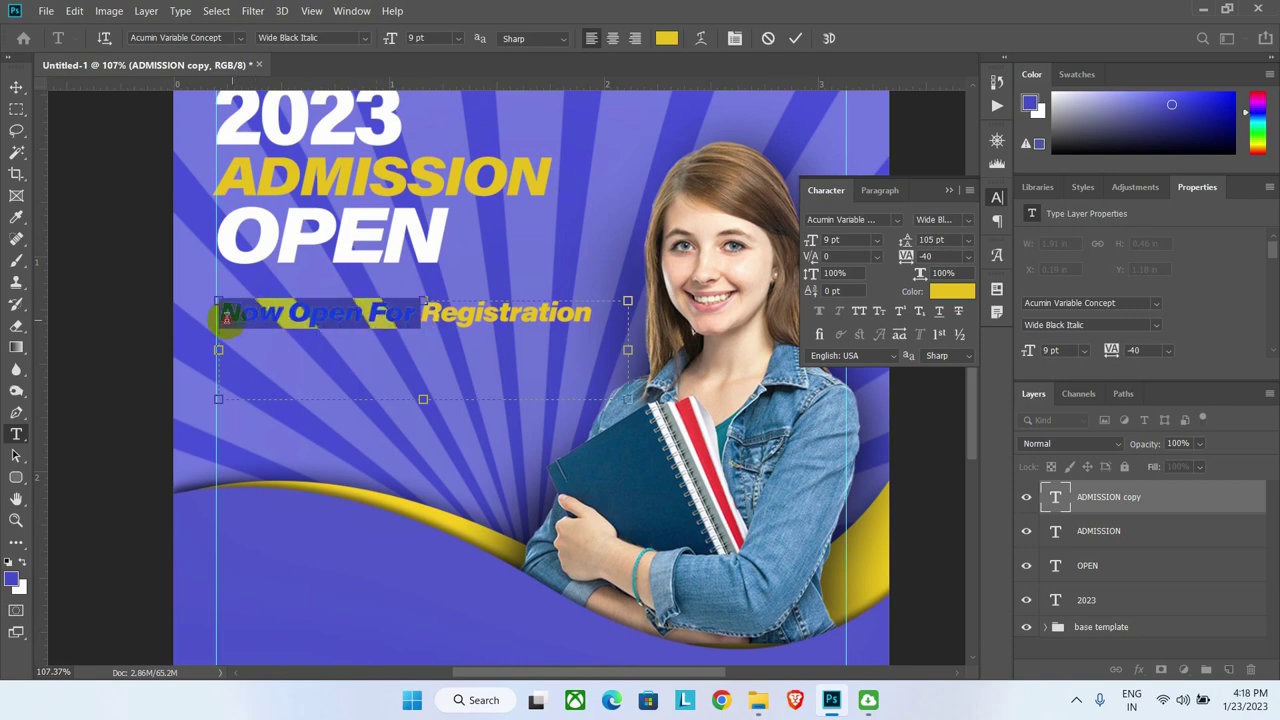
pyautogui.click(948, 291)
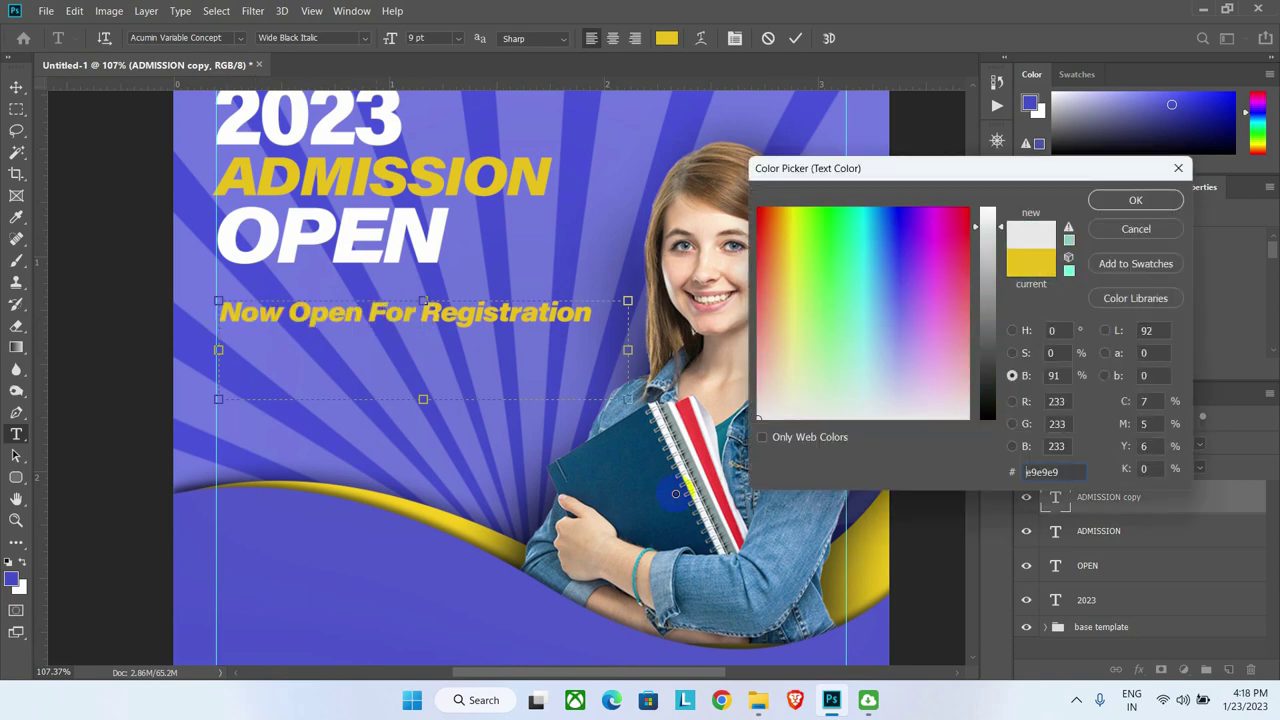
pyautogui.moveTo(995, 268); pyautogui.dragTo(994, 166)
pyautogui.click(1135, 200)
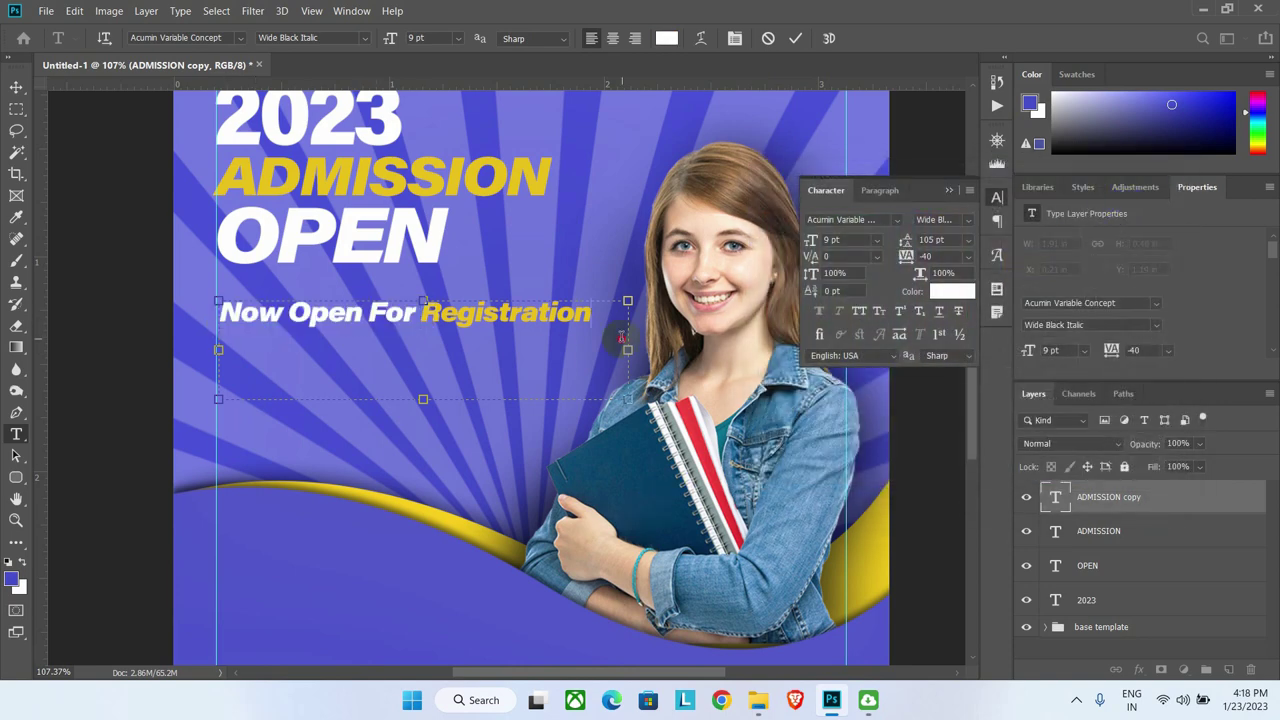
pyautogui.click(498, 295)
pyautogui.click(526, 283)
pyautogui.scroll(-1, 526, 343)
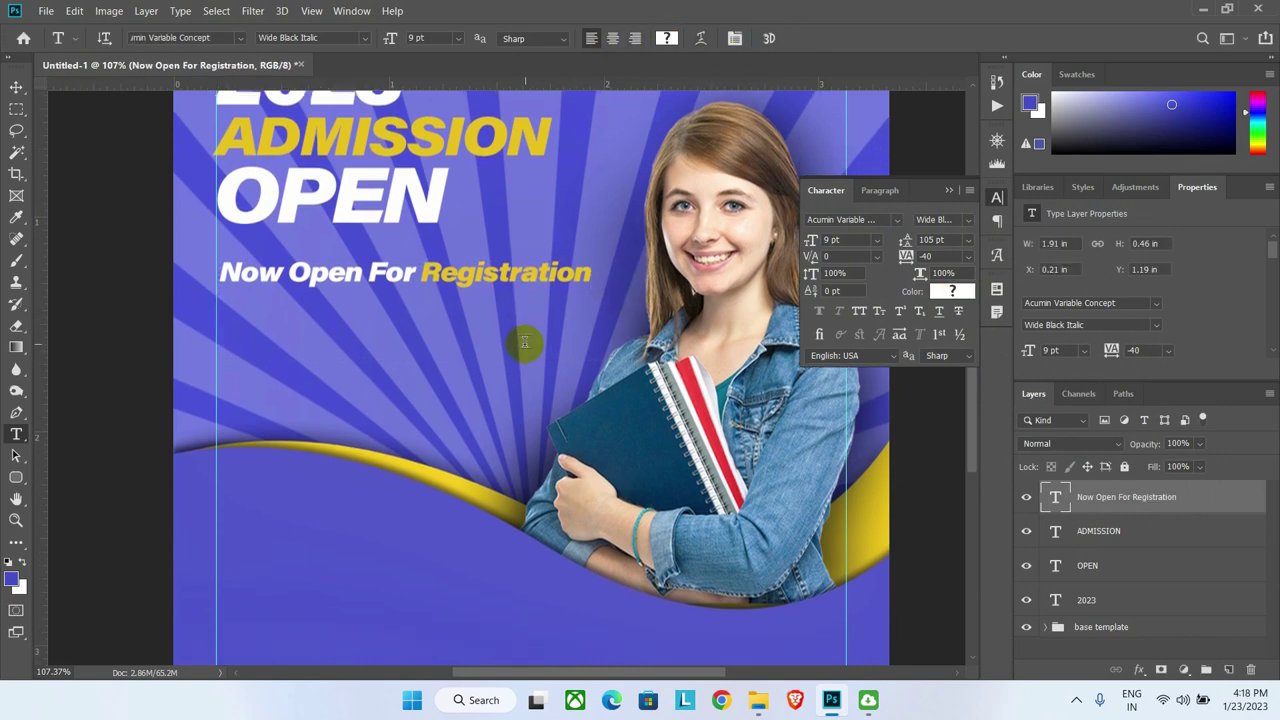
pyautogui.scroll(-3, 455, 298)
pyautogui.scroll(1, 455, 298)
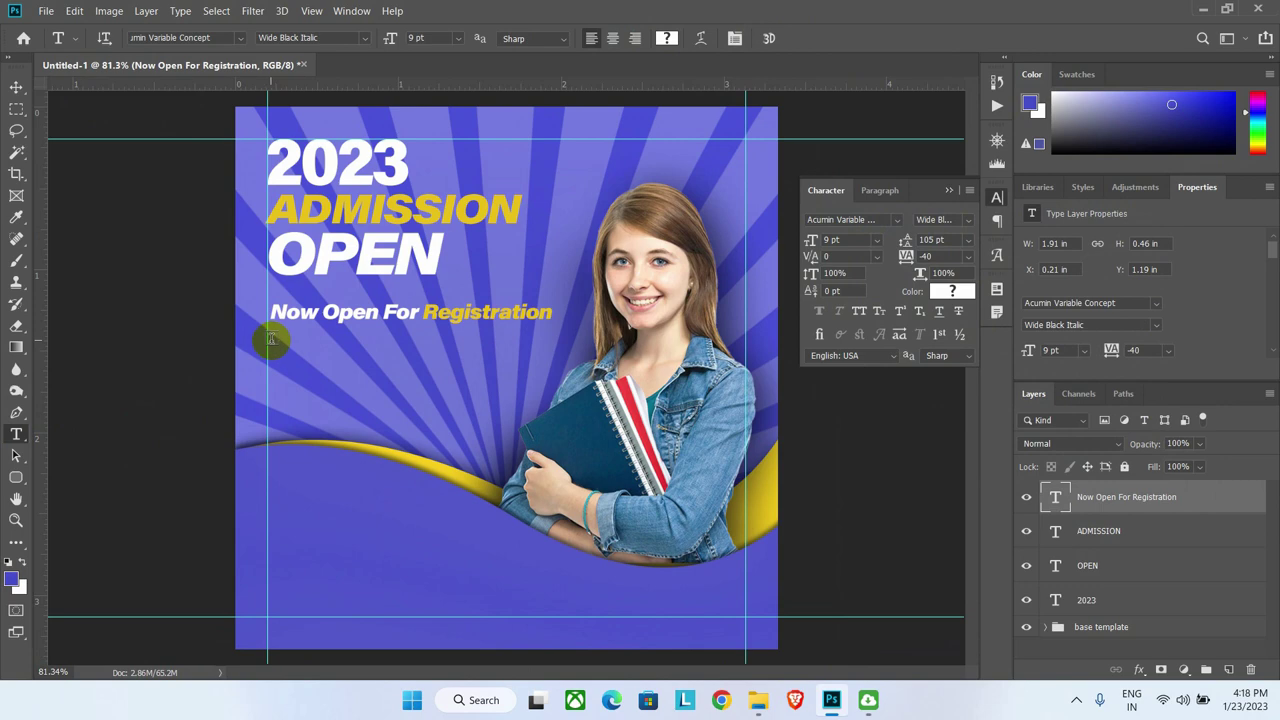
# Step: Add an ENROL NOW text line in black Arial Regular at 10 pt below the subheading
pyautogui.moveTo(269, 340); pyautogui.dragTo(509, 377)
pyautogui.write('ENR')
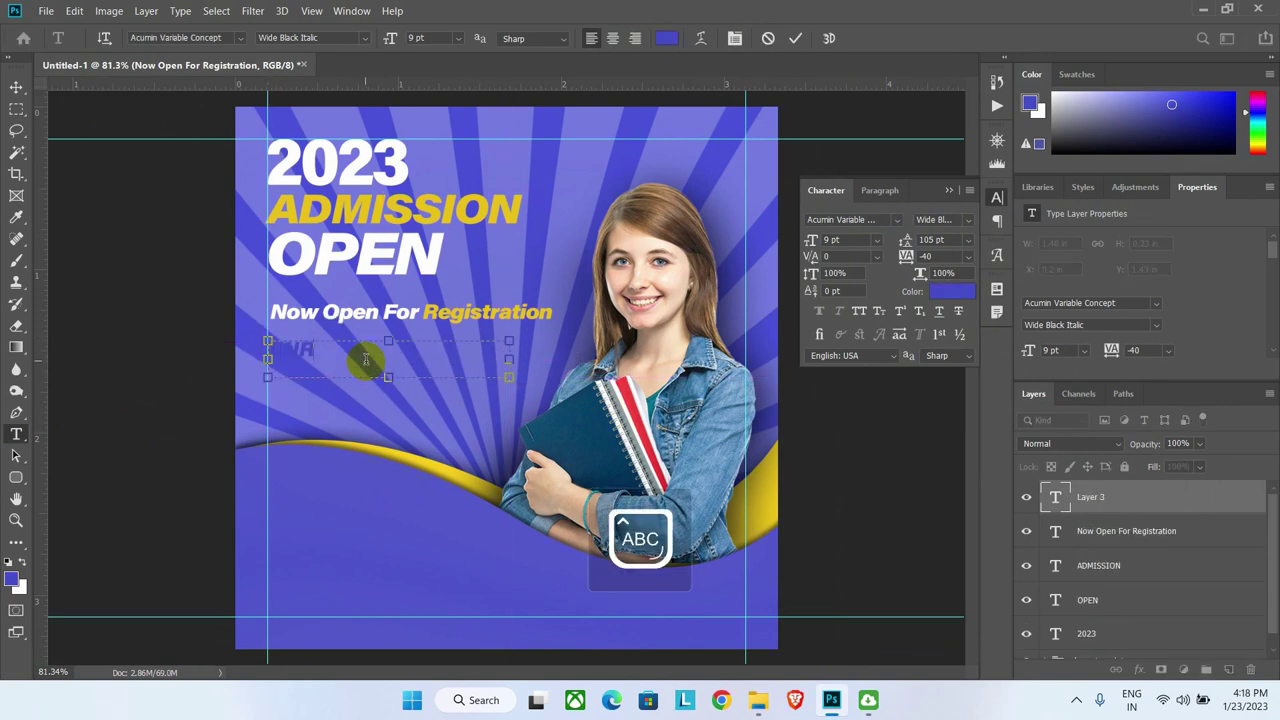
pyautogui.write('OLL NOW')
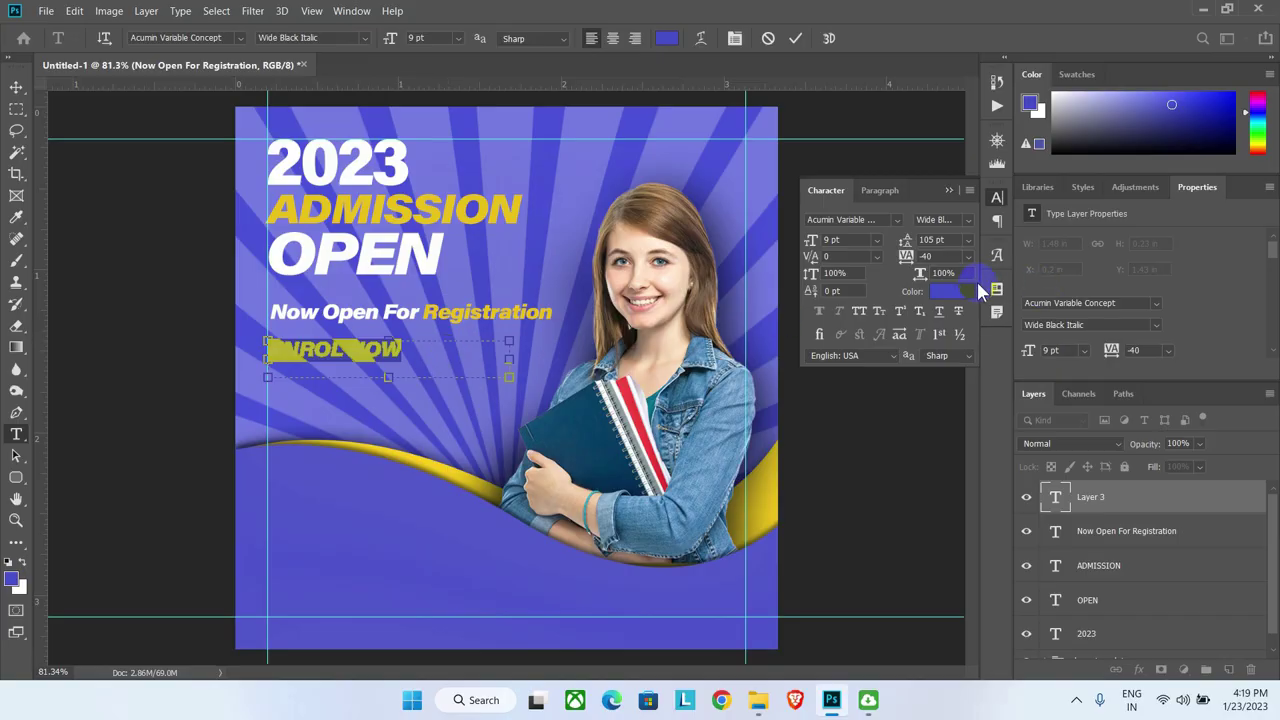
pyautogui.click(965, 291)
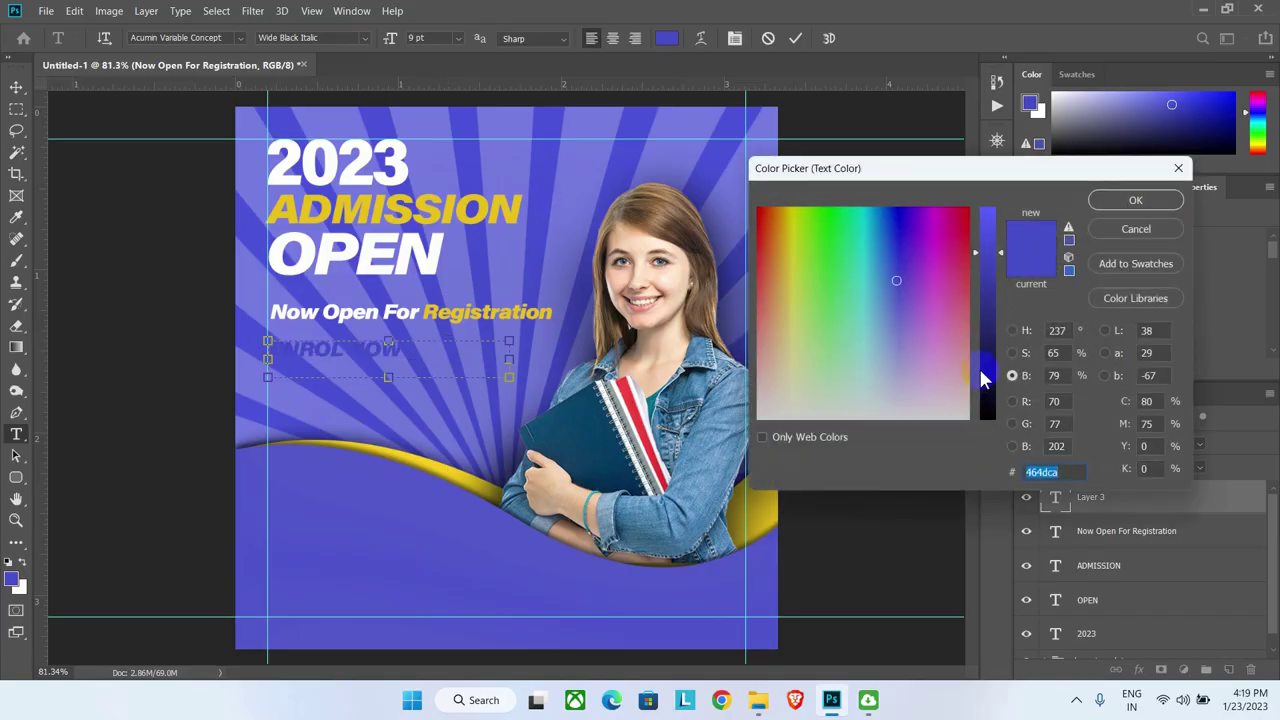
pyautogui.moveTo(981, 378); pyautogui.dragTo(985, 428)
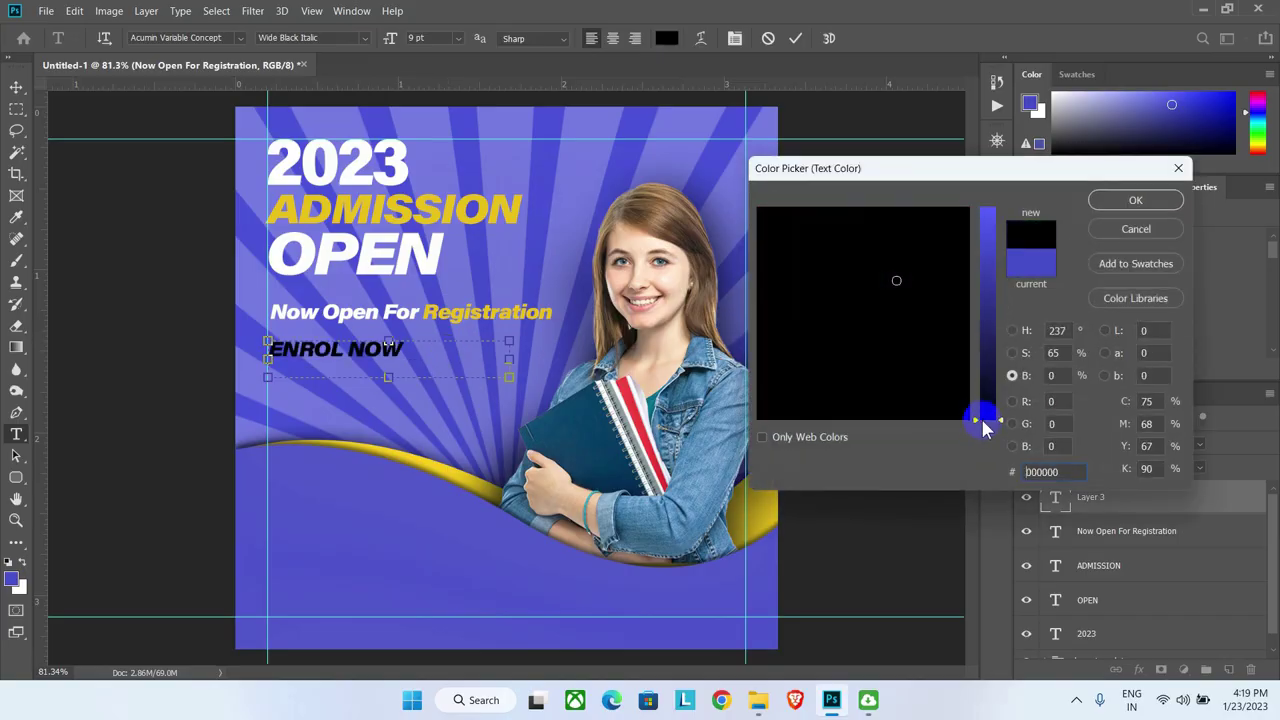
pyautogui.click(1133, 201)
pyautogui.write('A')
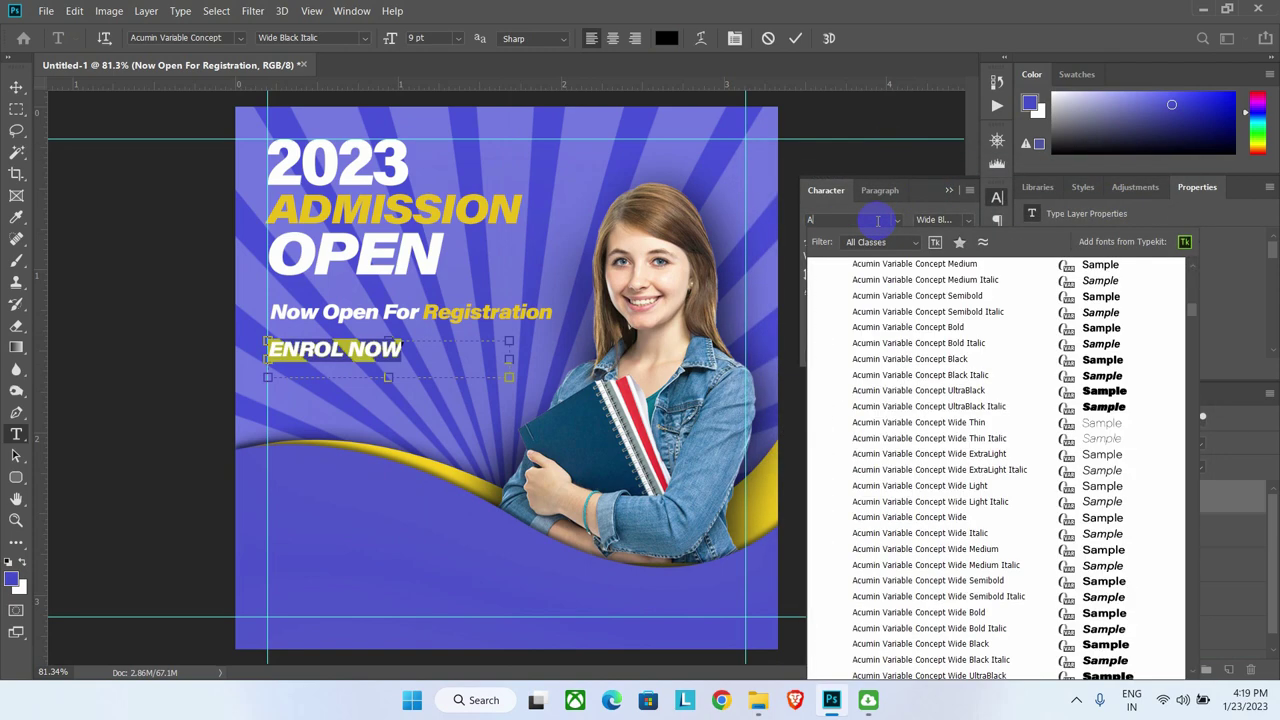
pyautogui.write('RIAL')
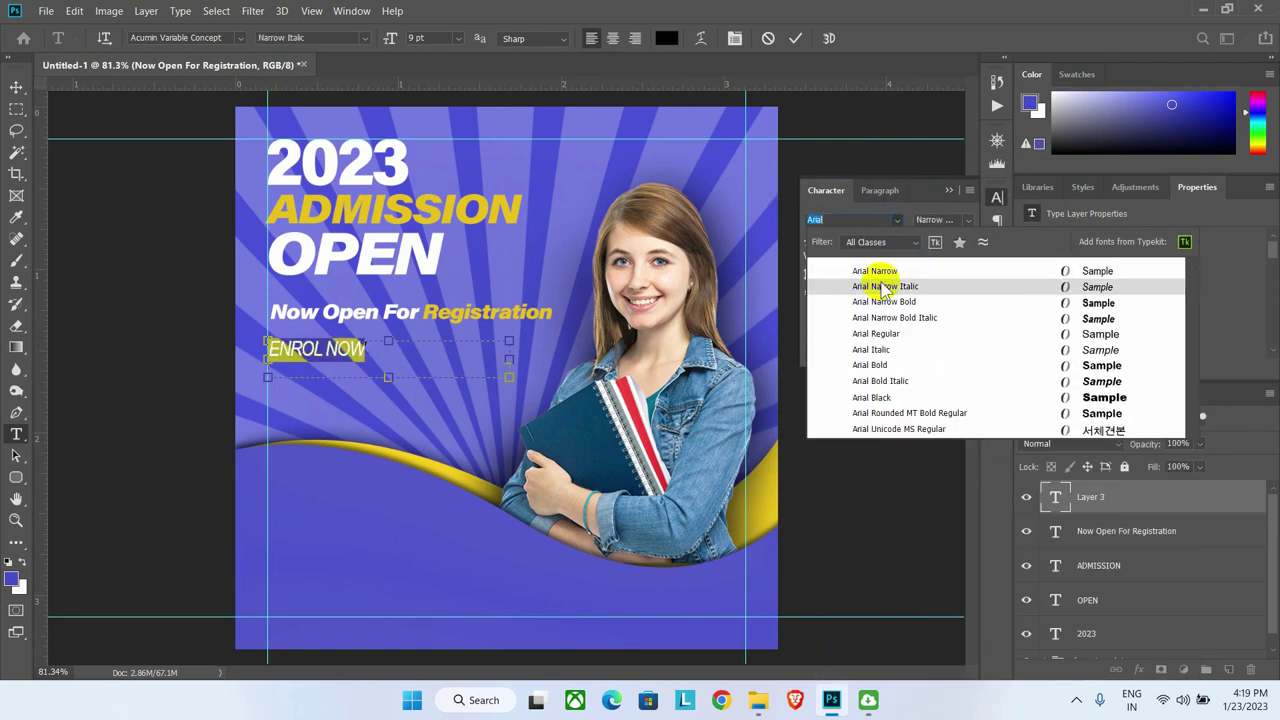
pyautogui.click(883, 336)
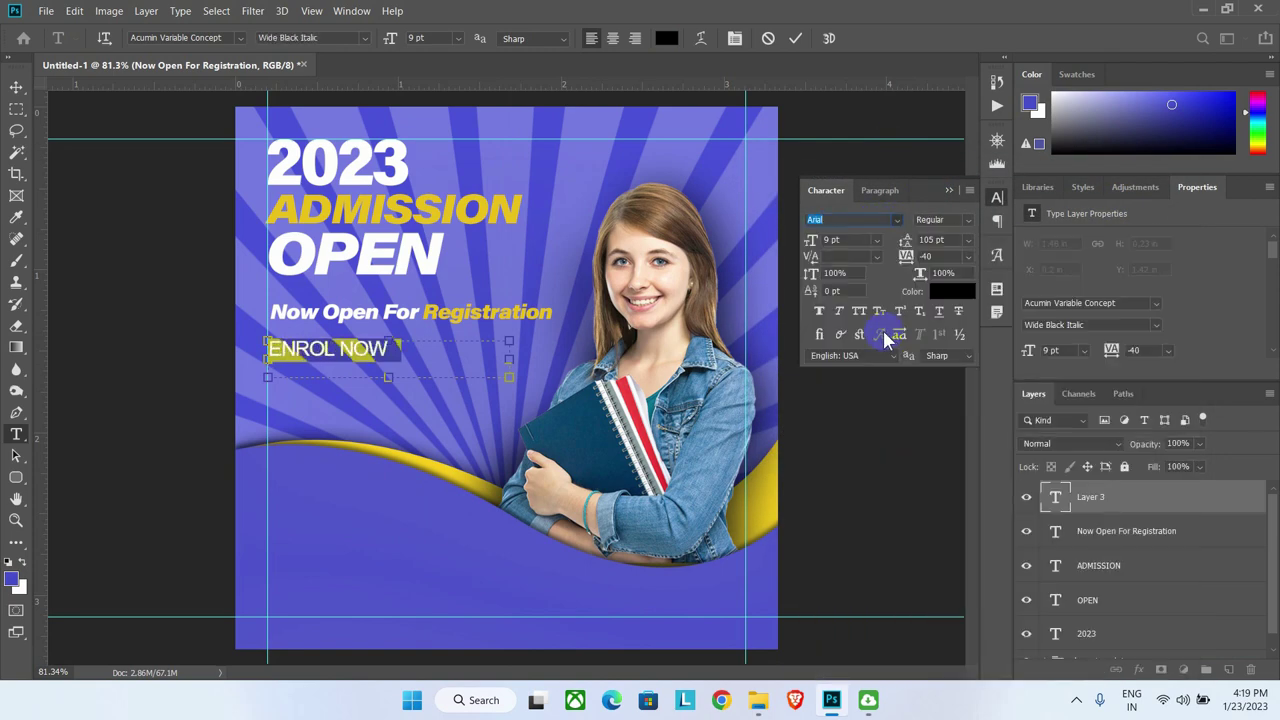
pyautogui.click(845, 240)
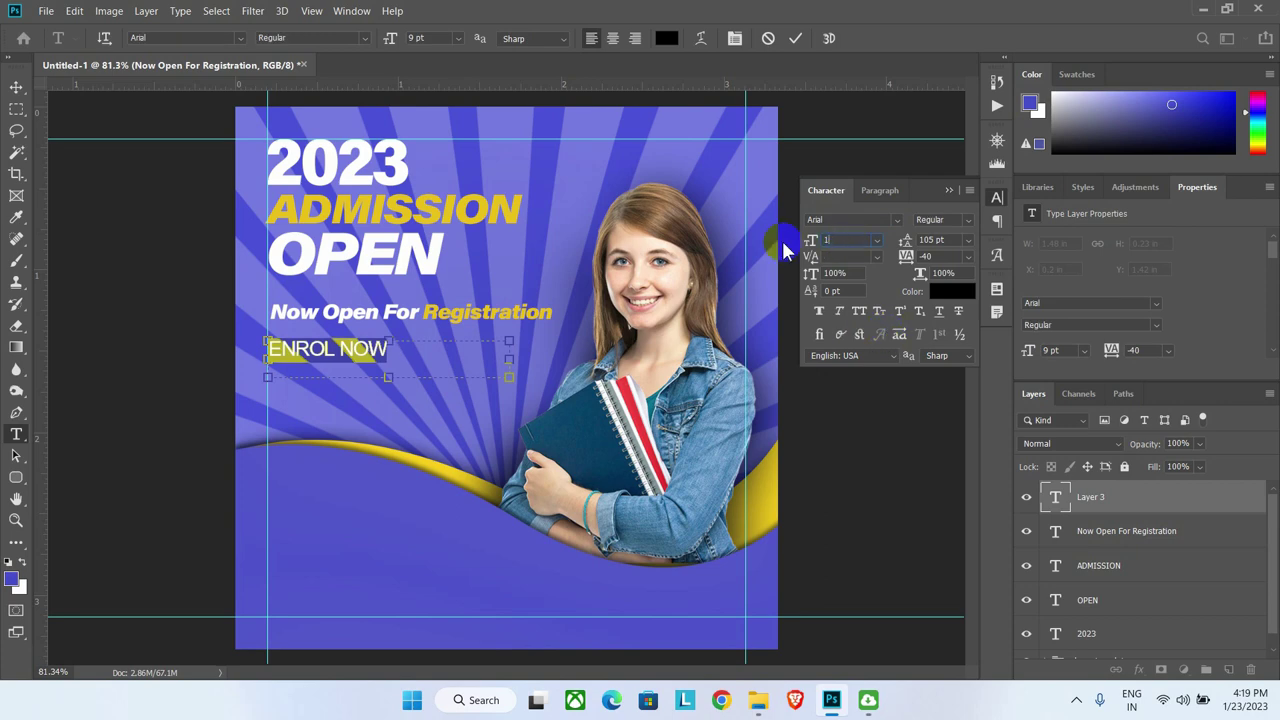
pyautogui.write('10')
pyautogui.press('Return')
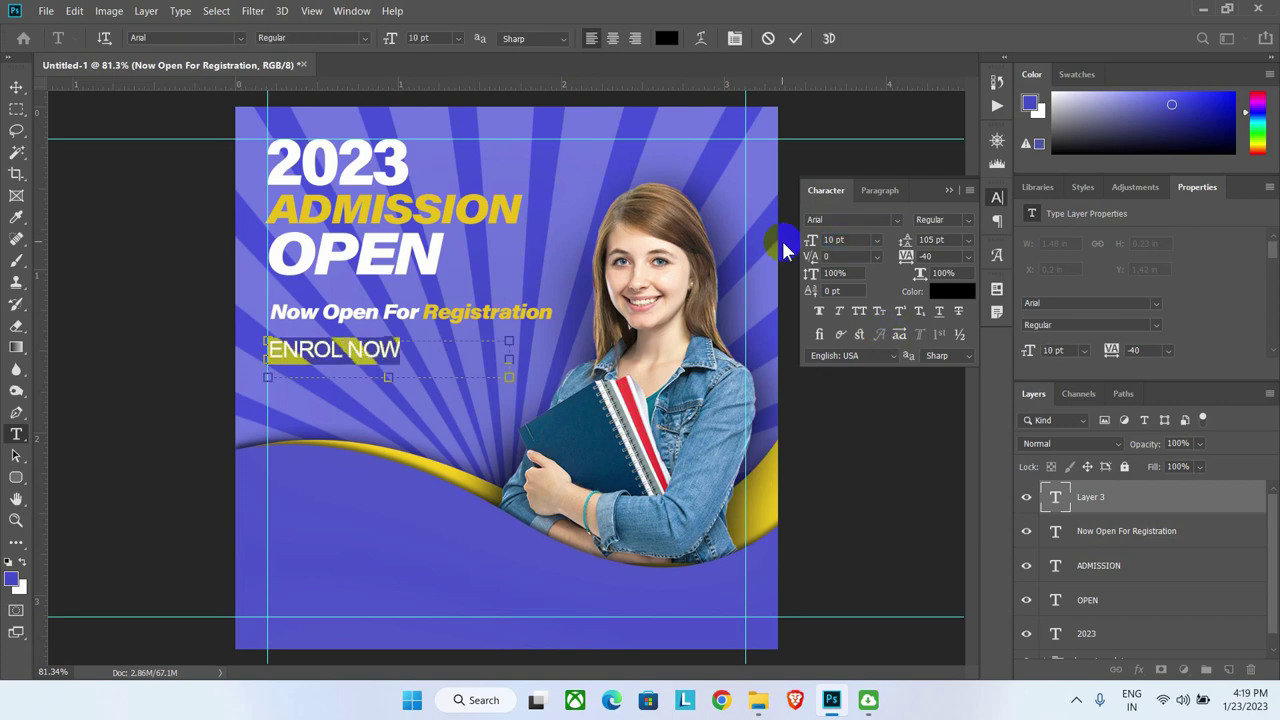
# Step: Nudge ENROL NOW right, move its layer down, and add a new empty layer
pyautogui.click(16, 88)
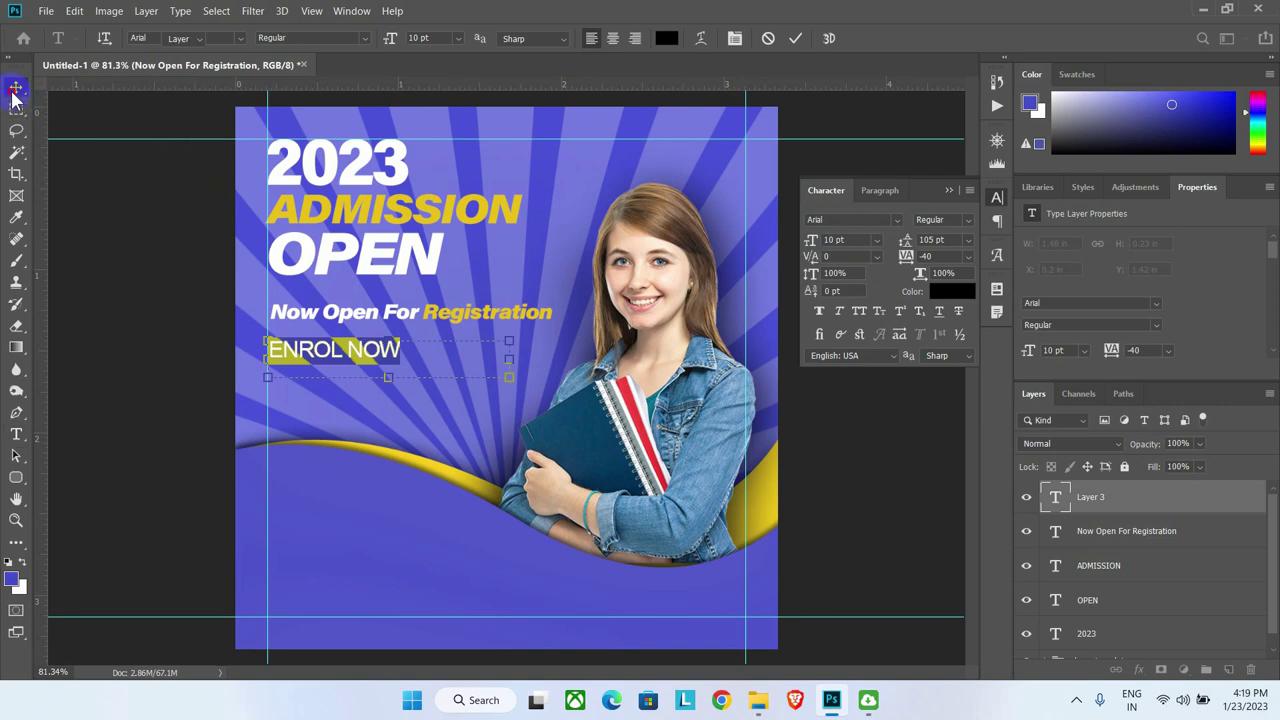
pyautogui.click(287, 355)
pyautogui.moveTo(287, 355); pyautogui.dragTo(296, 356)
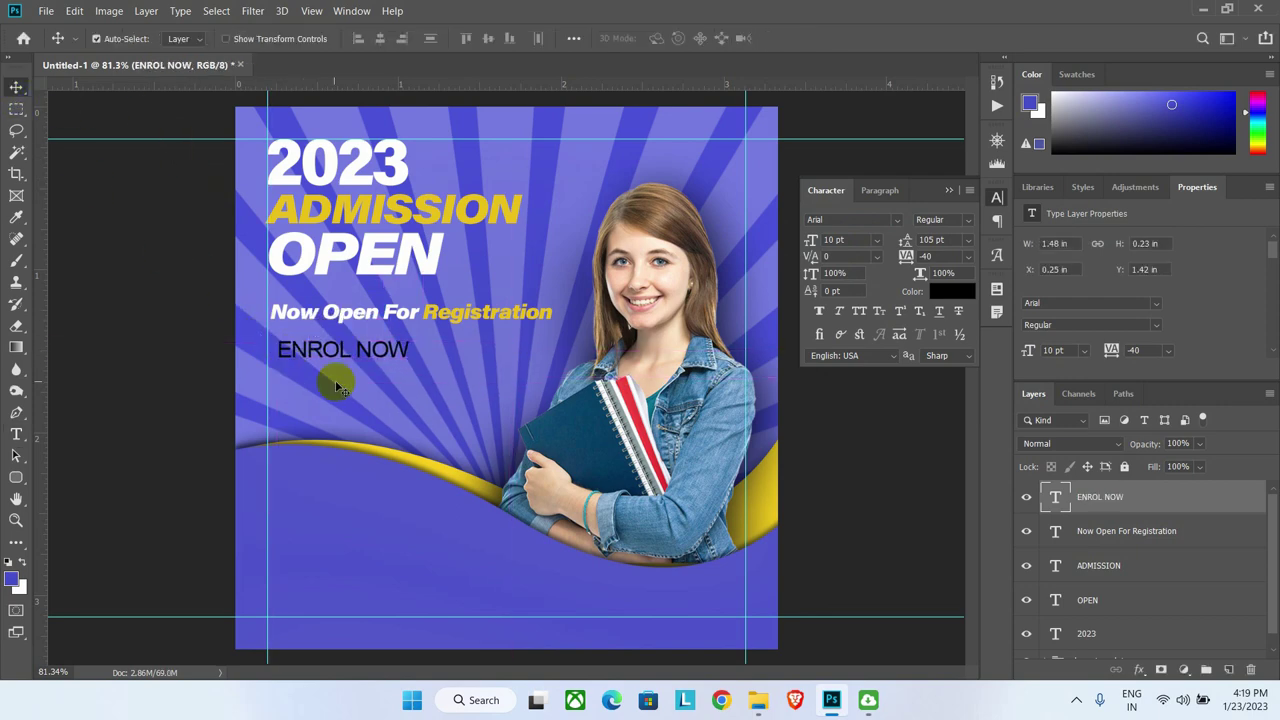
pyautogui.scroll(-1, 1140, 497)
pyautogui.moveTo(1114, 498); pyautogui.dragTo(1102, 624)
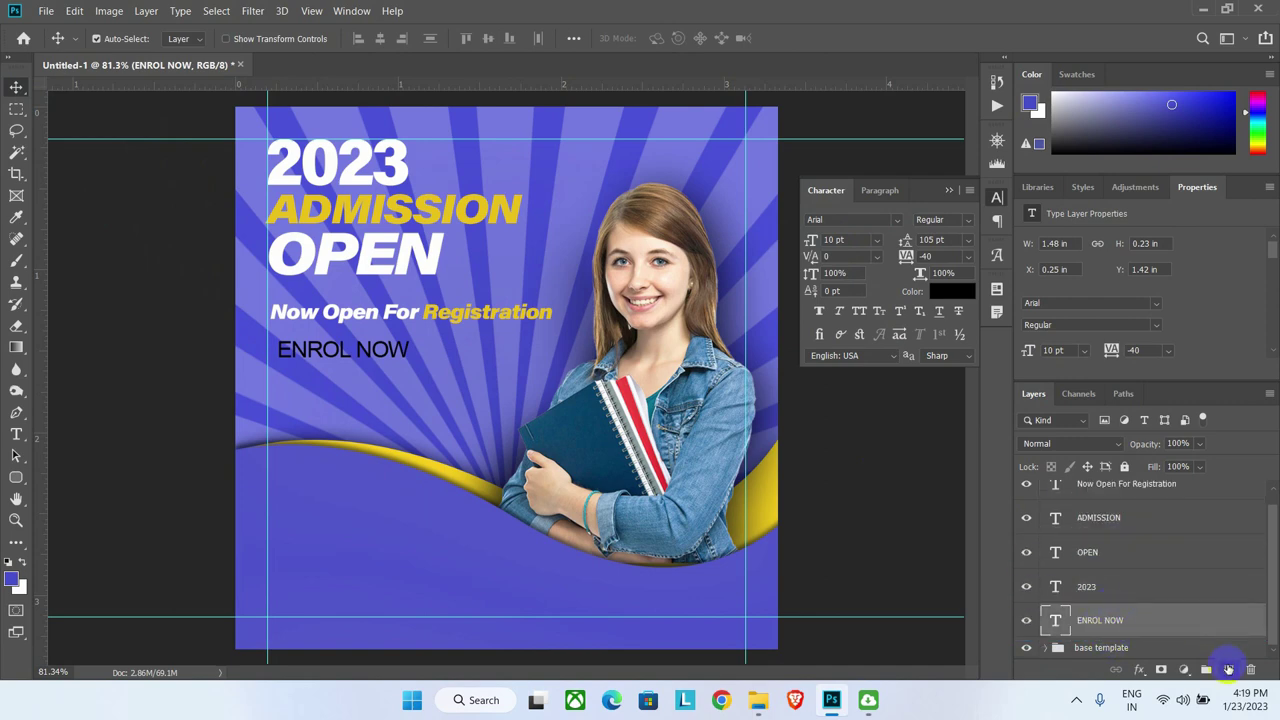
pyautogui.click(1228, 669)
# Step: Move the new layer under ENROL NOW and draw a rectangle around the text
pyautogui.moveTo(1092, 588); pyautogui.dragTo(1078, 618)
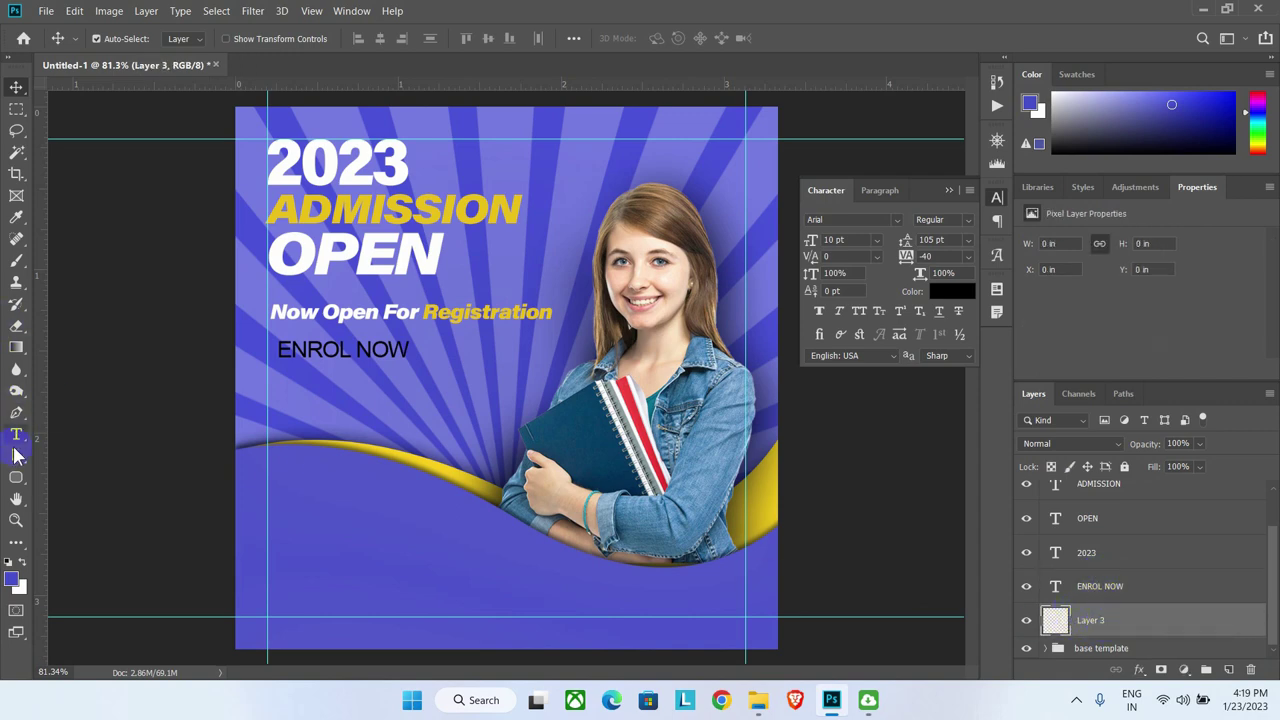
pyautogui.rightClick(15, 481)
pyautogui.click(51, 476)
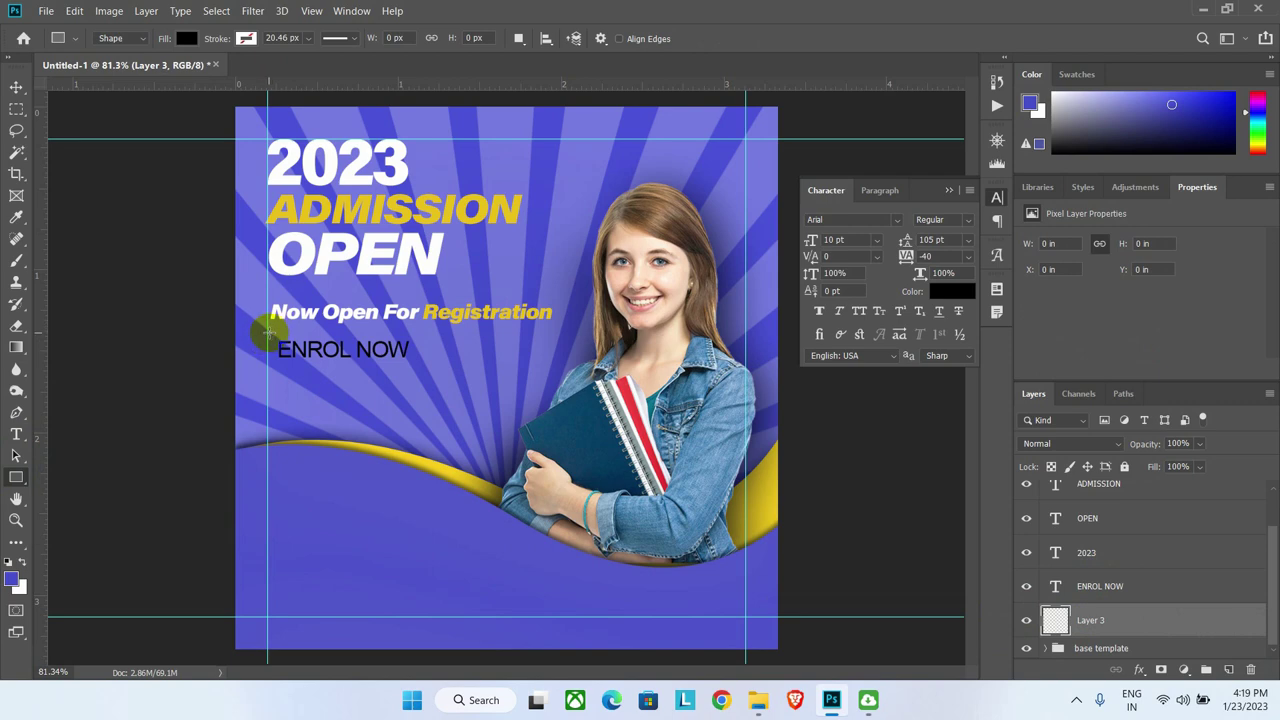
pyautogui.moveTo(266, 333); pyautogui.dragTo(420, 363)
pyautogui.click(948, 291)
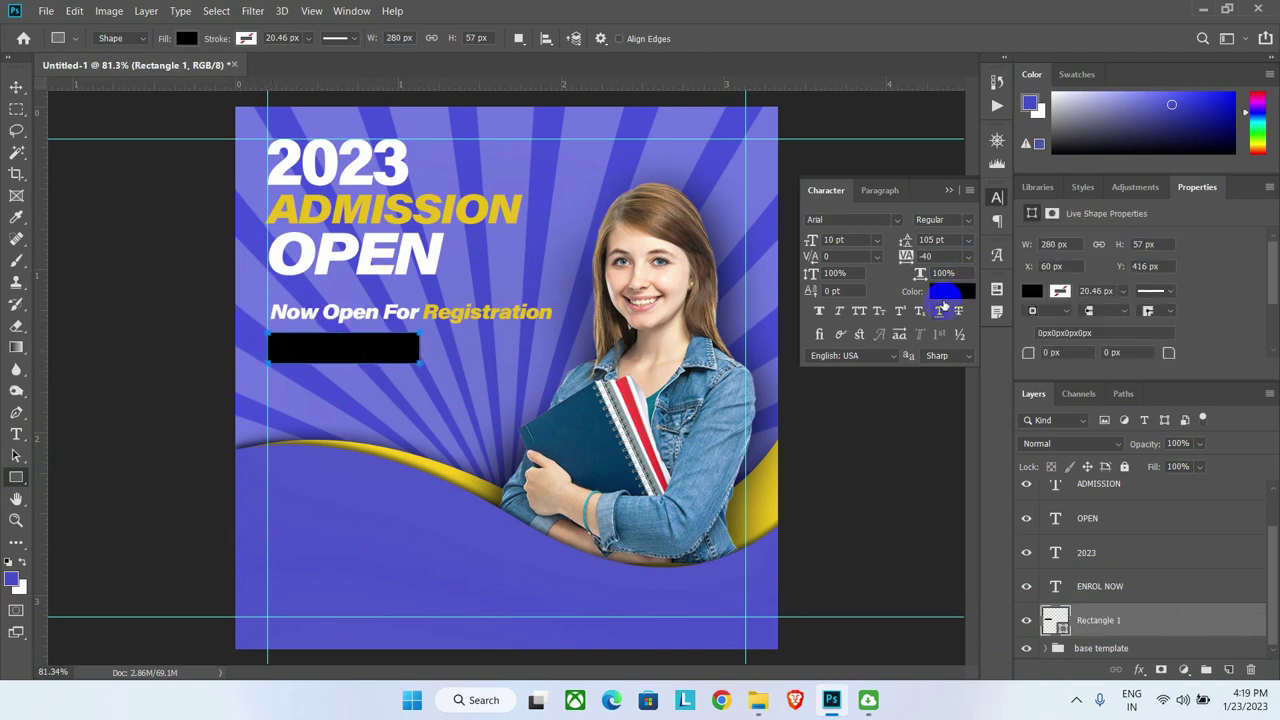
pyautogui.click(433, 465)
pyautogui.click(1136, 200)
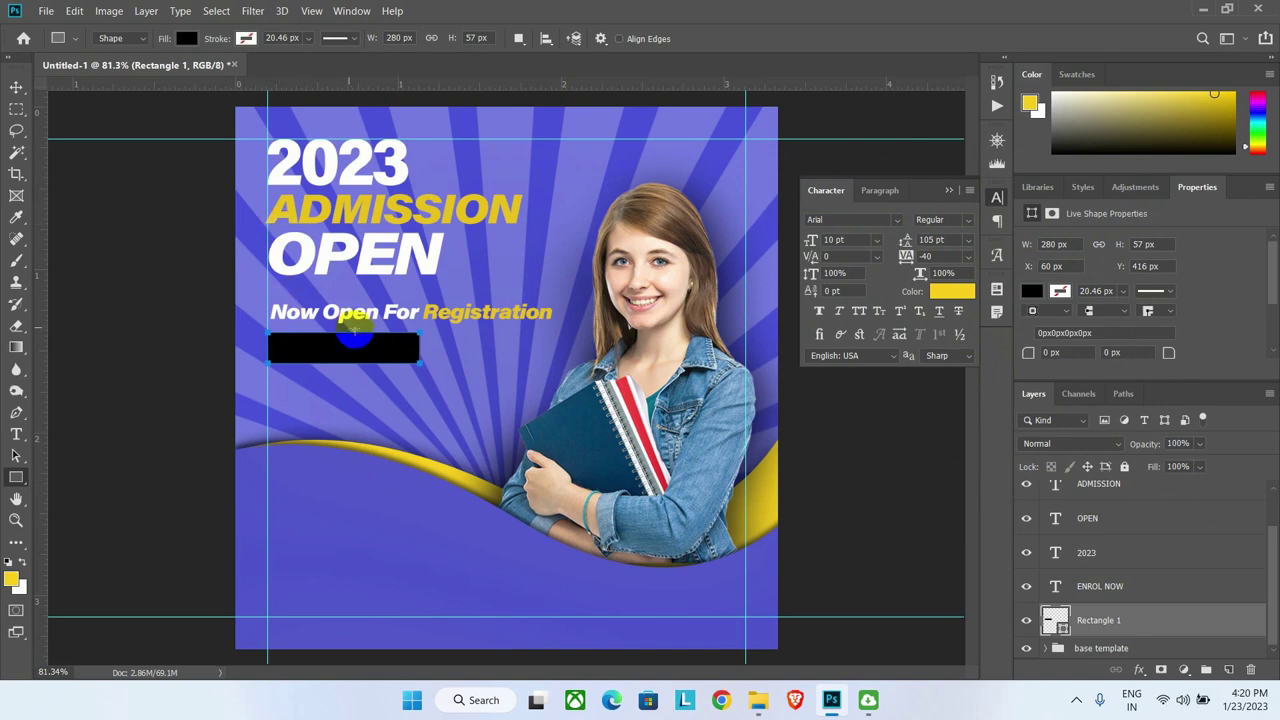
pyautogui.moveTo(368, 337); pyautogui.dragTo(391, 349)
# Step: Fill the rectangle with the Registration yellow and select its Rectangle 1 layer
pyautogui.click(187, 39)
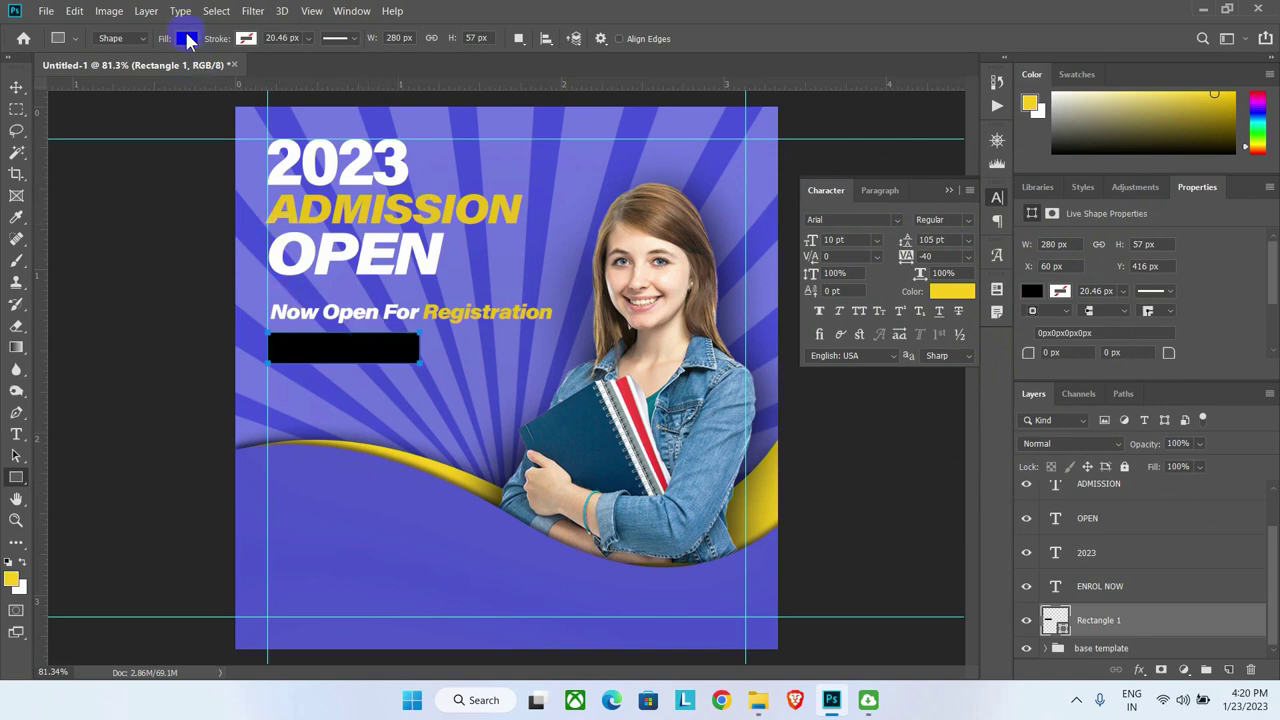
pyautogui.click(264, 71)
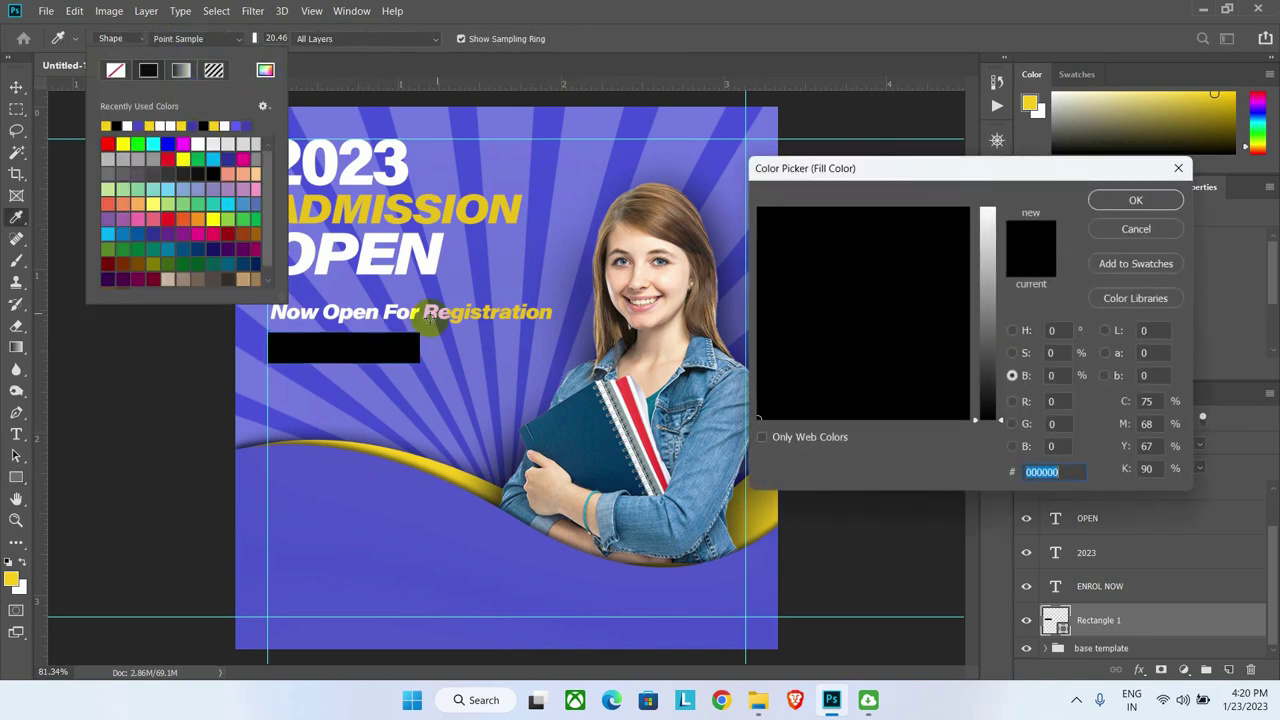
pyautogui.click(403, 456)
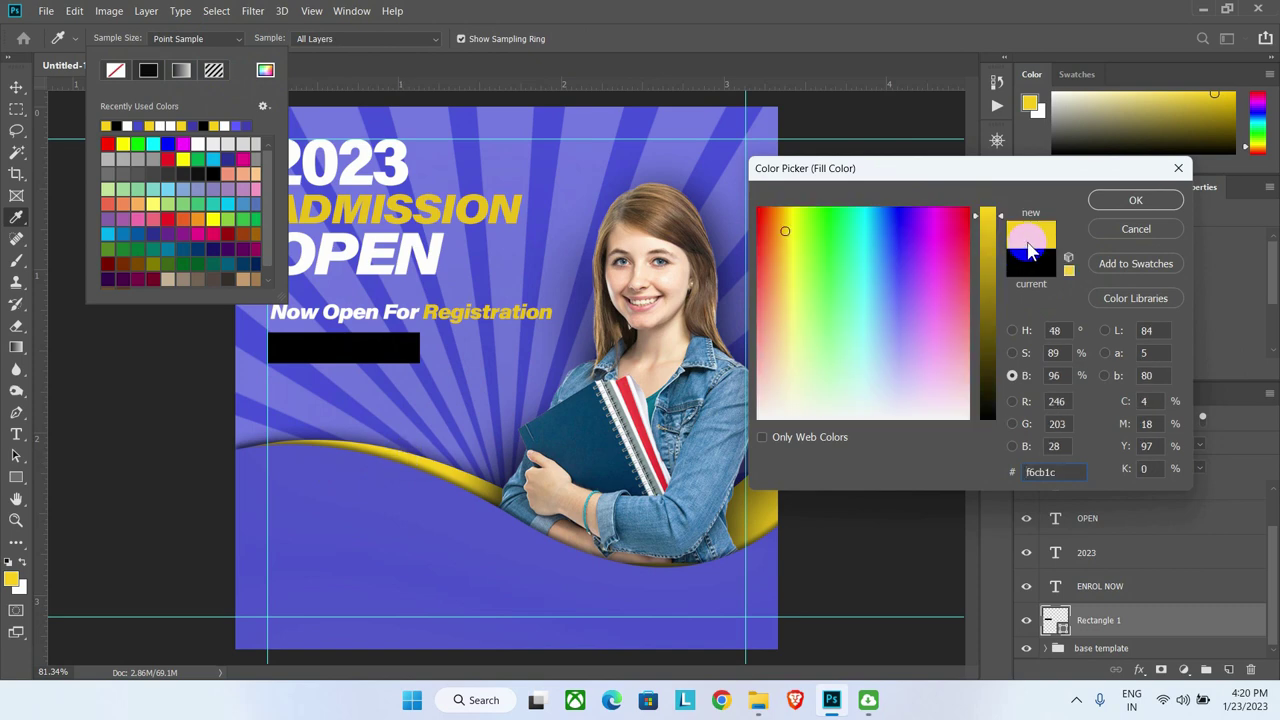
pyautogui.click(1135, 200)
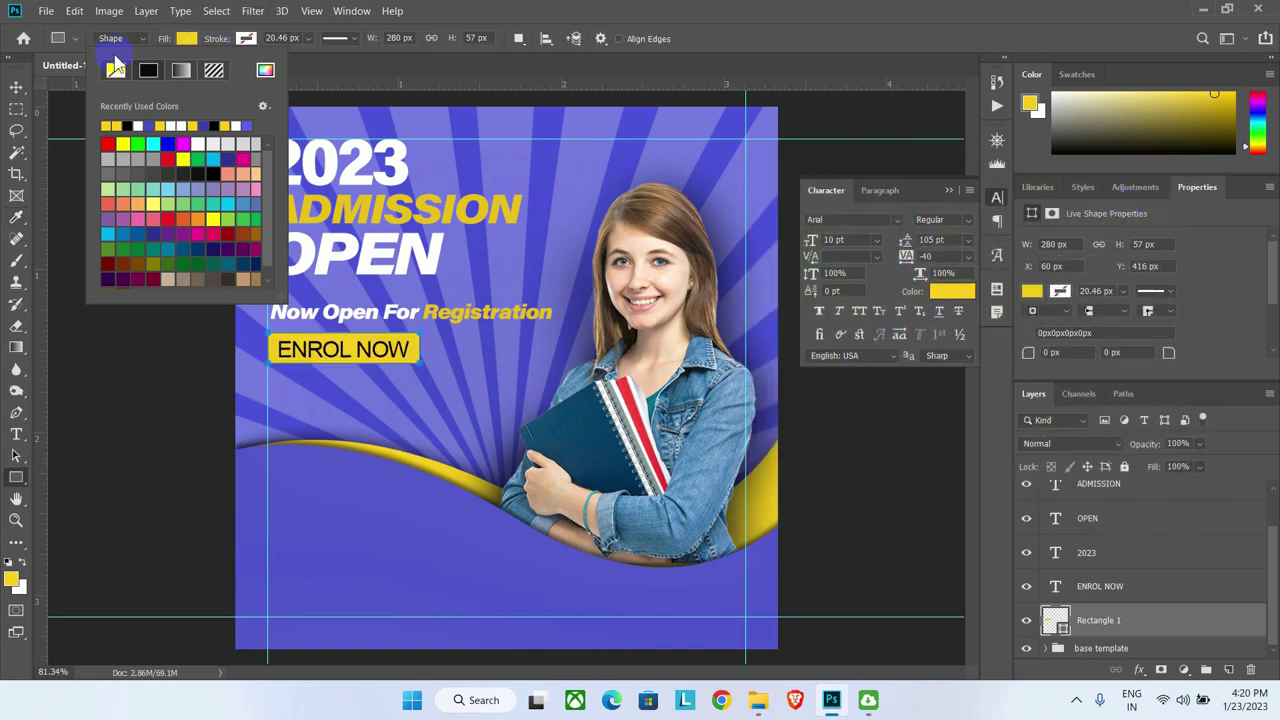
pyautogui.click(221, 40)
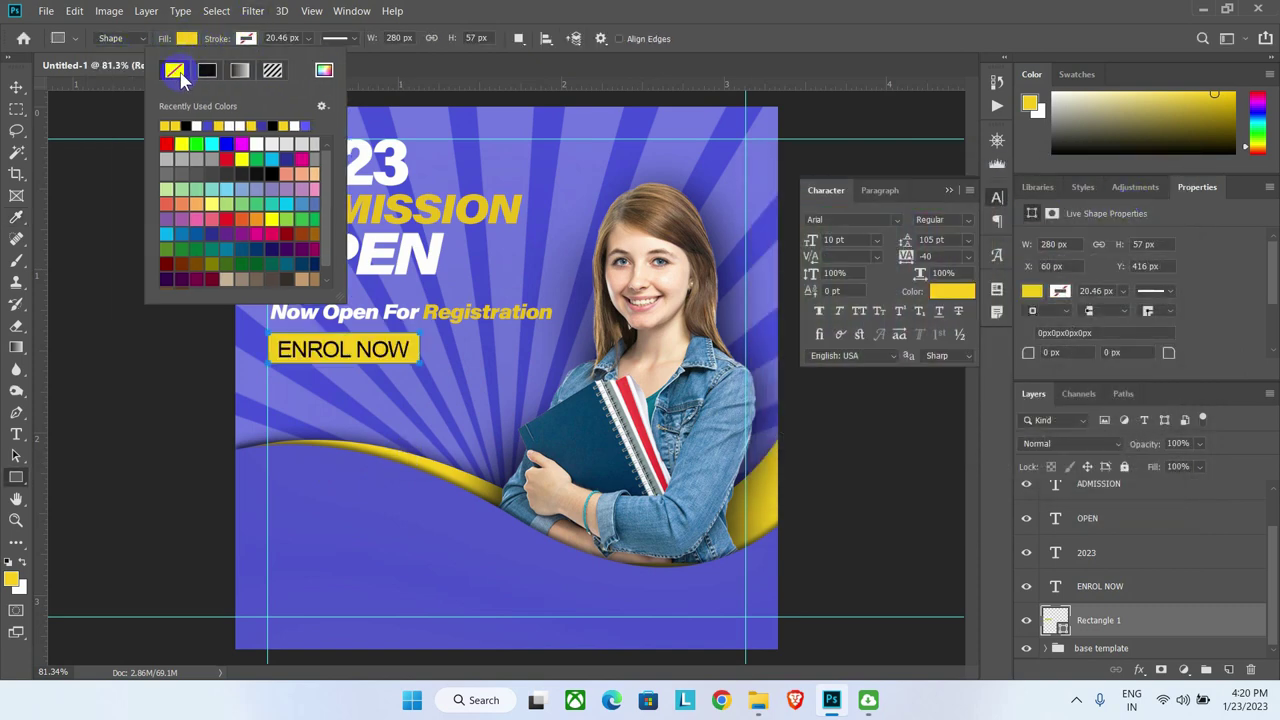
pyautogui.press('Escape')
pyautogui.click(16, 87)
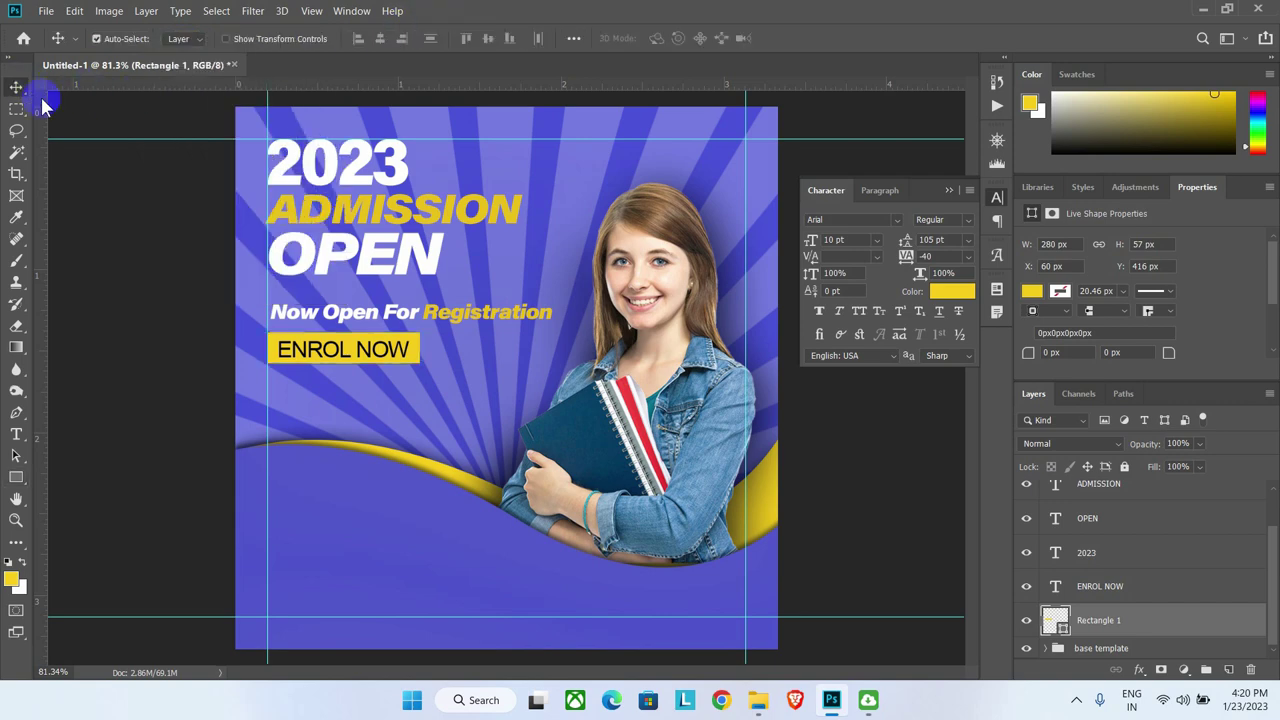
pyautogui.click(356, 318)
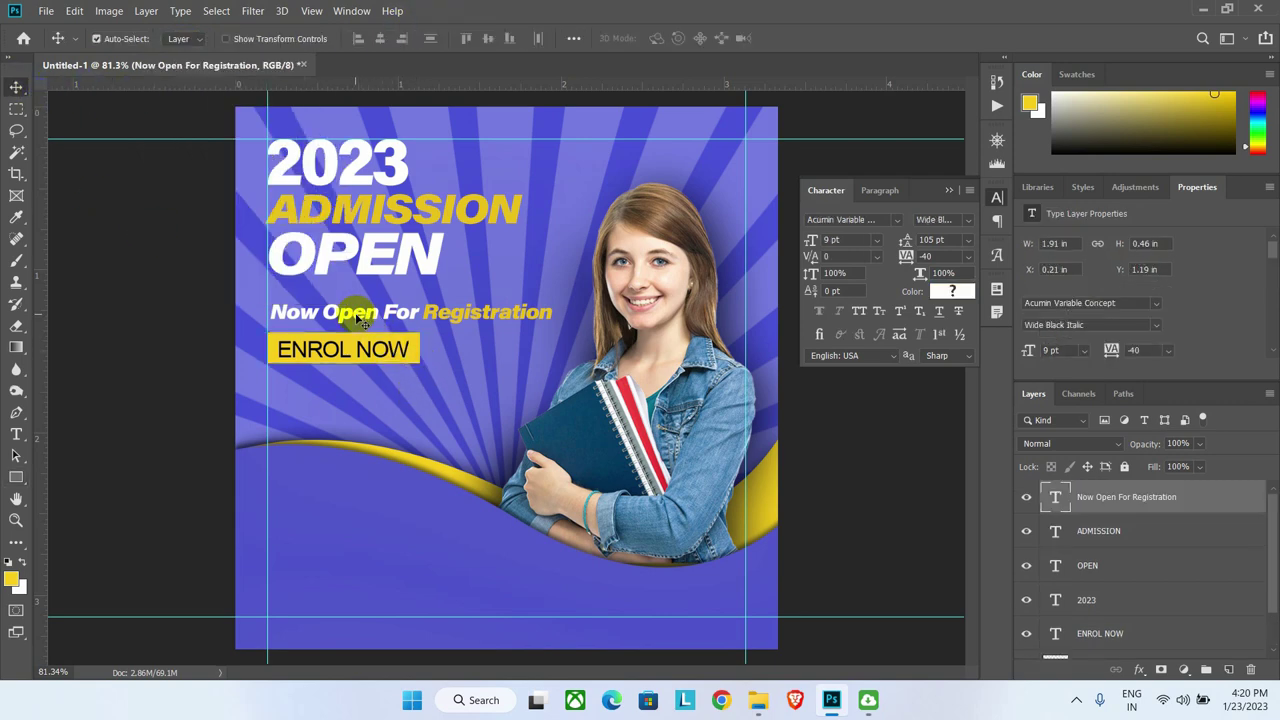
pyautogui.scroll(-1, 1150, 575)
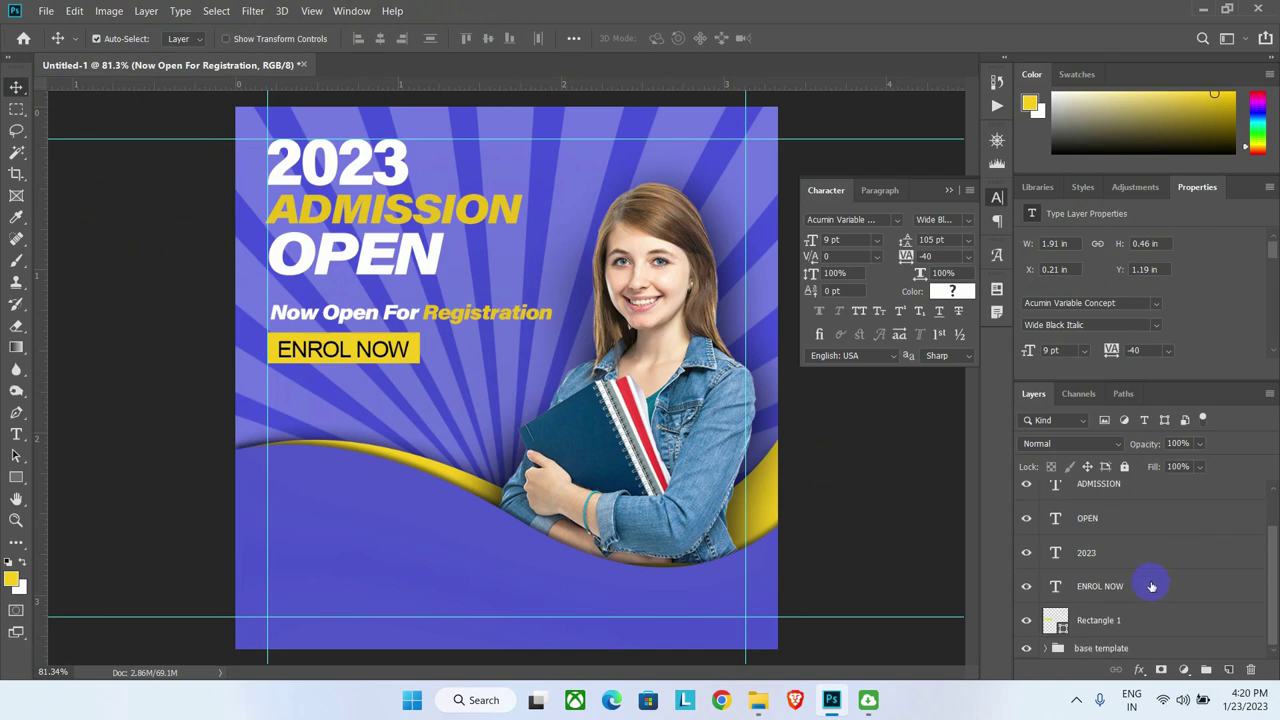
pyautogui.click(1097, 621)
# Step: Add a new layer and draw a horizontal line beneath the OPEN headline with the Line Tool
pyautogui.click(1229, 671)
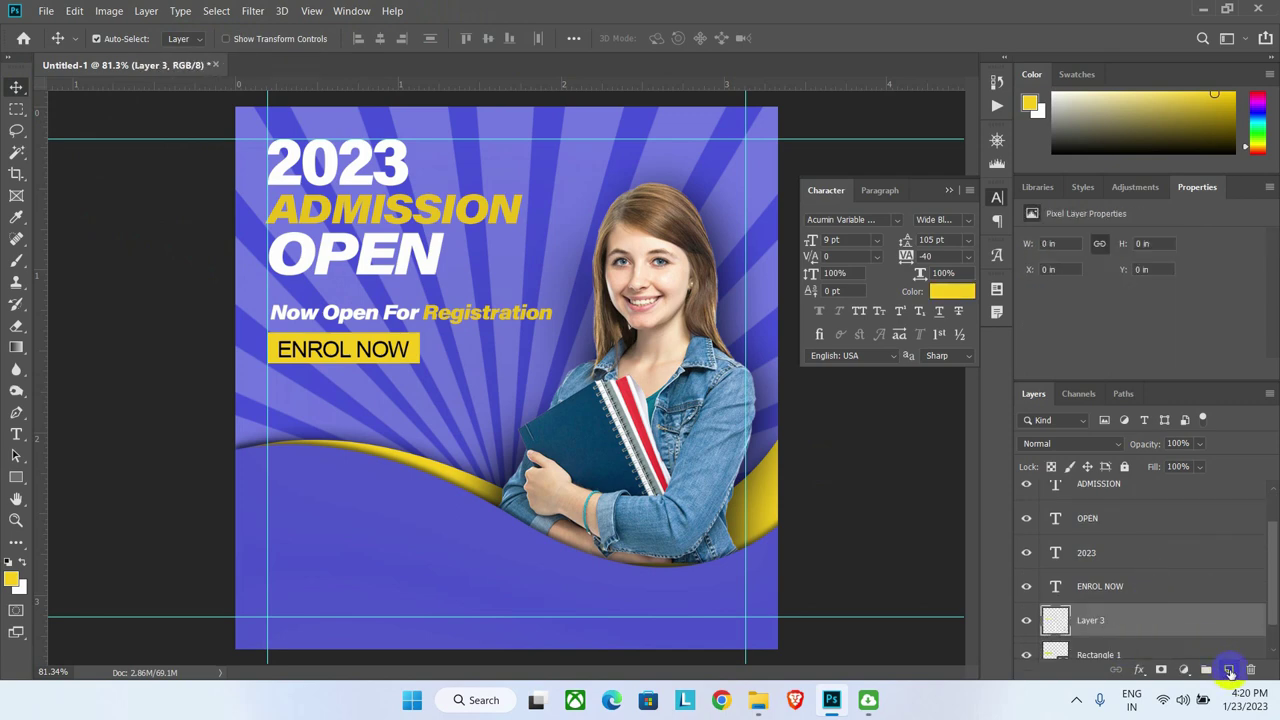
pyautogui.click(18, 478)
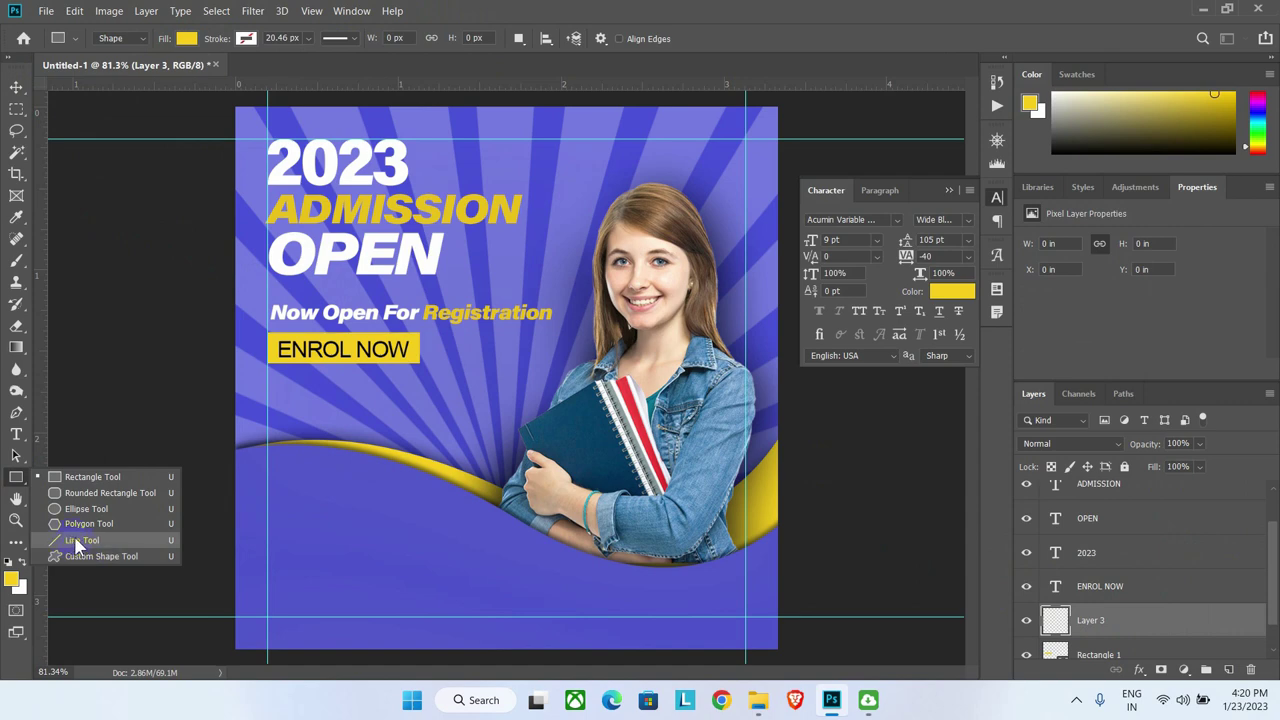
pyautogui.click(80, 540)
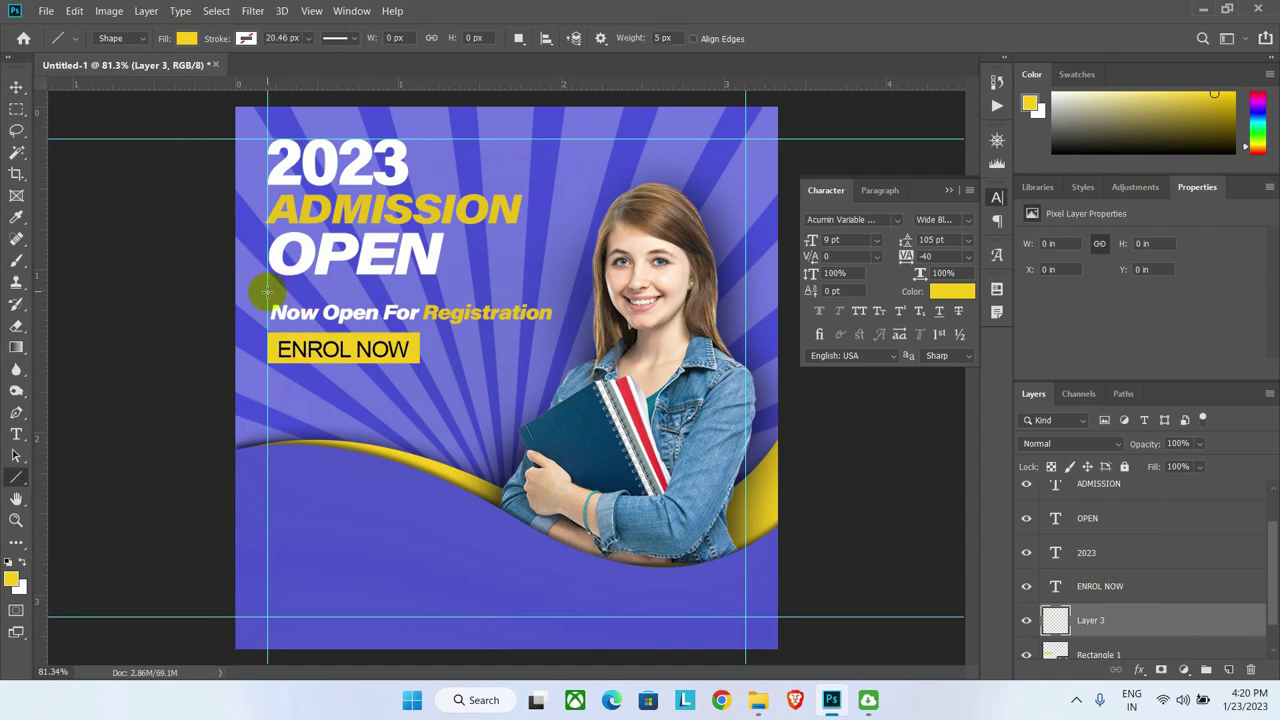
pyautogui.moveTo(267, 292); pyautogui.dragTo(433, 294)
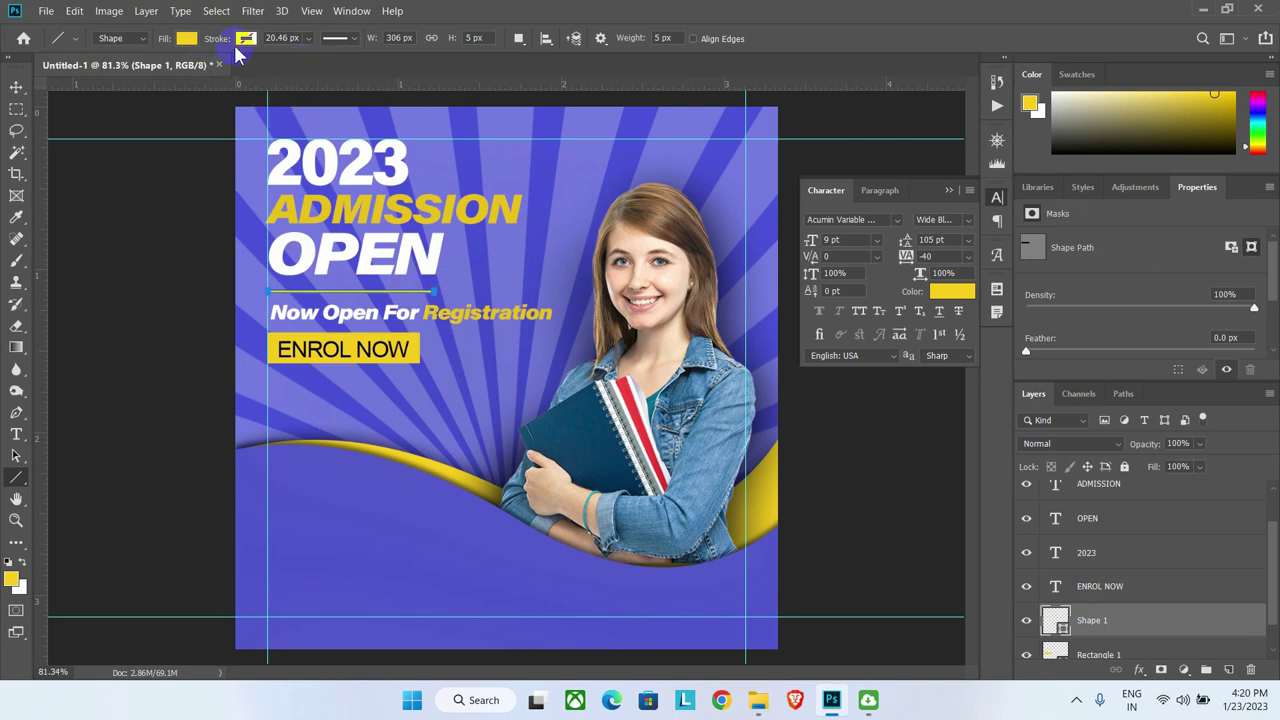
# Step: Set the line's stroke and fill colours to white
pyautogui.click(243, 40)
pyautogui.click(323, 70)
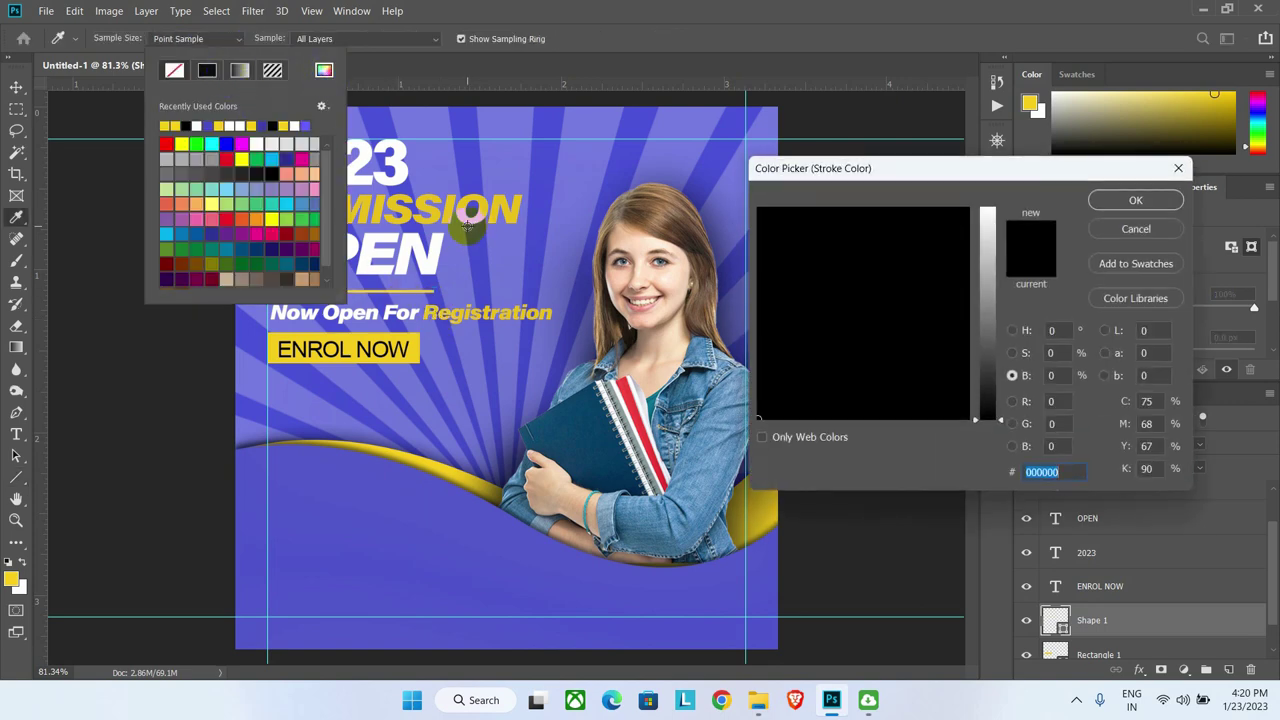
pyautogui.click(987, 212)
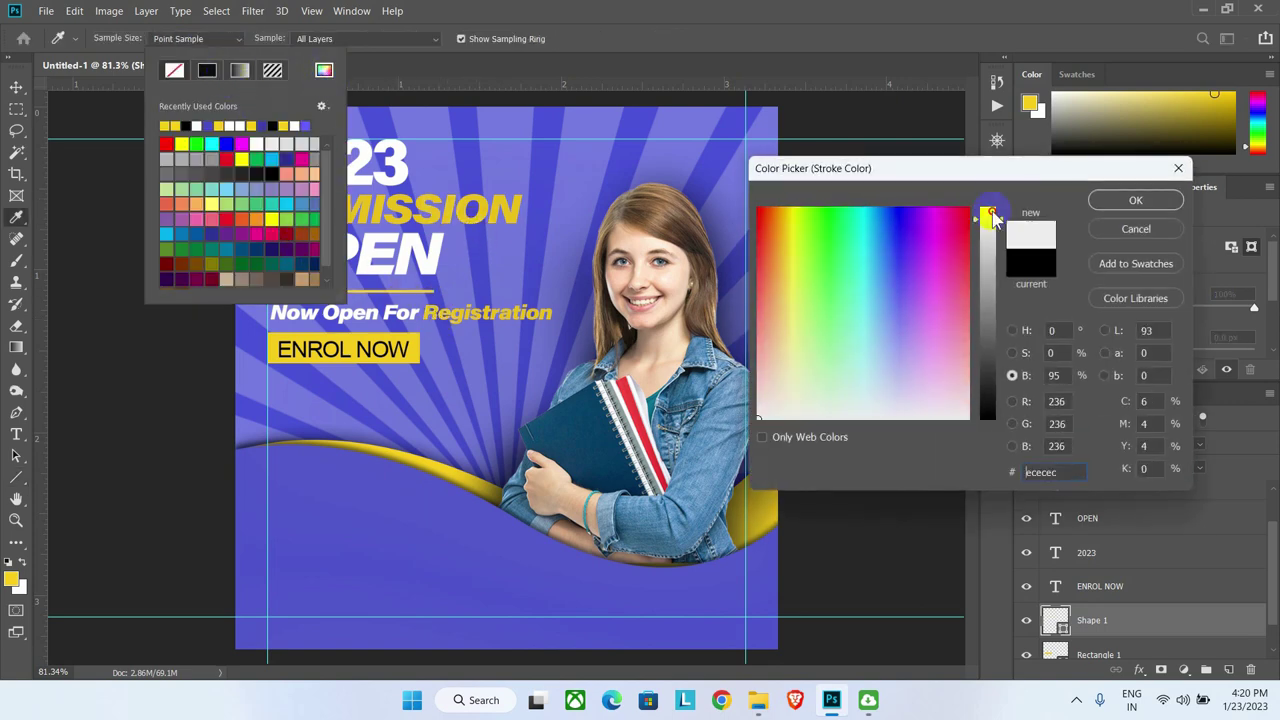
pyautogui.click(1135, 200)
pyautogui.click(455, 20)
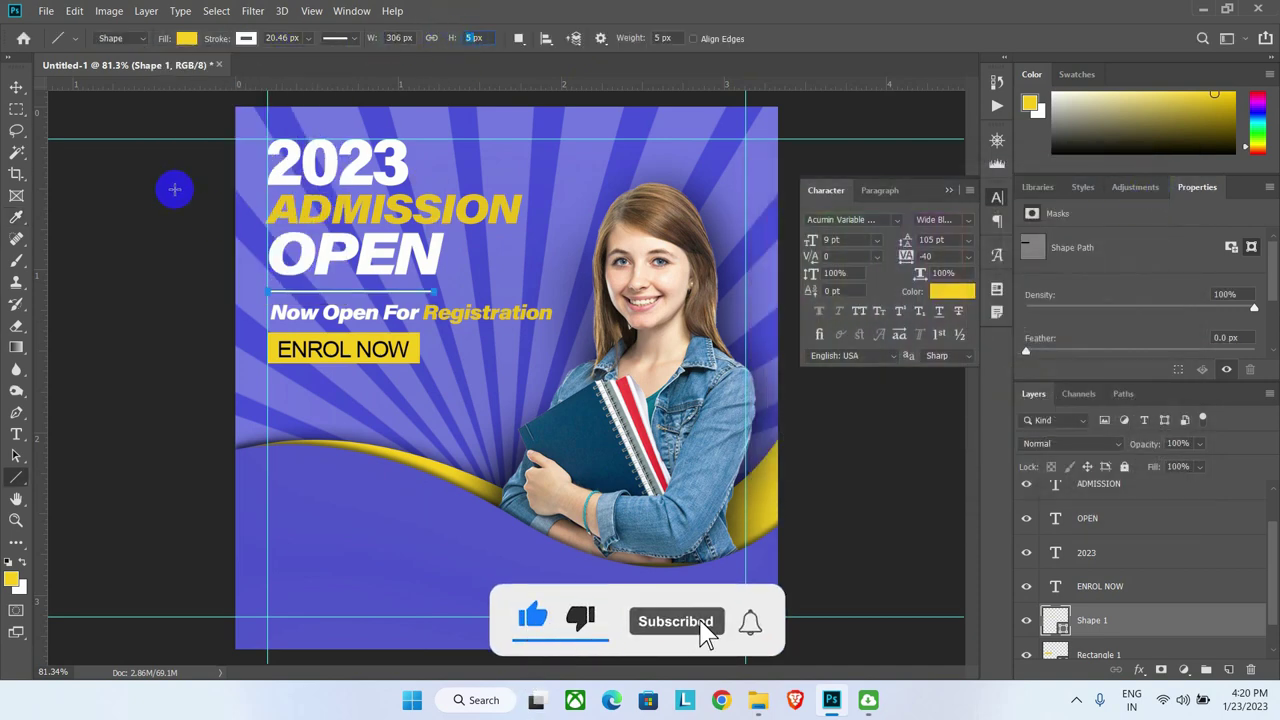
pyautogui.click(185, 39)
pyautogui.click(265, 70)
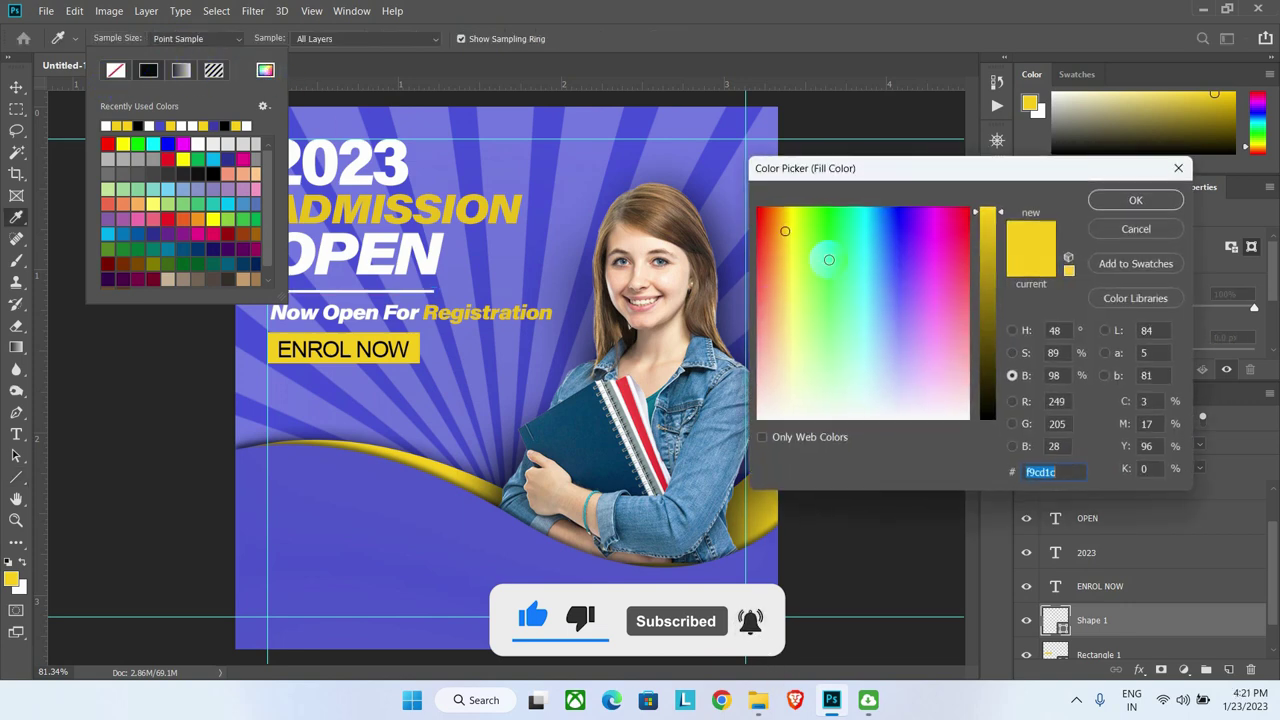
pyautogui.click(1136, 200)
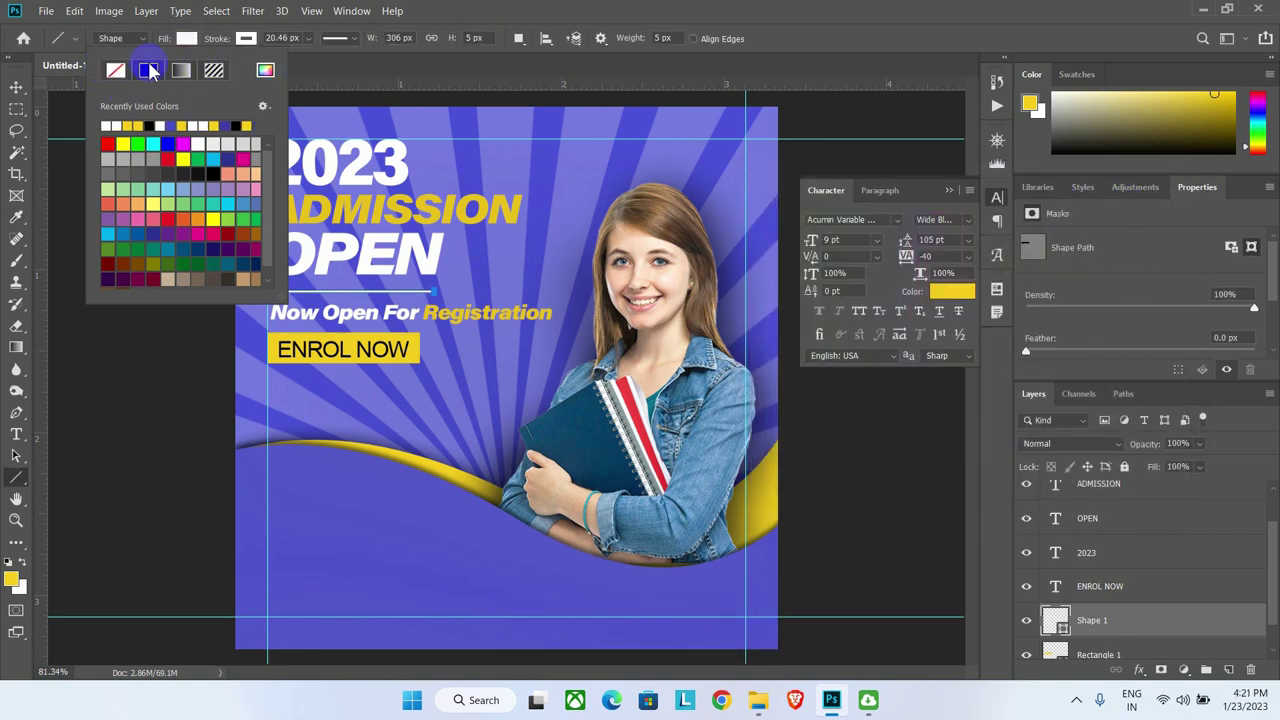
pyautogui.click(675, 20)
pyautogui.click(15, 88)
# Step: Group the ENROL NOW text and its yellow box as ENROL BOX
pyautogui.scroll(-2, 353, 346)
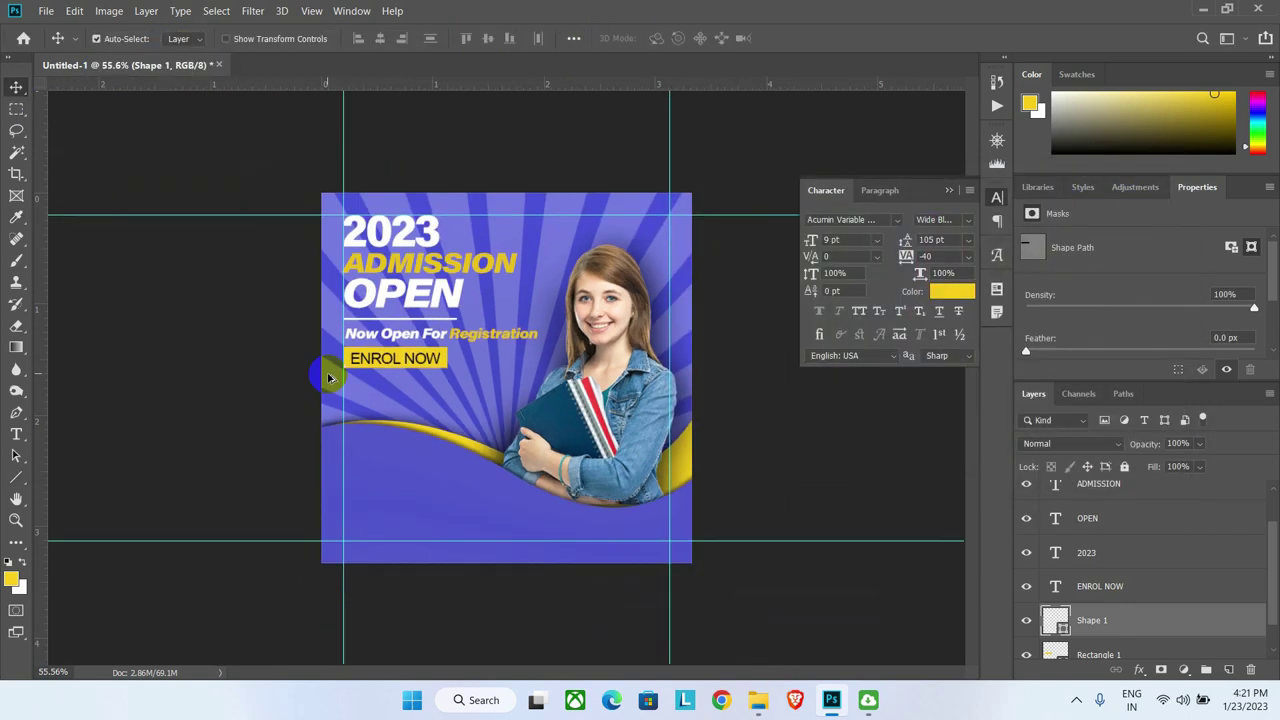
pyautogui.scroll(3, 360, 250)
pyautogui.click(366, 255)
pyautogui.click(385, 196)
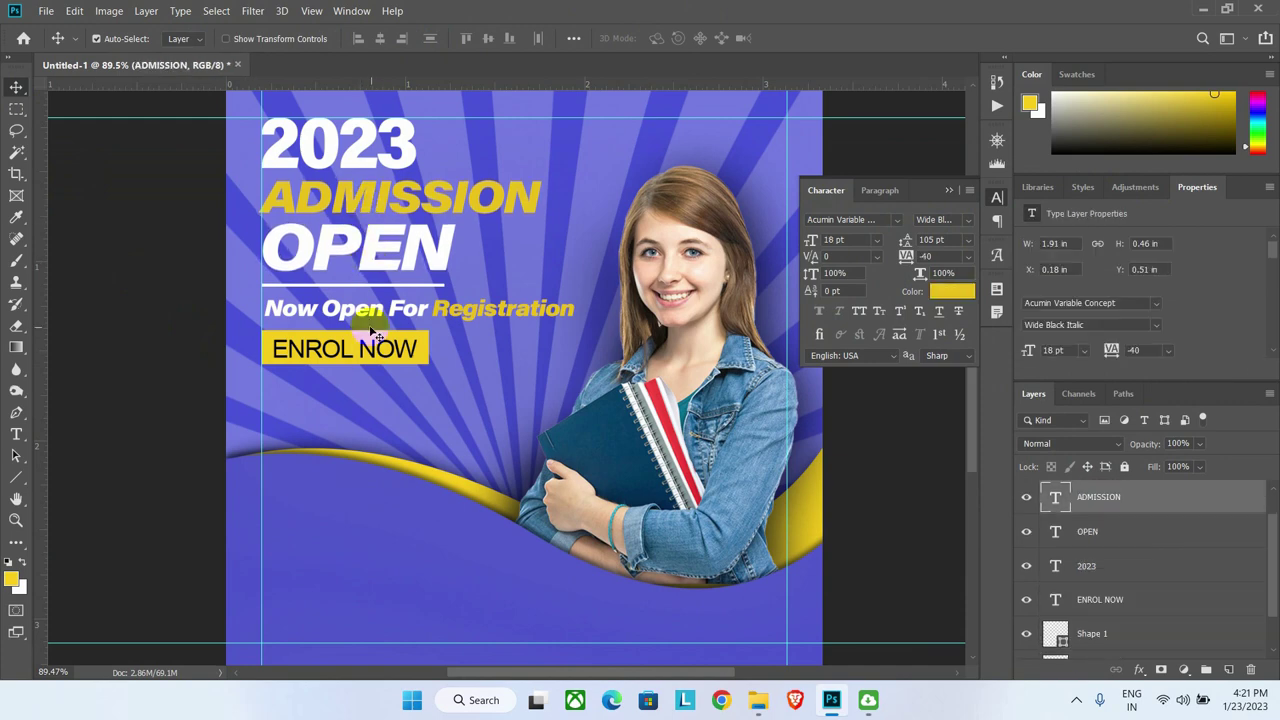
pyautogui.click(365, 308)
pyautogui.click(415, 343)
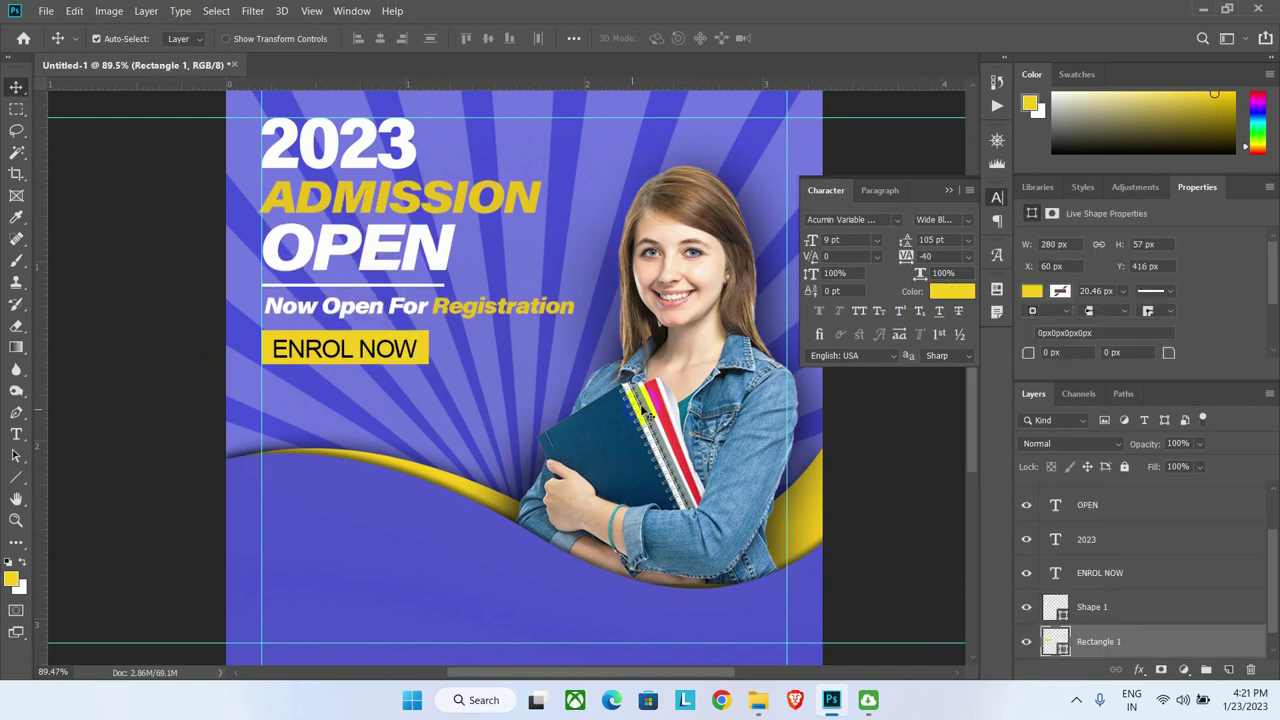
pyautogui.moveTo(1096, 656); pyautogui.dragTo(1103, 602)
pyautogui.keyDown('shift'); pyautogui.click(1104, 574); pyautogui.keyUp('shift')
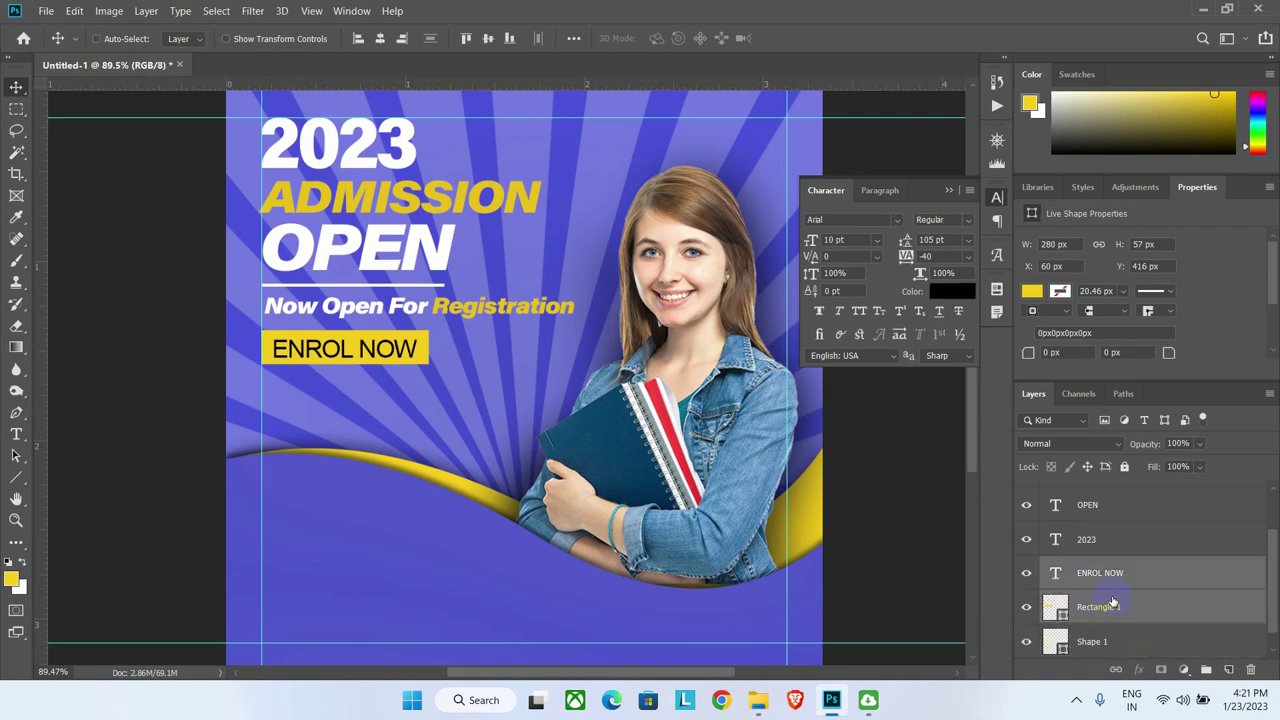
pyautogui.hotkey('ctrl', 'g')
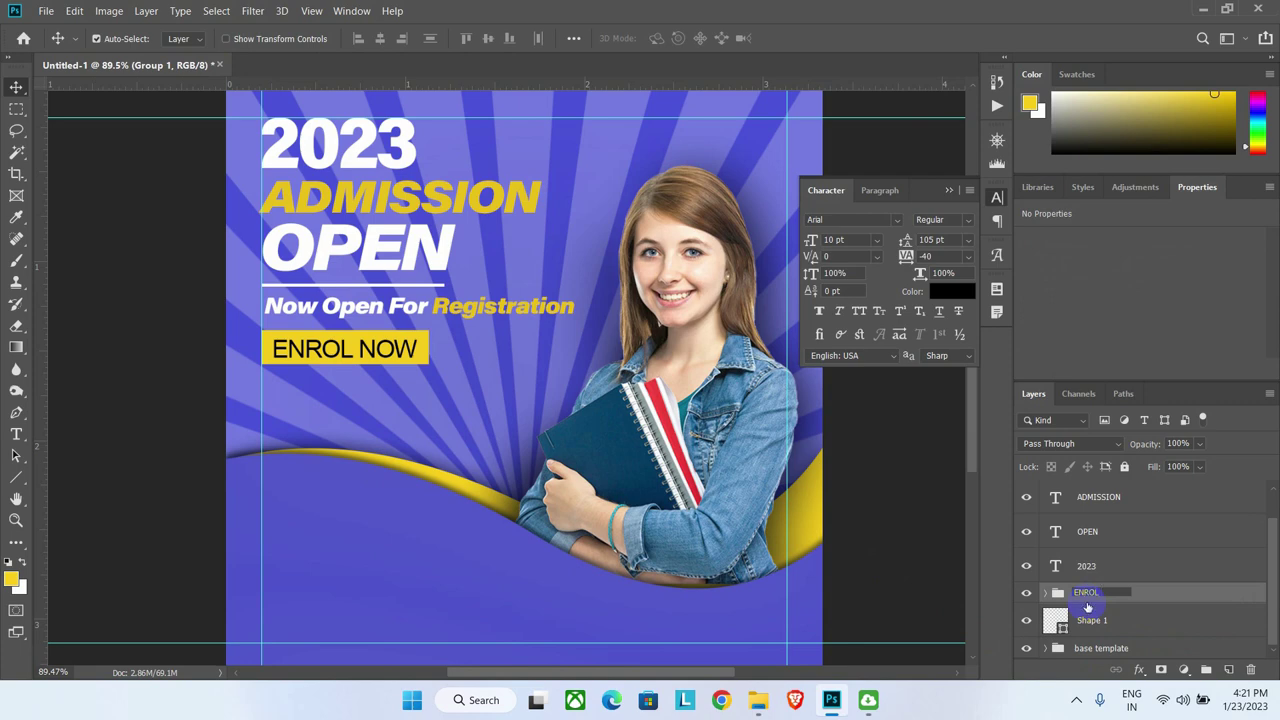
pyautogui.write('ENROL BOX')
pyautogui.press('Return')
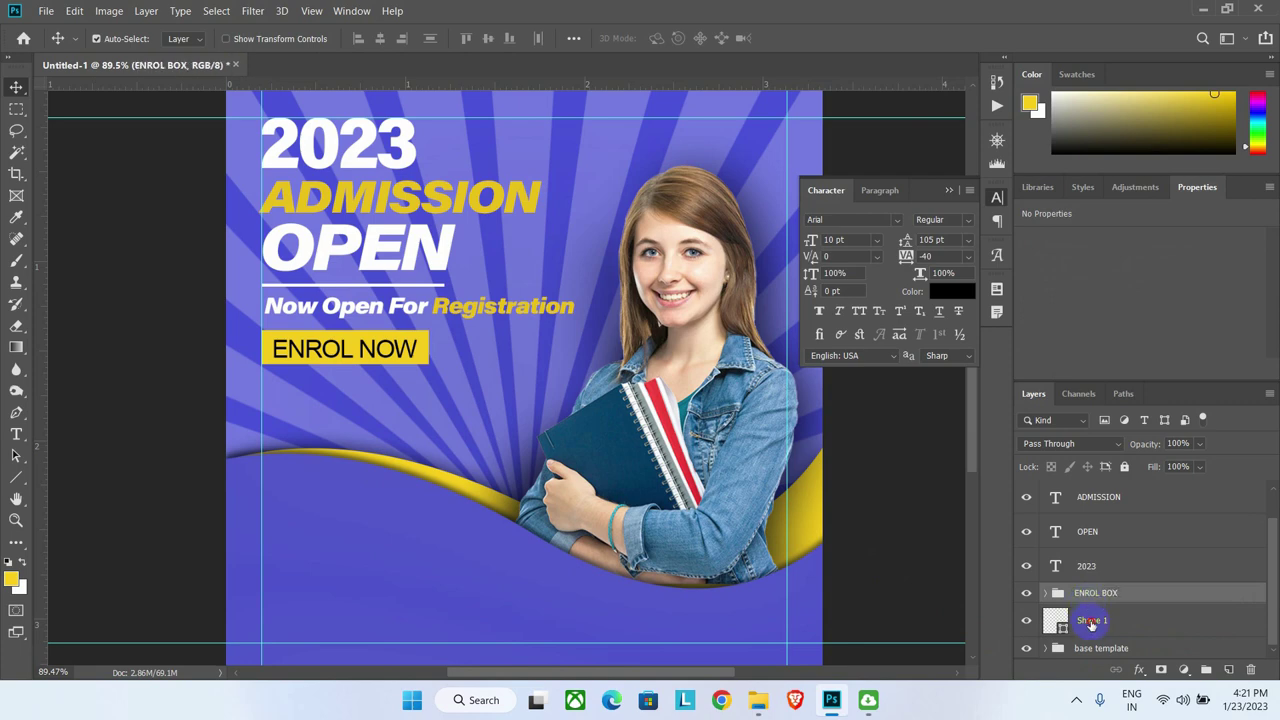
# Step: Rename the line layer BAR and nudge the ENROL BOX group up slightly
pyautogui.doubleClick(1091, 621)
pyautogui.click(1106, 601)
pyautogui.hotkey('ctrl', 't')
pyautogui.press('Up')
pyautogui.press('Up')
pyautogui.press('Up')
pyautogui.press('Up')
pyautogui.press('Up')
pyautogui.press('Up')
pyautogui.press('Up')
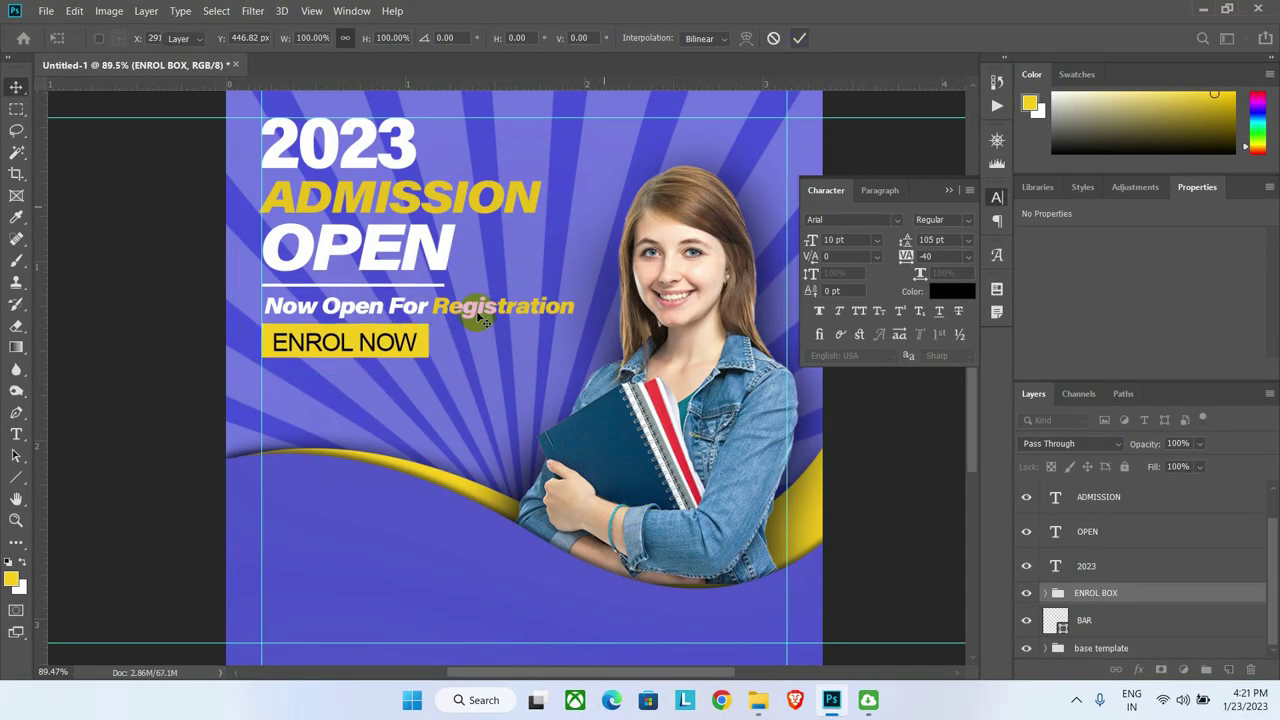
pyautogui.press('Return')
pyautogui.scroll(-3, 481, 318)
# Step: Group the four headline text layers into a group named TOP TEXTS
pyautogui.click(1107, 505)
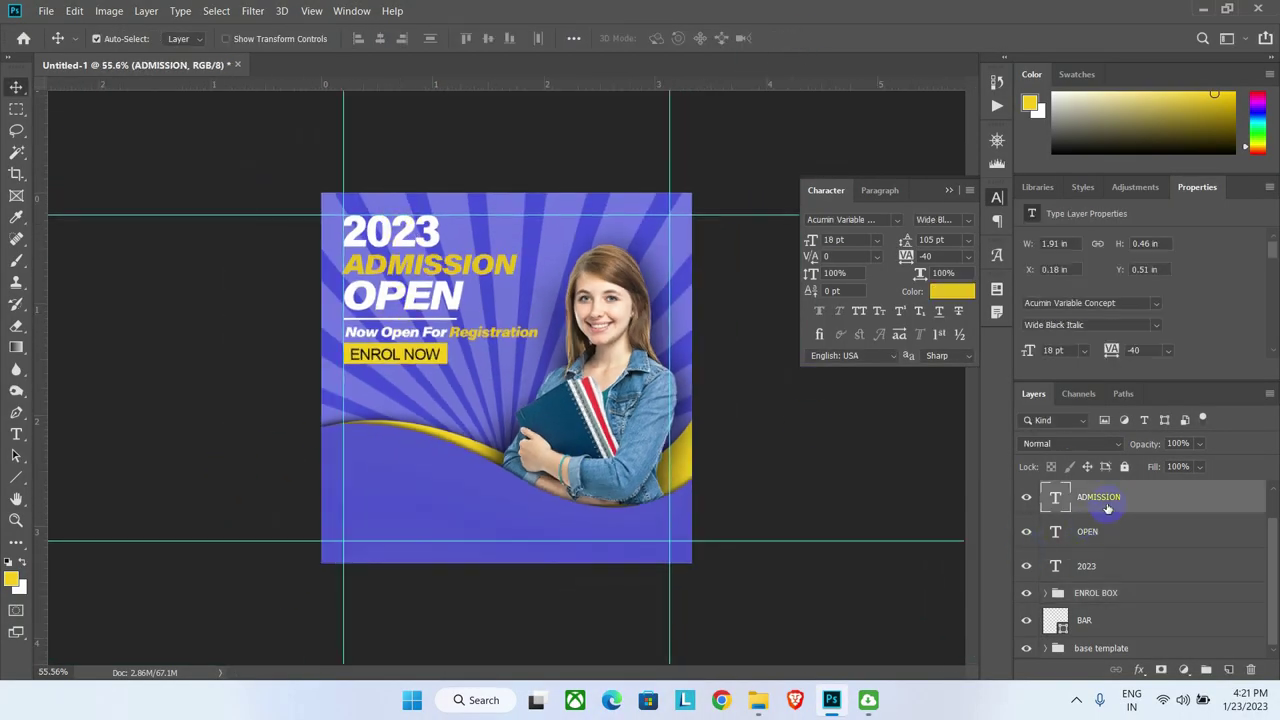
pyautogui.keyDown('shift'); pyautogui.click(1097, 535); pyautogui.keyUp('shift')
pyautogui.keyDown('shift'); pyautogui.click(1101, 568); pyautogui.keyUp('shift')
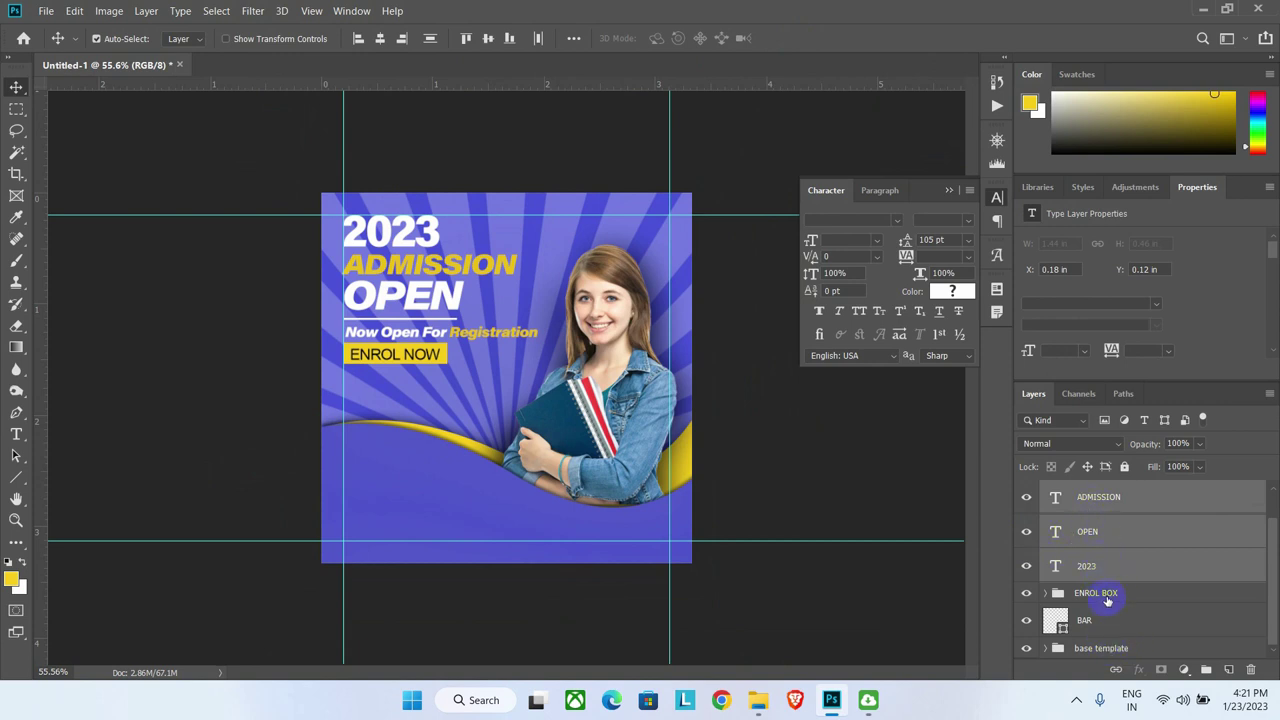
pyautogui.scroll(1, 1105, 590)
pyautogui.keyDown('shift'); pyautogui.click(1102, 508); pyautogui.keyUp('shift')
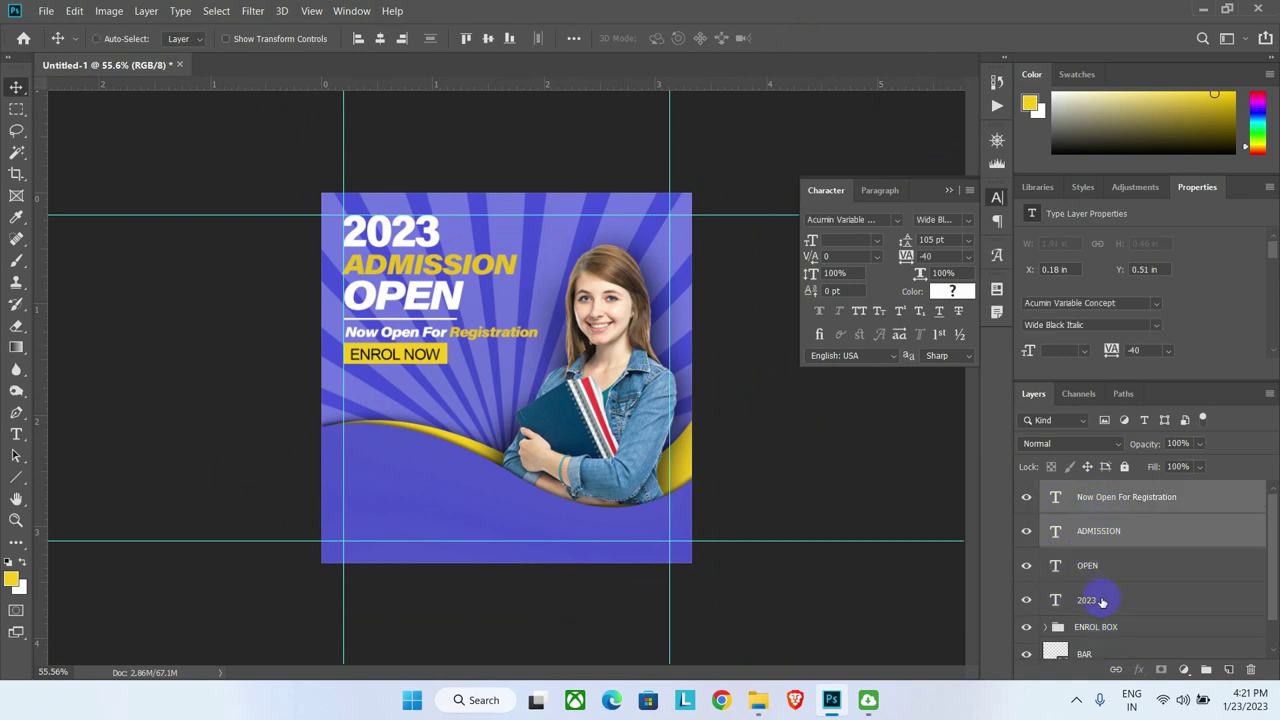
pyautogui.keyDown('ctrl'); pyautogui.click(1102, 601); pyautogui.keyUp('ctrl')
pyautogui.keyDown('ctrl'); pyautogui.click(1110, 564); pyautogui.keyUp('ctrl')
pyautogui.hotkey('ctrl', 'g')
pyautogui.doubleClick(1090, 492)
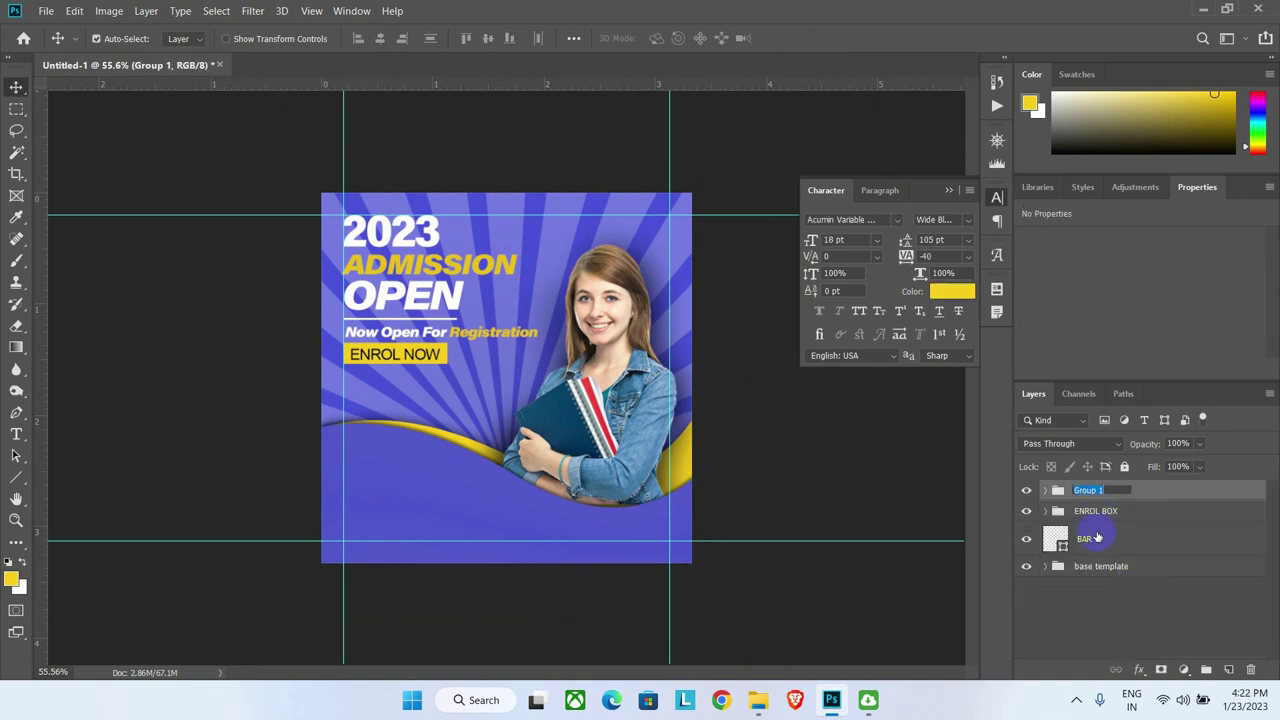
pyautogui.press('Return')
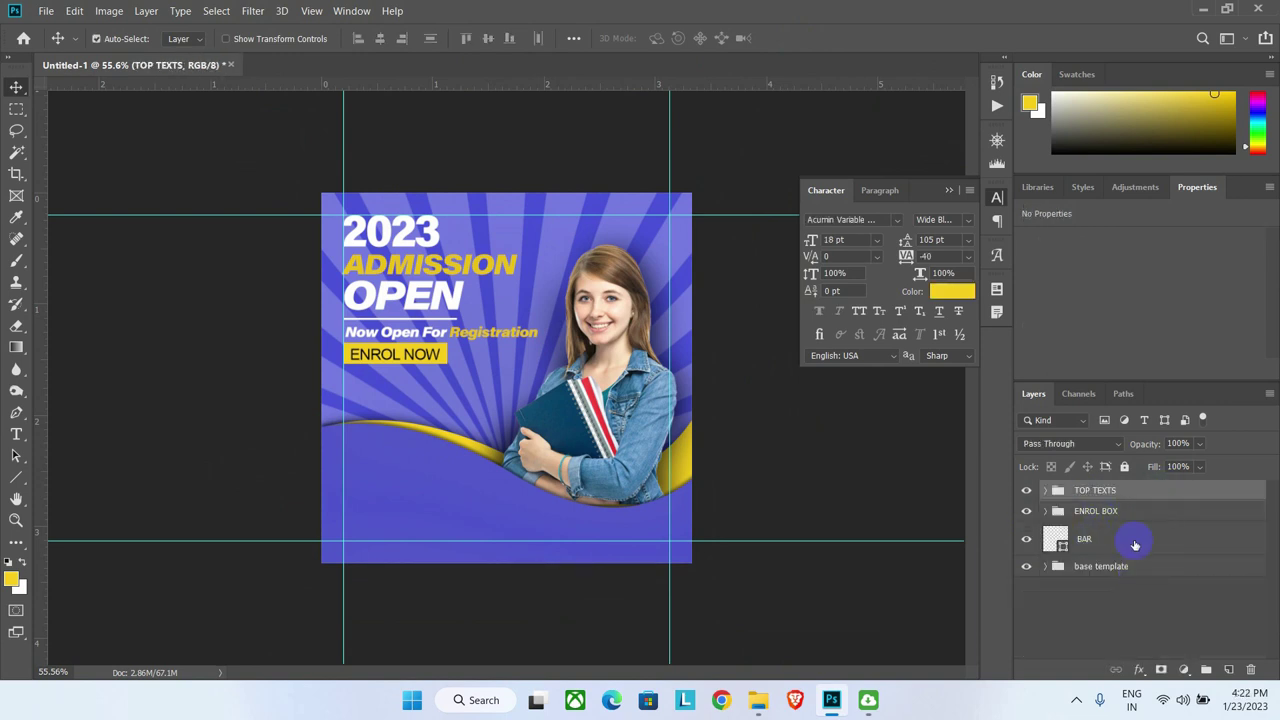
# Step: Add a Drop Shadow to TOP TEXTS with 59% opacity, 4 px distance and 8 px size
pyautogui.click(1139, 669)
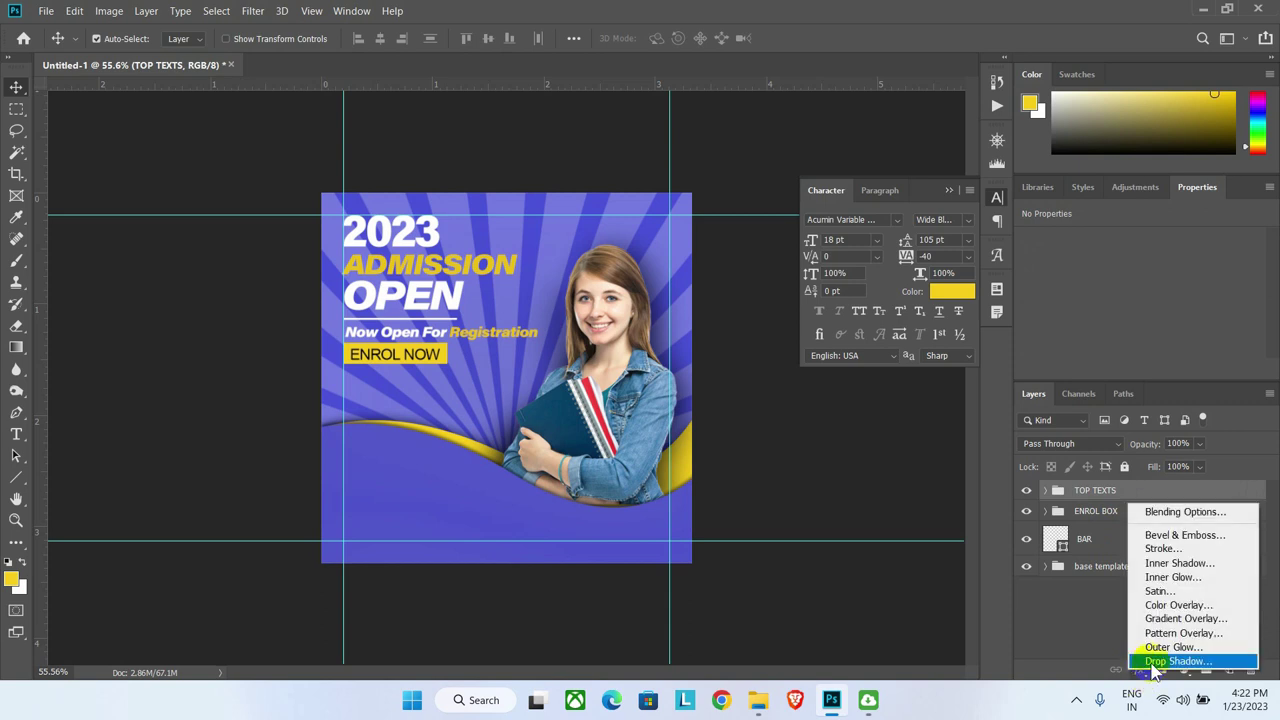
pyautogui.click(1160, 662)
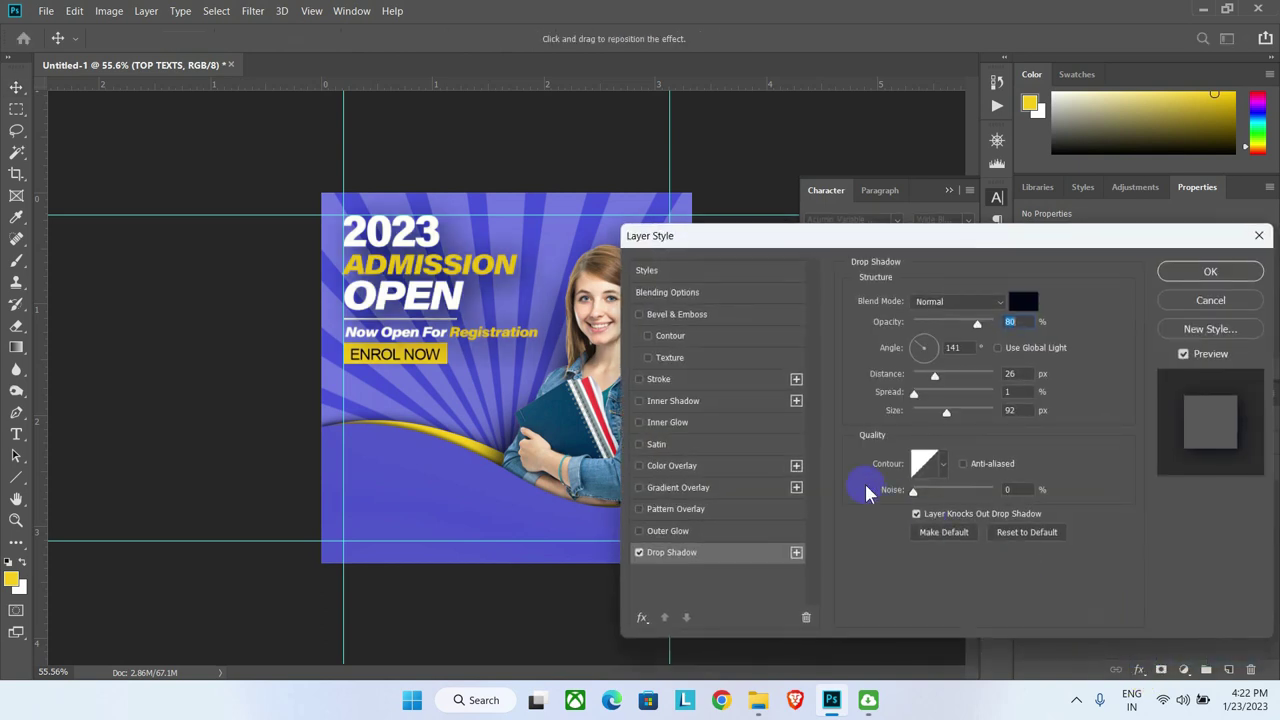
pyautogui.moveTo(934, 376); pyautogui.dragTo(920, 414)
pyautogui.moveTo(979, 326); pyautogui.dragTo(960, 326)
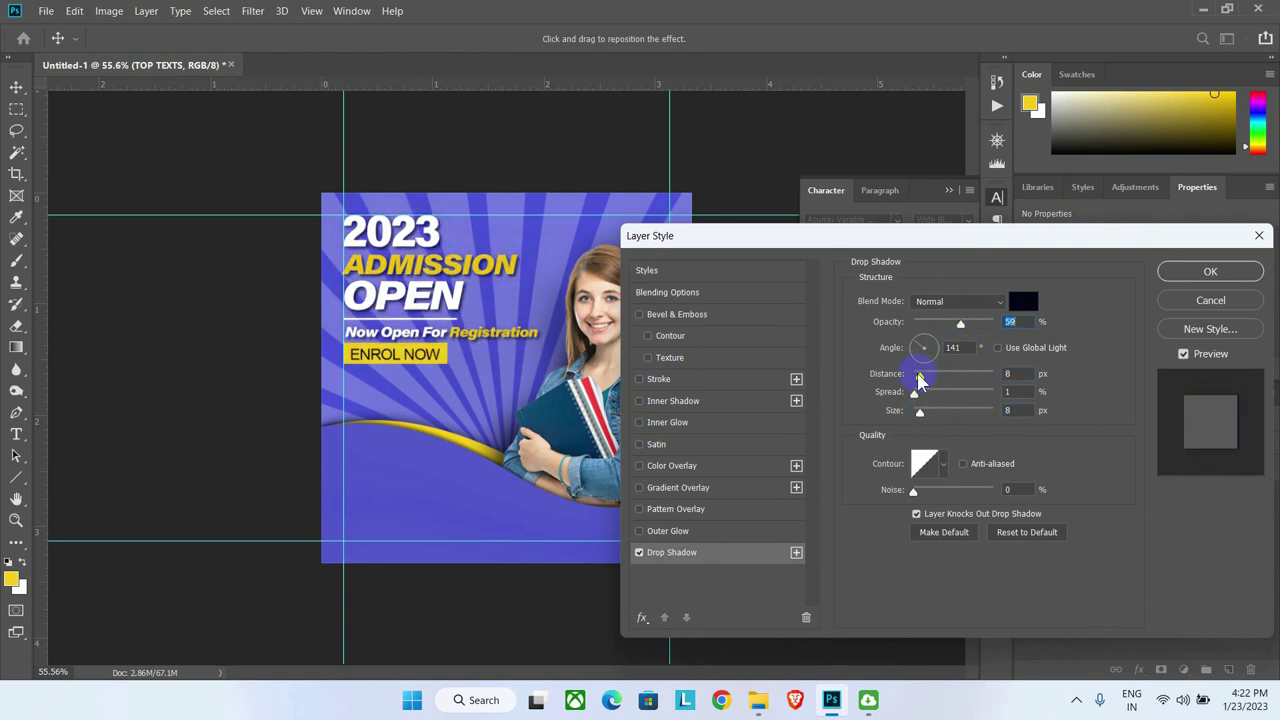
pyautogui.moveTo(919, 375); pyautogui.dragTo(919, 376)
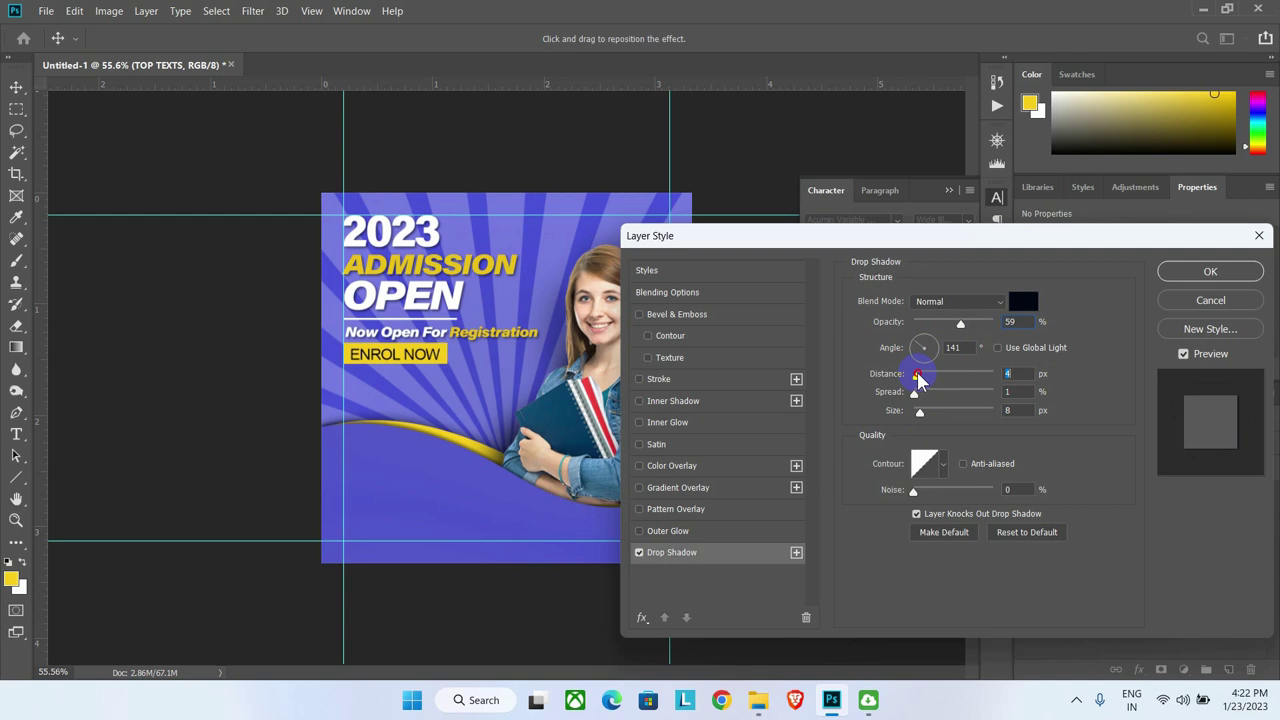
pyautogui.click(1214, 273)
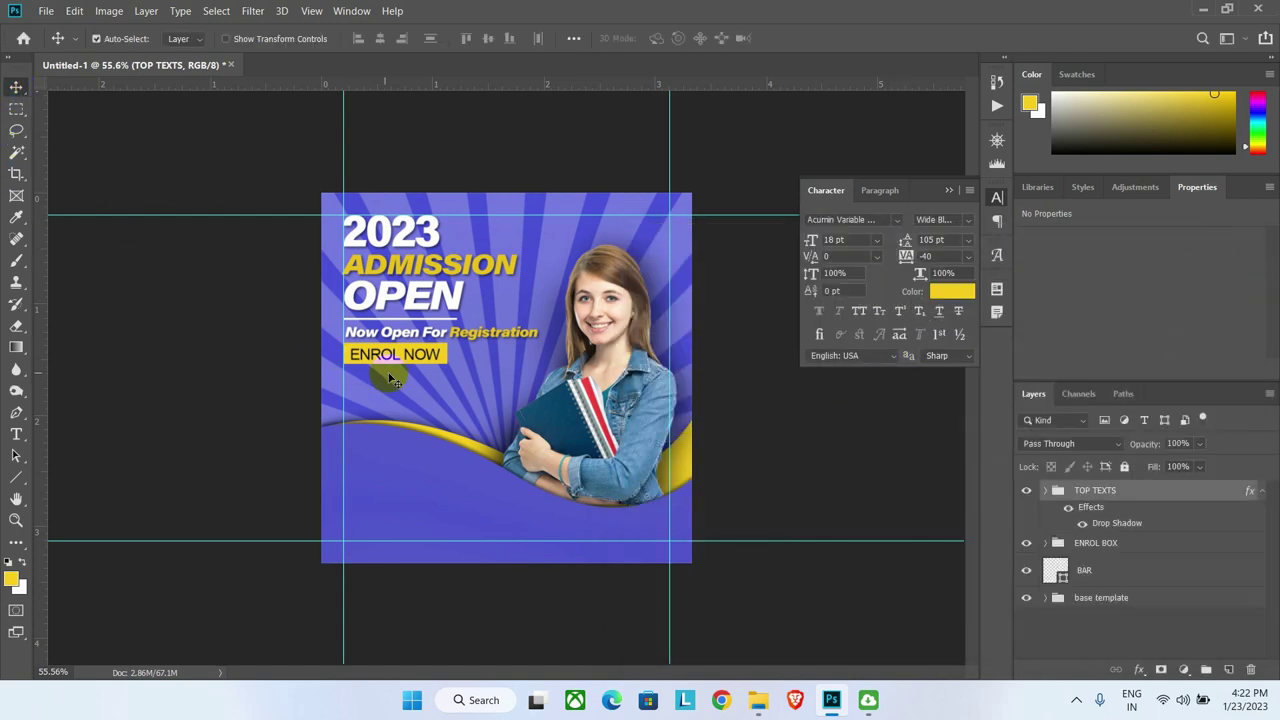
# Step: Place the logo image onto the poster, scaled down and positioned at the top right
pyautogui.scroll(3, 506, 378)
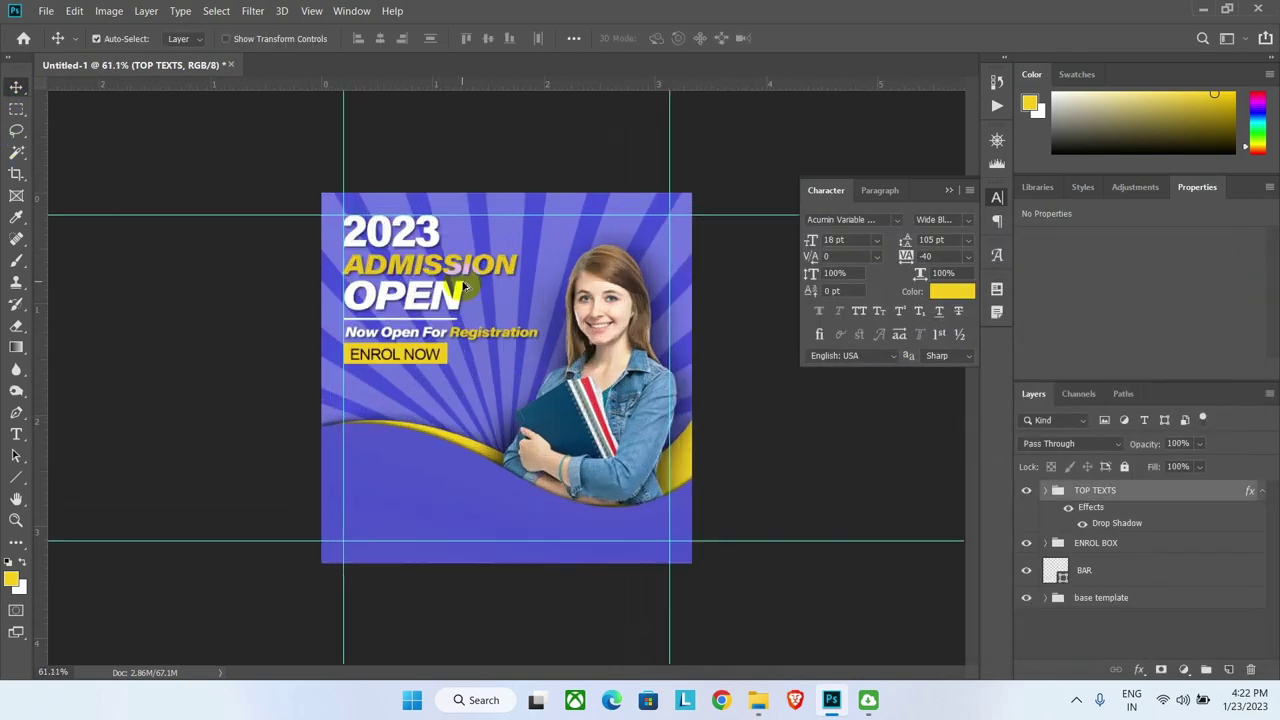
pyautogui.click(757, 700)
pyautogui.moveTo(808, 560); pyautogui.dragTo(490, 272)
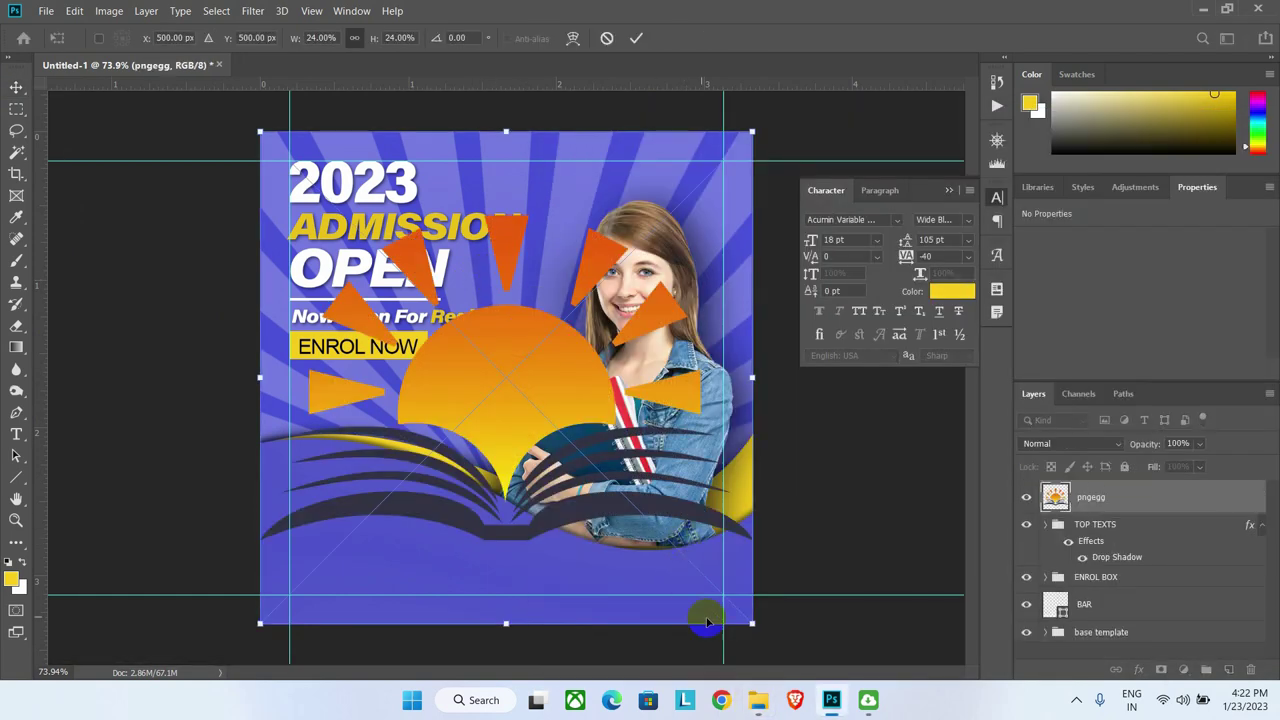
pyautogui.moveTo(753, 624); pyautogui.dragTo(353, 224)
pyautogui.moveTo(300, 180); pyautogui.dragTo(702, 178)
pyautogui.press('Return')
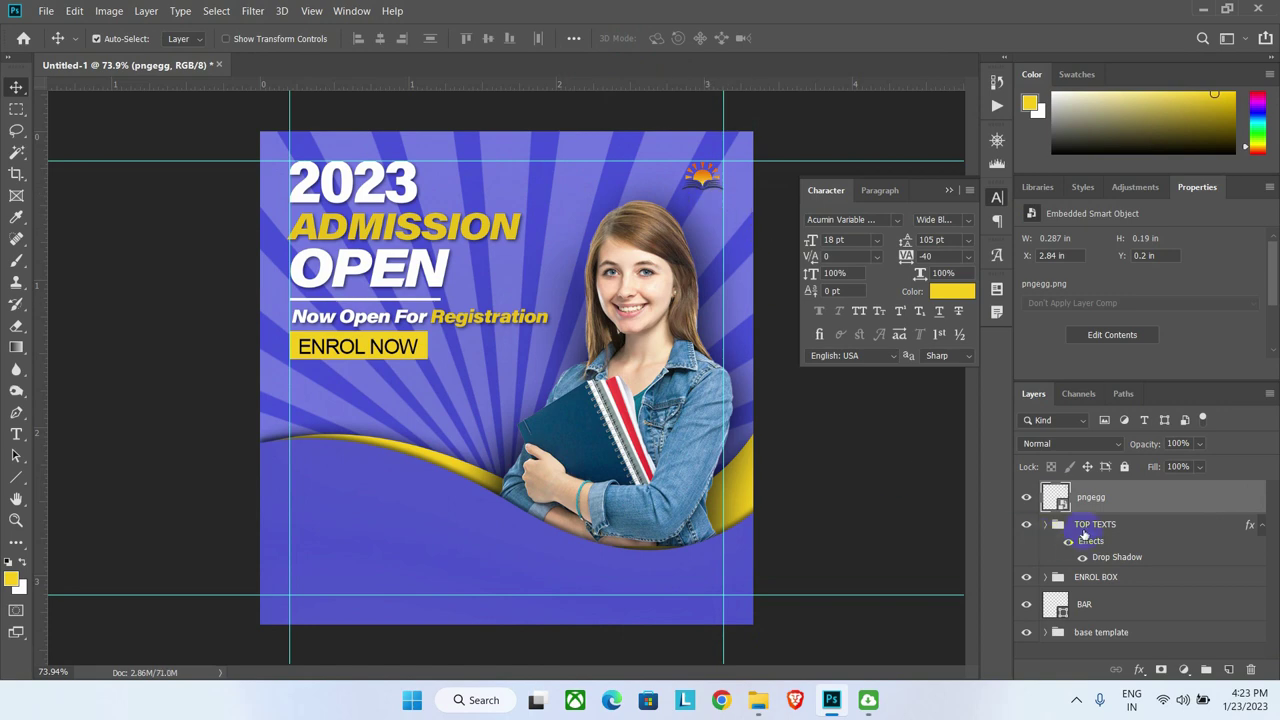
# Step: Whiten the logo with a clipped Exposure +20 adjustment and group both as LOGO
pyautogui.click(1140, 670)
pyautogui.click(1183, 670)
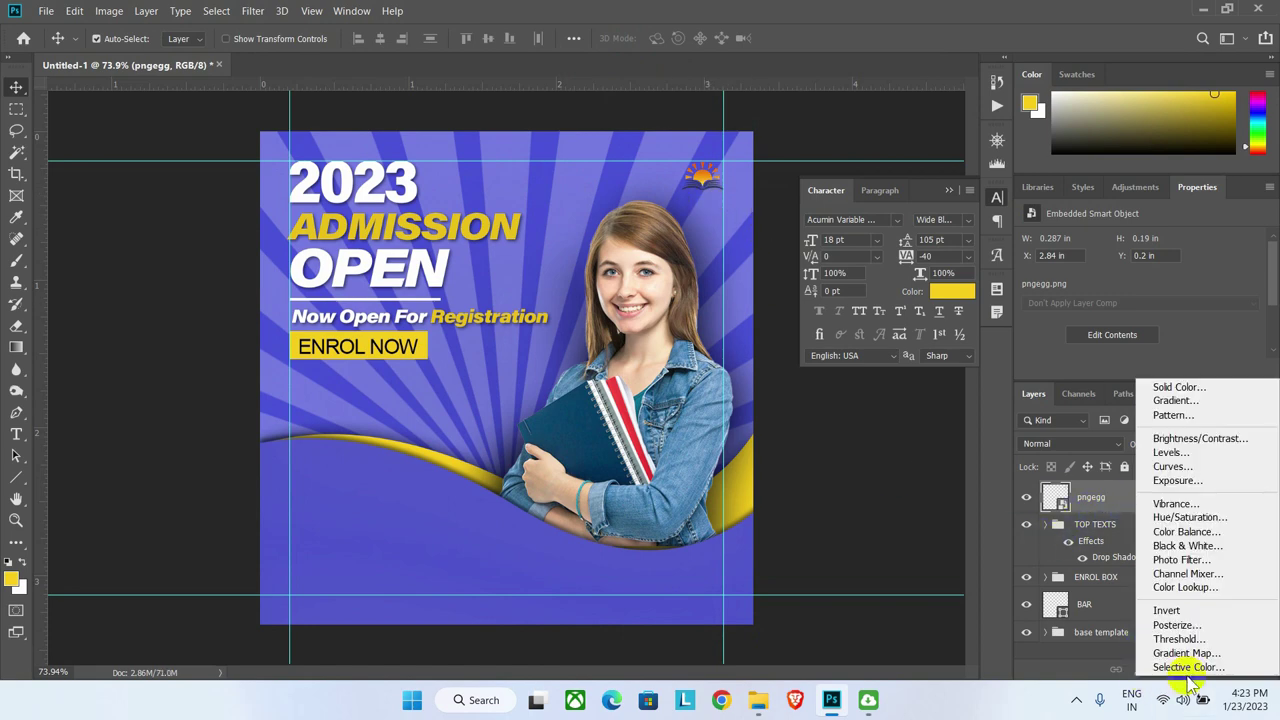
pyautogui.click(1183, 482)
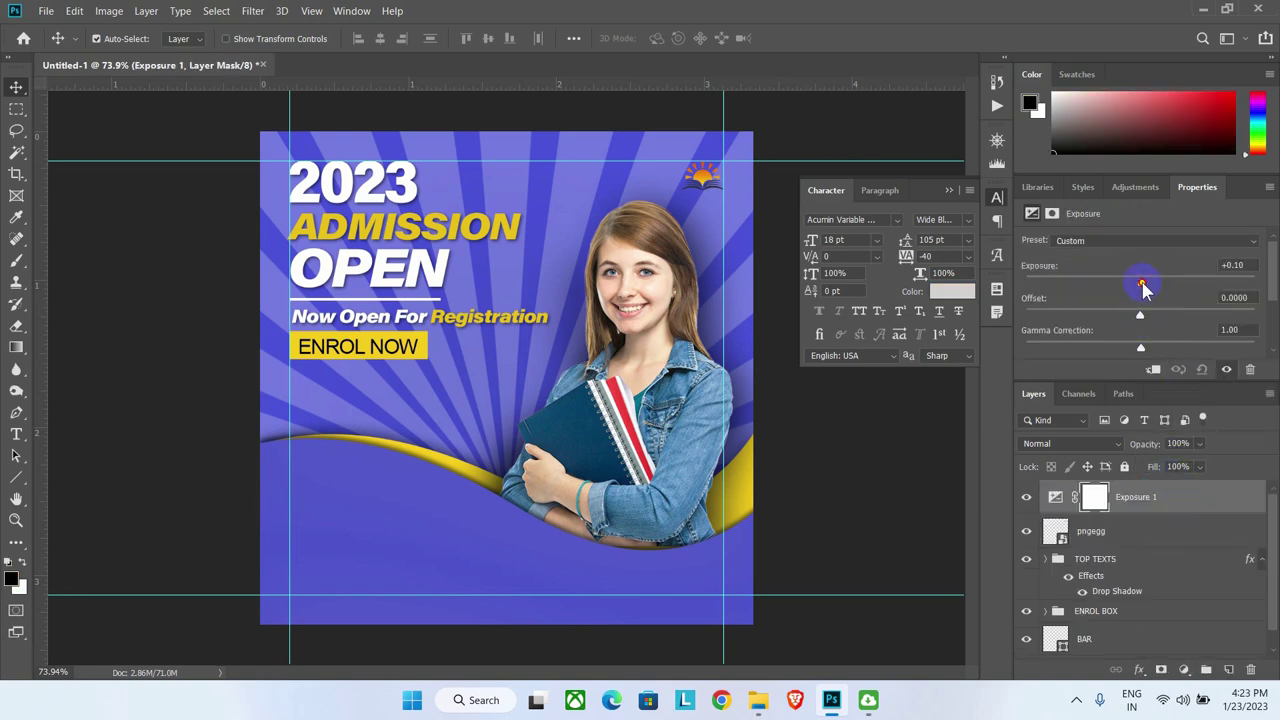
pyautogui.moveTo(1142, 283); pyautogui.dragTo(1253, 283)
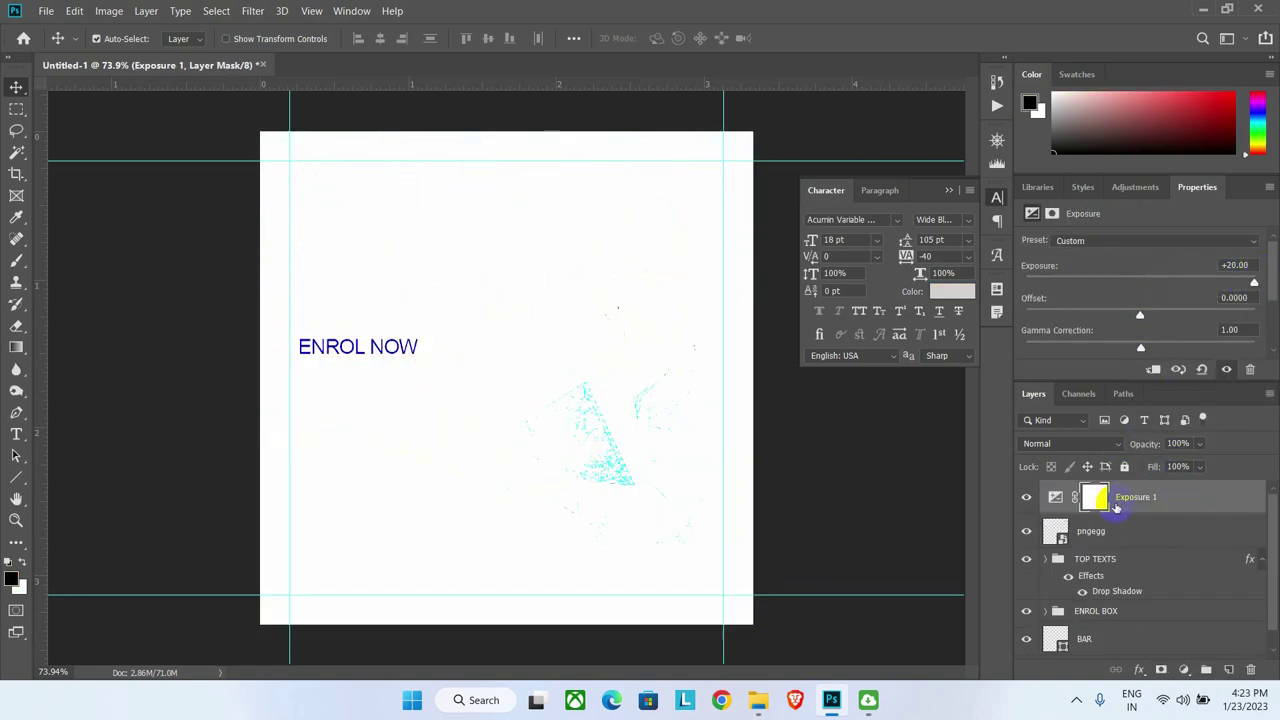
pyautogui.rightClick(1116, 507)
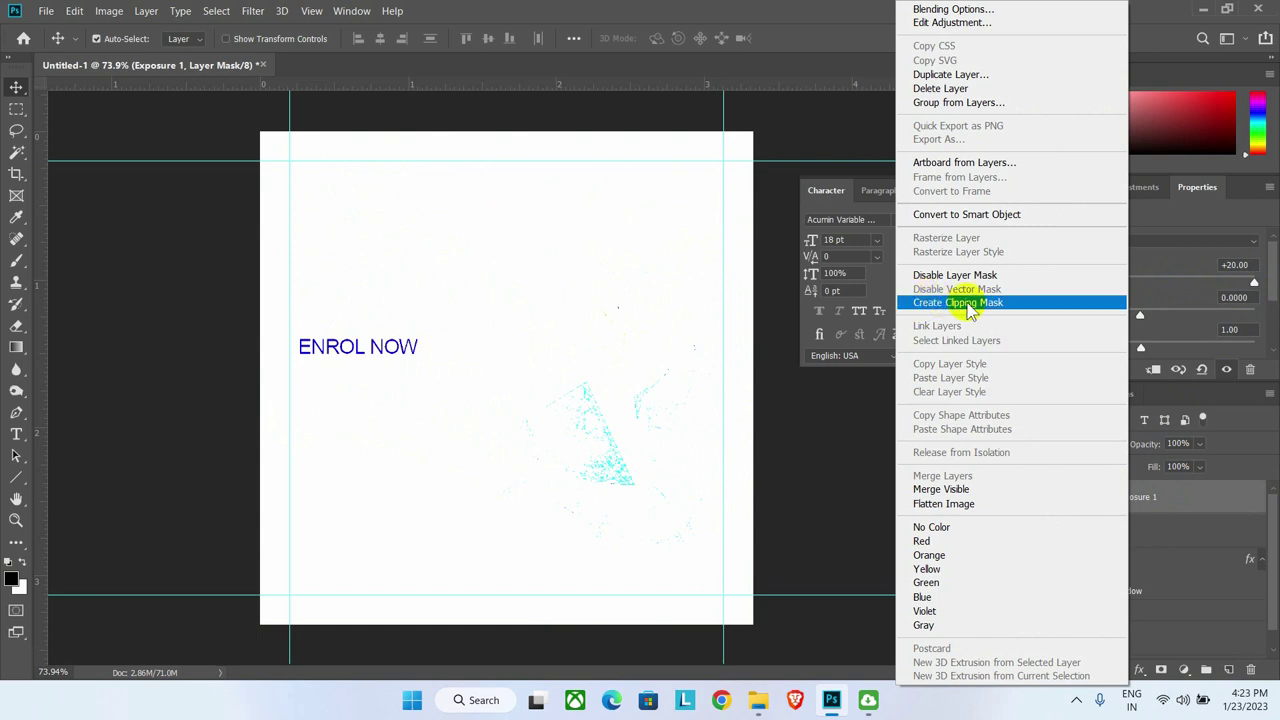
pyautogui.click(968, 303)
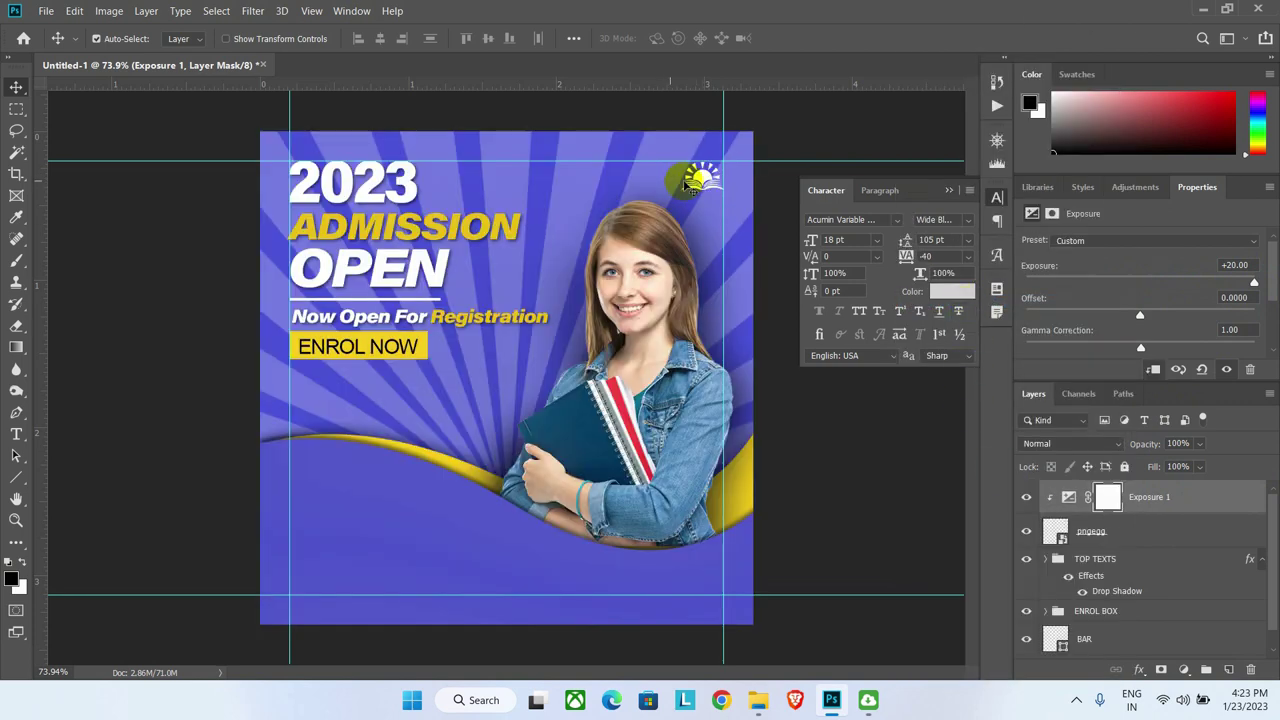
pyautogui.keyDown('shift'); pyautogui.click(1130, 535); pyautogui.keyUp('shift')
pyautogui.hotkey('ctrl', 'g')
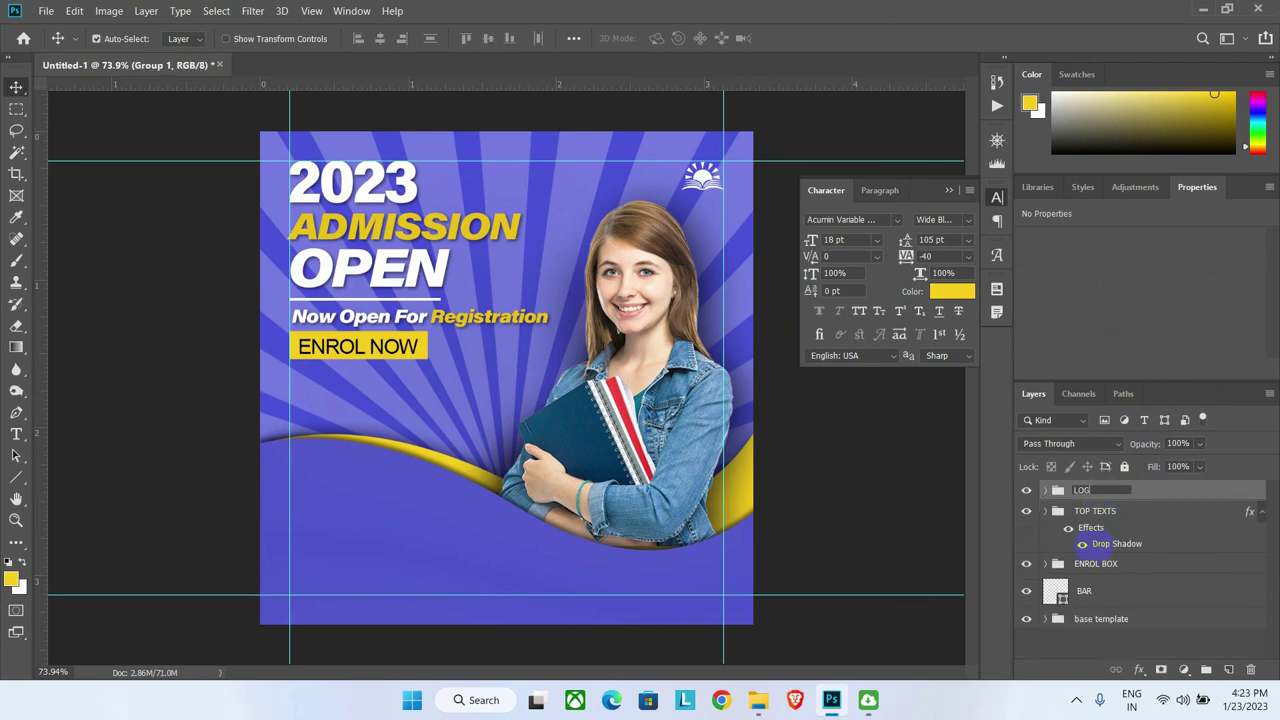
pyautogui.press('Return')
pyautogui.click(565, 285)
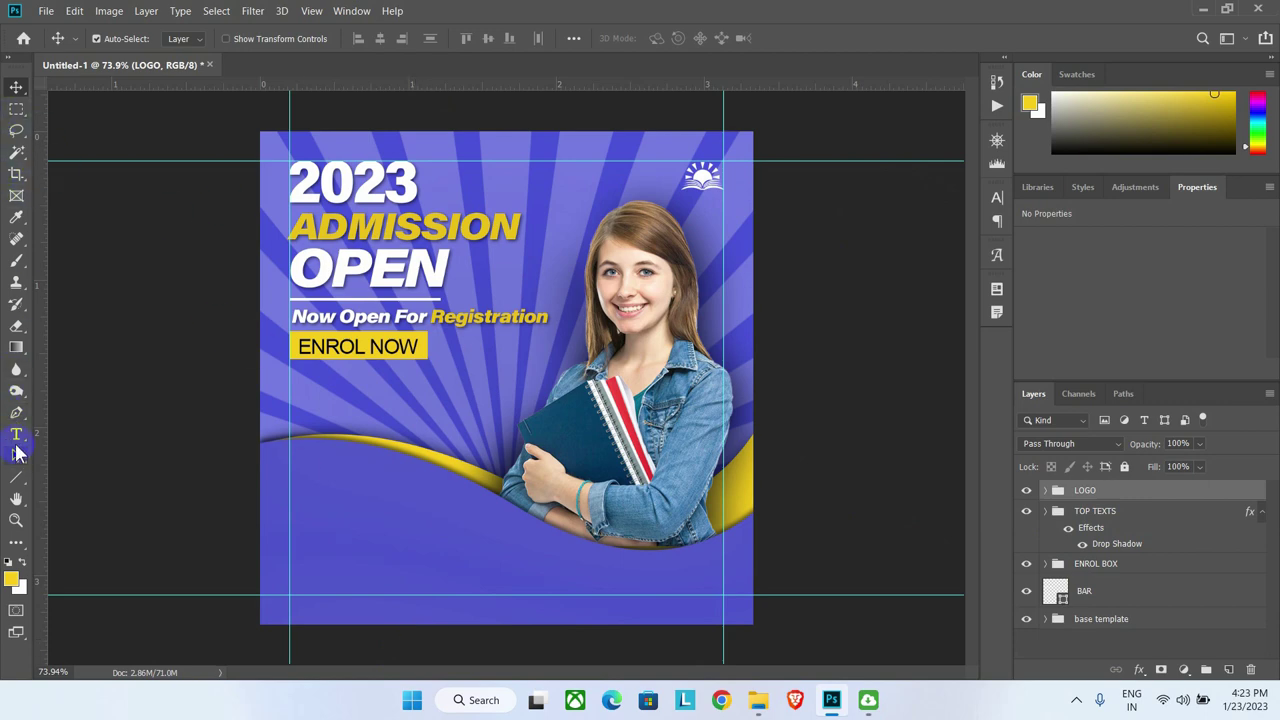
# Step: Type 'Contact Us' below the yellow wave in 8 pt Berlin Sans FB Demi Bold
pyautogui.click(16, 437)
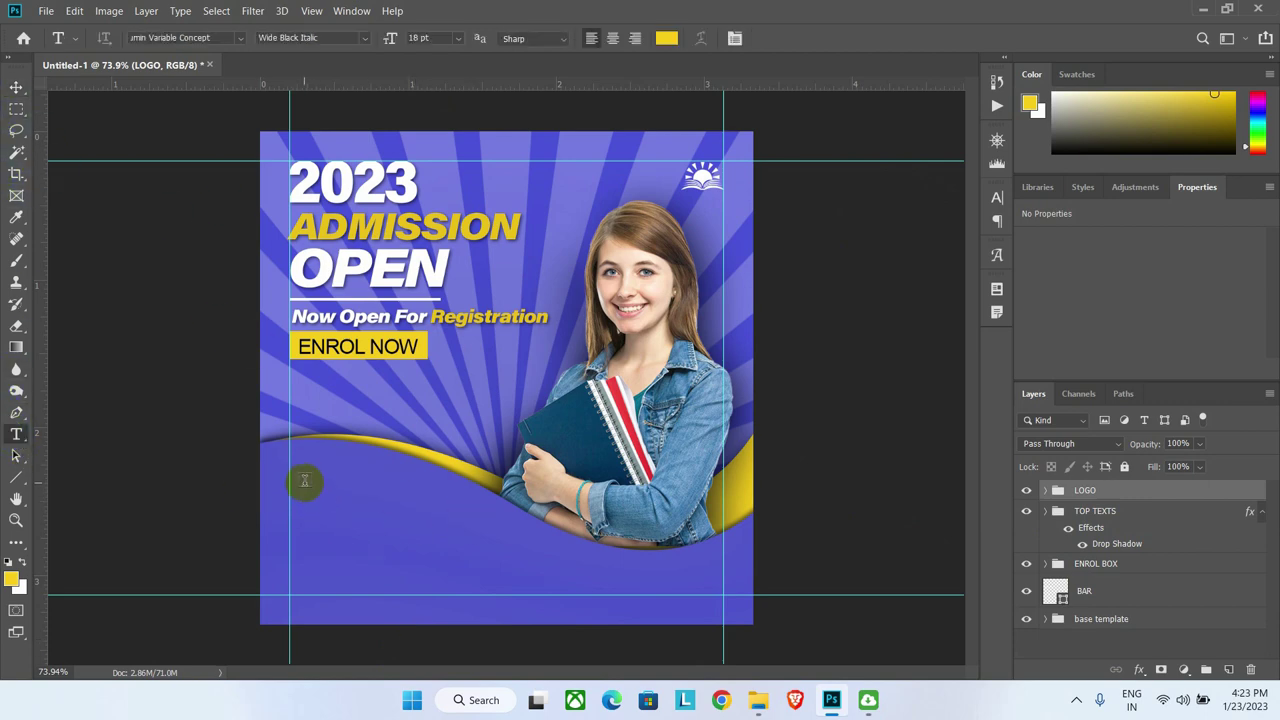
pyautogui.moveTo(295, 460); pyautogui.dragTo(472, 508)
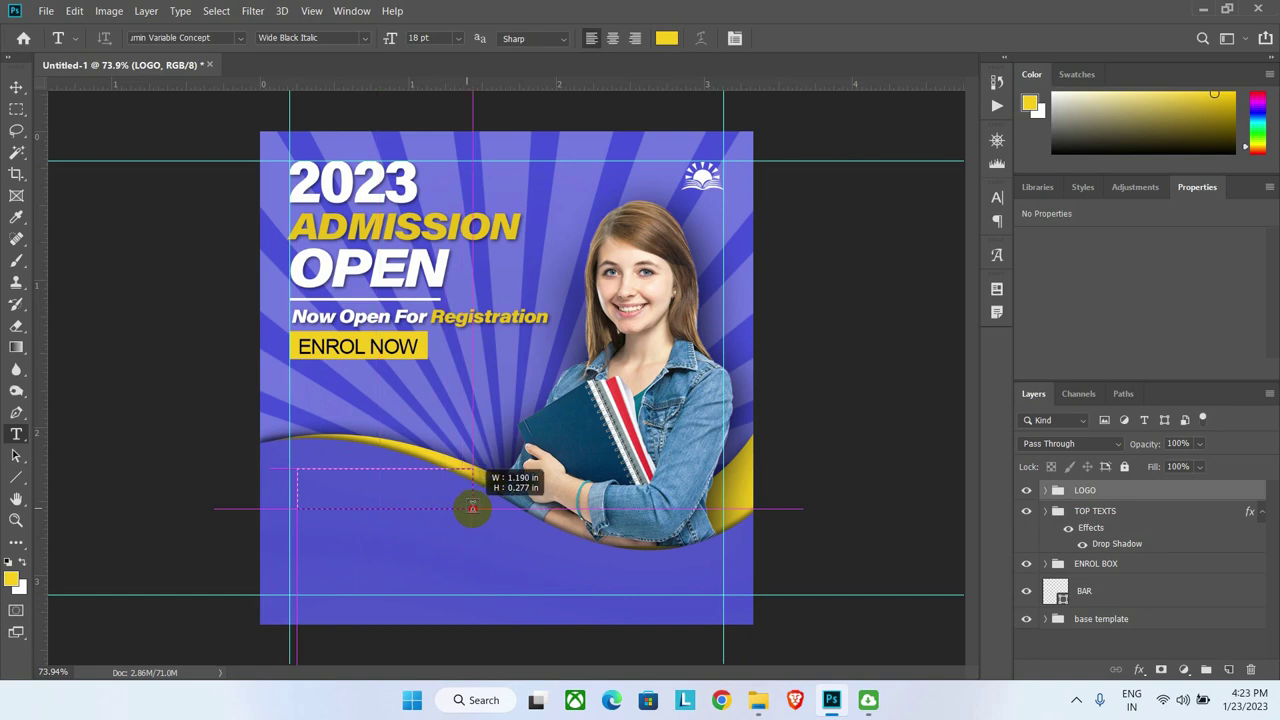
pyautogui.write('Contact')
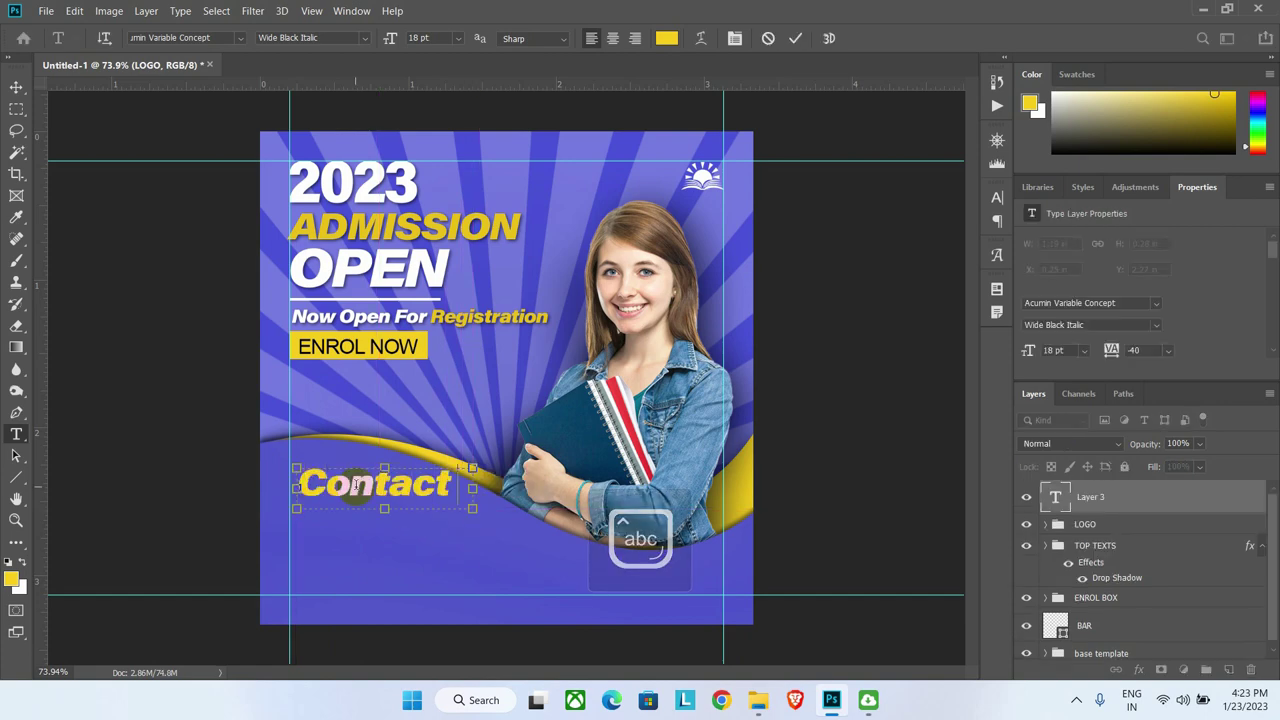
pyautogui.hotkey('ctrl', 'a')
pyautogui.click(996, 198)
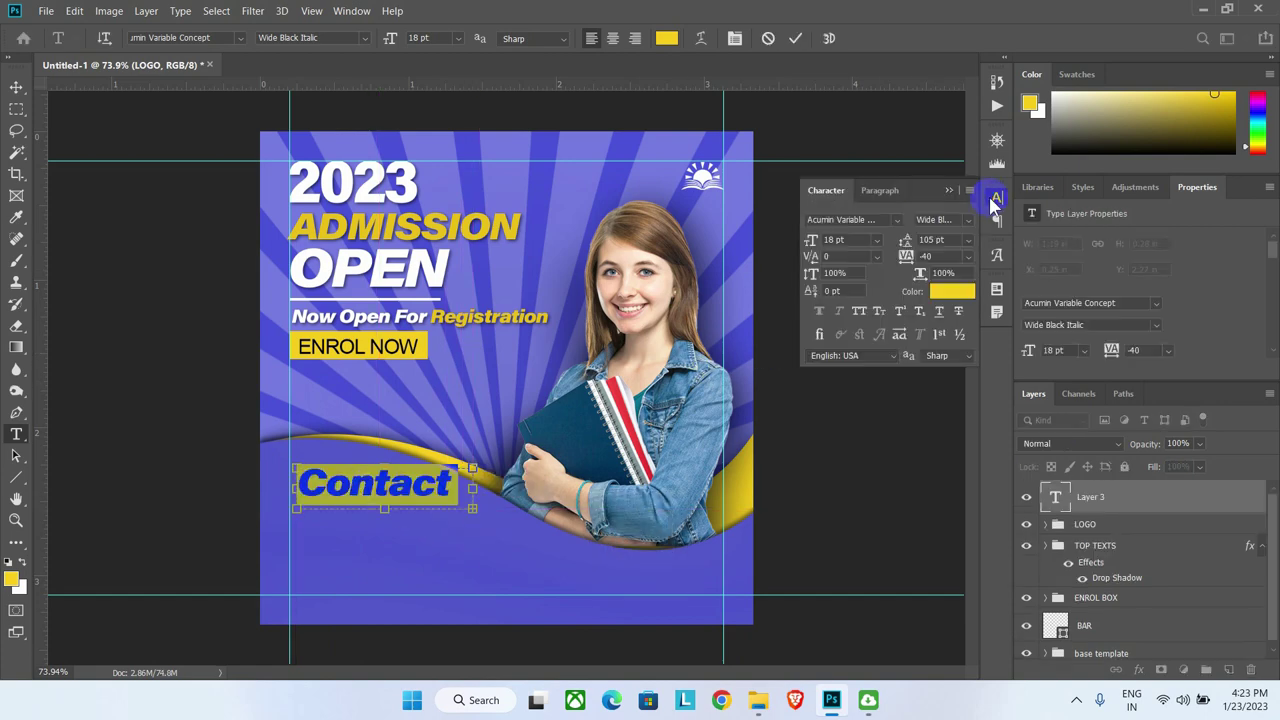
pyautogui.write('berlin')
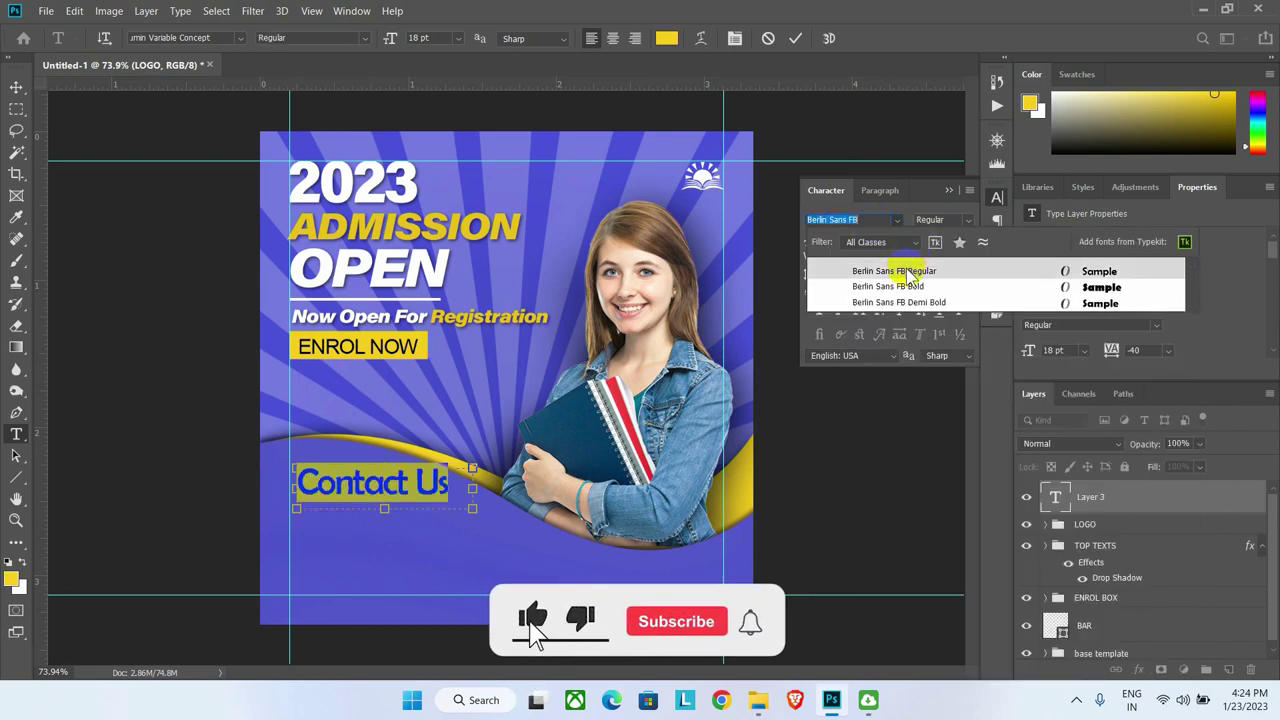
pyautogui.click(896, 302)
pyautogui.click(795, 243)
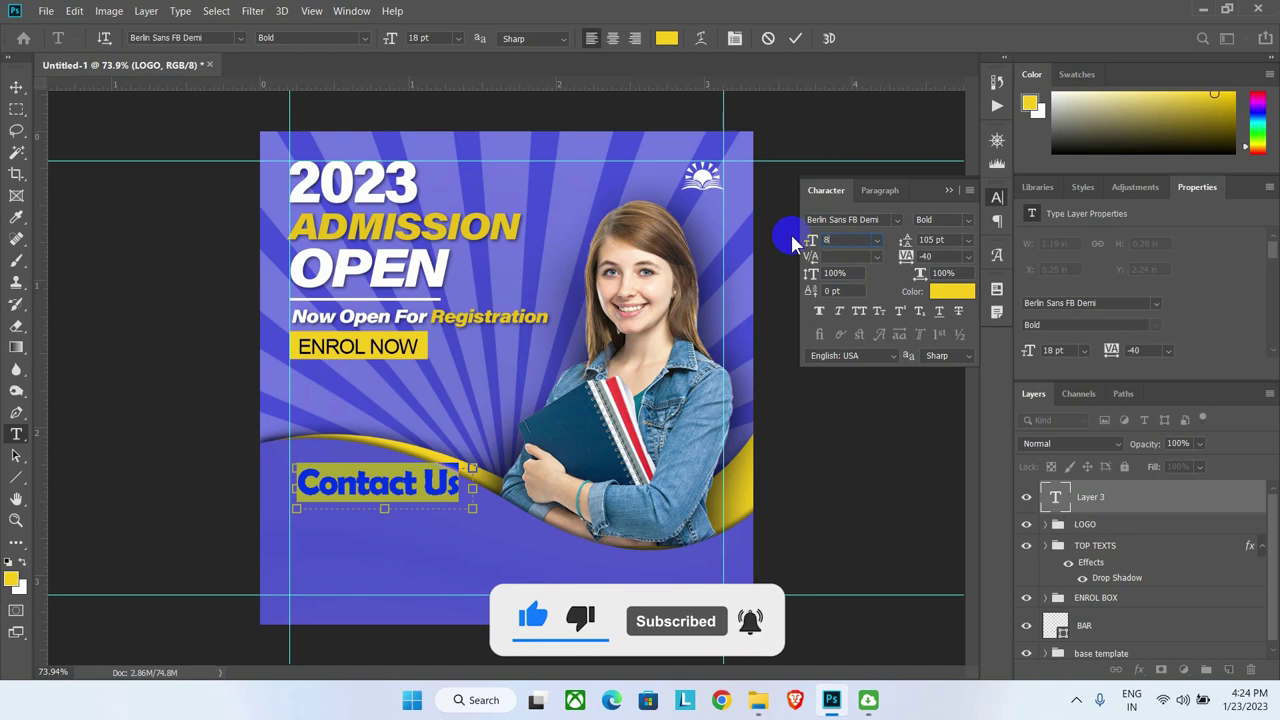
pyautogui.write('8')
pyautogui.press('Return')
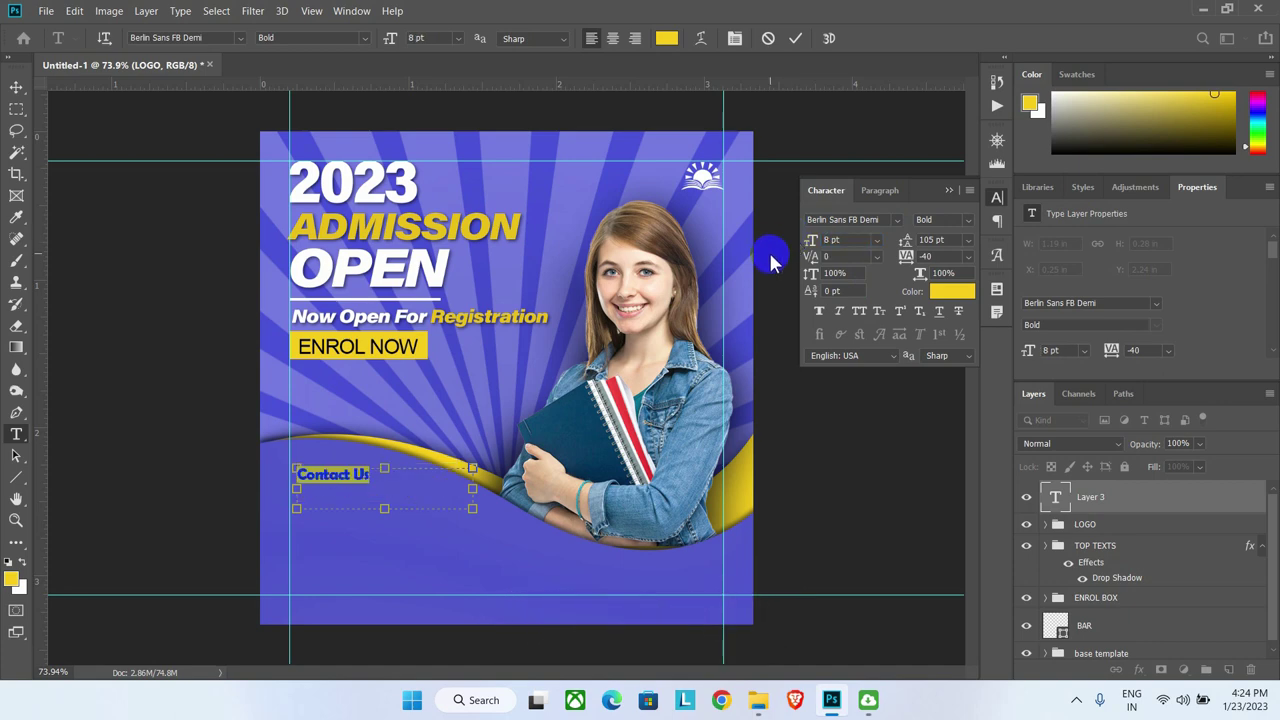
# Step: Make the word 'Us' in the heading white
pyautogui.scroll(3, 340, 515)
pyautogui.click(358, 442)
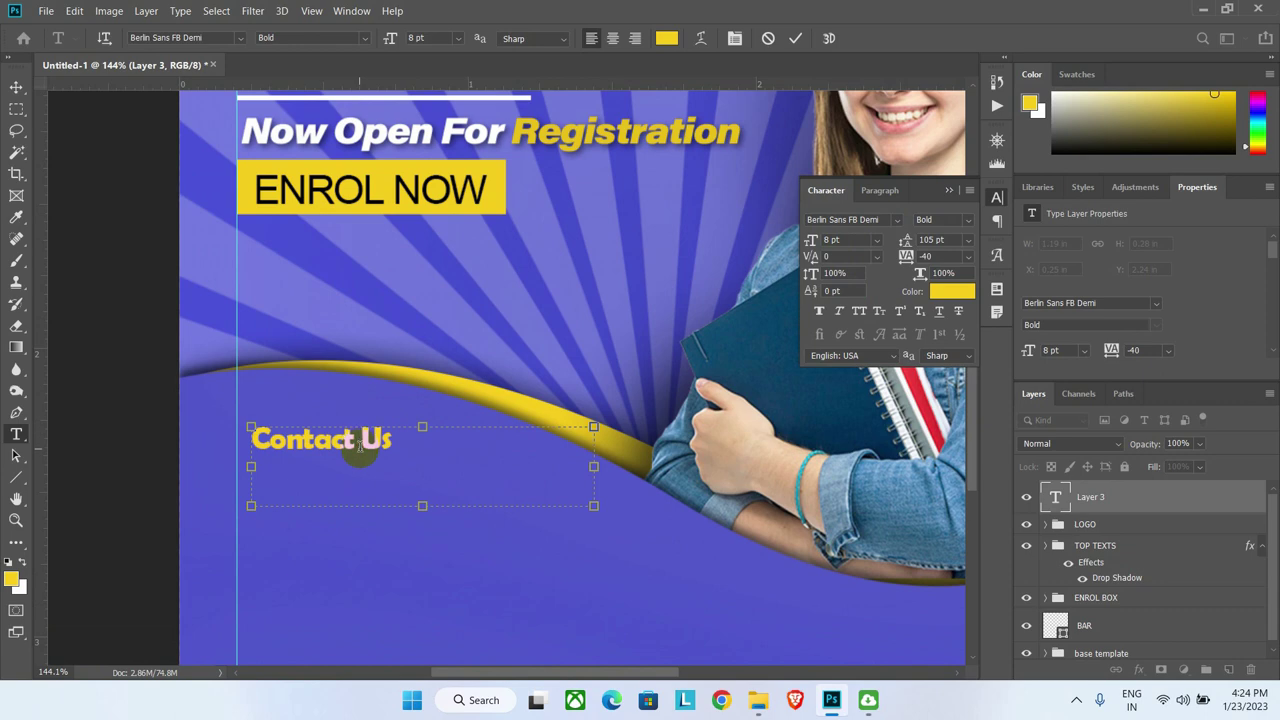
pyautogui.moveTo(362, 440); pyautogui.dragTo(390, 443)
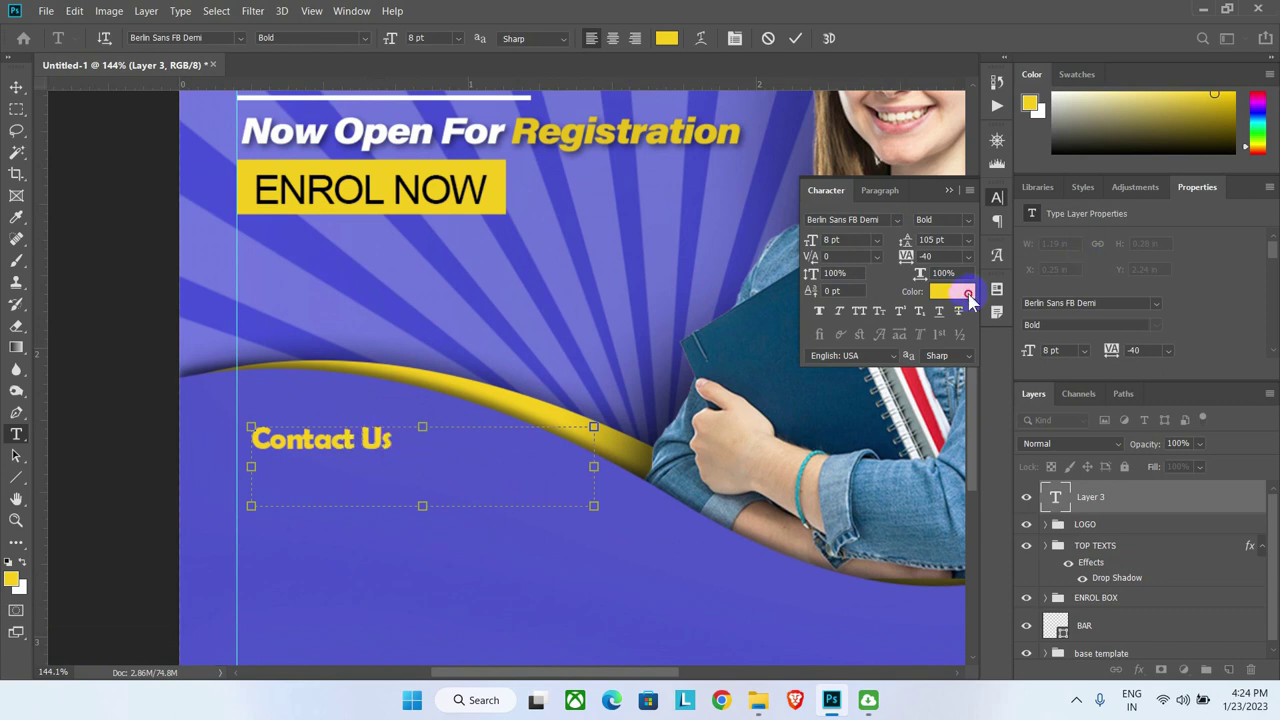
pyautogui.click(955, 291)
pyautogui.moveTo(985, 320); pyautogui.dragTo(985, 208)
pyautogui.click(1118, 201)
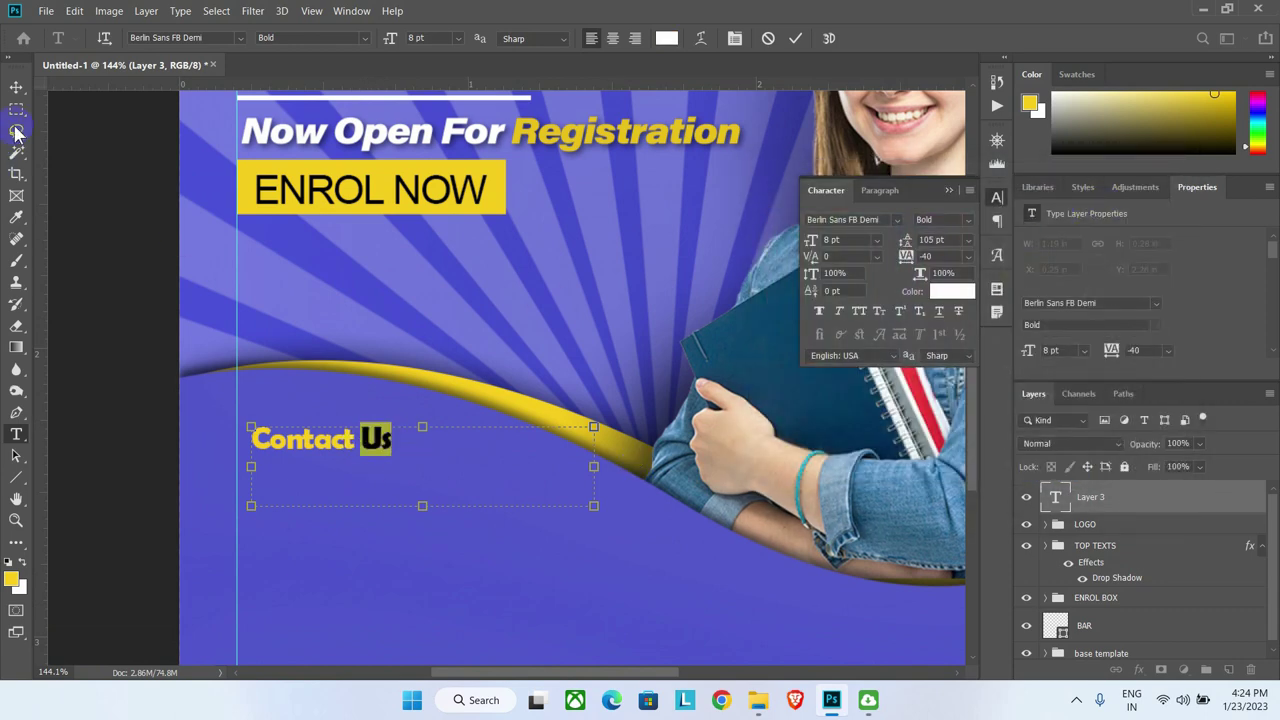
# Step: Nudge the Contact Us heading slightly left and down
pyautogui.click(16, 87)
pyautogui.scroll(-3, 316, 398)
pyautogui.scroll(-2, 320, 398)
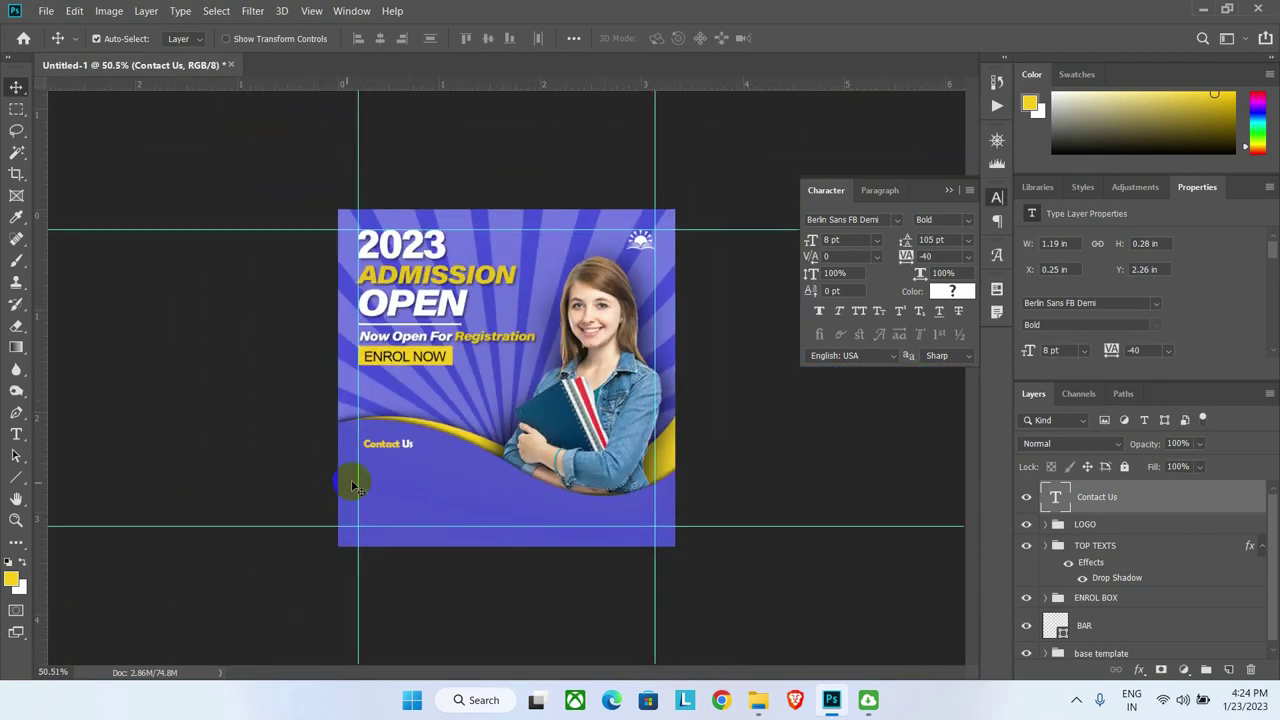
pyautogui.moveTo(382, 453); pyautogui.dragTo(377, 460)
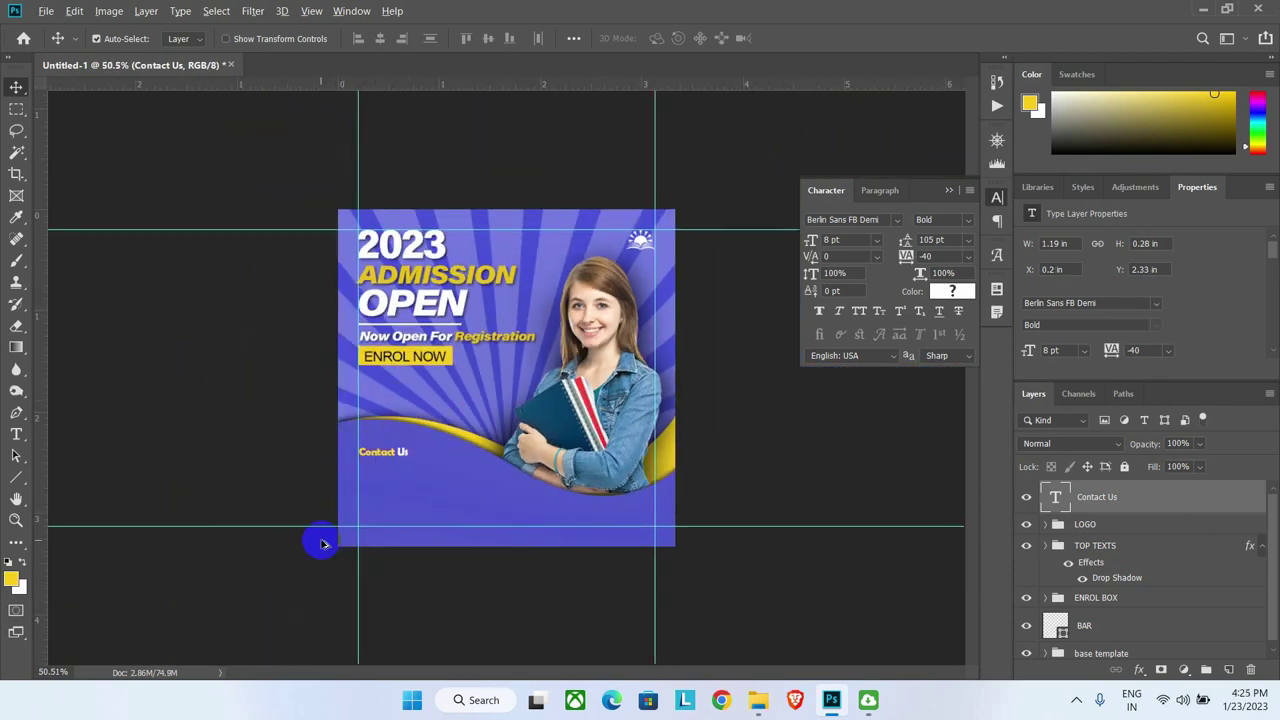
pyautogui.scroll(5, 321, 544)
pyautogui.scroll(-2, 289, 380)
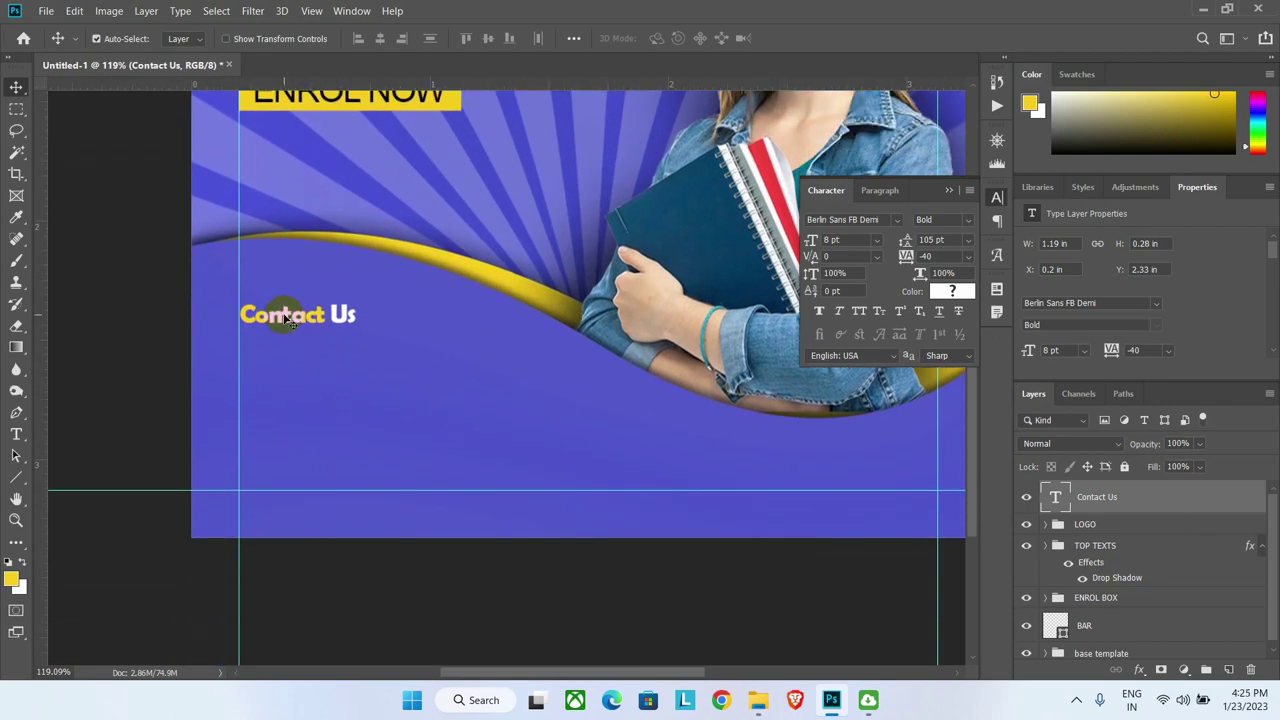
# Step: Duplicate Contact Us just below itself and retype it as the phone number
pyautogui.moveTo(285, 317); pyautogui.dragTo(288, 352)
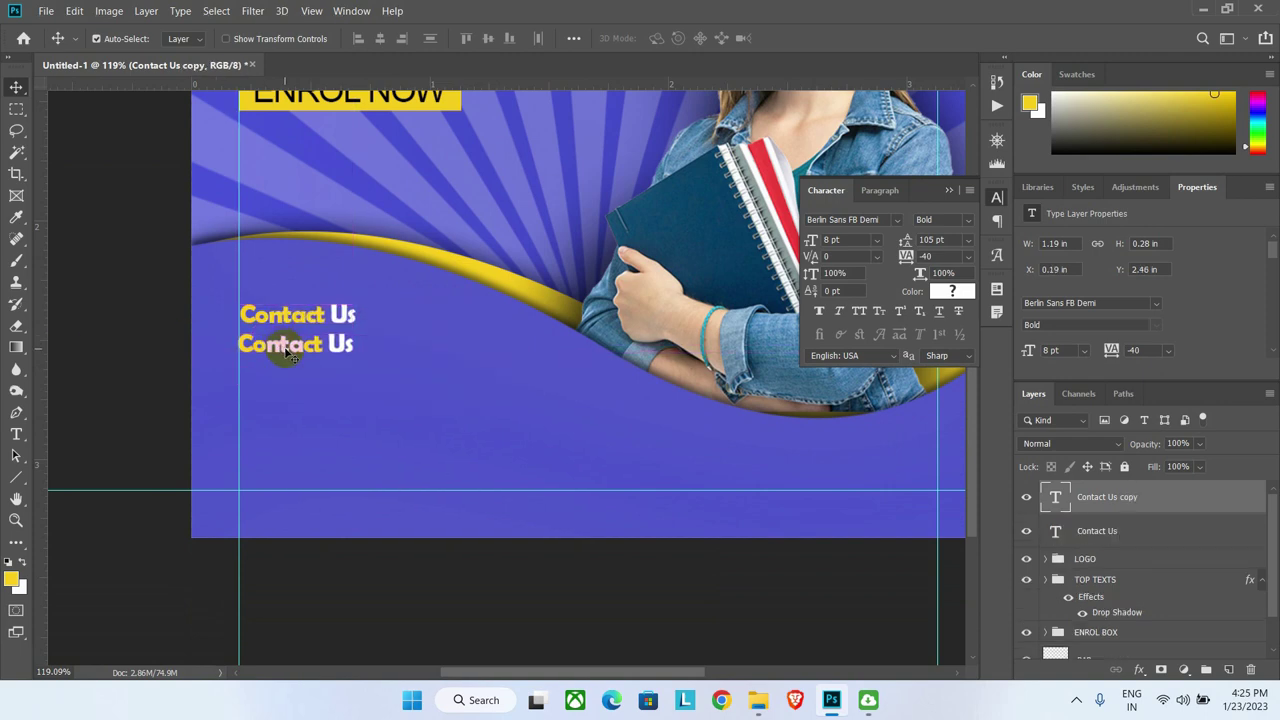
pyautogui.click(16, 434)
pyautogui.tripleClick(310, 346)
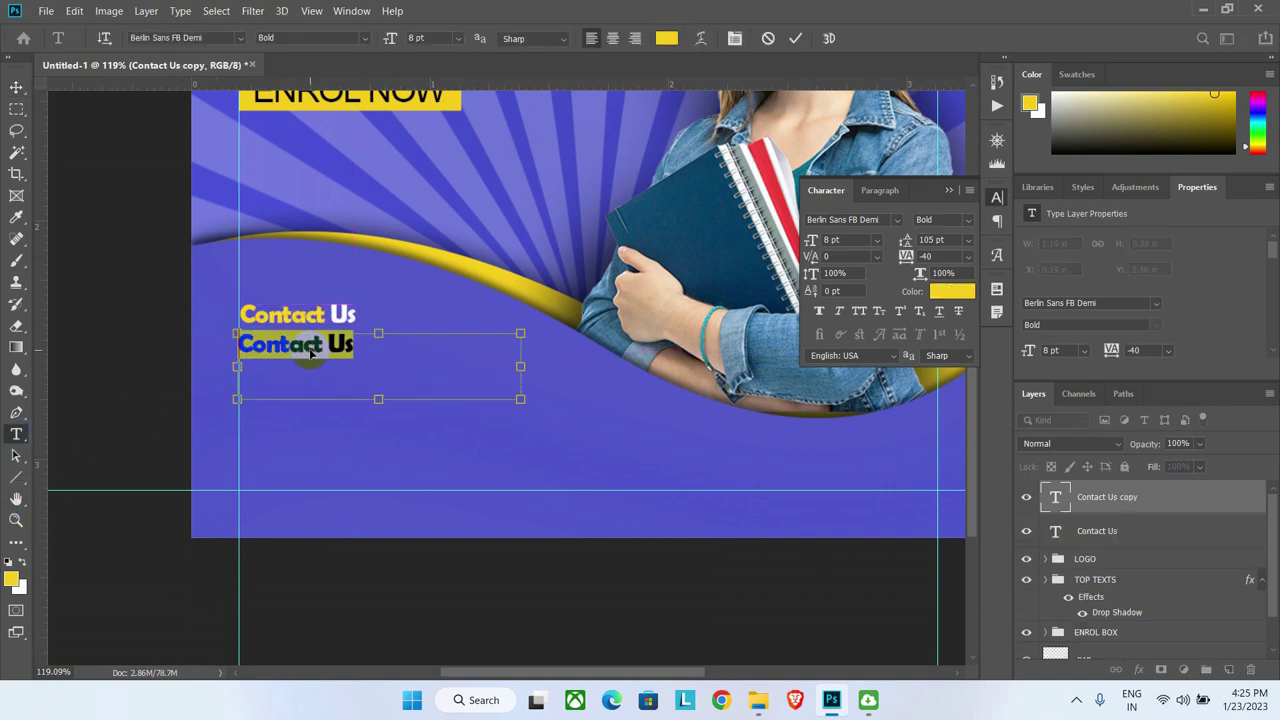
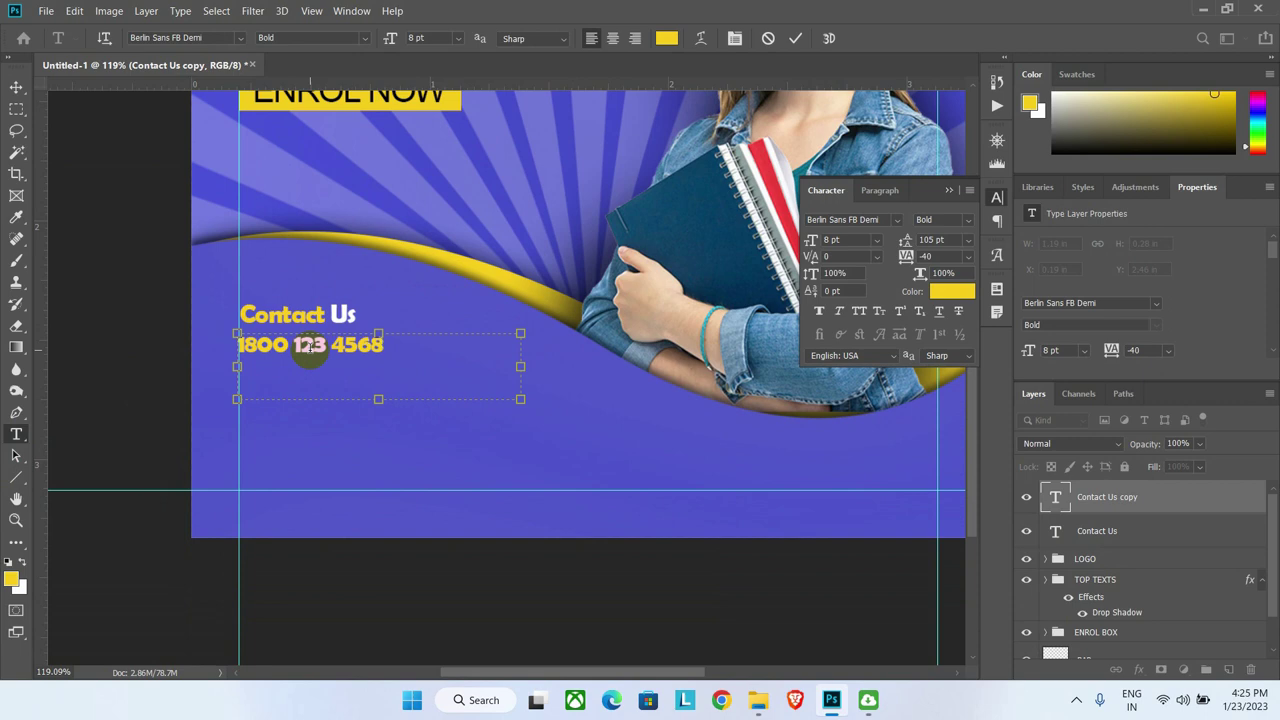
# Step: Make the phone number white and 13 pt
pyautogui.tripleClick(310, 346)
pyautogui.click(951, 291)
pyautogui.click(803, 404)
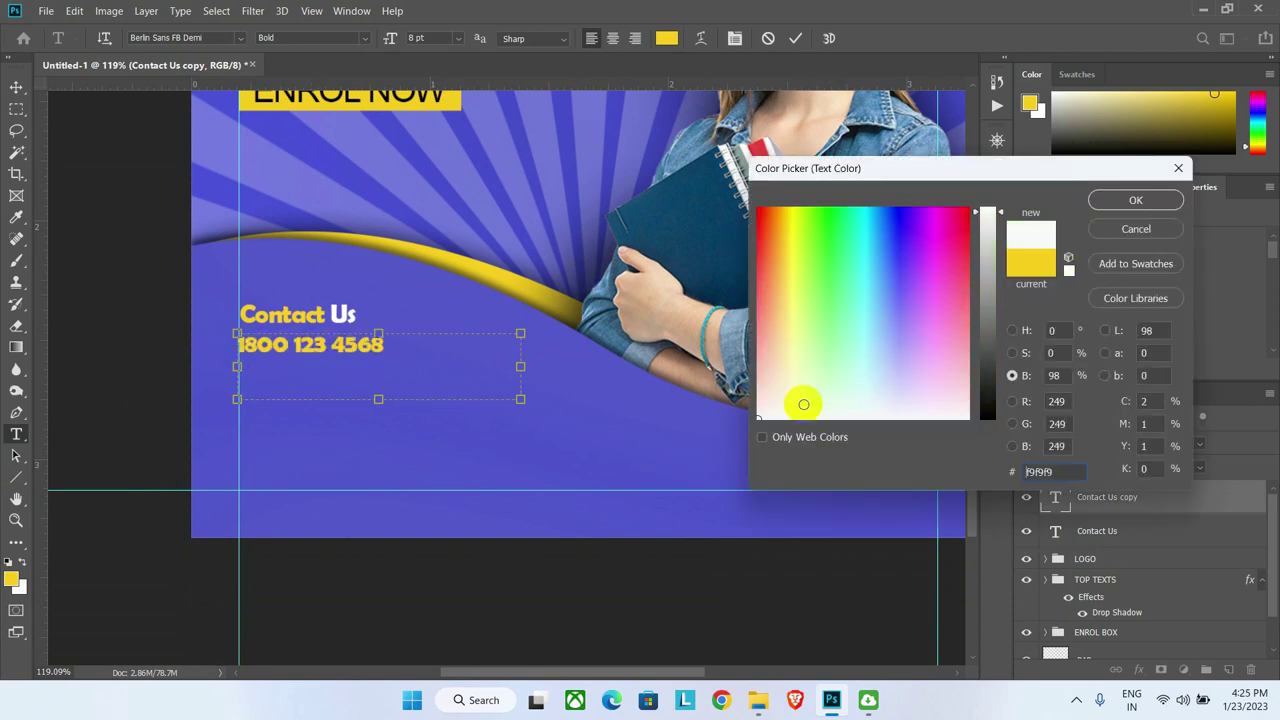
pyautogui.click(1134, 200)
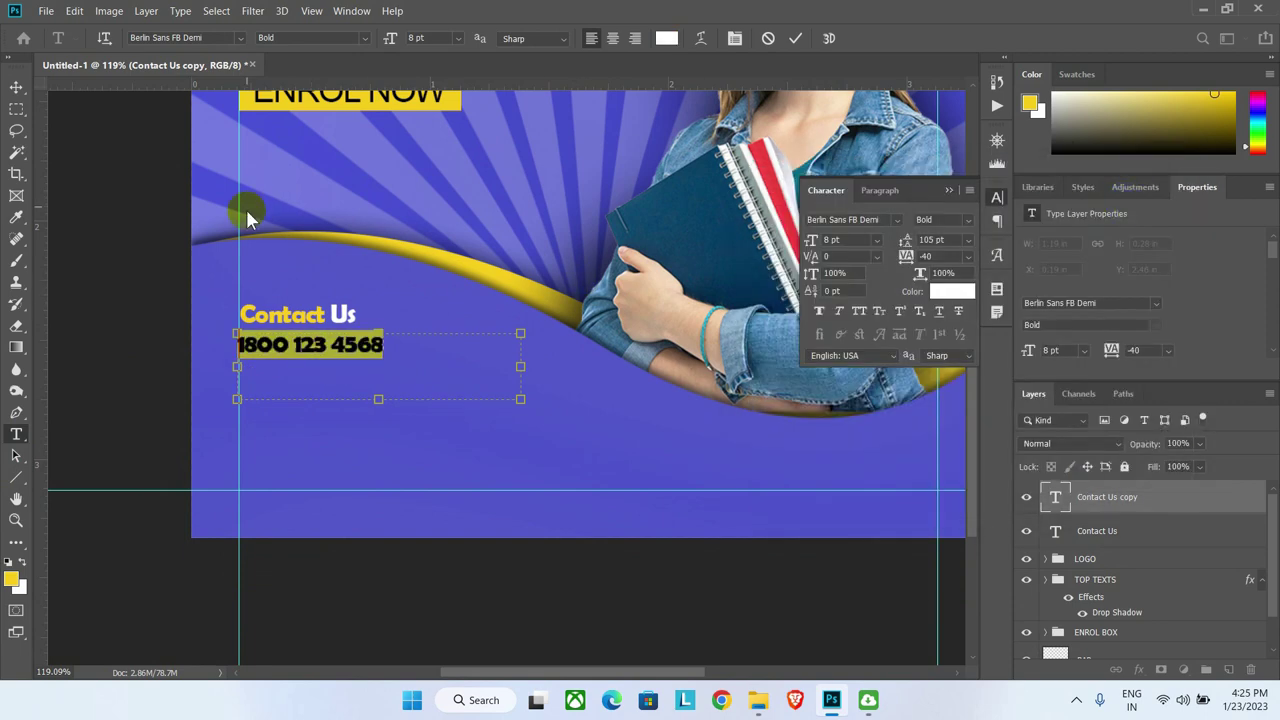
pyautogui.click(845, 237)
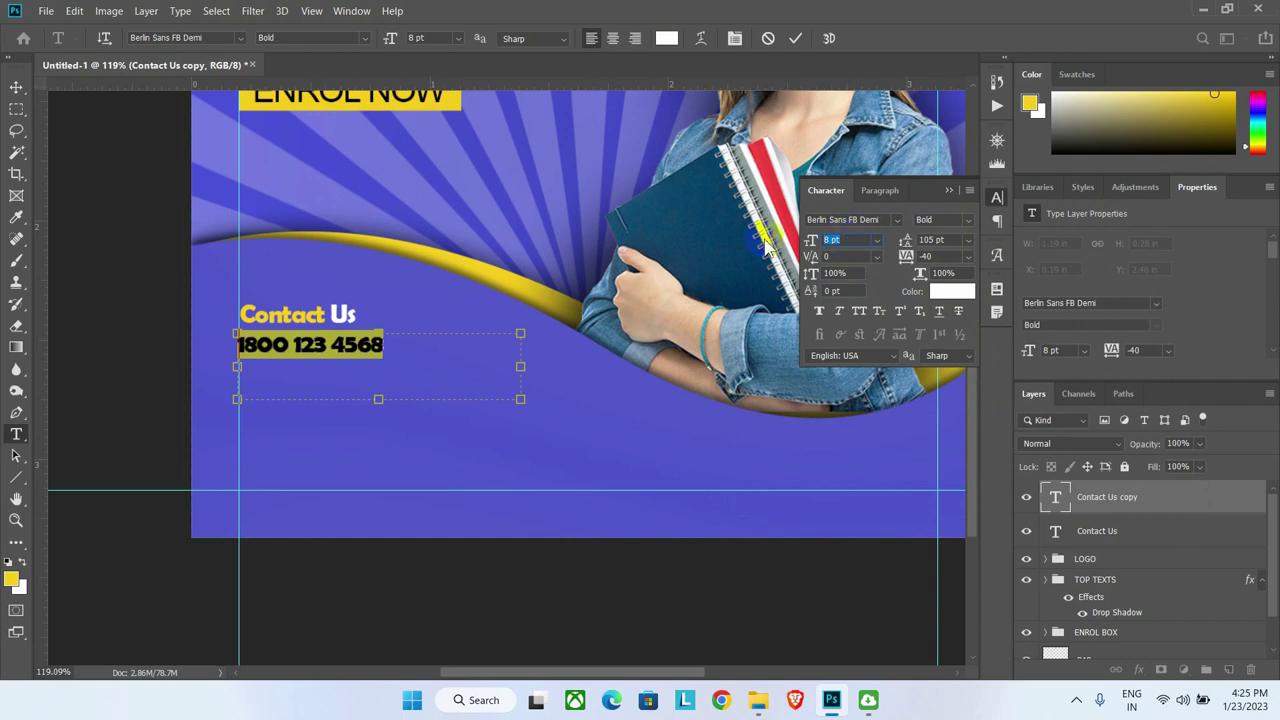
pyautogui.write('13')
pyautogui.press('Return')
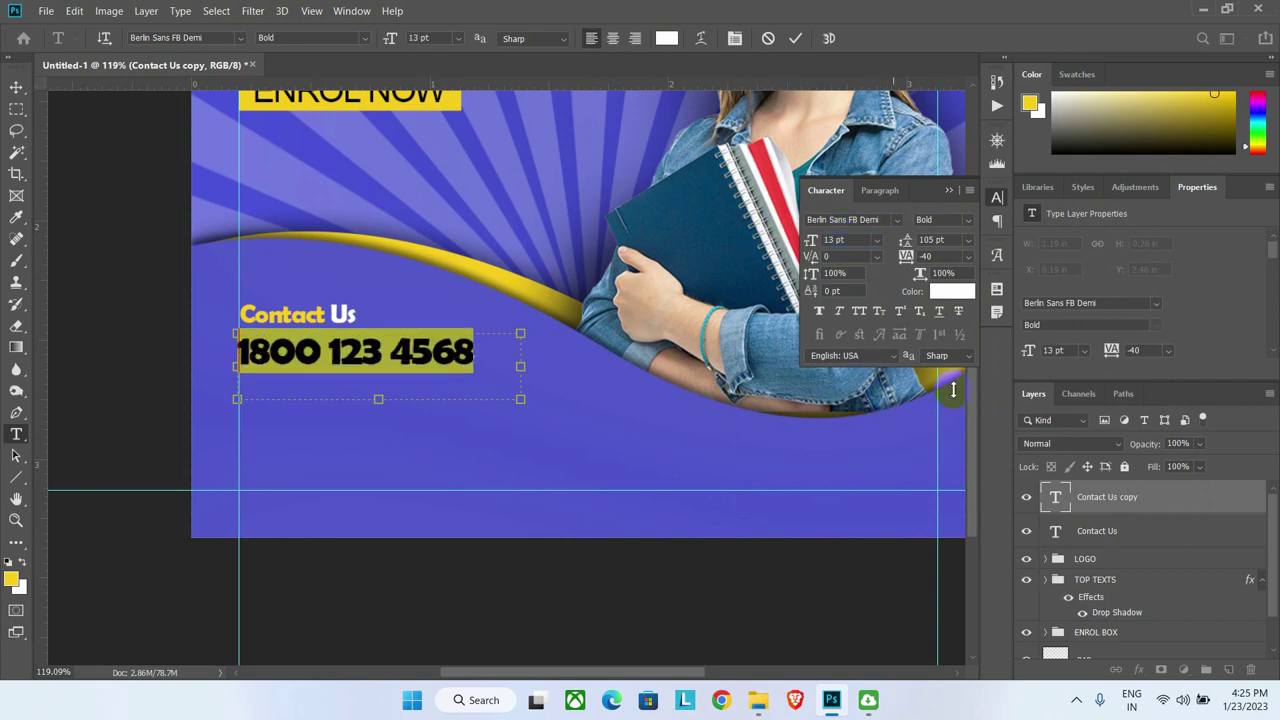
pyautogui.click(16, 87)
pyautogui.click(284, 350)
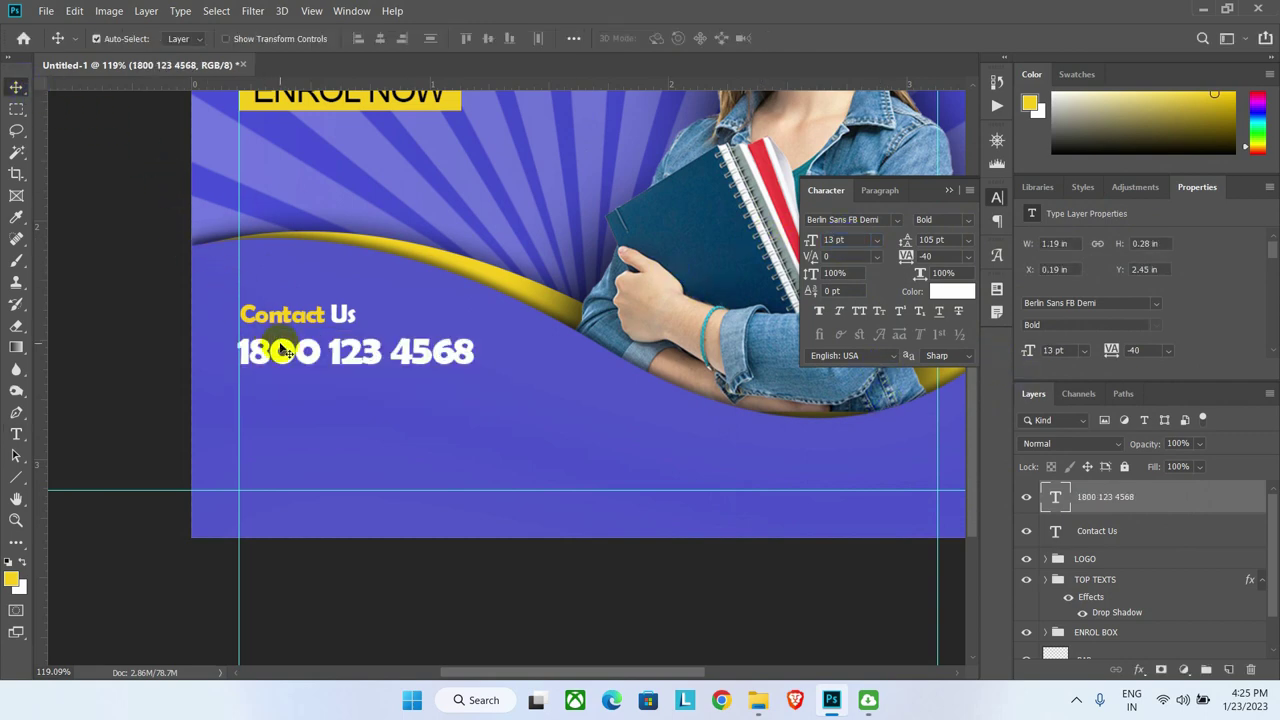
# Step: Retype the copied number as '100% Scholership Available' in a wider, taller text box
pyautogui.moveTo(284, 349); pyautogui.dragTo(337, 416)
pyautogui.click(336, 348)
pyautogui.click(16, 434)
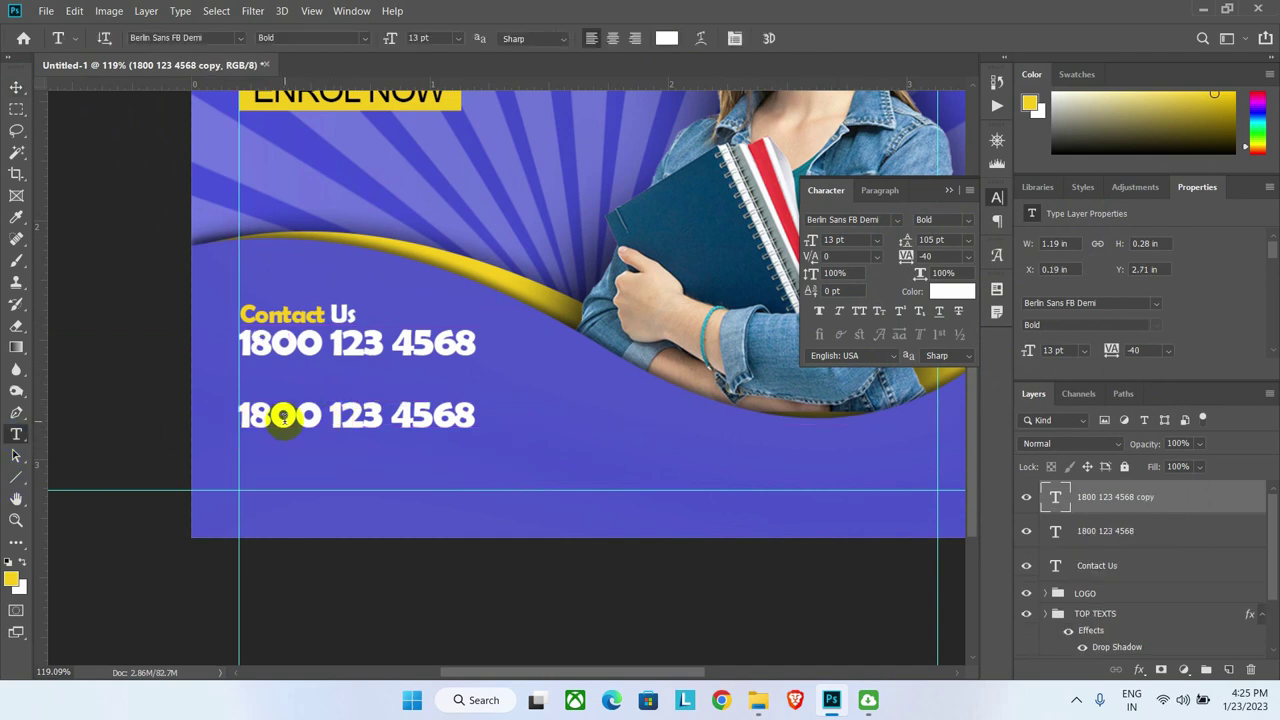
pyautogui.click(332, 413)
pyautogui.hotkey('ctrl', 'a')
pyautogui.write('100')
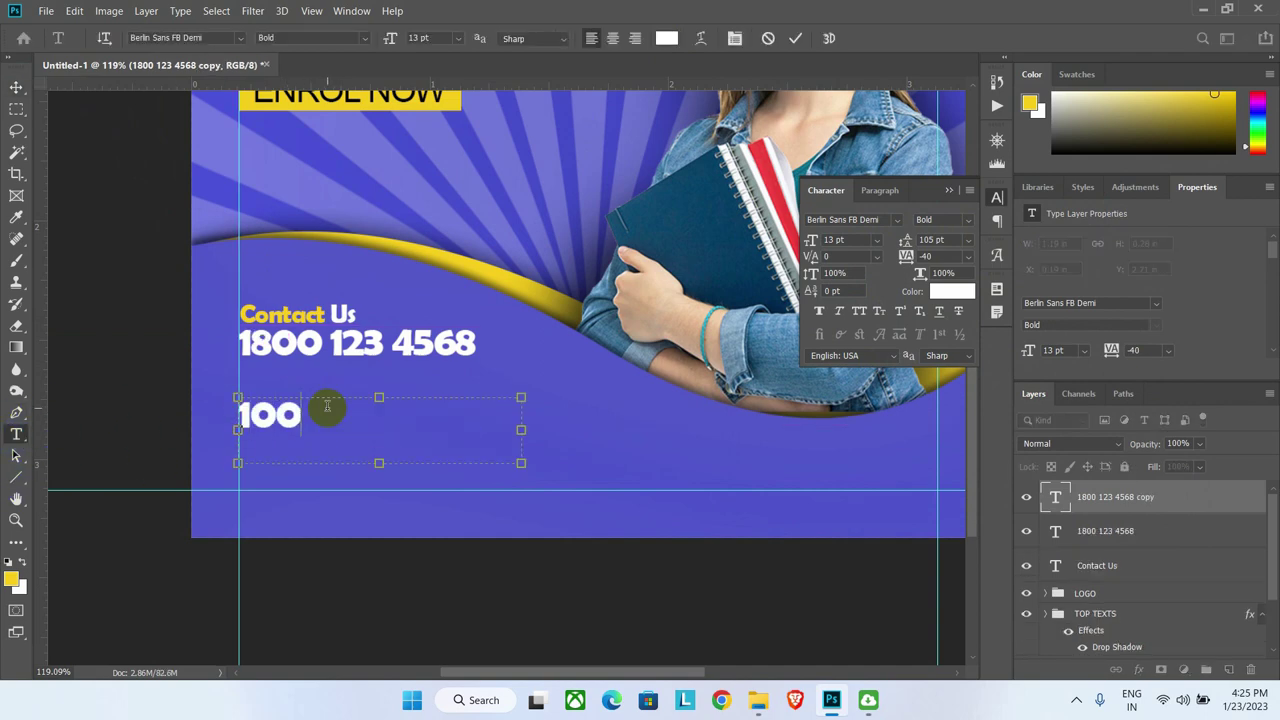
pyautogui.write('% Scholership')
pyautogui.moveTo(379, 463); pyautogui.dragTo(380, 514)
pyautogui.moveTo(517, 455); pyautogui.dragTo(709, 455)
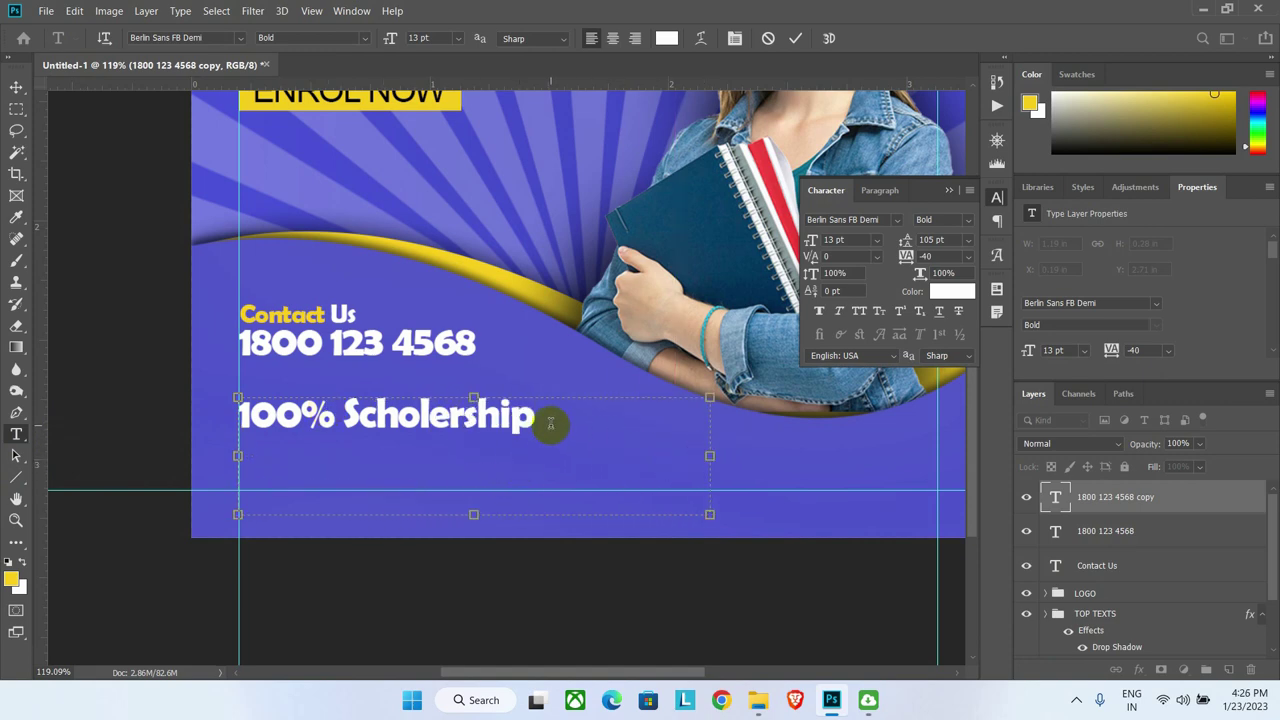
pyautogui.moveTo(473, 514); pyautogui.dragTo(464, 600)
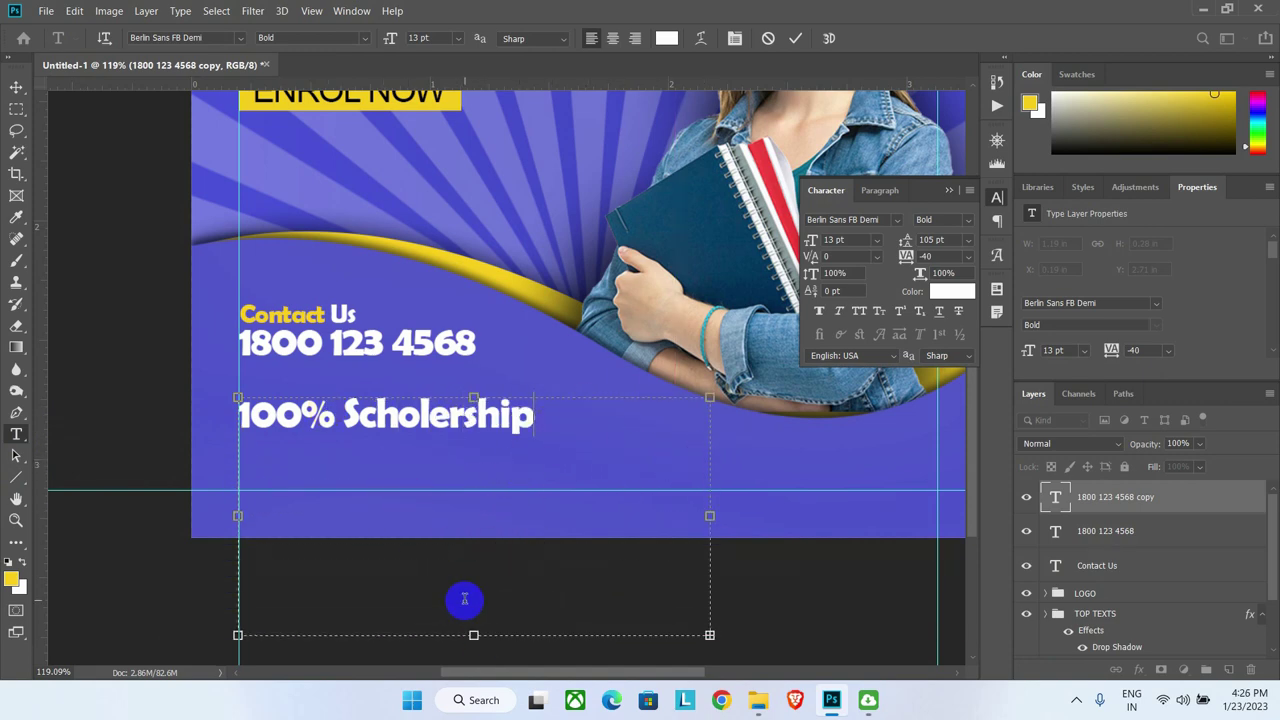
# Step: Tighten the leading to 12 pt and size 'Scholership Available' at 11.5 pt
pyautogui.hotkey('ctrl', 'a')
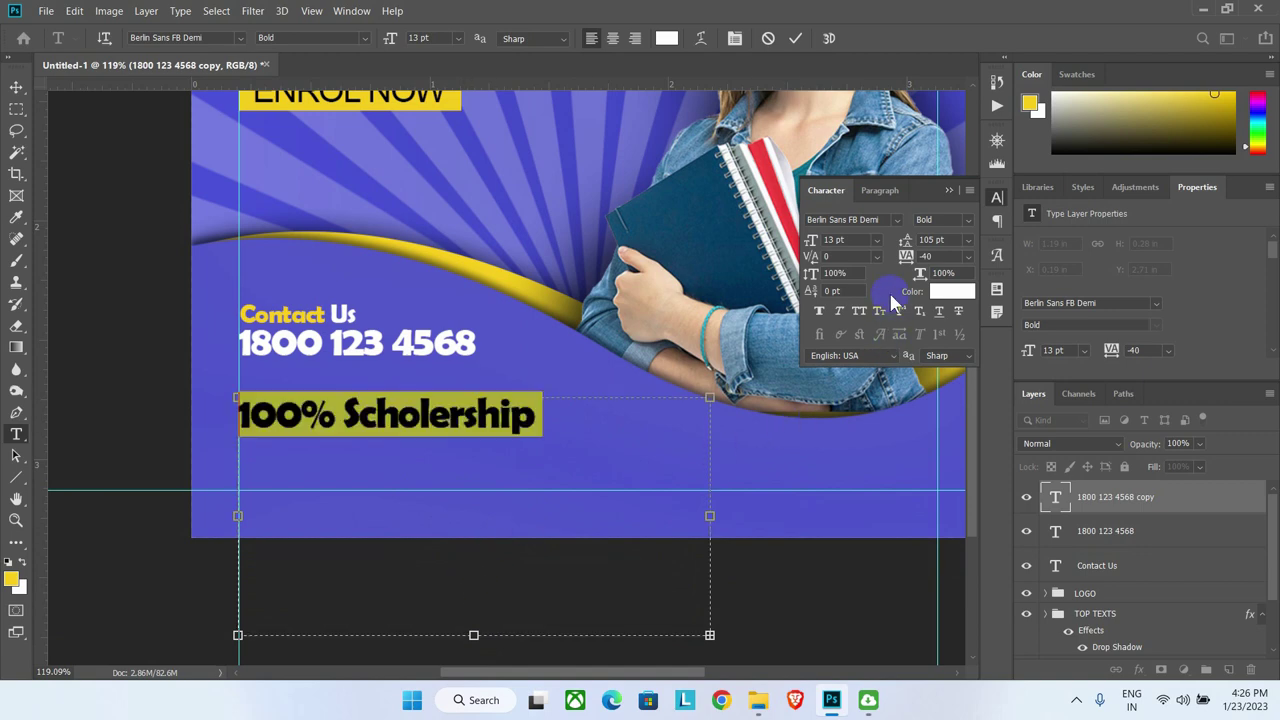
pyautogui.moveTo(887, 245); pyautogui.dragTo(822, 258)
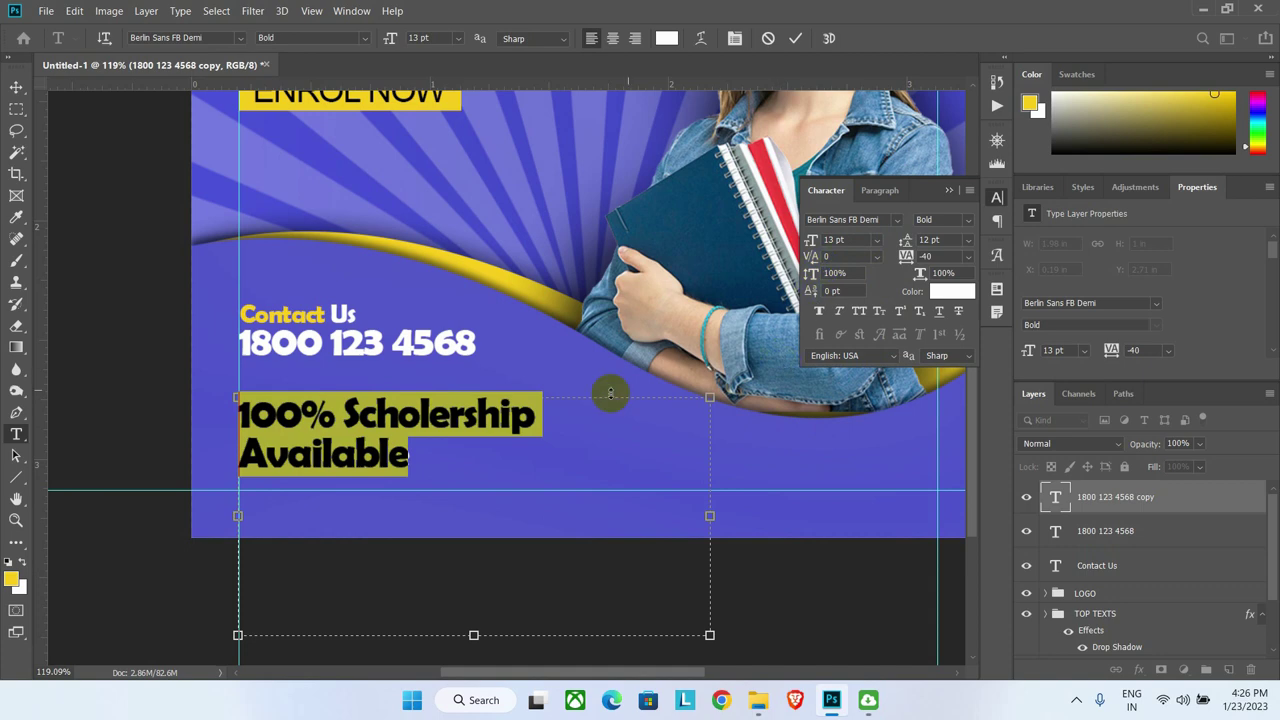
pyautogui.click(395, 405)
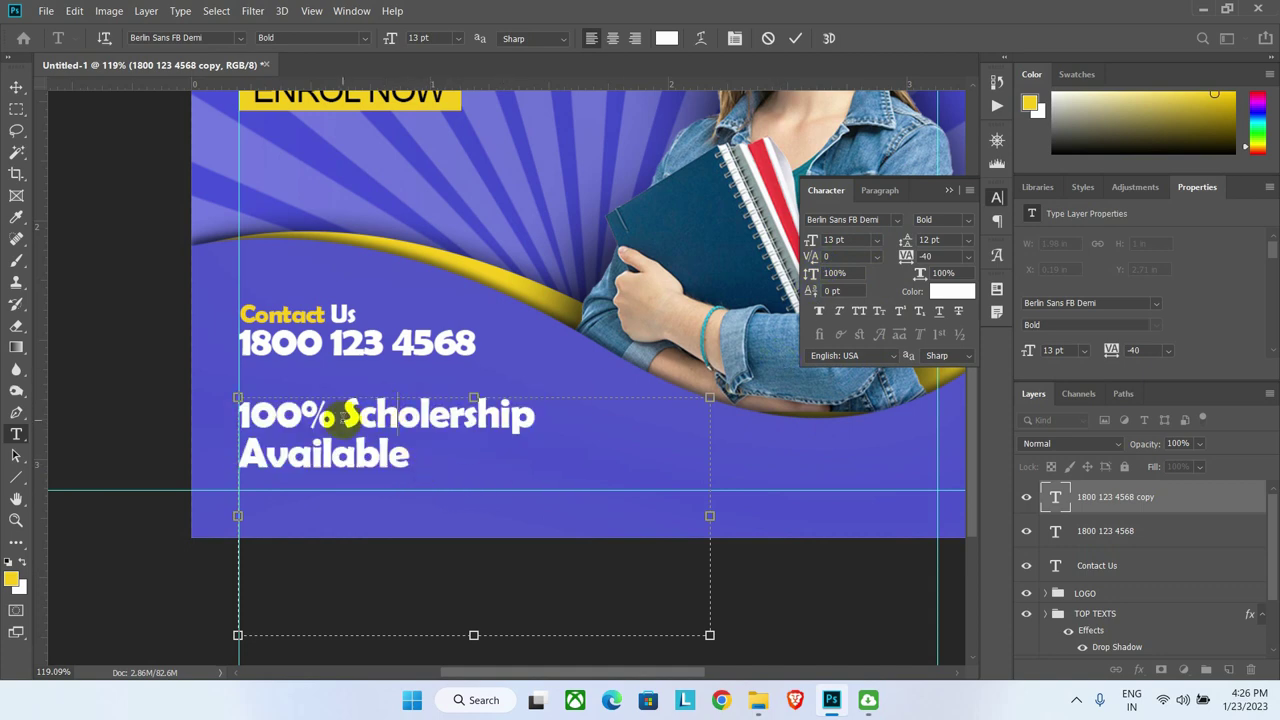
pyautogui.moveTo(346, 414); pyautogui.dragTo(410, 460)
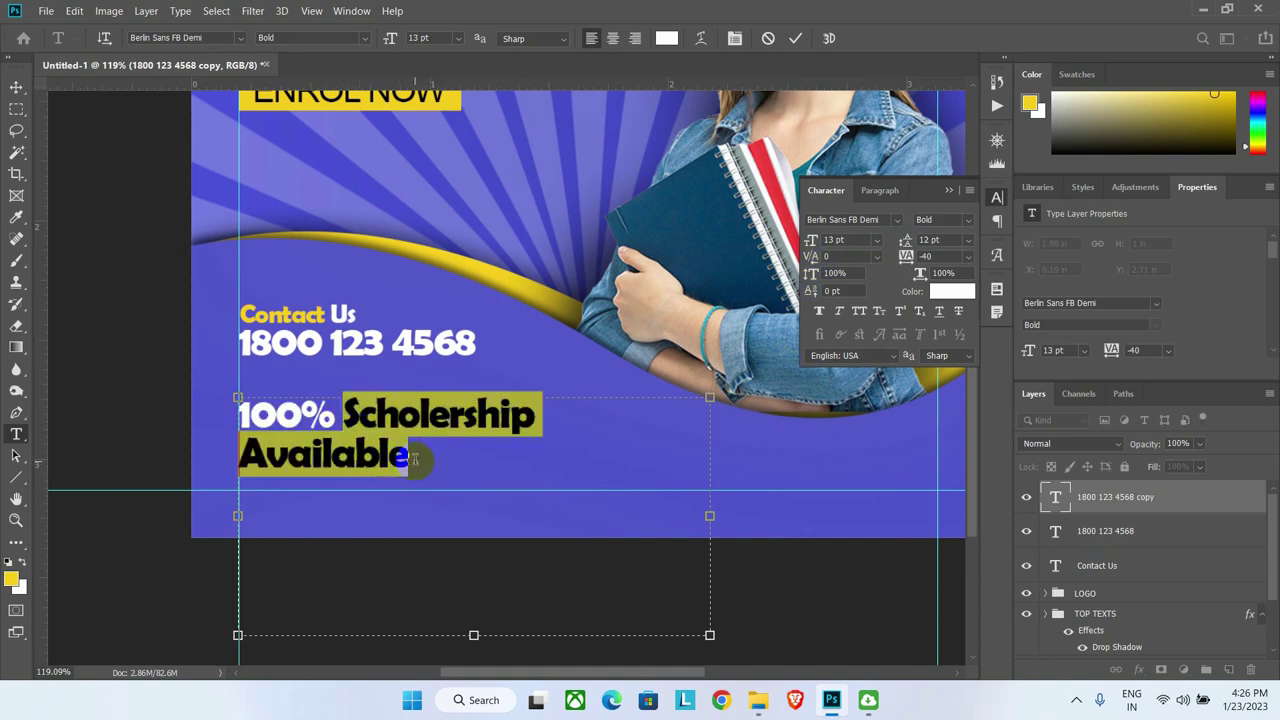
pyautogui.moveTo(414, 458); pyautogui.dragTo(416, 458)
pyautogui.click(848, 240)
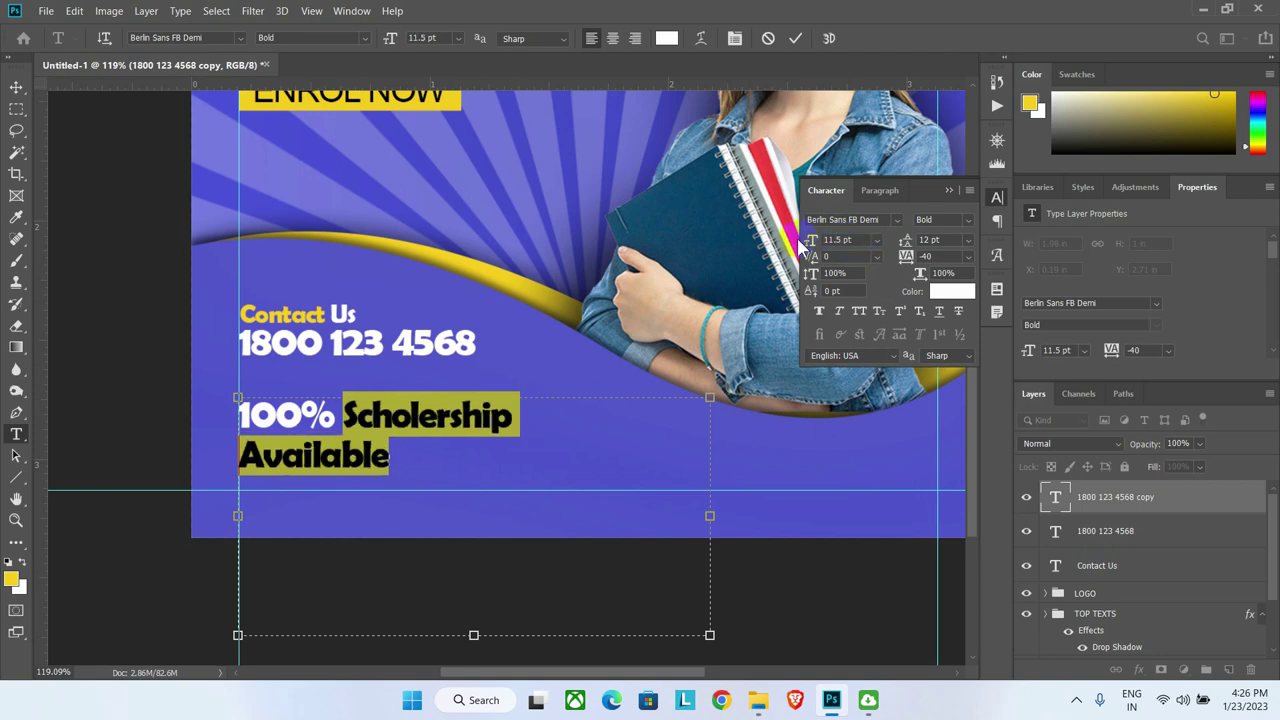
pyautogui.click(330, 418)
# Step: Enlarge '100%' to 17.5 pt
pyautogui.moveTo(330, 418); pyautogui.dragTo(236, 418)
pyautogui.click(848, 240)
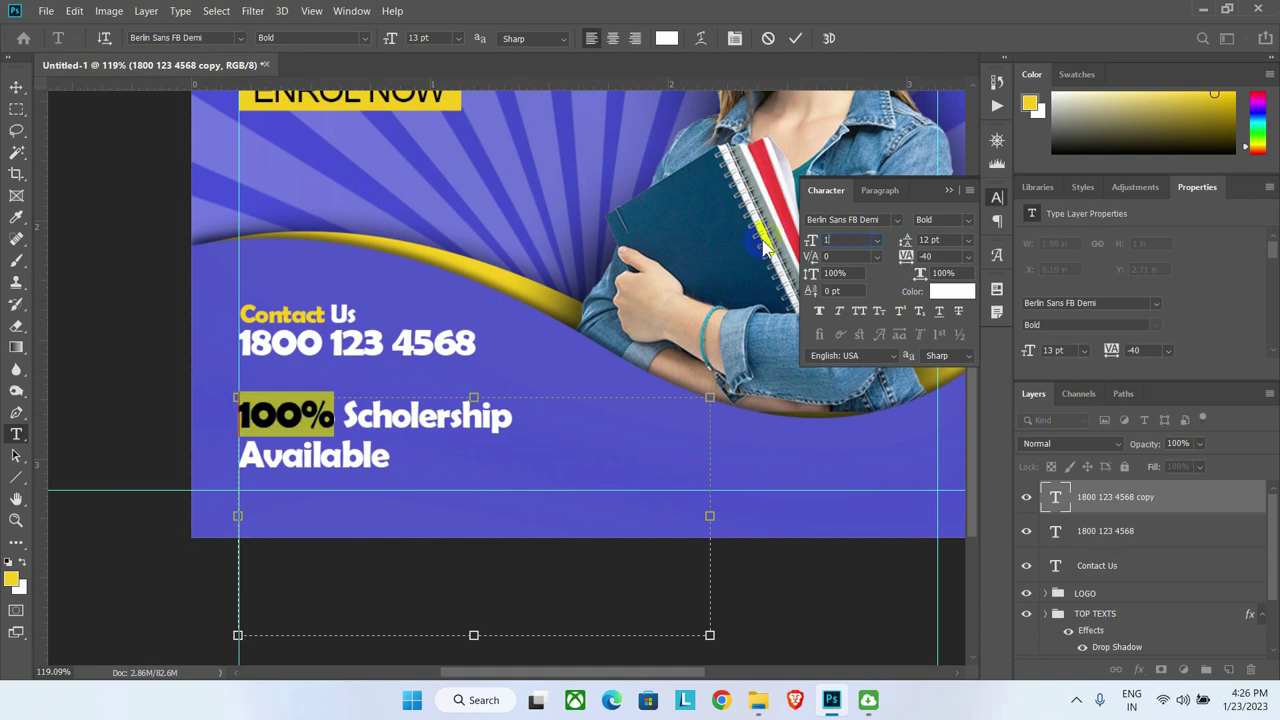
pyautogui.write('17.5')
pyautogui.press('Return')
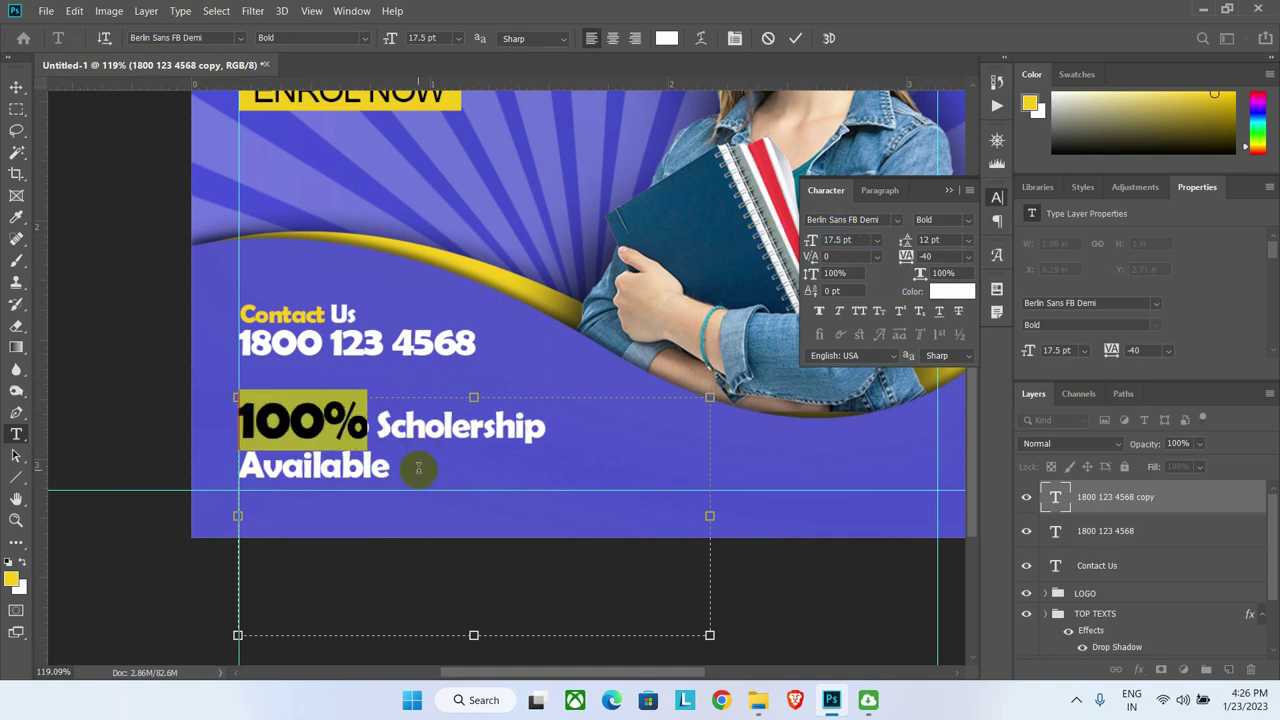
pyautogui.click(420, 475)
# Step: Colour 'Scholership' with yellow sampled from the ENROL NOW banner
pyautogui.moveTo(377, 425); pyautogui.dragTo(552, 427)
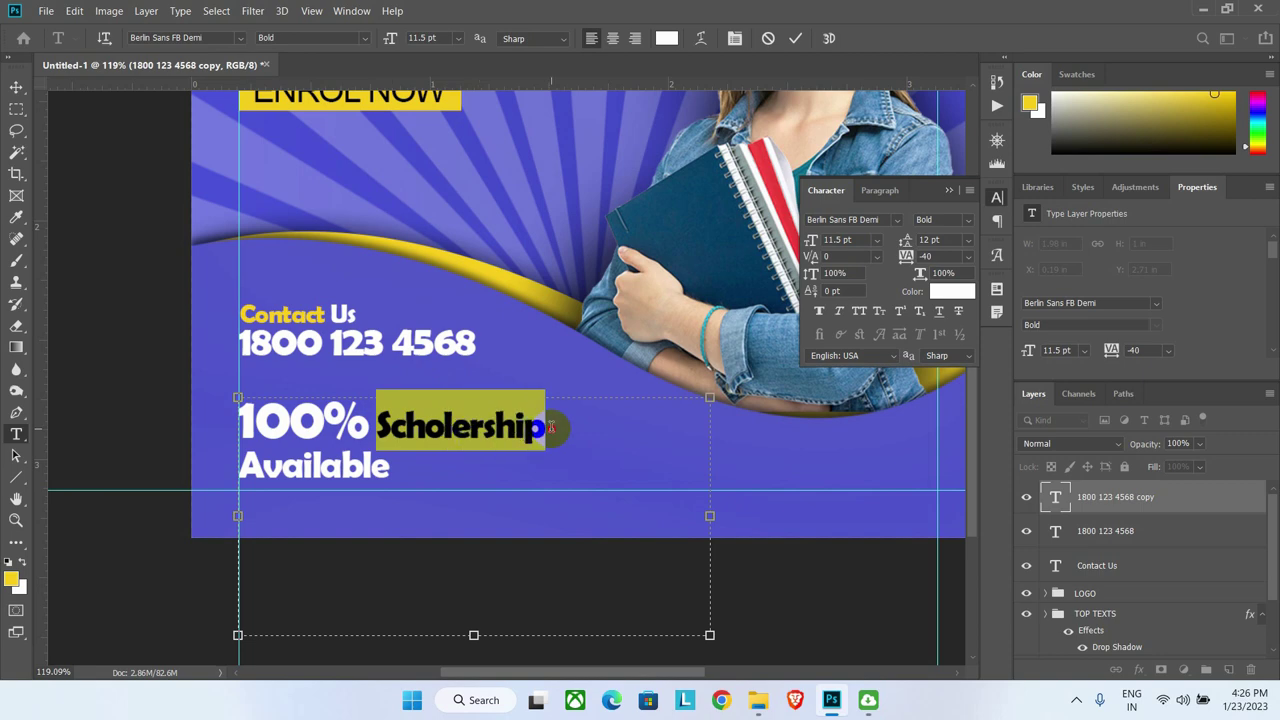
pyautogui.click(951, 291)
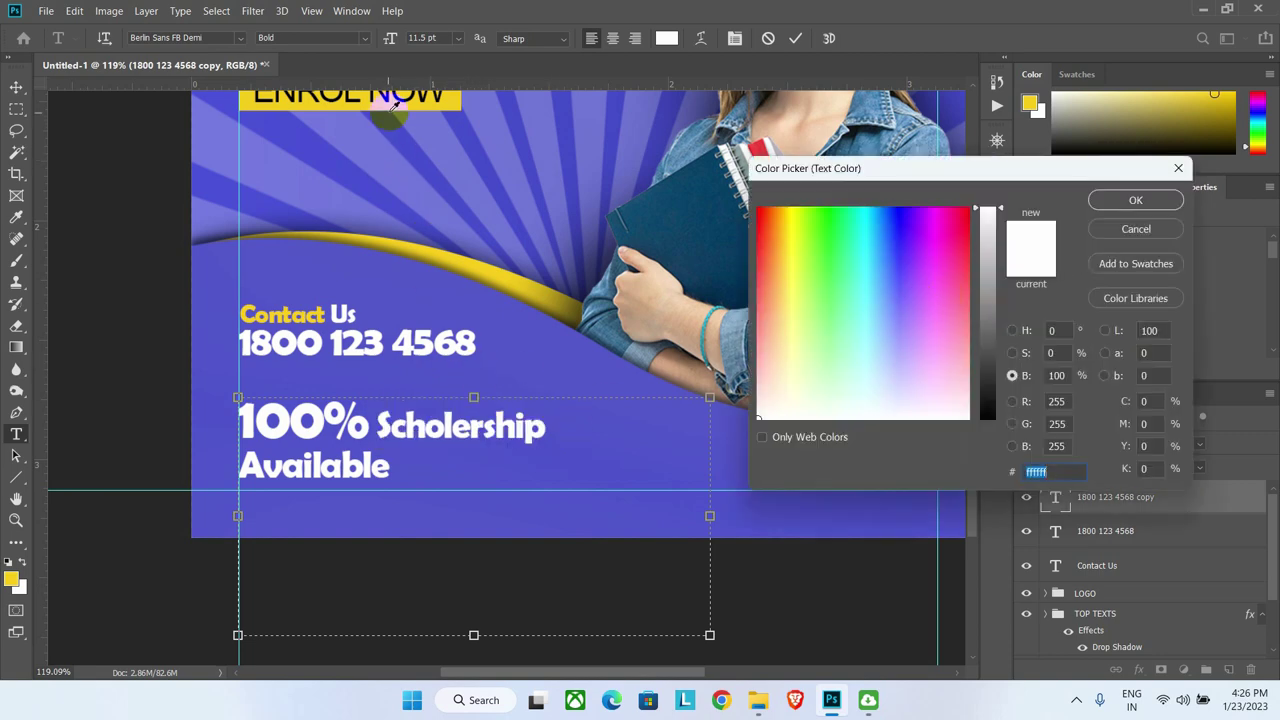
pyautogui.click(390, 104)
pyautogui.click(1135, 200)
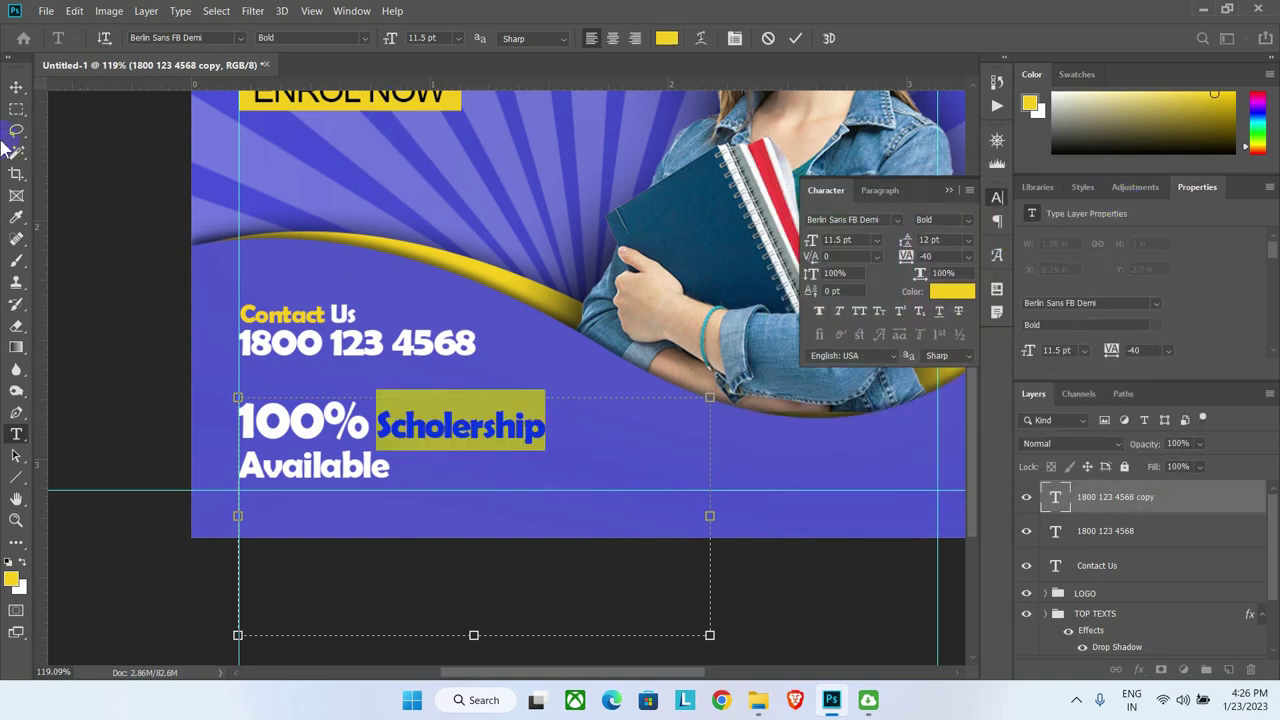
pyautogui.click(123, 286)
# Step: Nudge the scholarship text slightly down and right into position
pyautogui.click(16, 88)
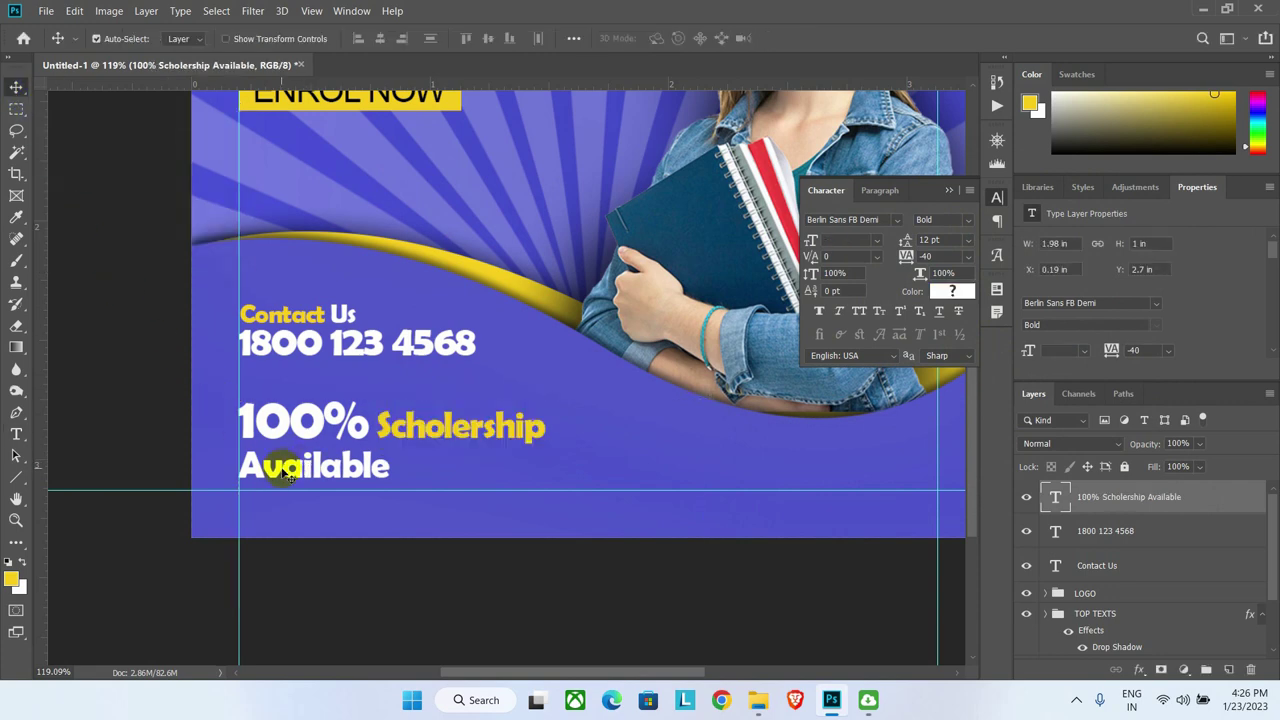
pyautogui.click(272, 420)
pyautogui.press('Down')
pyautogui.press('Down')
pyautogui.press('Down')
pyautogui.press('Down')
pyautogui.press('Down')
pyautogui.press('Down')
pyautogui.press('Down')
pyautogui.press('Down')
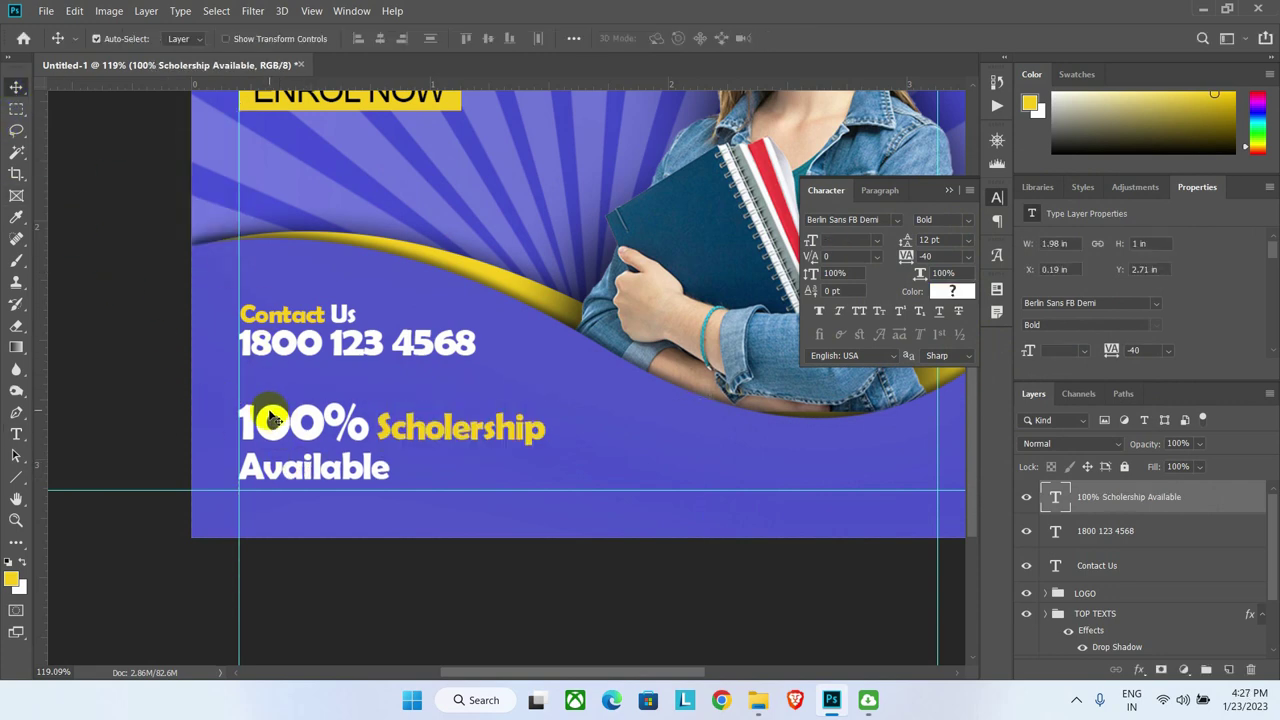
pyautogui.press('Down')
pyautogui.press('Right')
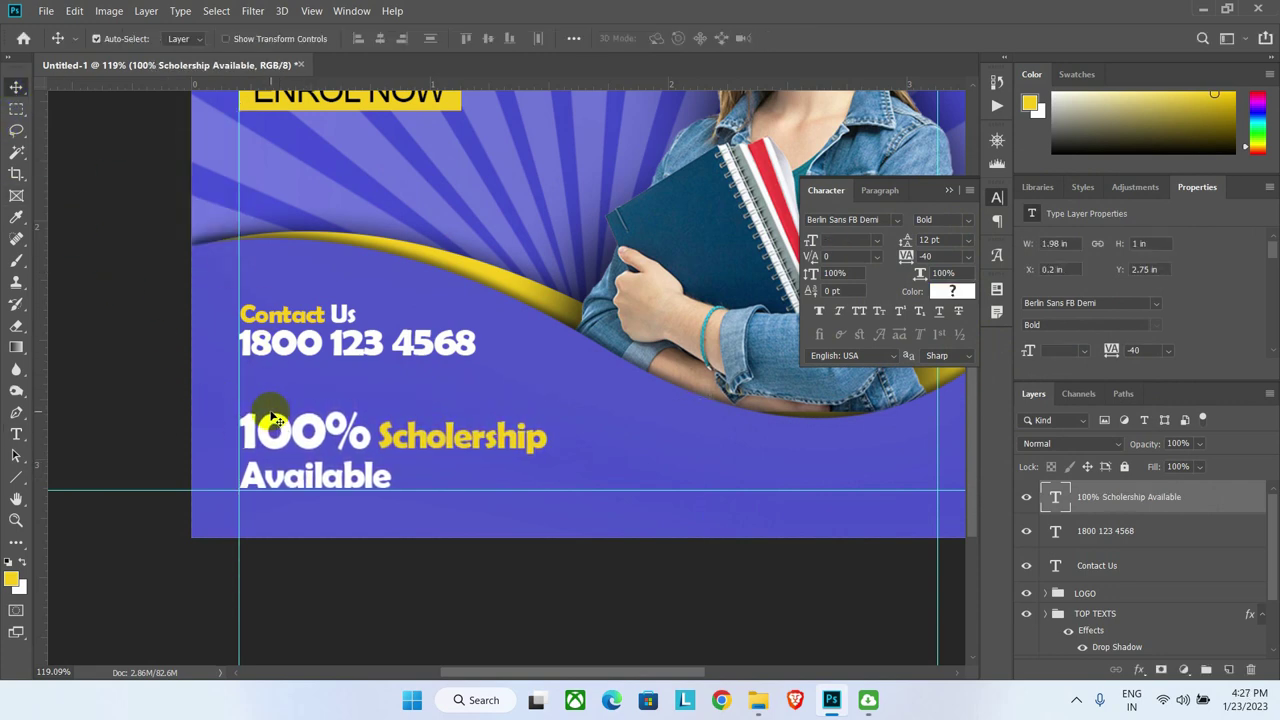
pyautogui.hotkey('ctrl', '0')
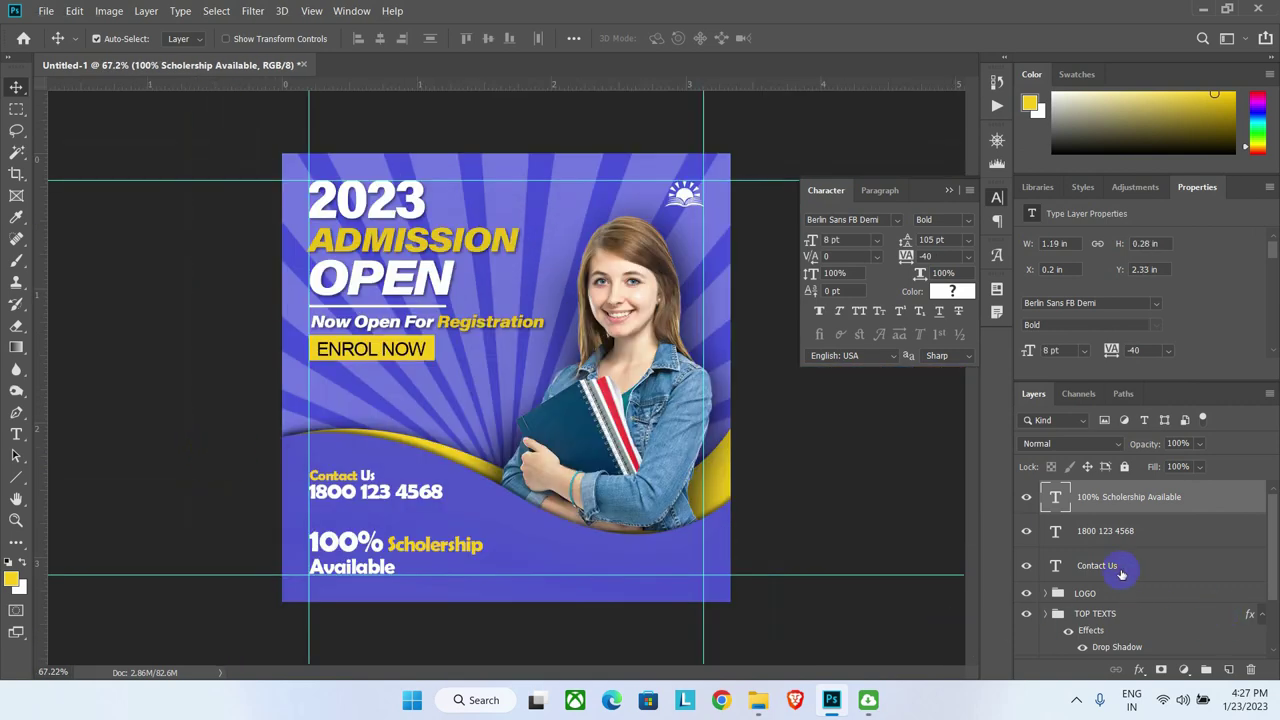
# Step: Group the Contact Us, phone number and scholarship layers as 'bottom texts'
pyautogui.click(1120, 568)
pyautogui.keyDown('shift'); pyautogui.click(1138, 500); pyautogui.keyUp('shift')
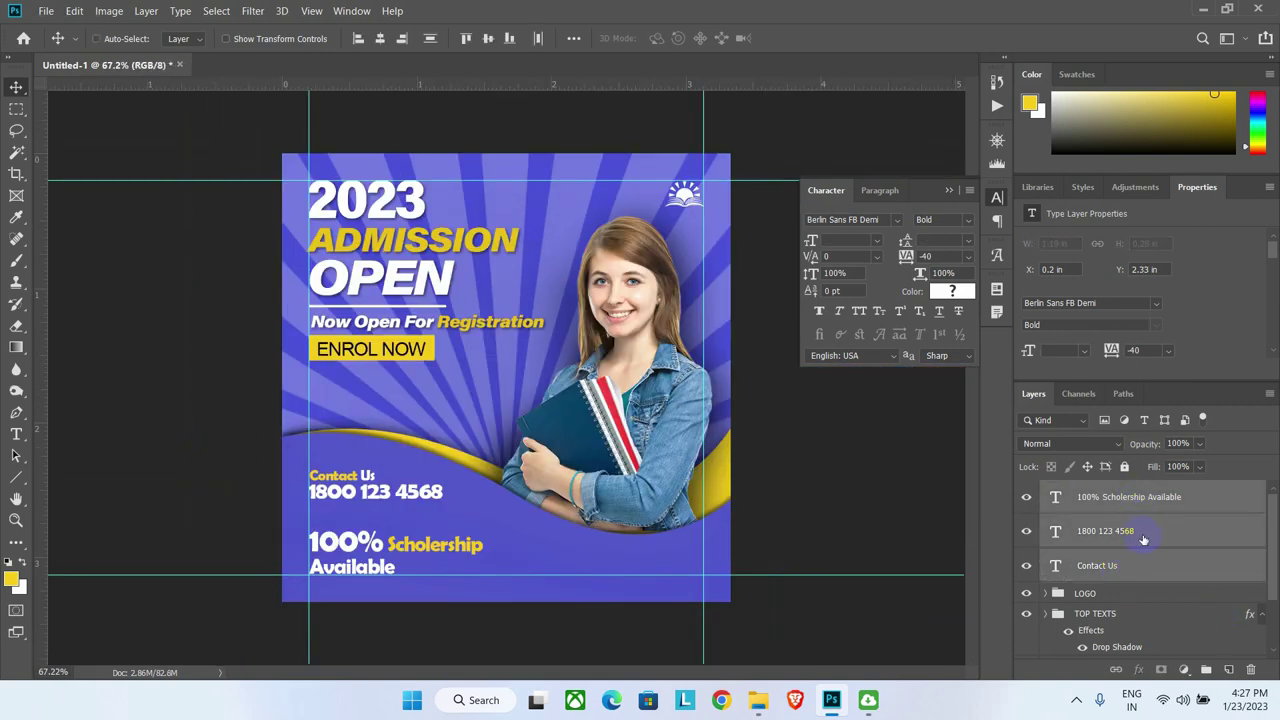
pyautogui.hotkey('ctrl', 'g')
pyautogui.doubleClick(1088, 490)
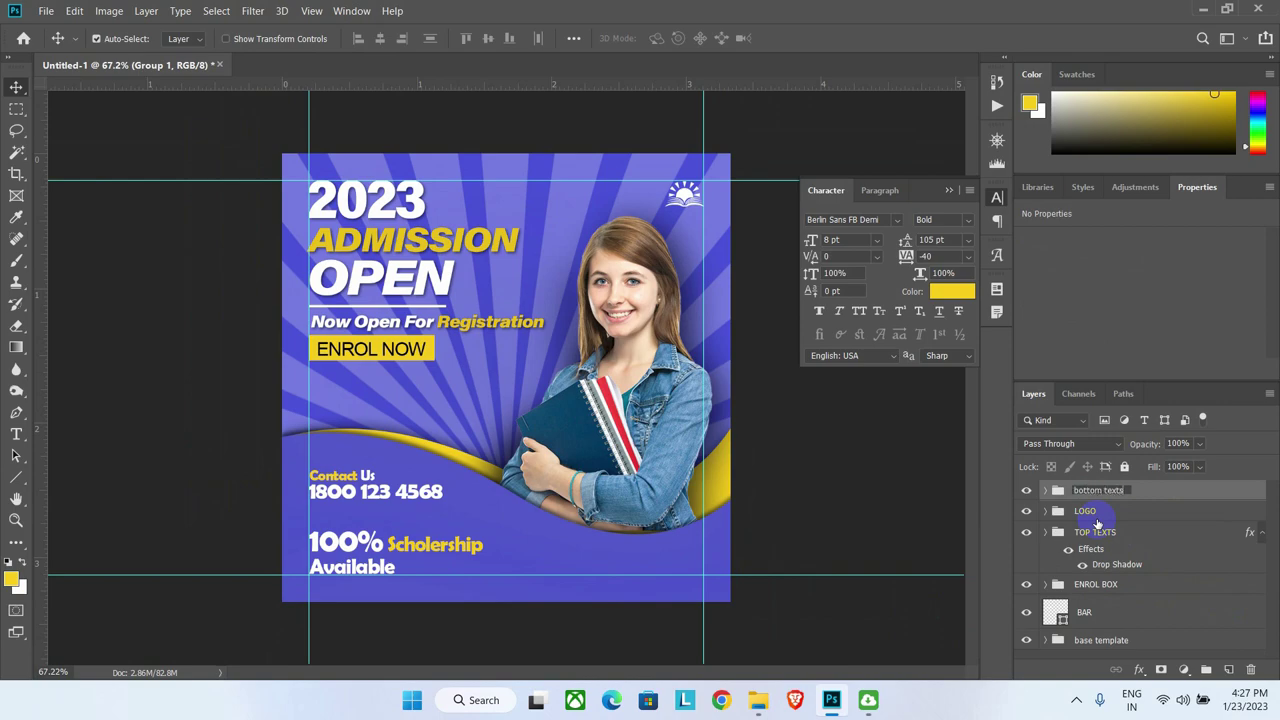
pyautogui.press('Return')
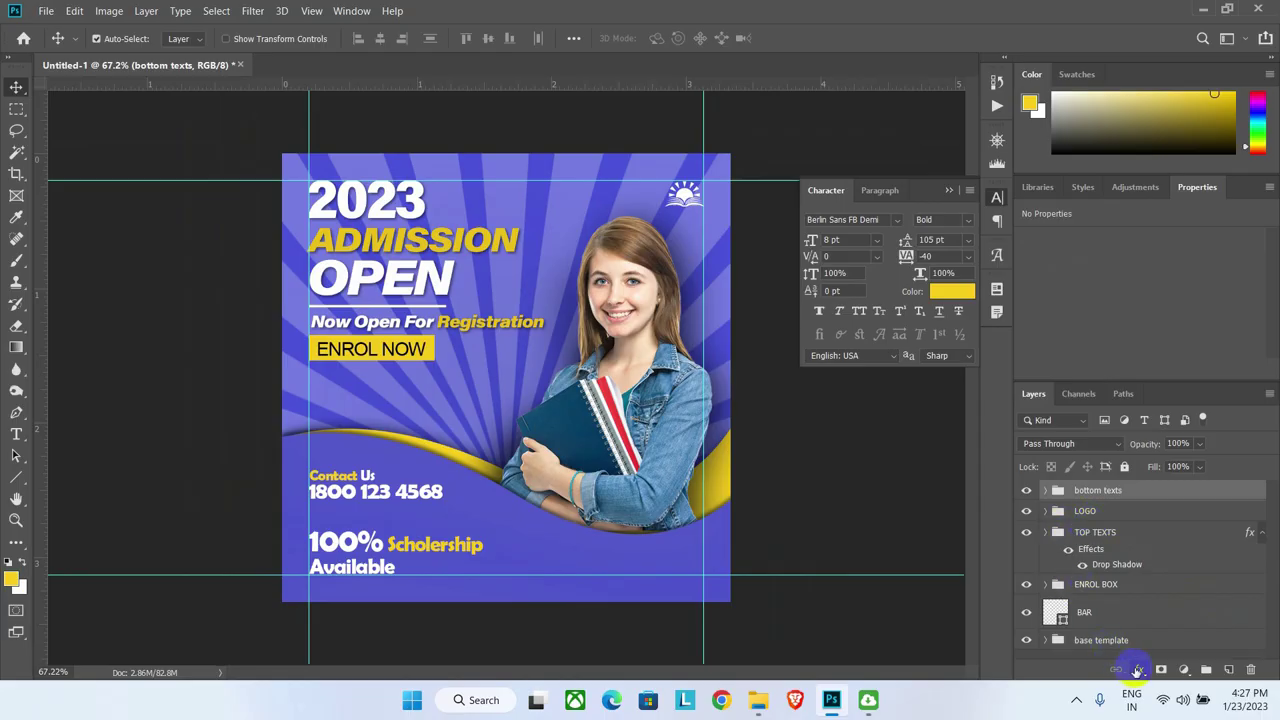
pyautogui.scroll(3, 351, 586)
pyautogui.scroll(2, 480, 594)
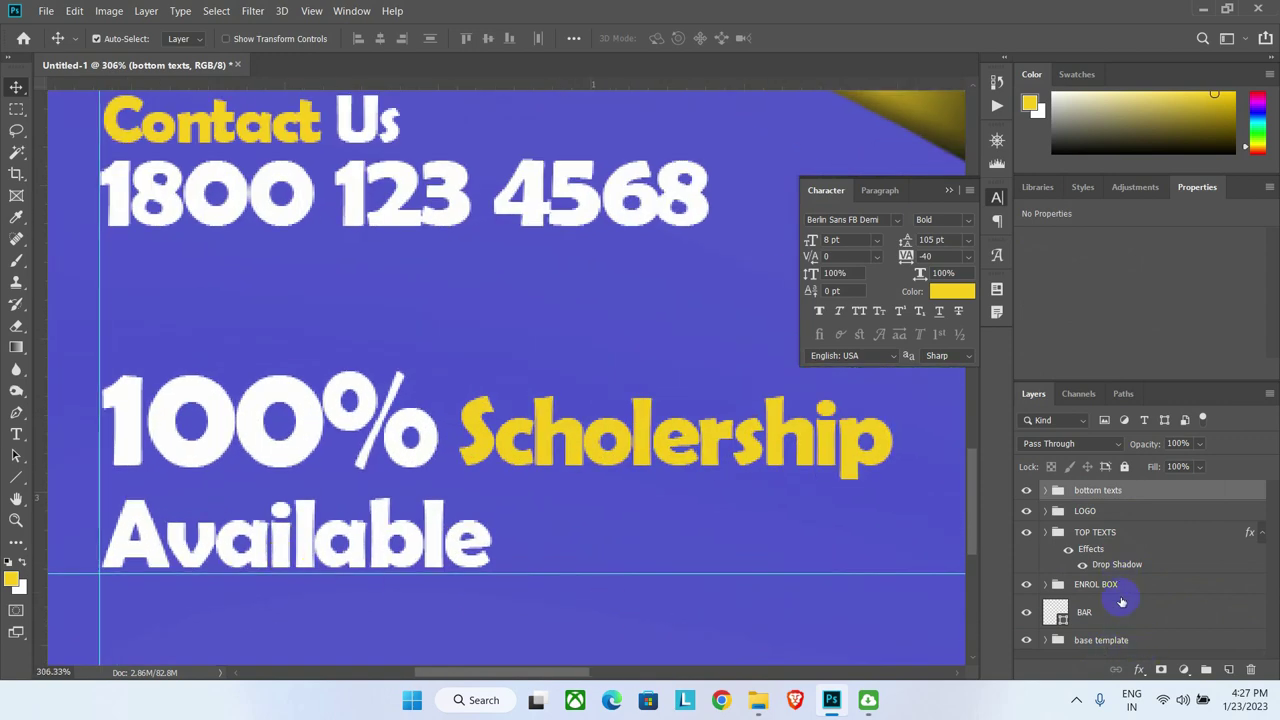
pyautogui.scroll(-1, 509, 509)
# Step: Give the group a drop shadow with 33% opacity and 2 px size
pyautogui.click(1140, 670)
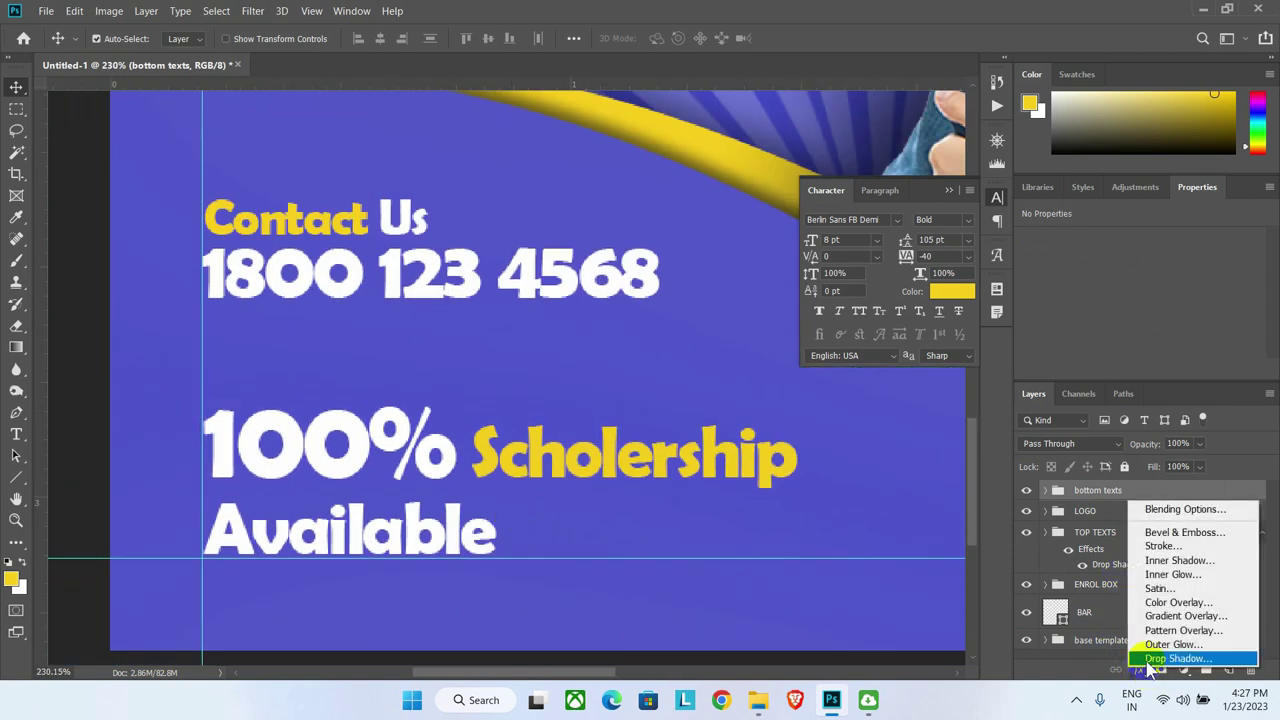
pyautogui.click(1165, 650)
pyautogui.moveTo(802, 240); pyautogui.dragTo(945, 246)
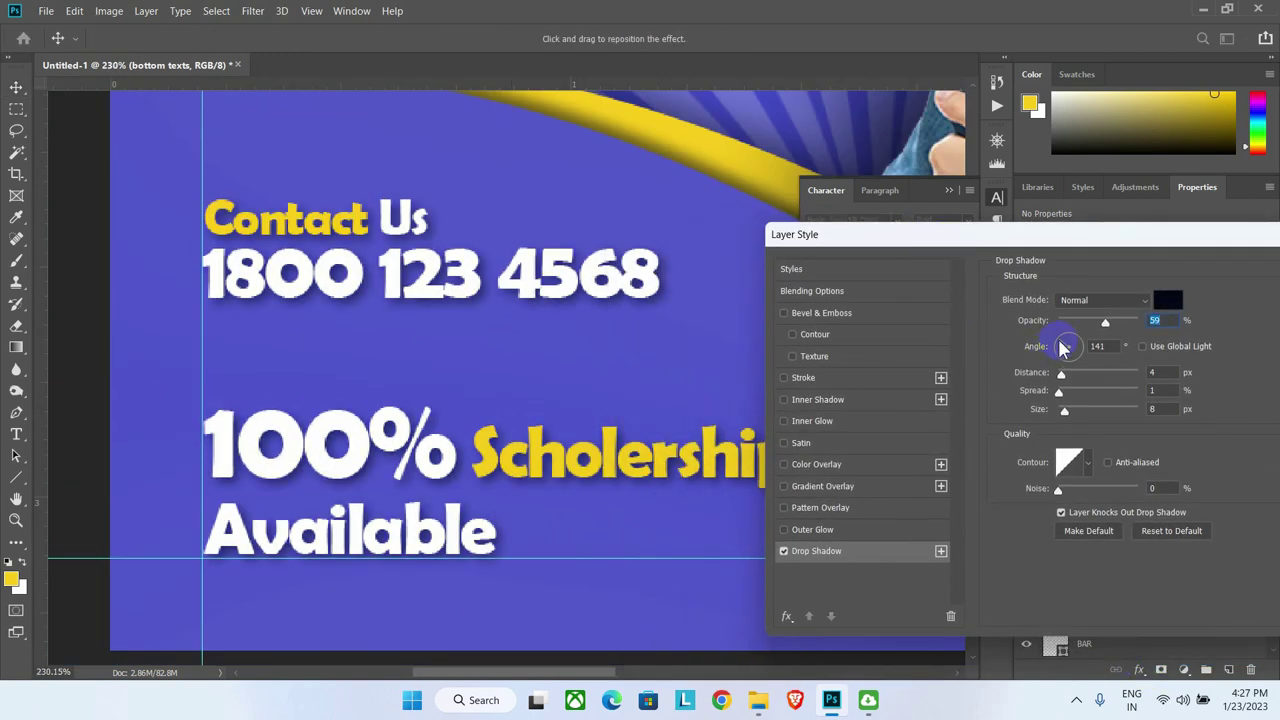
pyautogui.moveTo(1106, 323); pyautogui.dragTo(1098, 322)
pyautogui.moveTo(1064, 410); pyautogui.dragTo(1062, 411)
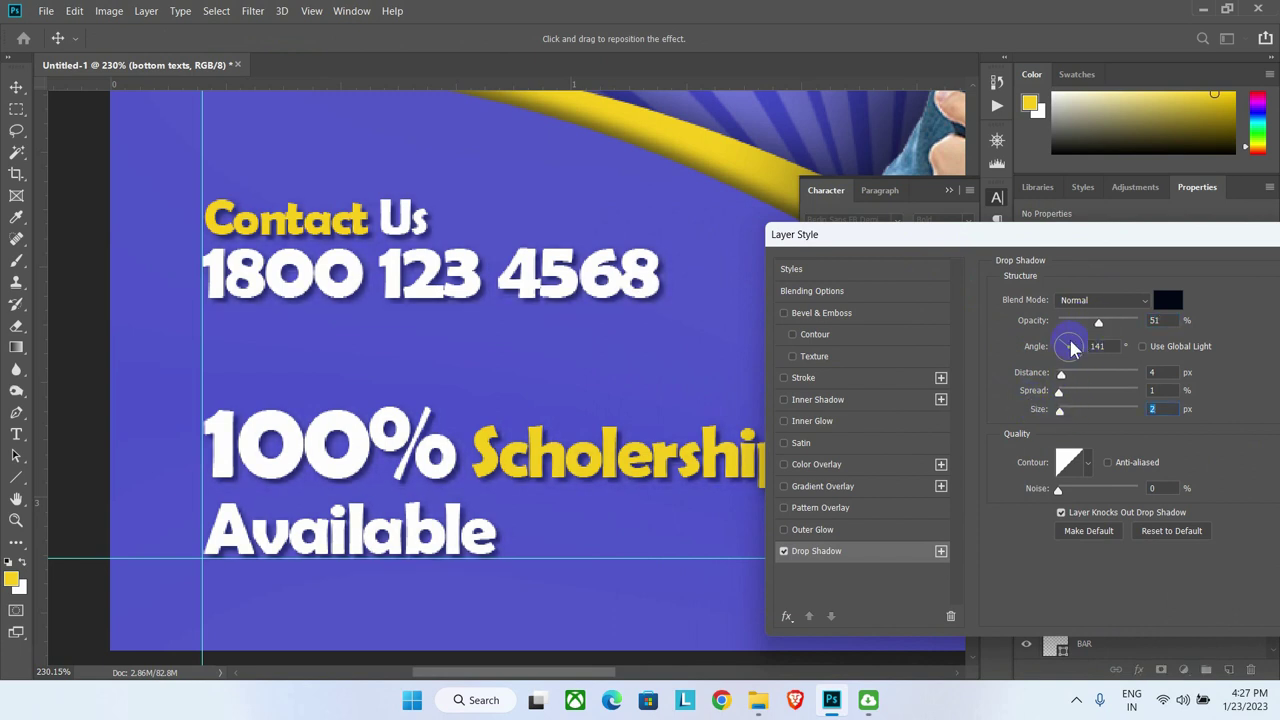
pyautogui.moveTo(1099, 323); pyautogui.dragTo(1087, 330)
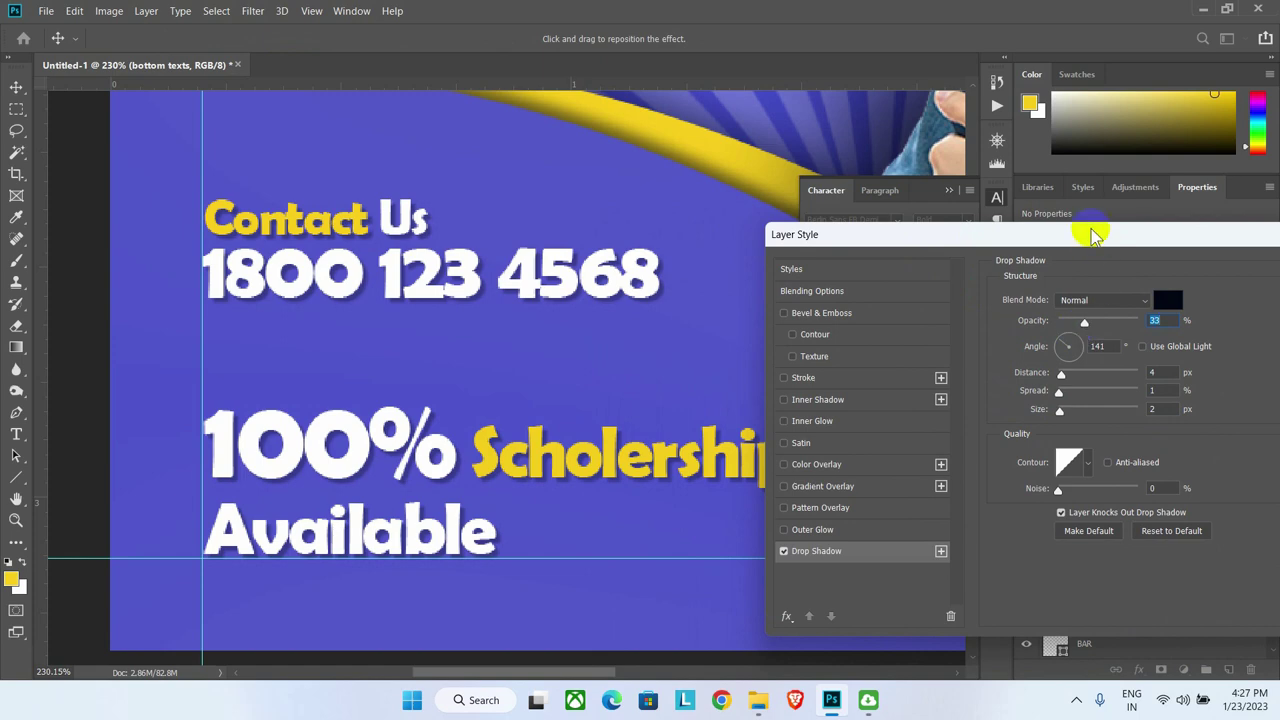
pyautogui.moveTo(1086, 234); pyautogui.dragTo(828, 234)
pyautogui.click(1094, 271)
pyautogui.scroll(-3, 423, 486)
pyautogui.click(17, 436)
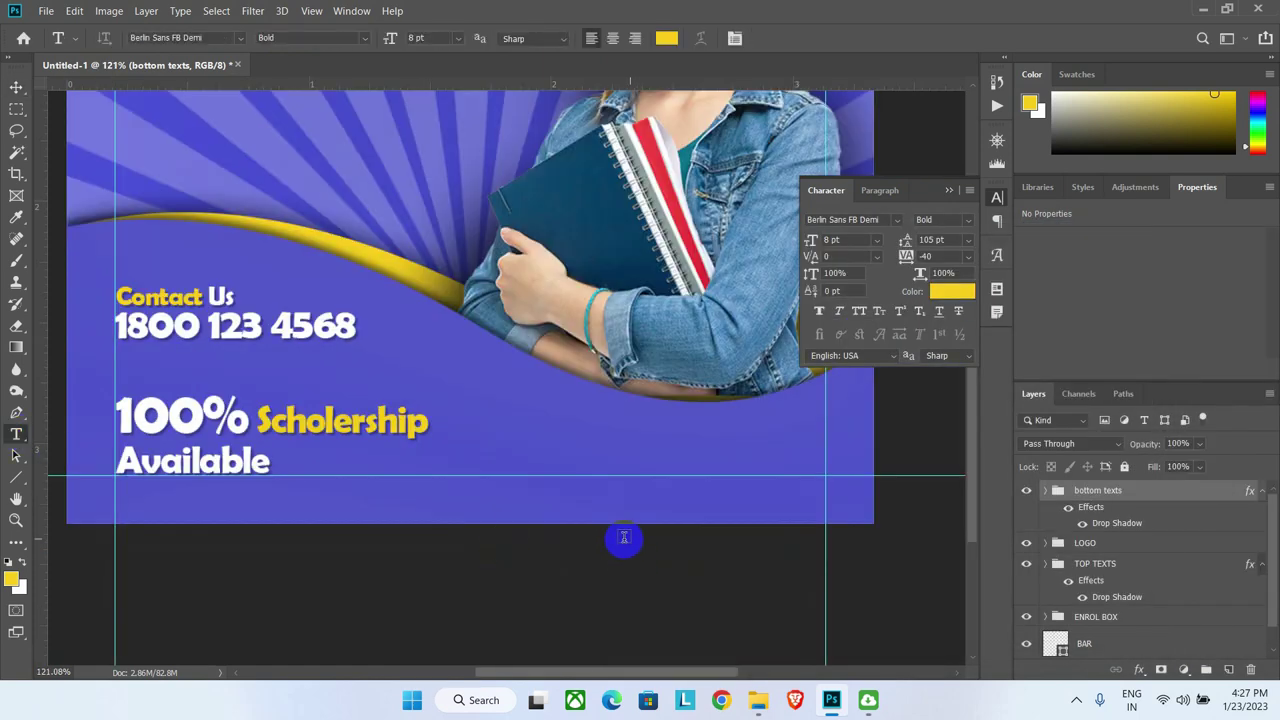
pyautogui.moveTo(518, 485); pyautogui.dragTo(830, 522)
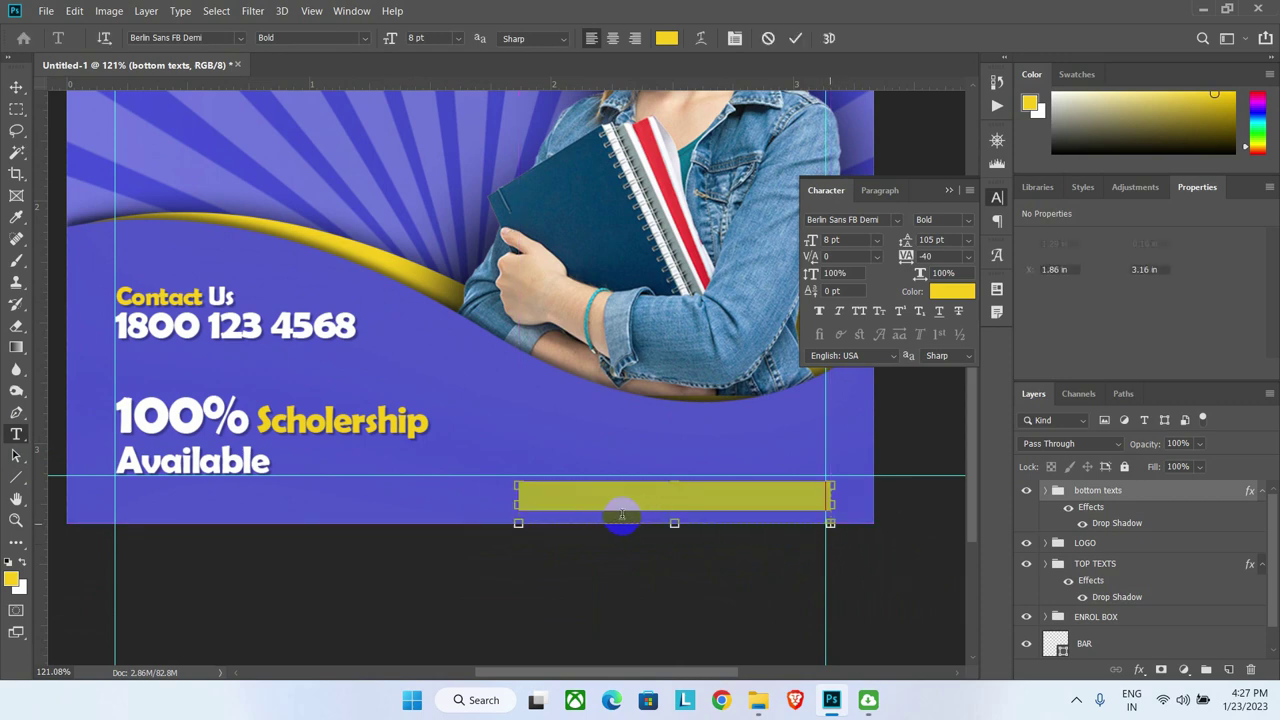
pyautogui.write('www.website.com')
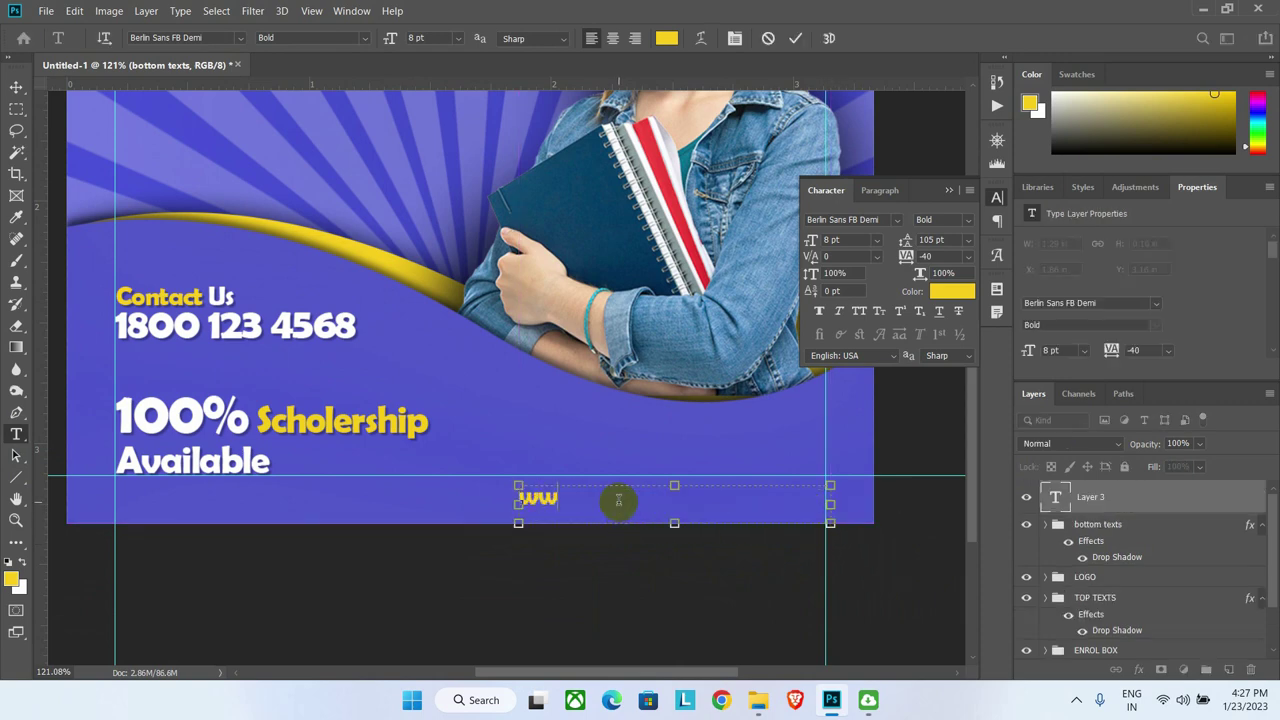
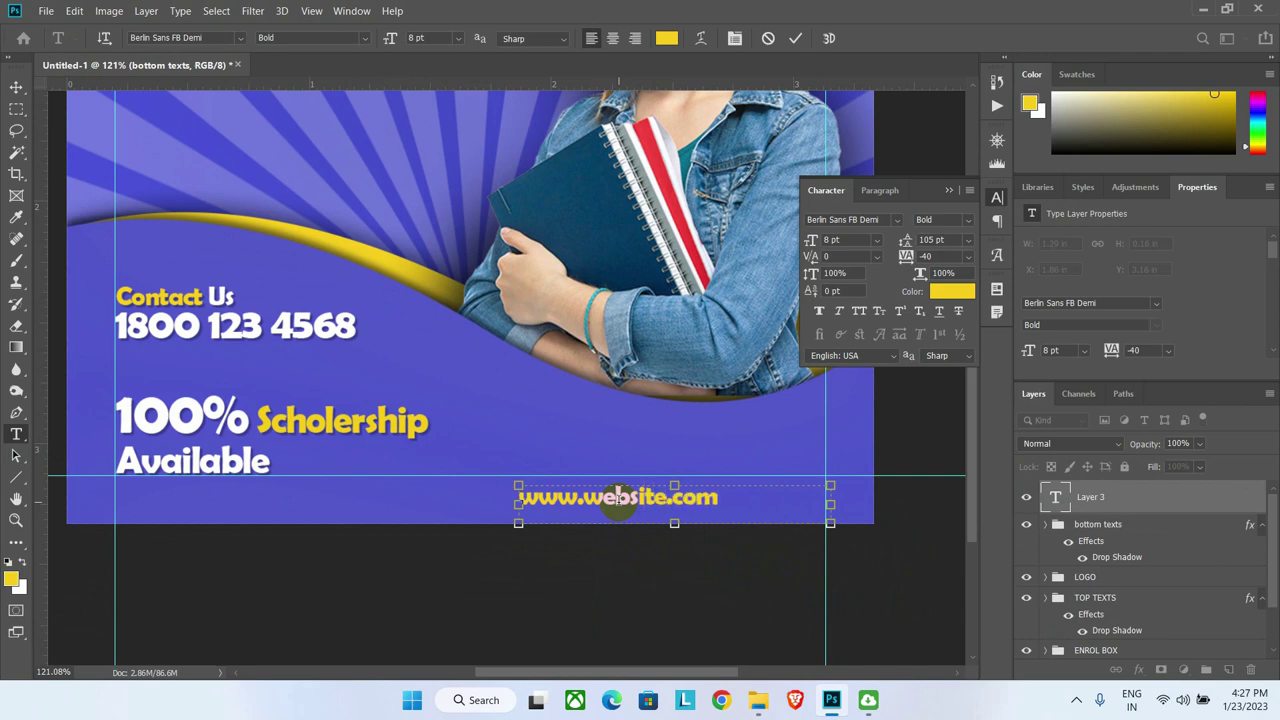
pyautogui.doubleClick(618, 497)
pyautogui.click(933, 293)
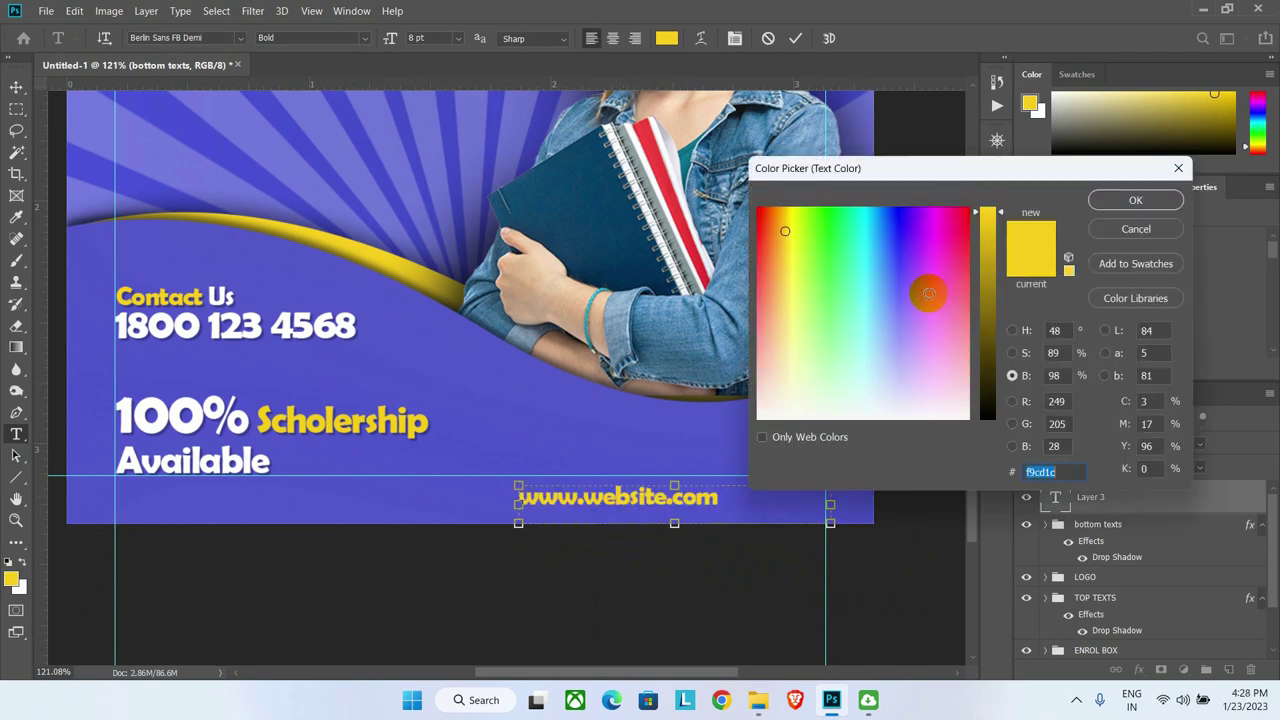
pyautogui.moveTo(837, 386); pyautogui.dragTo(758, 419)
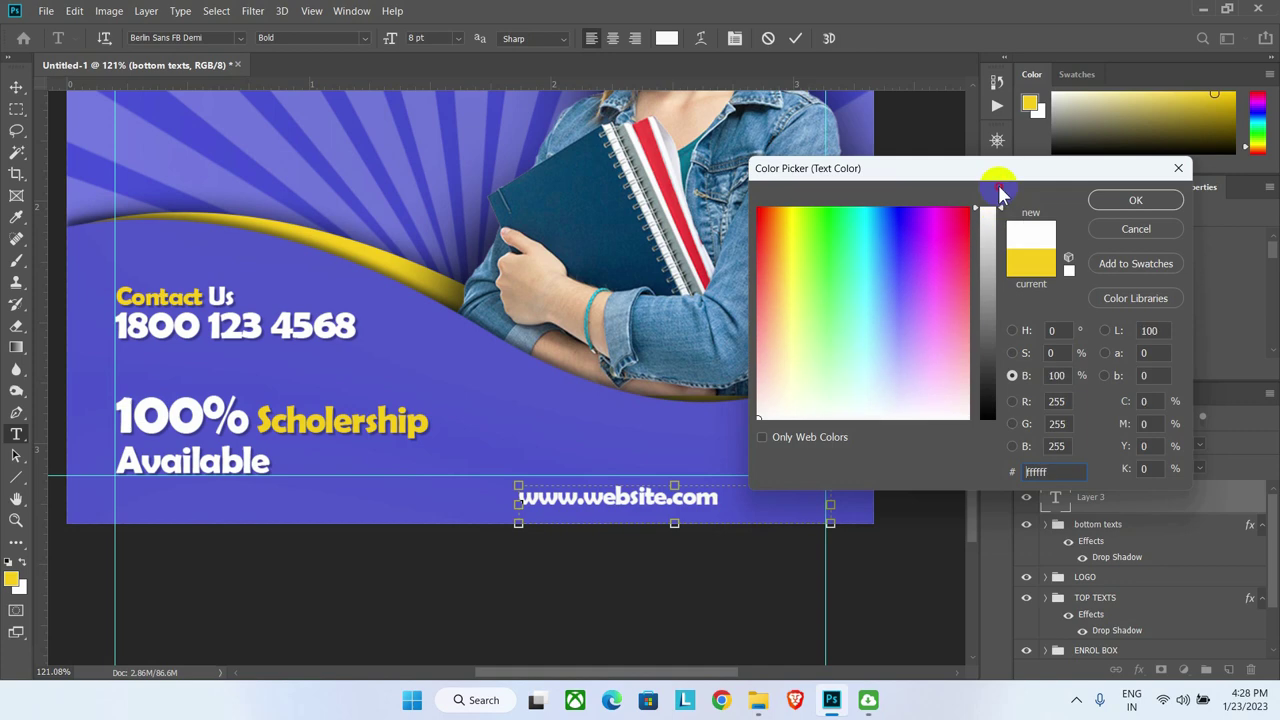
pyautogui.click(1130, 201)
# Step: Switch the footer font to Arial Regular, reset tracking from -40 to 0, and commit
pyautogui.click(885, 219)
pyautogui.write('ari')
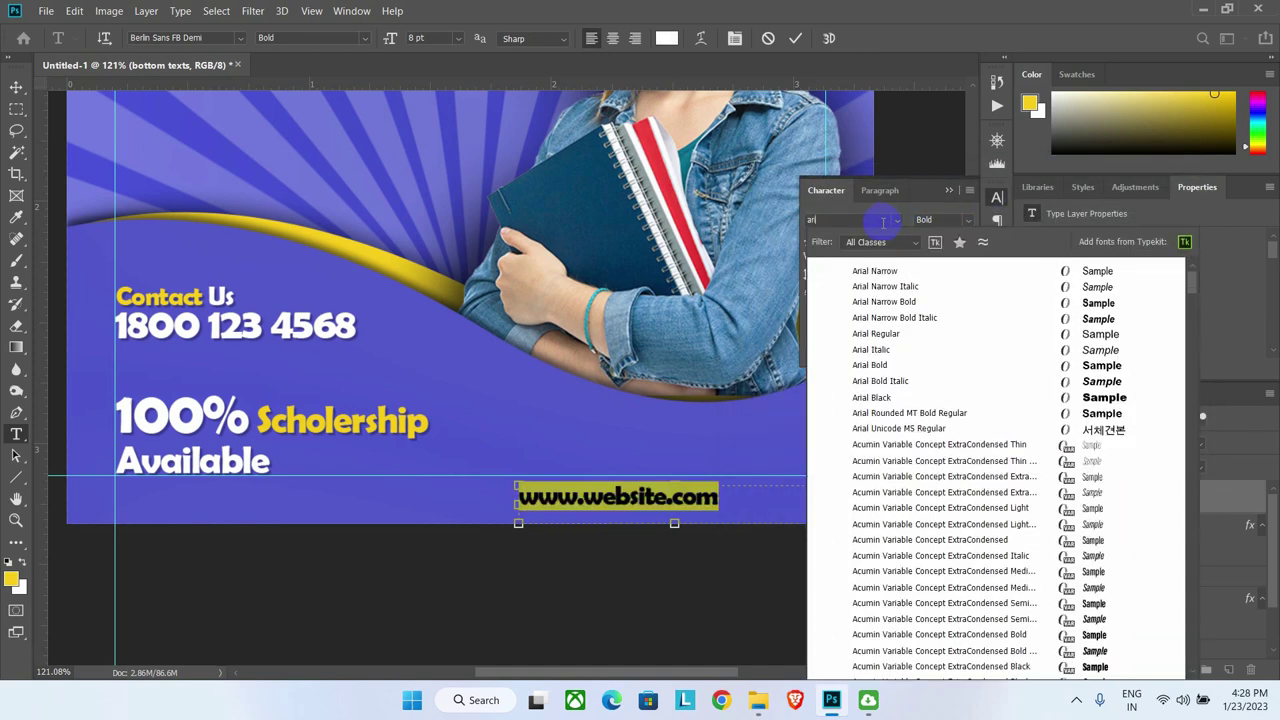
pyautogui.write('l')
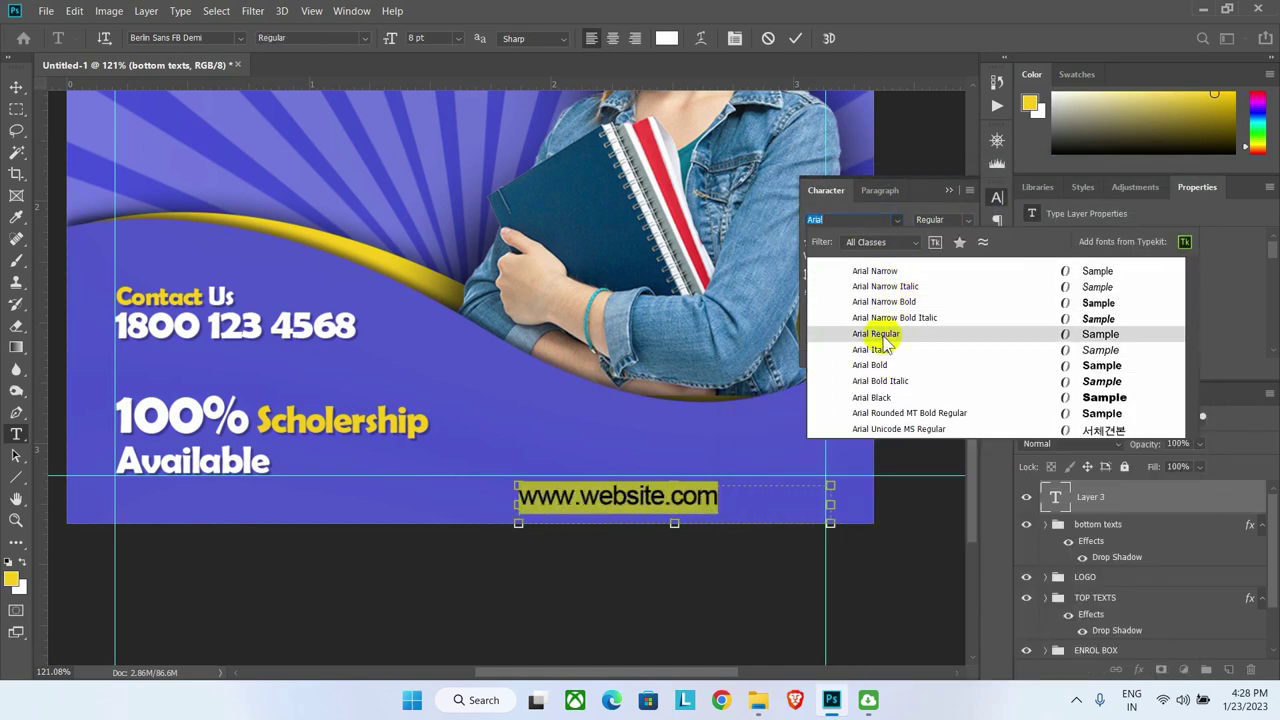
pyautogui.click(886, 333)
pyautogui.click(935, 257)
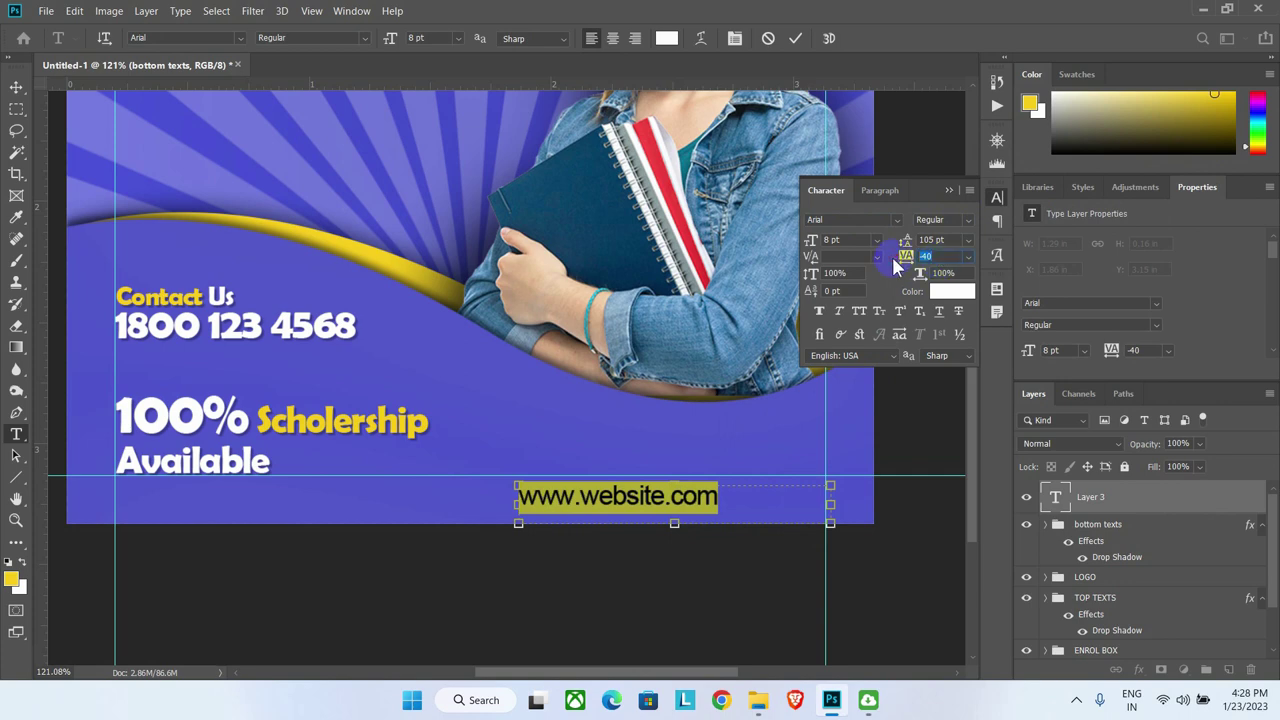
pyautogui.write('0')
pyautogui.press('Return')
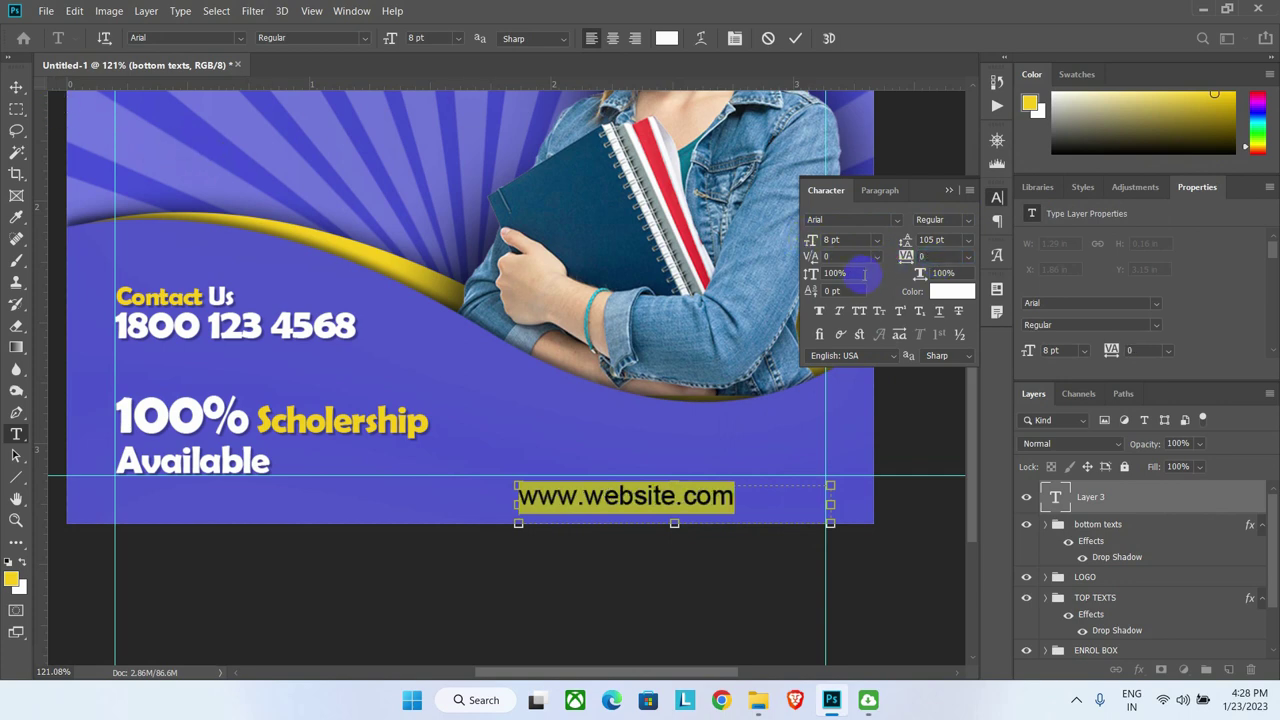
pyautogui.click(795, 38)
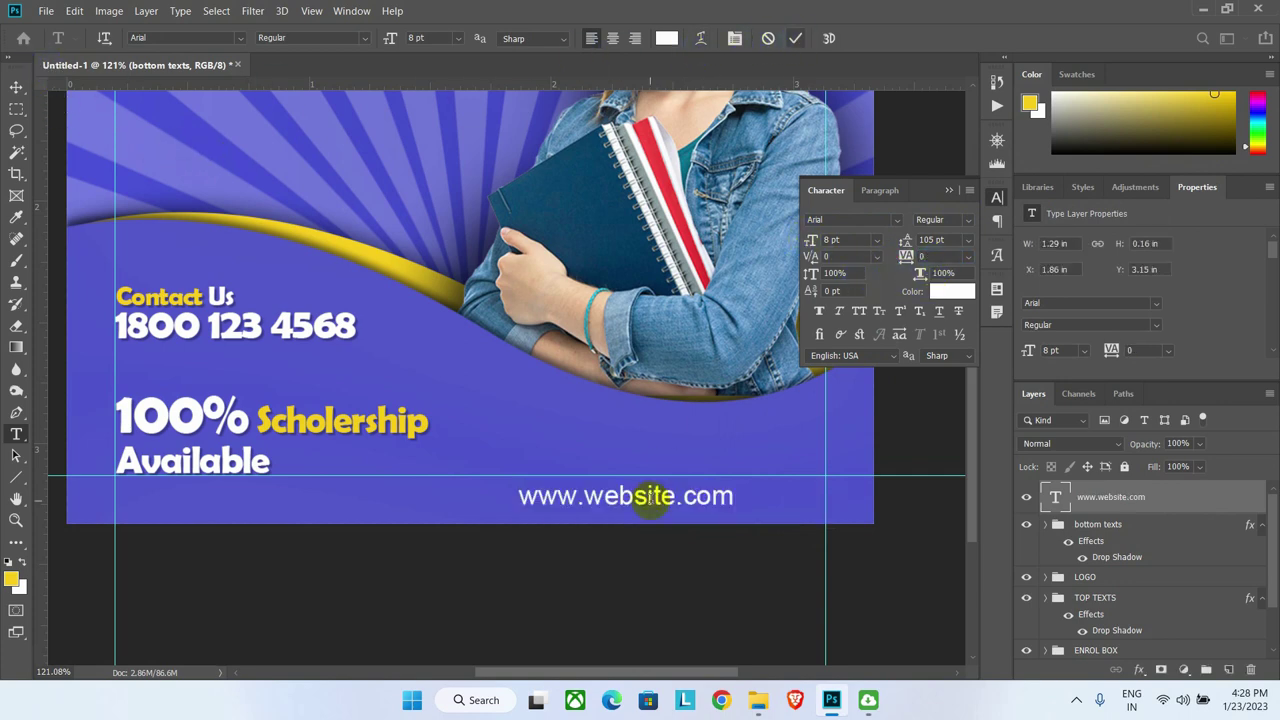
pyautogui.click(16, 87)
pyautogui.moveTo(643, 496); pyautogui.dragTo(736, 488)
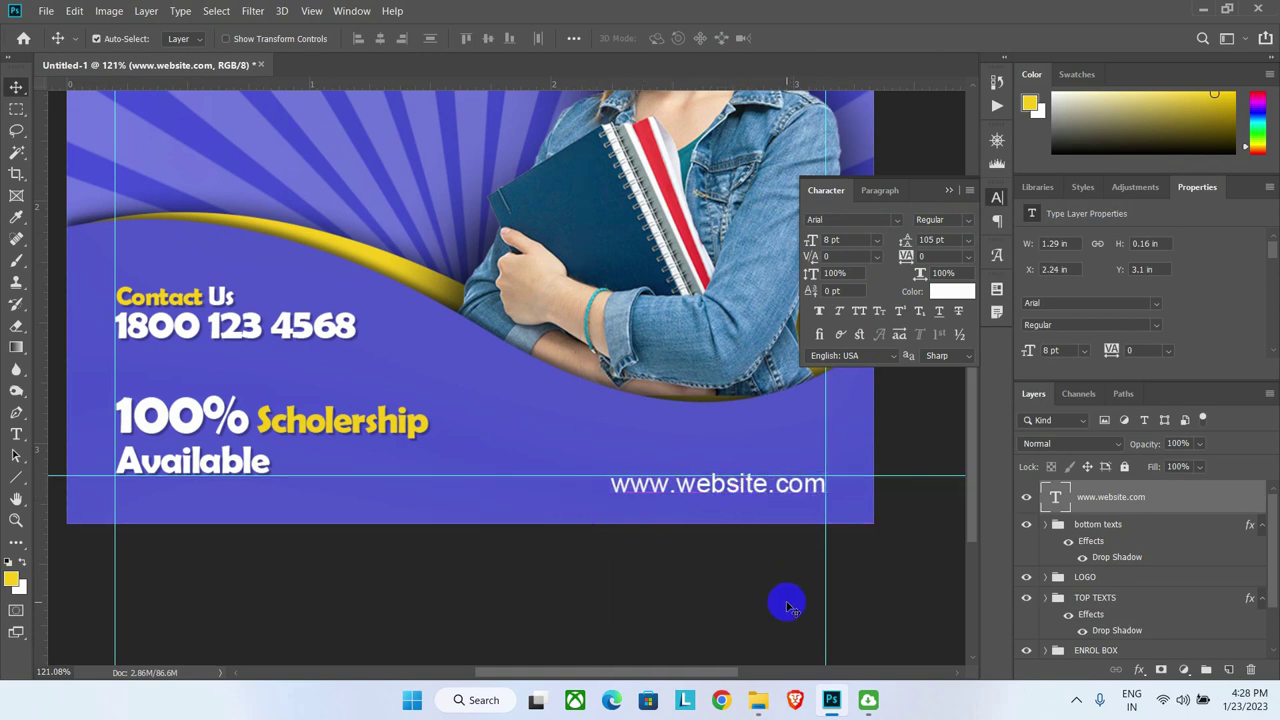
pyautogui.hotkey('ctrl', '-')
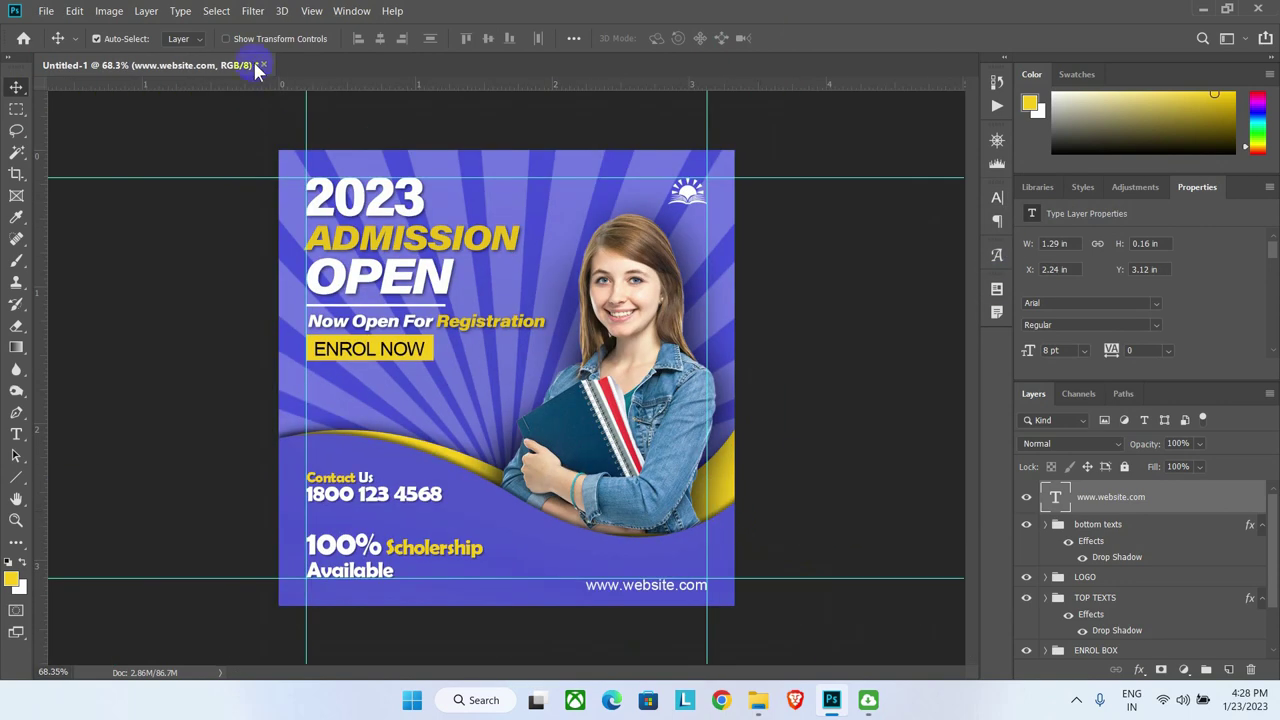
pyautogui.click(311, 11)
pyautogui.click(338, 393)
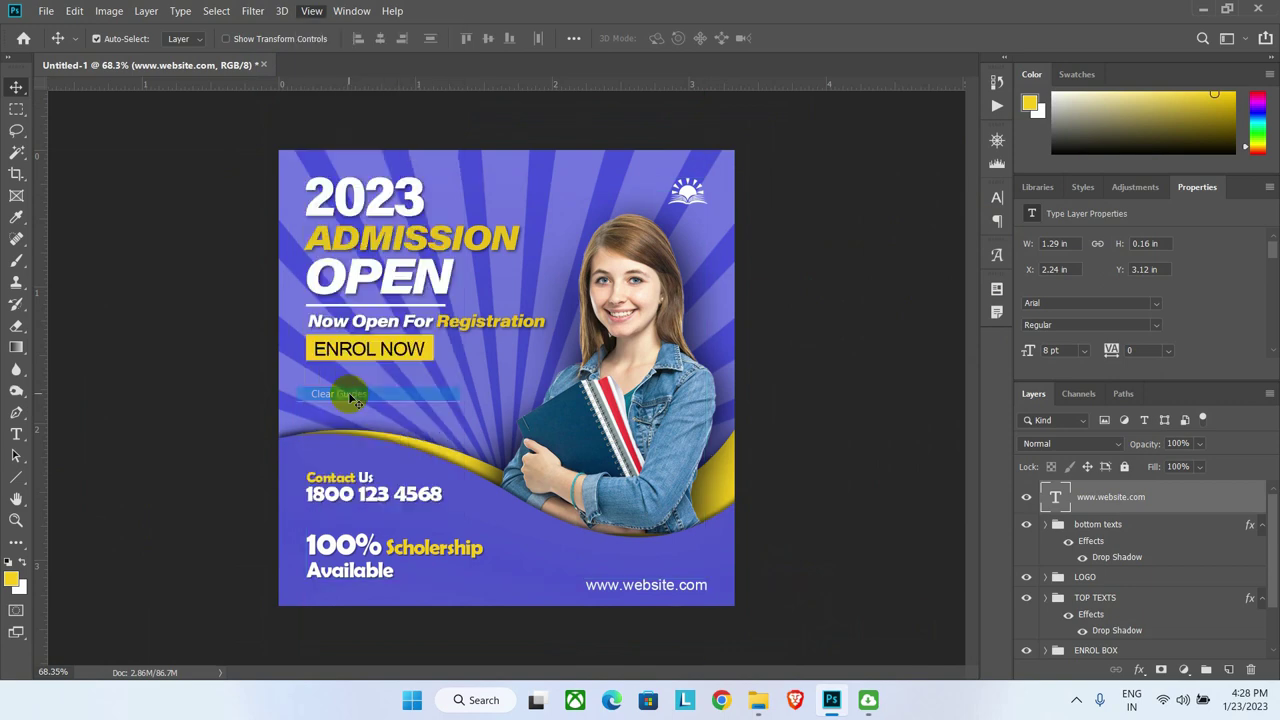
pyautogui.click(863, 498)
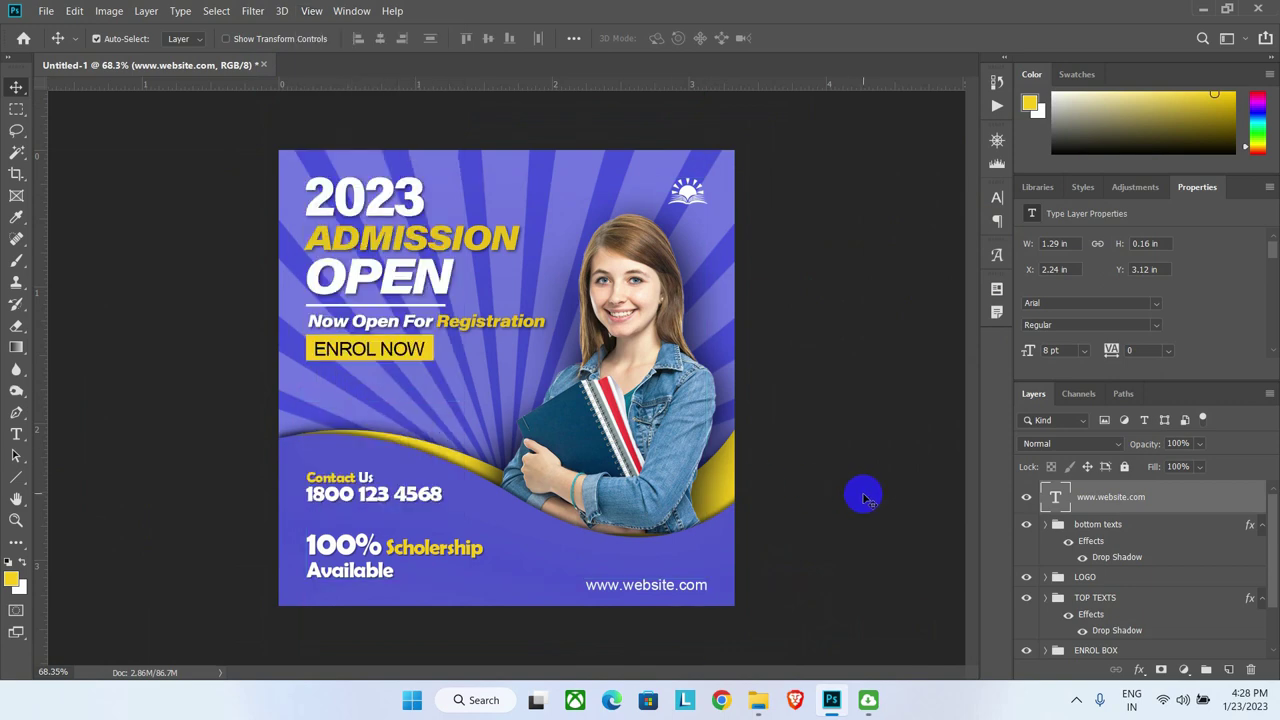
pyautogui.scroll(-1, 1095, 520)
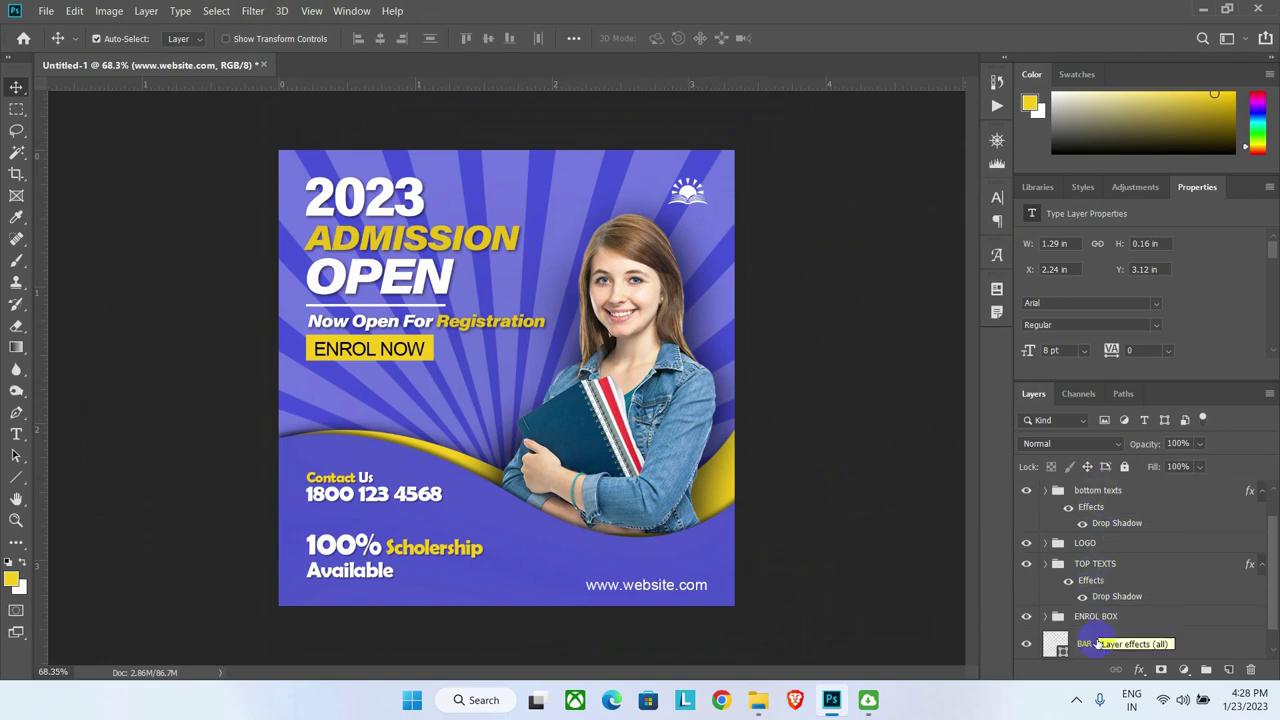